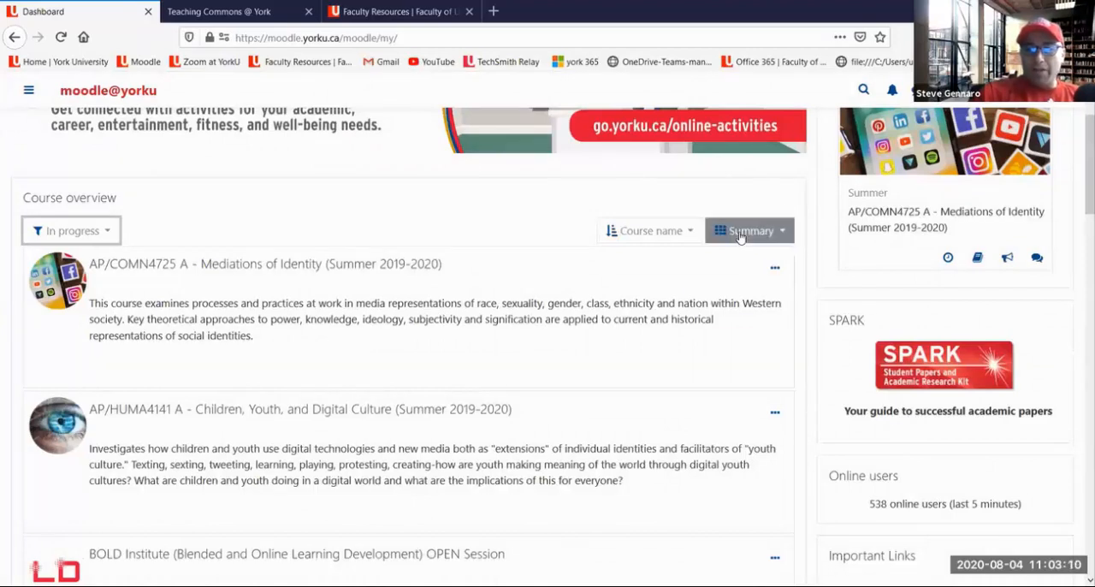
Try the List layout for the course overview and switch it to the Card layout
left_click(740, 237)
left_click(727, 276)
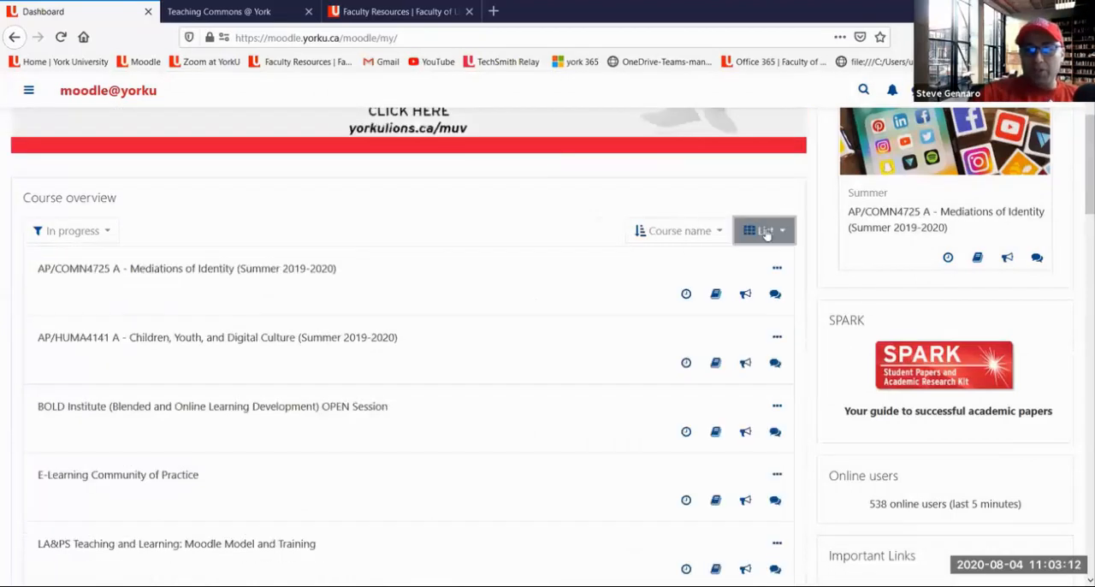
left_click(767, 233)
left_click(740, 261)
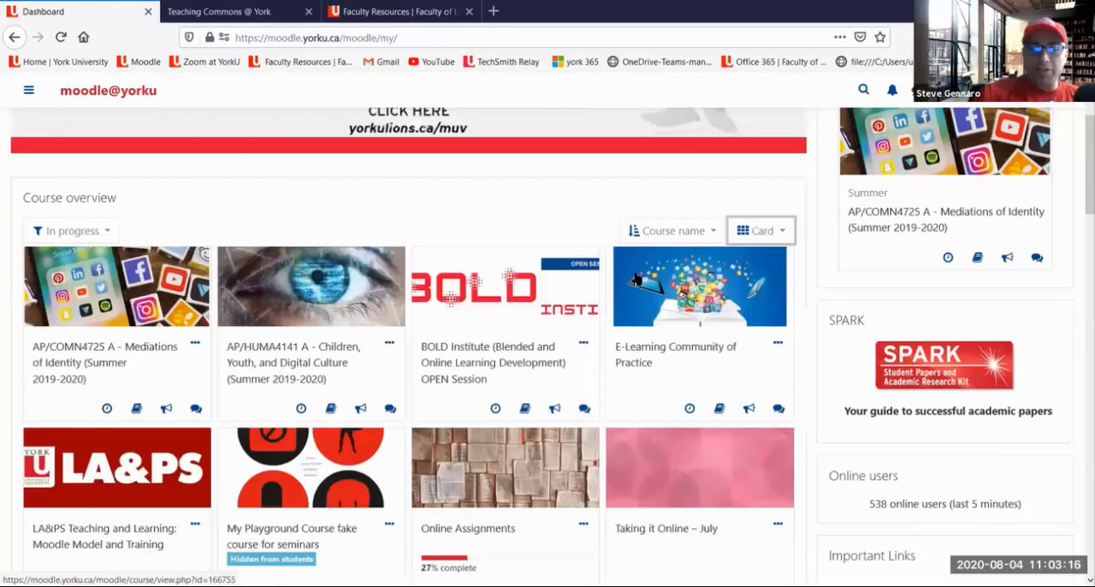
Filter the course overview to Past courses and switch the filter to Future courses
left_click(75, 233)
left_click(58, 337)
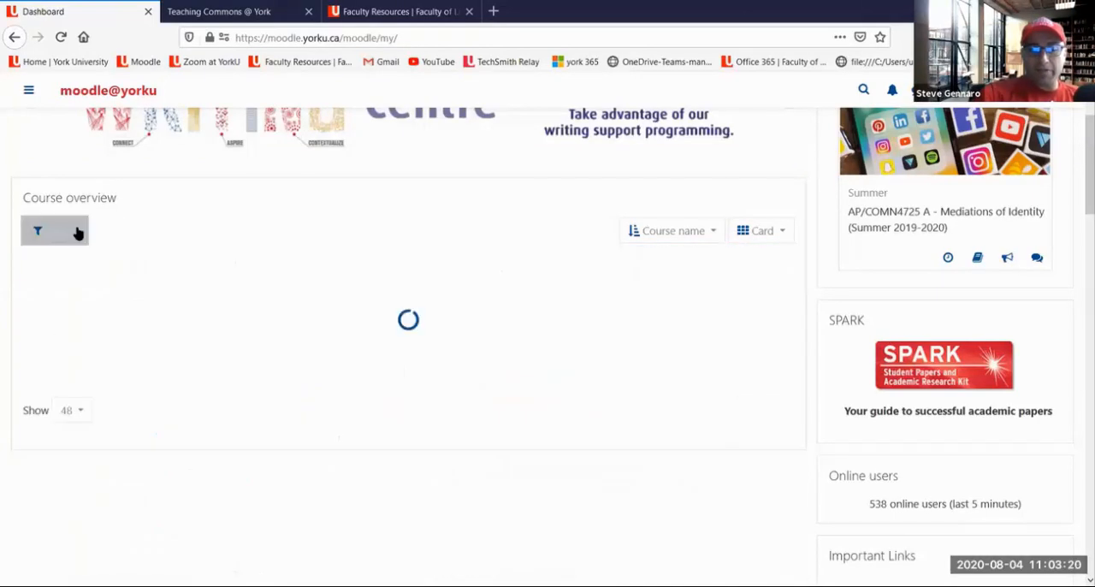
left_click(72, 232)
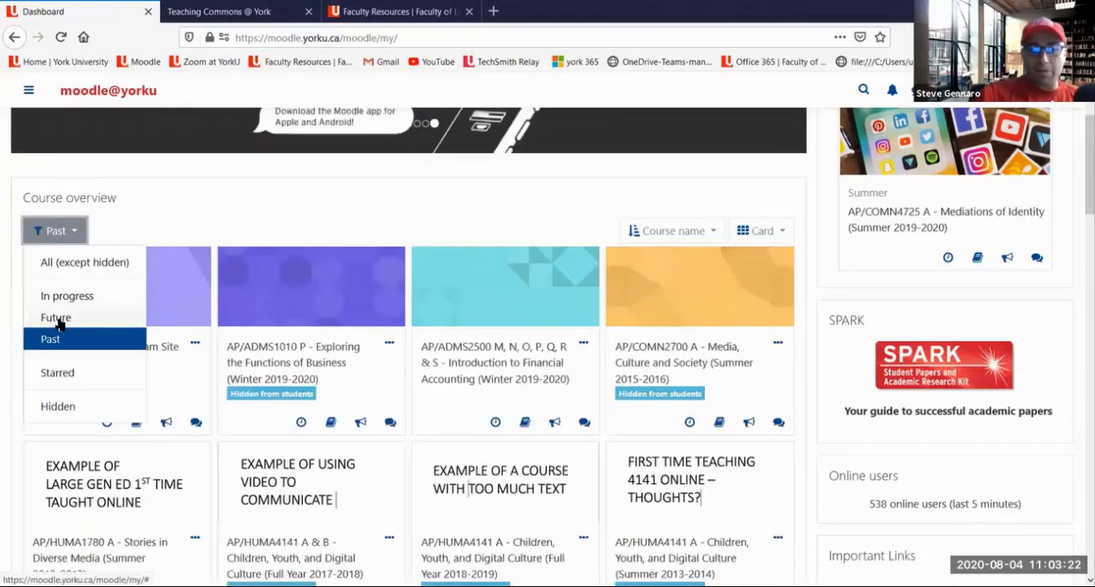
left_click(56, 319)
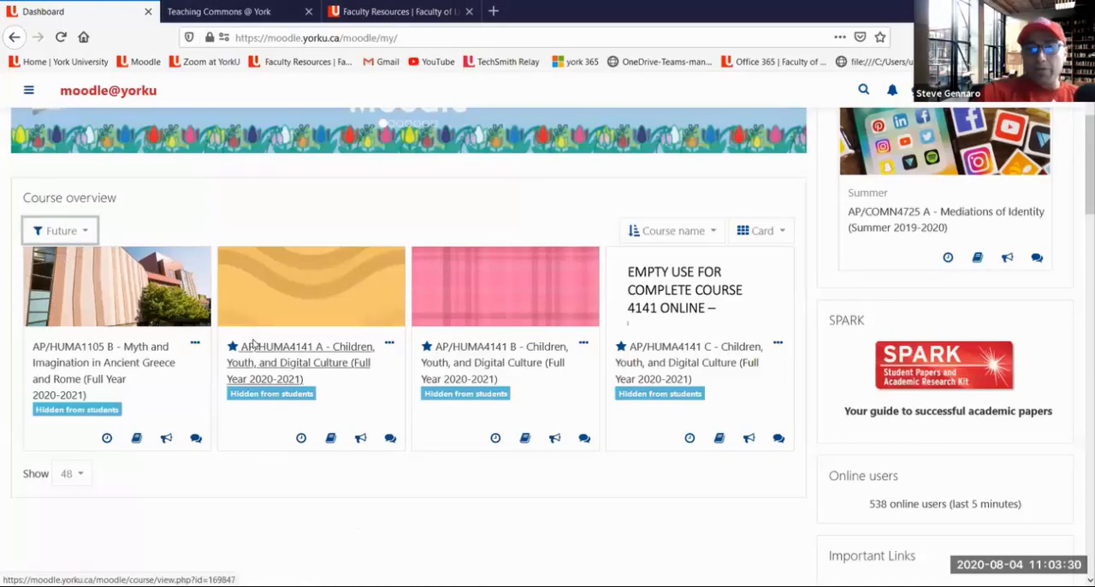
scroll(256, 350, "up", 3)
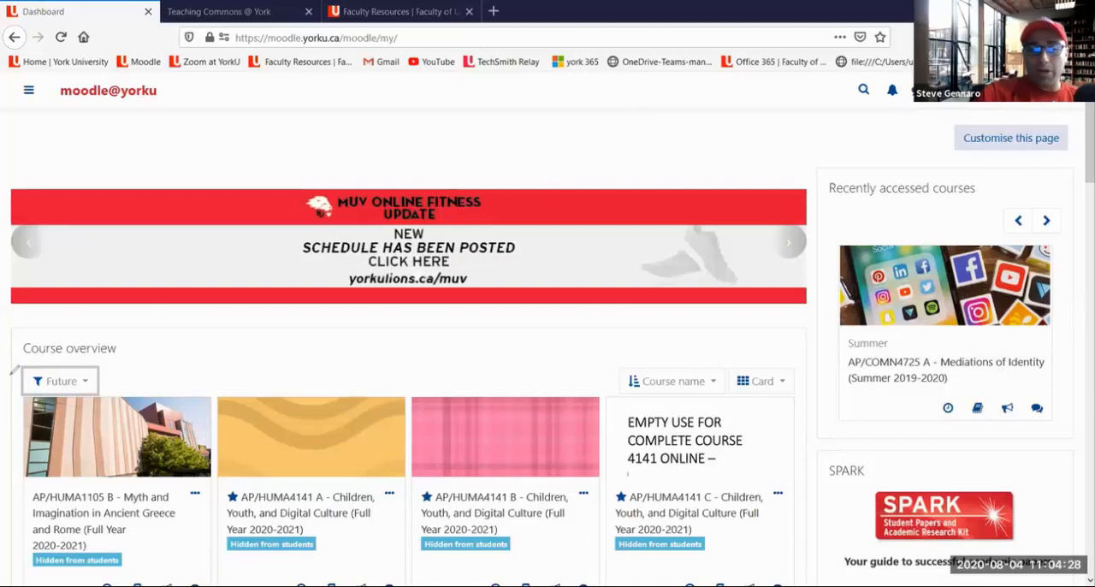
Circle the Future filter in red, draw arrows to the first three course cards, and clear the annotations
mouse_move(83, 358)
left_mouse_down()
mouse_move(39, 368)
mouse_move(92, 382)
mouse_move(65, 356)
left_mouse_up()
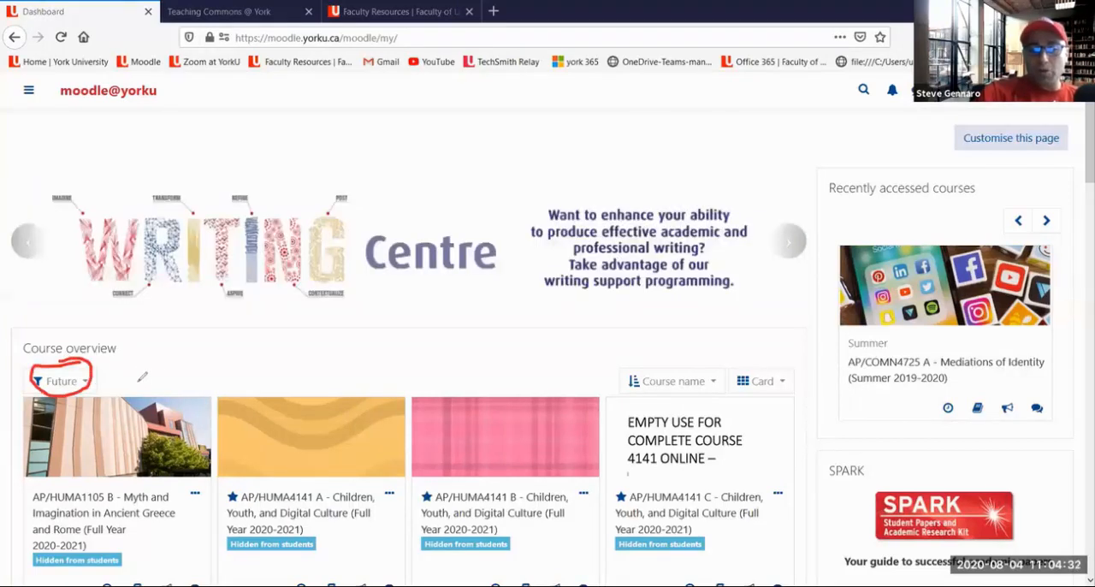
left_click_drag(135, 378, 192, 399)
left_click_drag(135, 378, 273, 416)
mouse_move(136, 377)
left_mouse_down()
mouse_move(476, 421)
mouse_move(452, 434)
left_mouse_up()
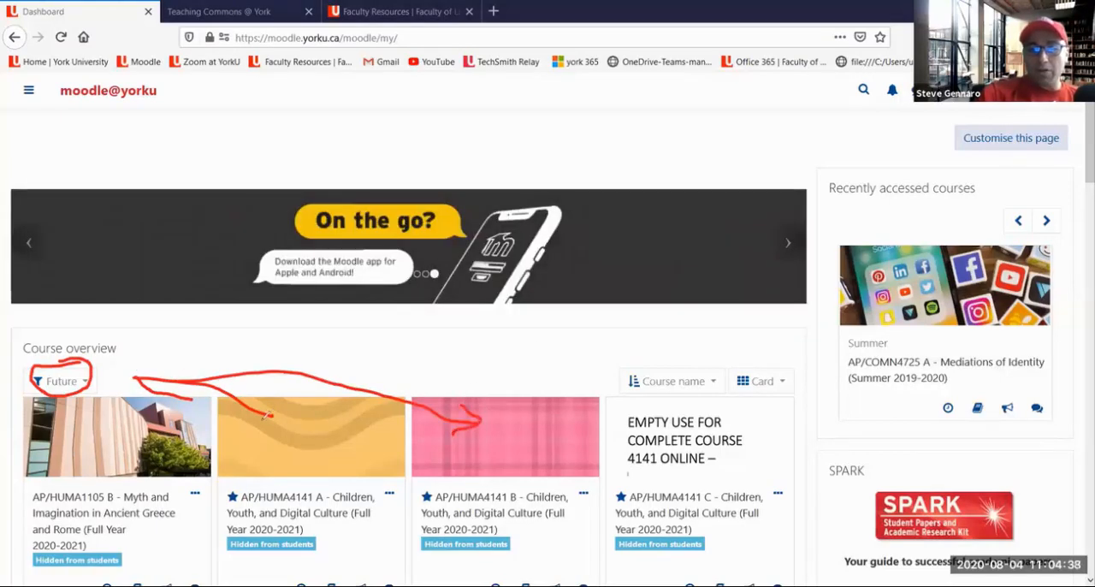
left_click_drag(260, 404, 267, 422)
mouse_move(184, 391)
left_mouse_down()
mouse_move(198, 400)
mouse_move(174, 412)
left_mouse_up()
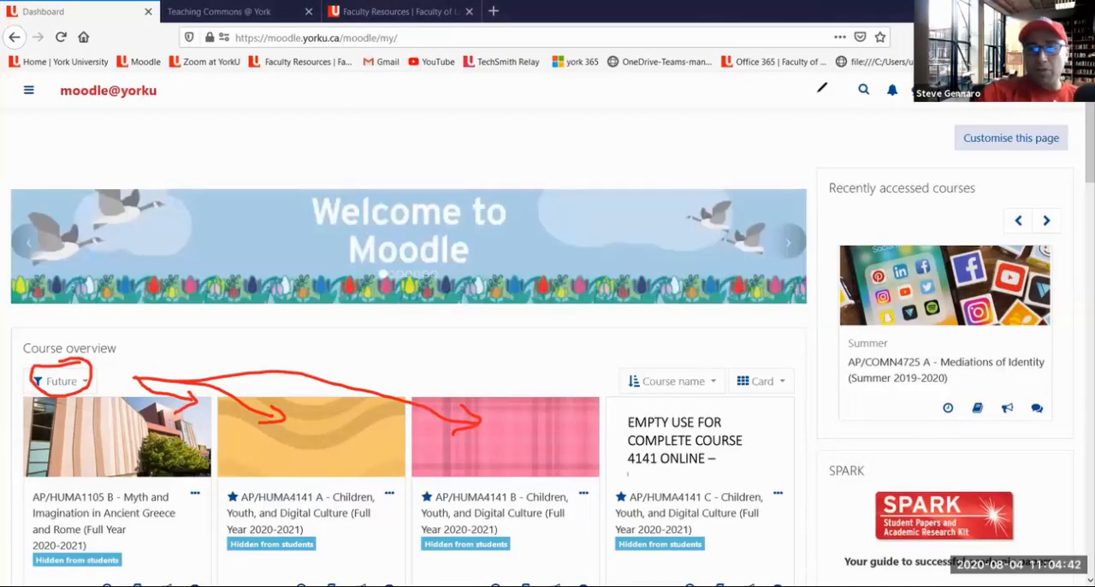
left_click(727, 107)
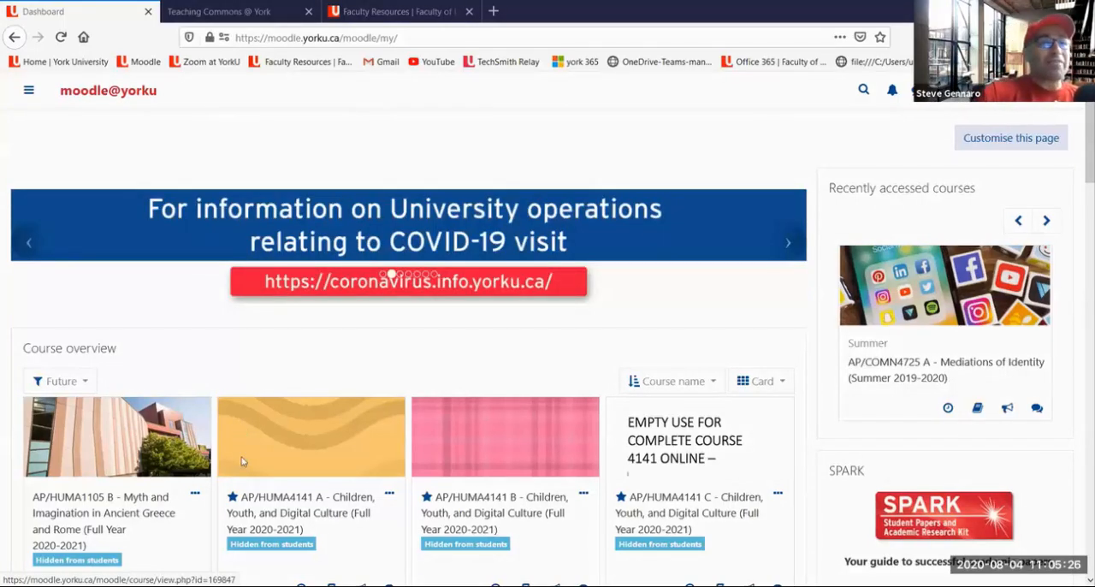
scroll(299, 360, "down", 1)
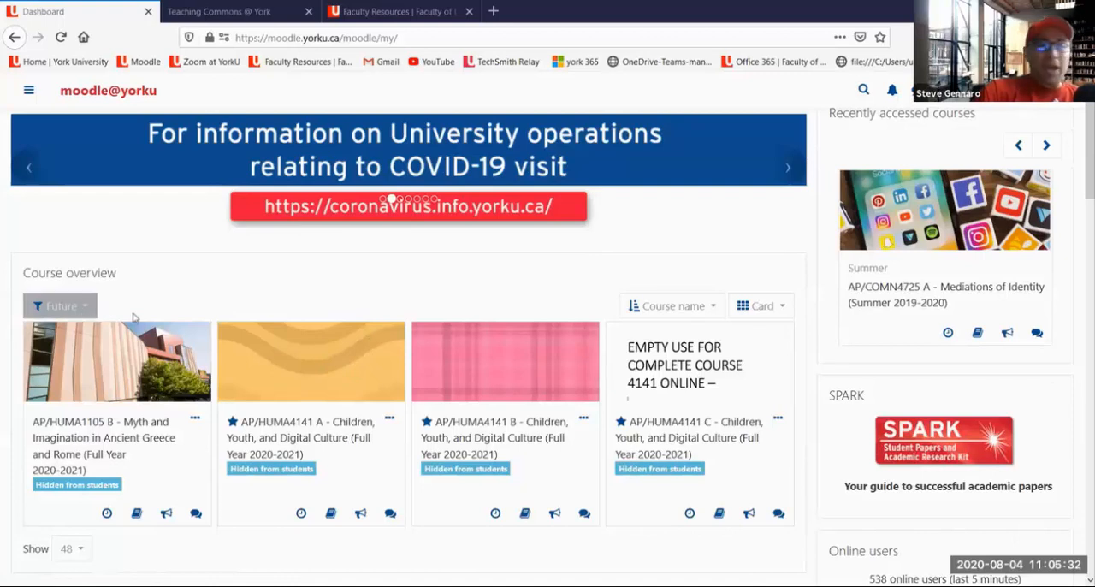
scroll(163, 313, "up", 1)
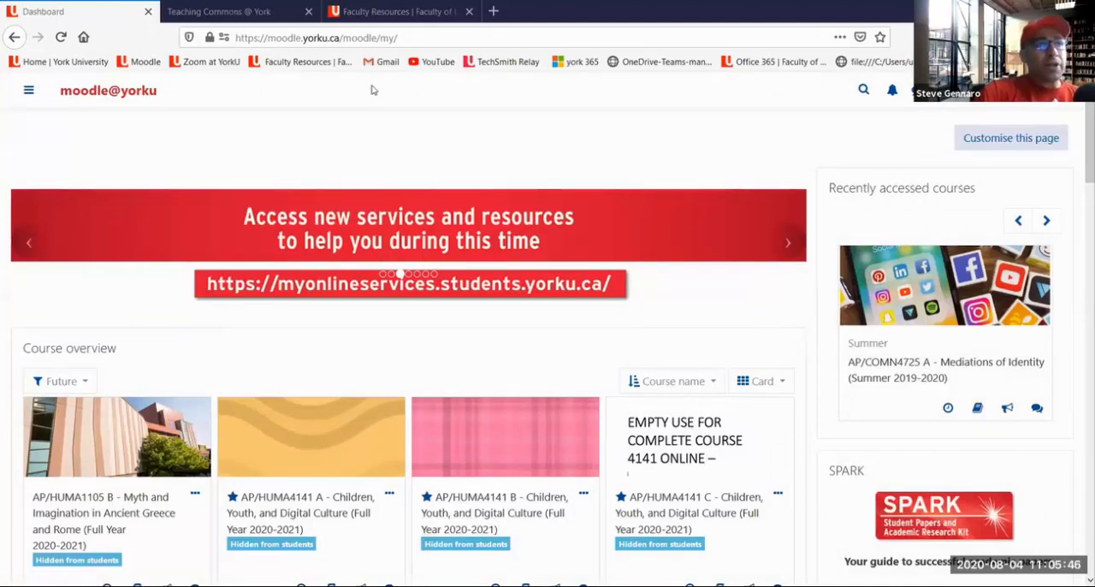
mouse_move(37, 83)
left_mouse_down()
mouse_move(47, 87)
mouse_move(16, 98)
mouse_move(44, 89)
mouse_move(22, 76)
mouse_move(41, 99)
mouse_move(12, 86)
left_mouse_up()
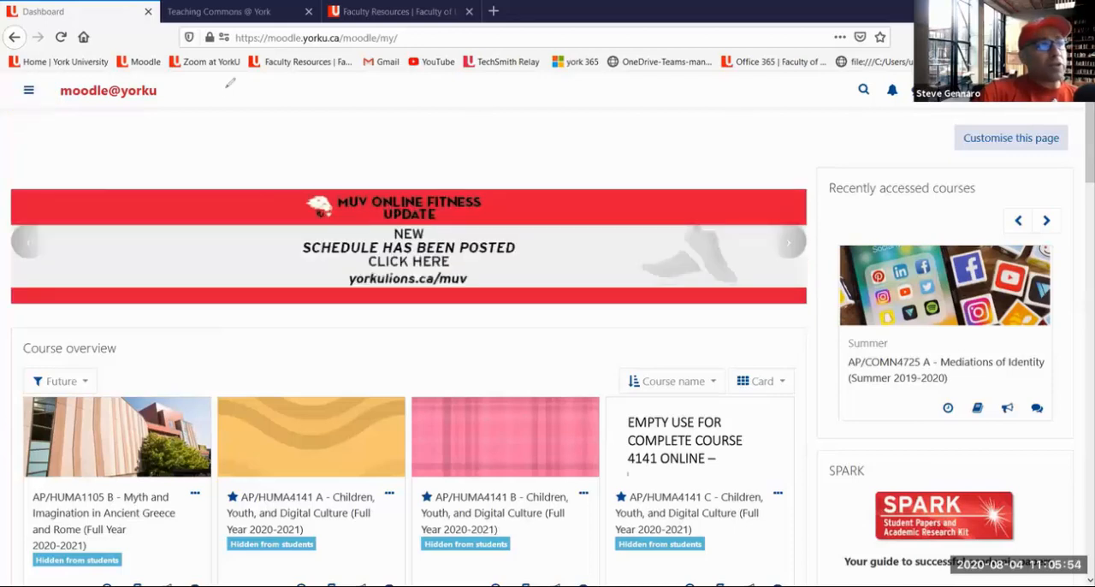
Create a playground course named "assignments retreat"
left_click(28, 92)
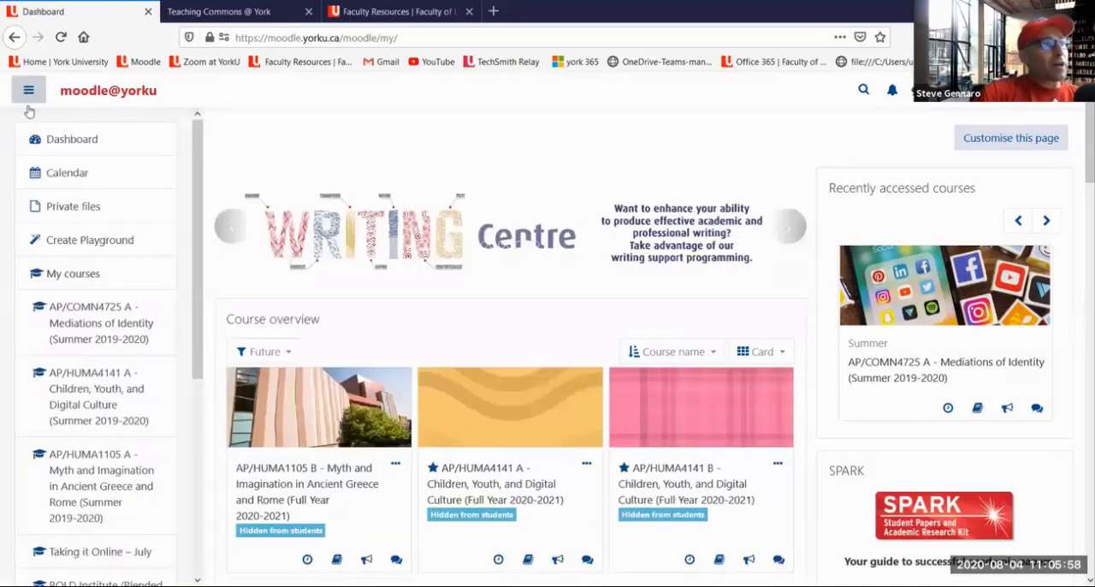
left_click(107, 243)
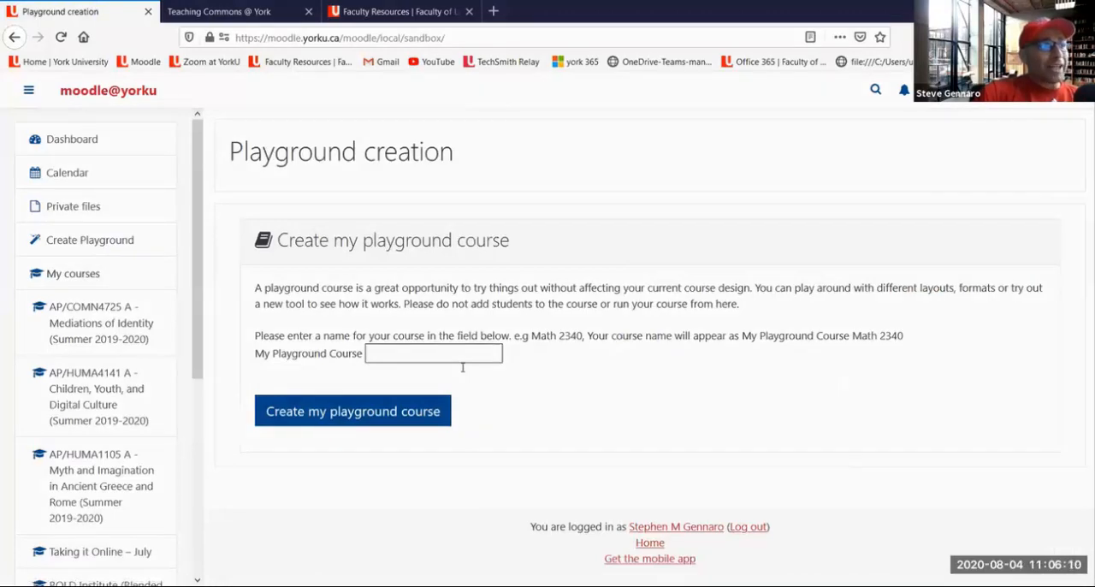
left_click(442, 355)
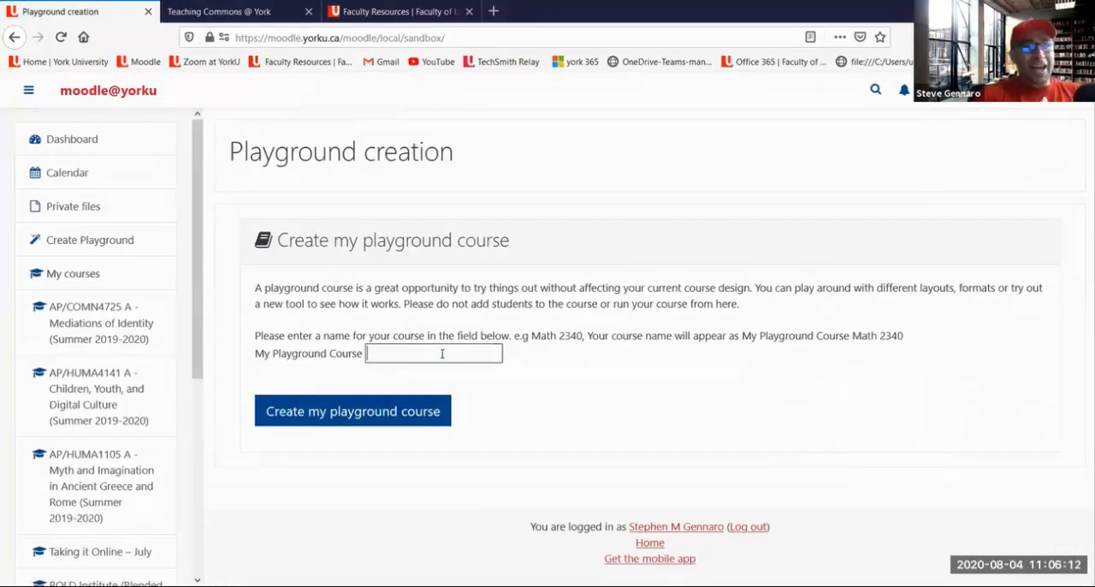
type("a")
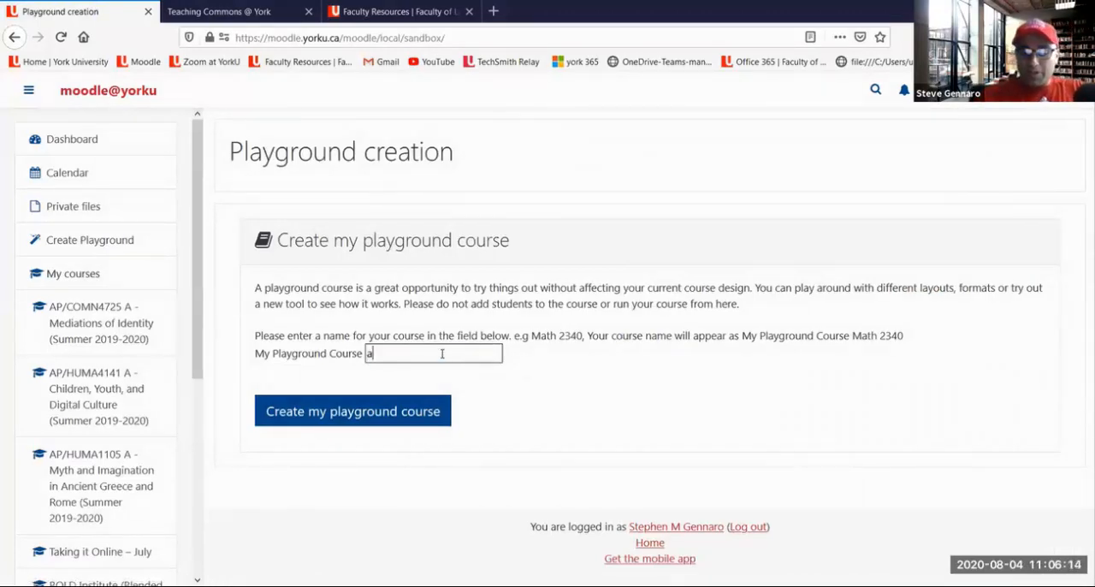
type("ssignments retreat")
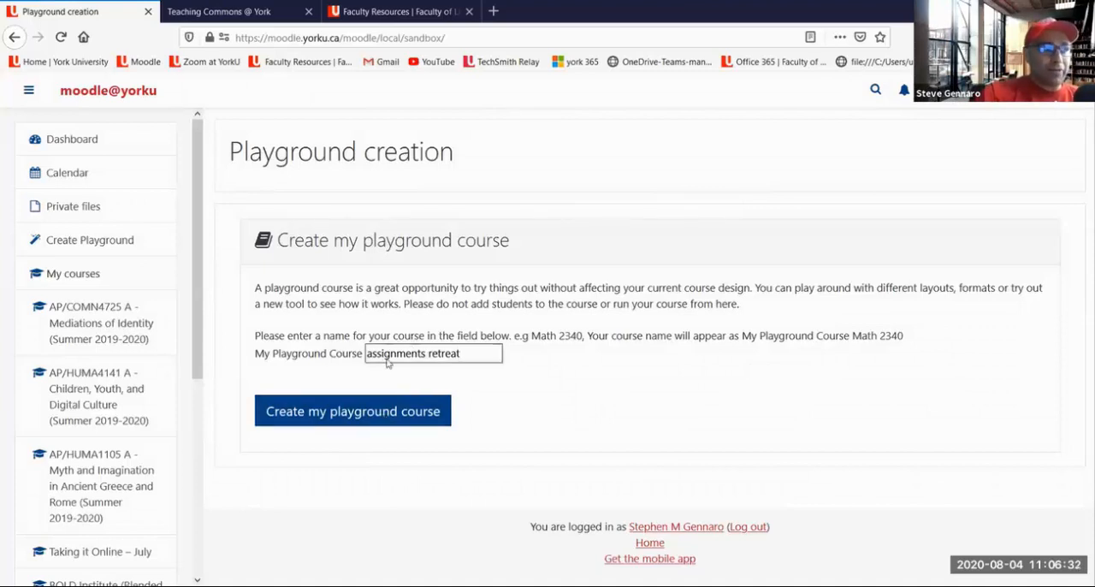
left_click(348, 413)
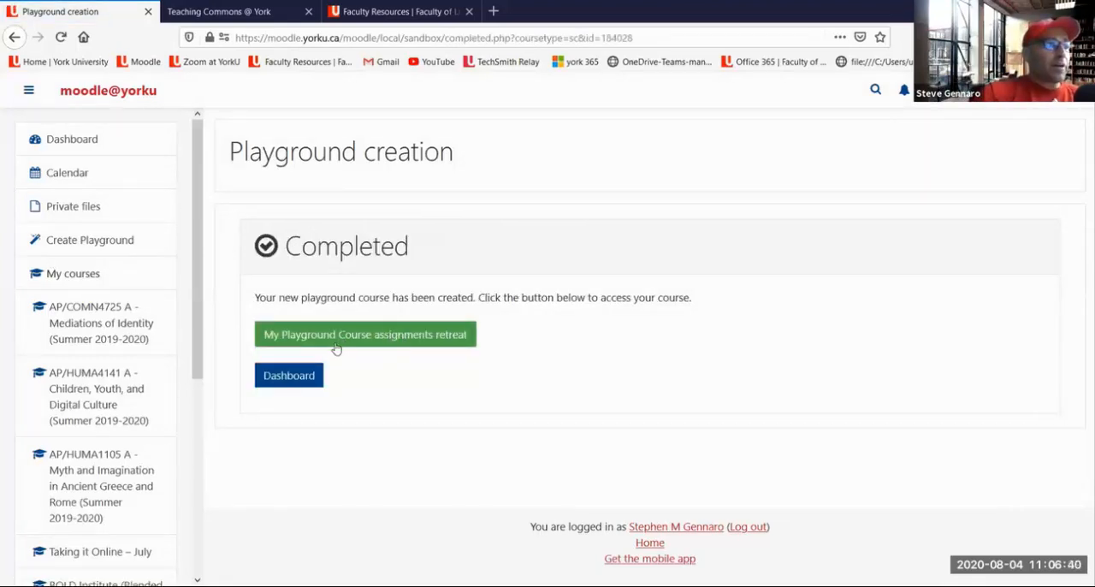
Return to the dashboard and filter the course overview to In progress courses
left_click(292, 386)
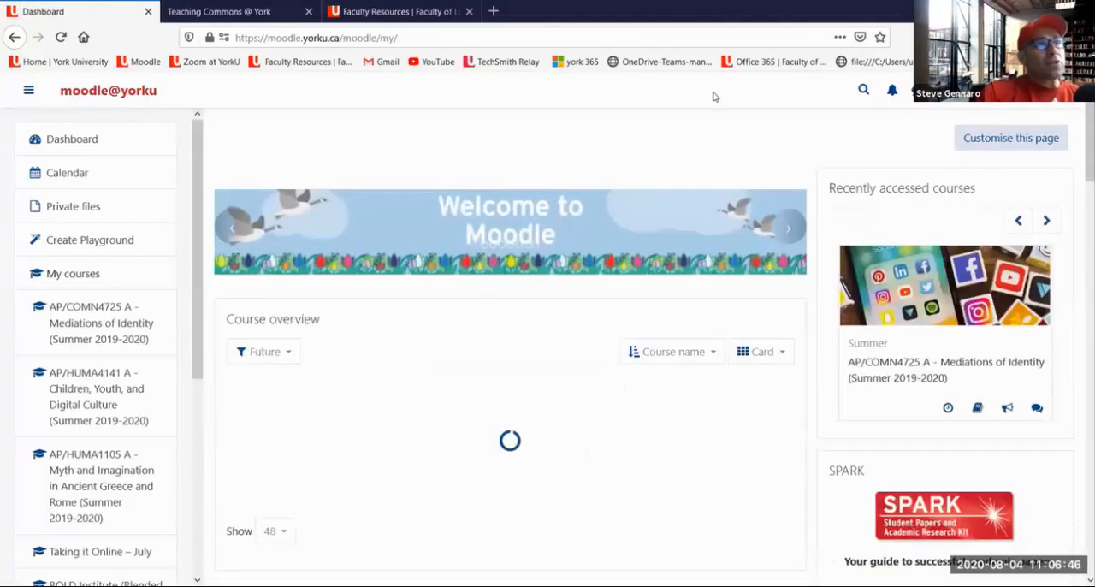
mouse_move(290, 322)
left_mouse_down()
mouse_move(246, 358)
mouse_move(317, 343)
mouse_move(288, 327)
left_mouse_up()
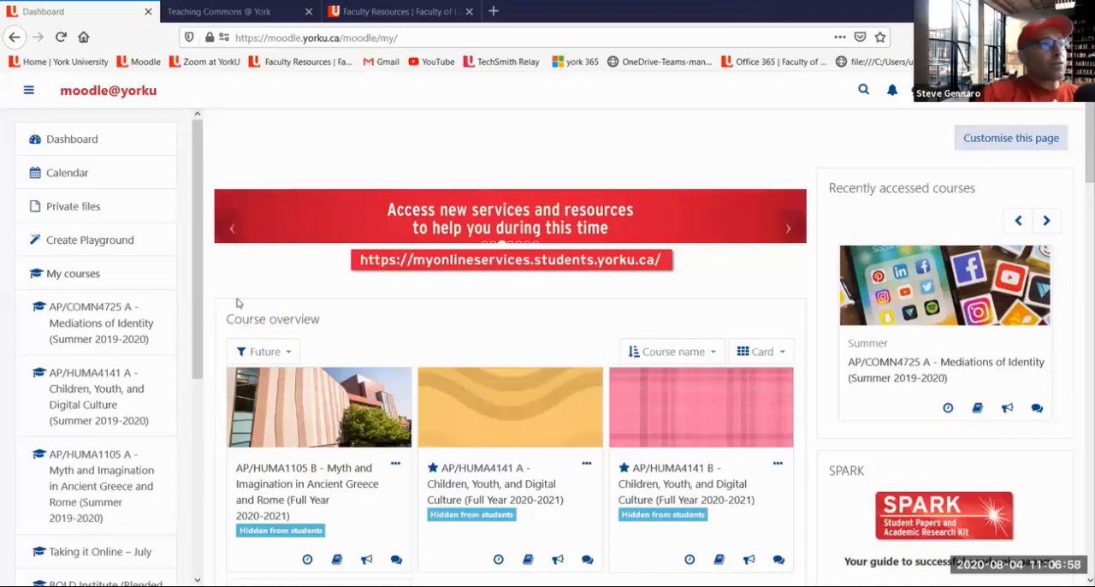
left_click(280, 355)
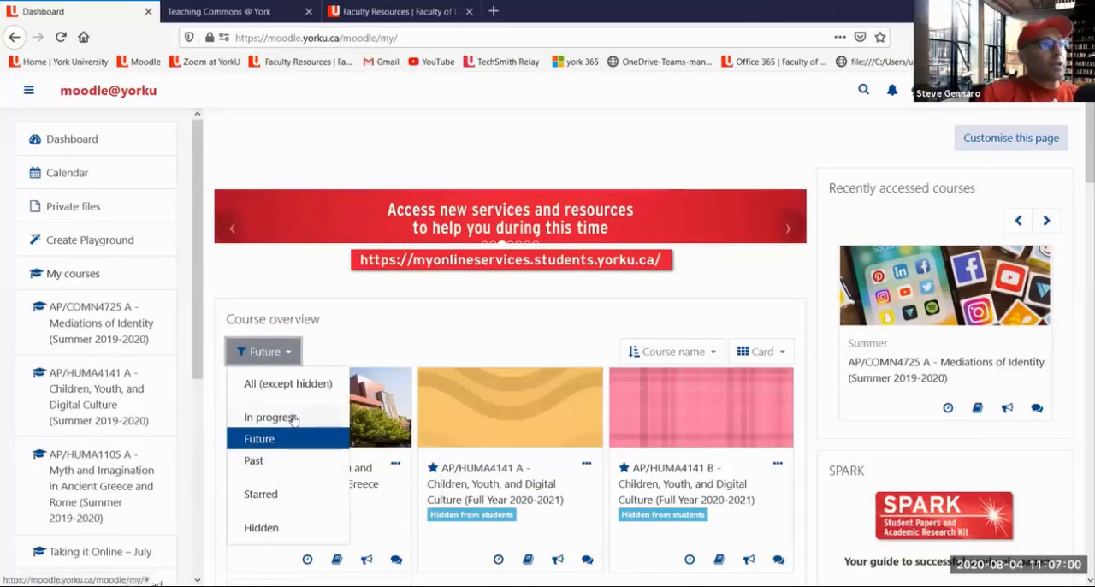
left_click(292, 416)
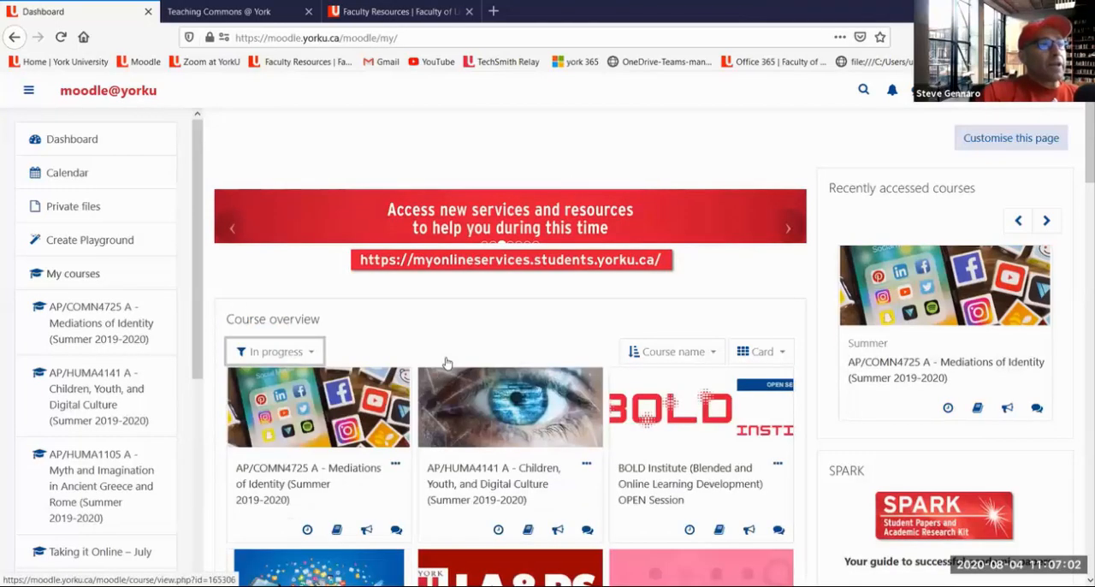
Open My Playground Course assignments retreat and accept the copyright guidelines, with the navigation drawer hidden
scroll(465, 339, "down", 3)
scroll(561, 267, "down", 3)
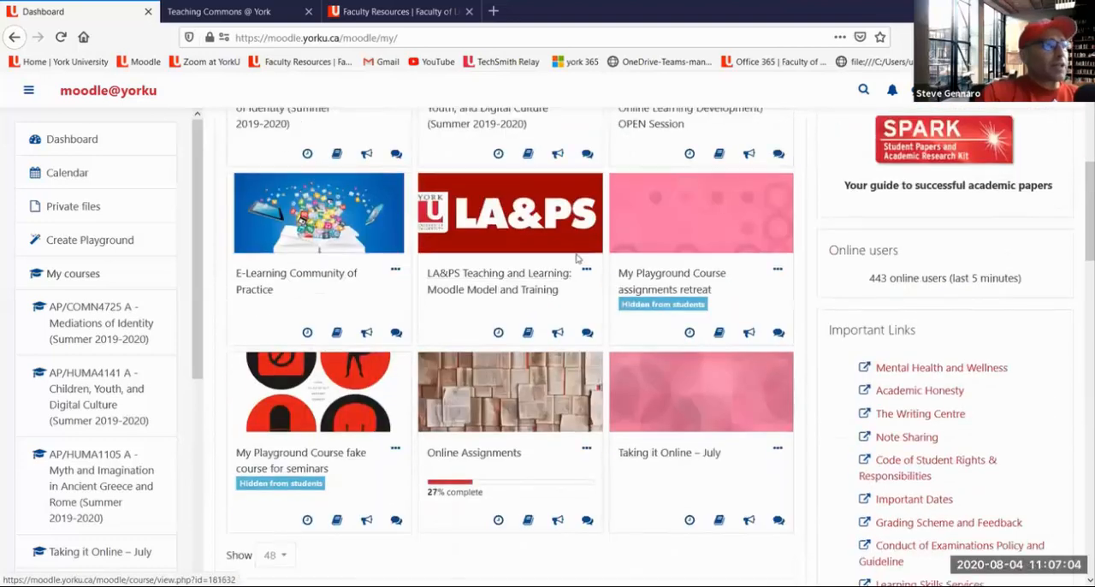
left_click(676, 295)
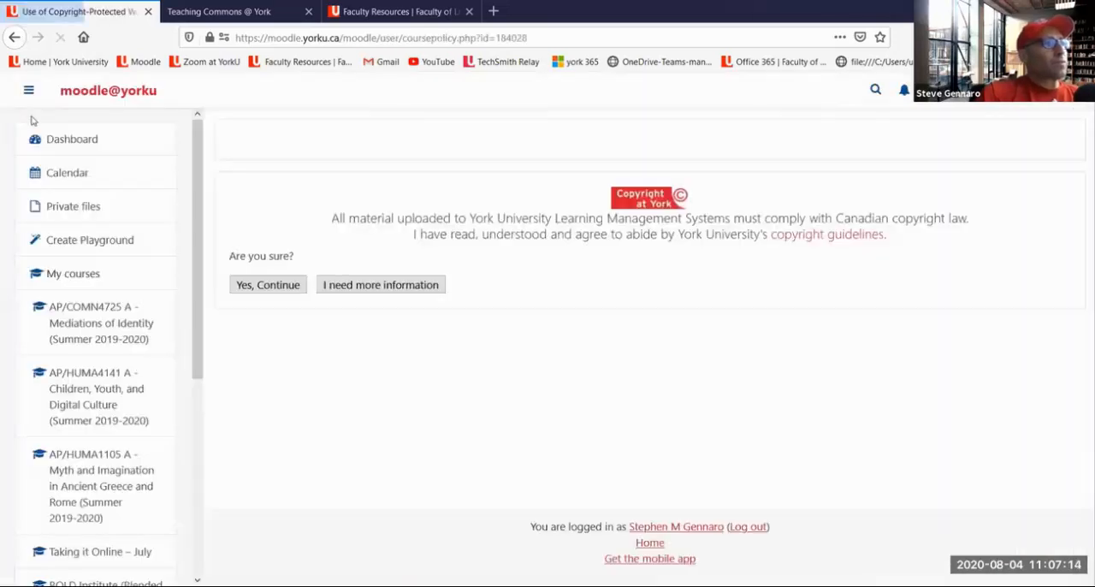
left_click(28, 90)
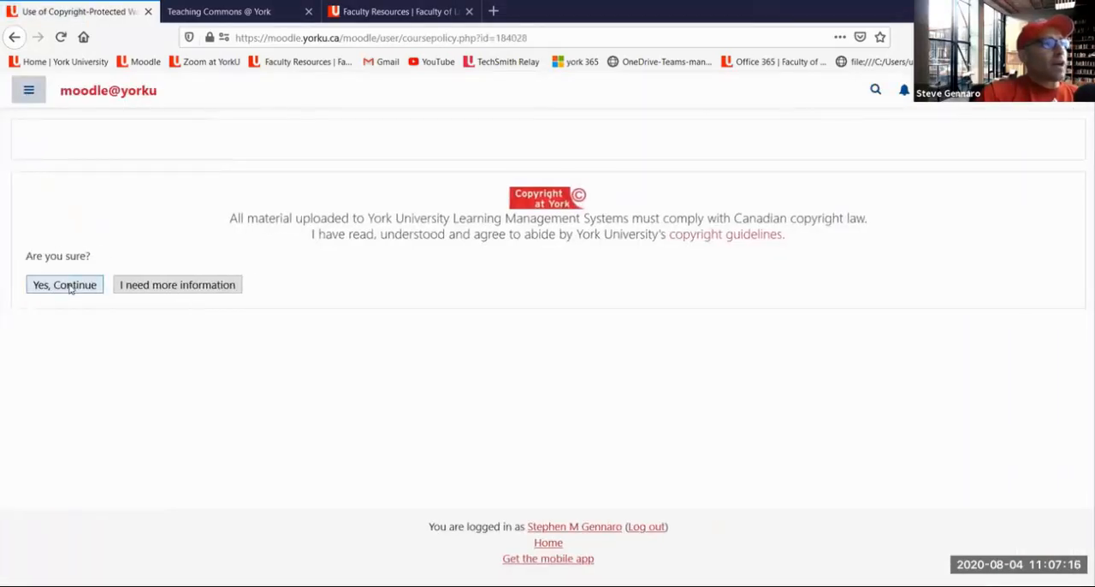
left_click(71, 286)
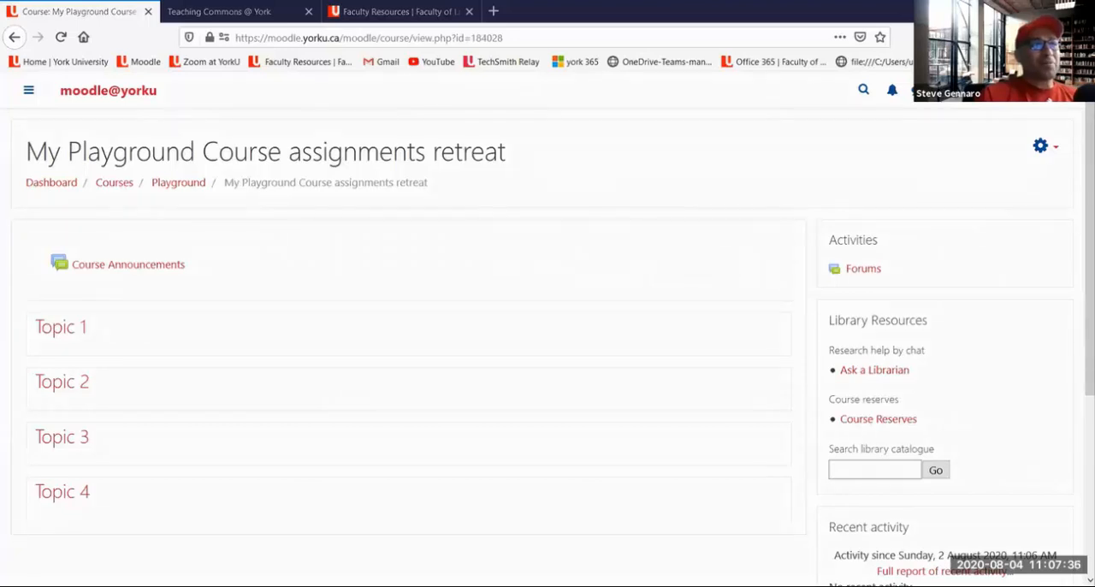
Temporarily circle the course settings gear in red and turn editing on for the playground course
mouse_move(1010, 115)
left_mouse_down()
mouse_move(1012, 163)
mouse_move(1065, 120)
mouse_move(1001, 123)
mouse_move(1082, 148)
mouse_move(1018, 120)
mouse_move(1058, 171)
mouse_move(1083, 137)
mouse_move(1077, 118)
left_mouse_up()
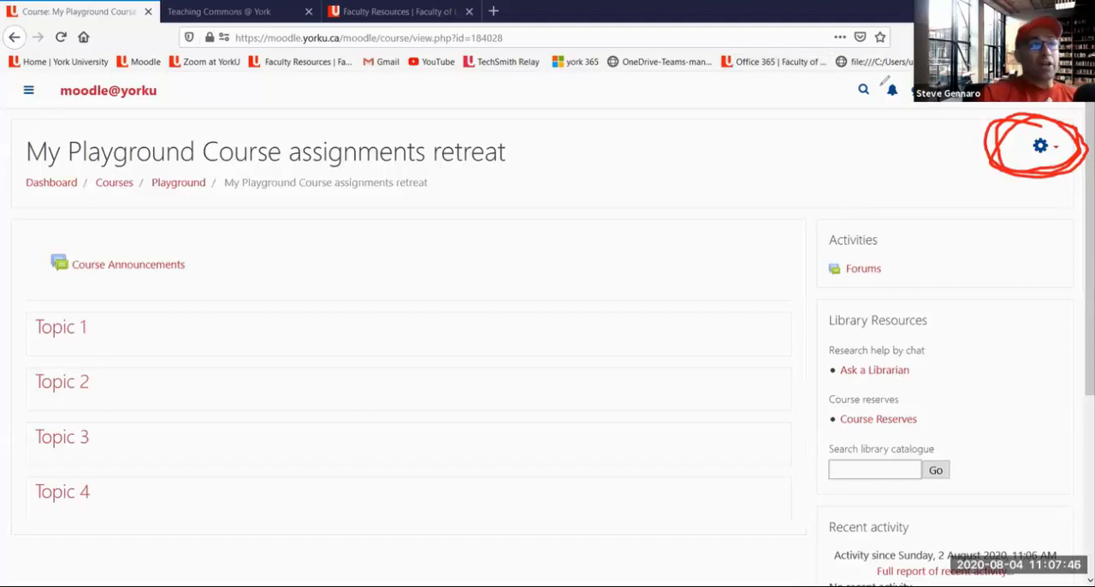
left_click(863, 100)
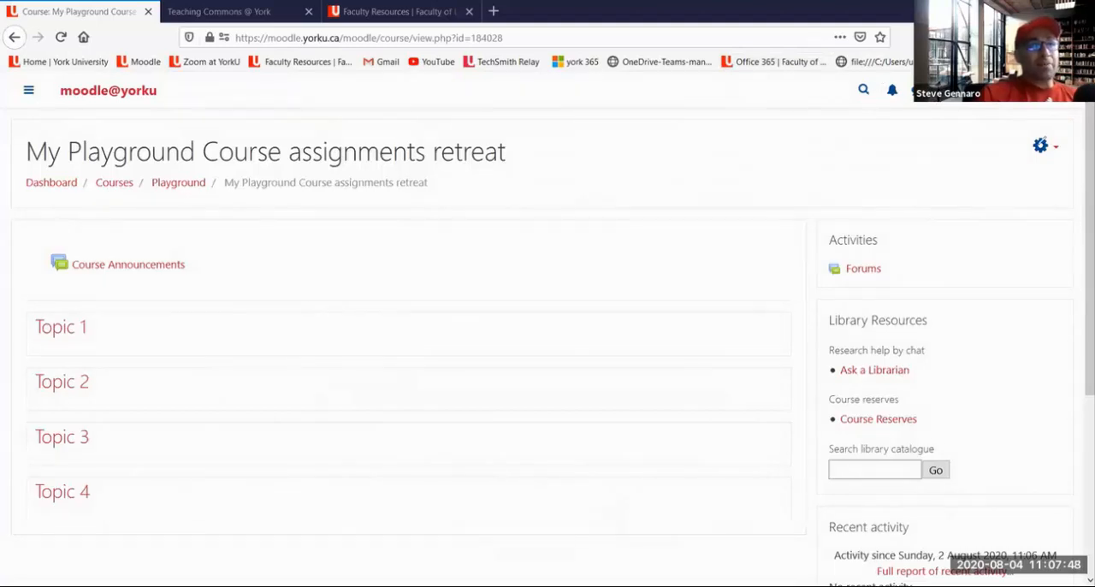
left_click(1049, 148)
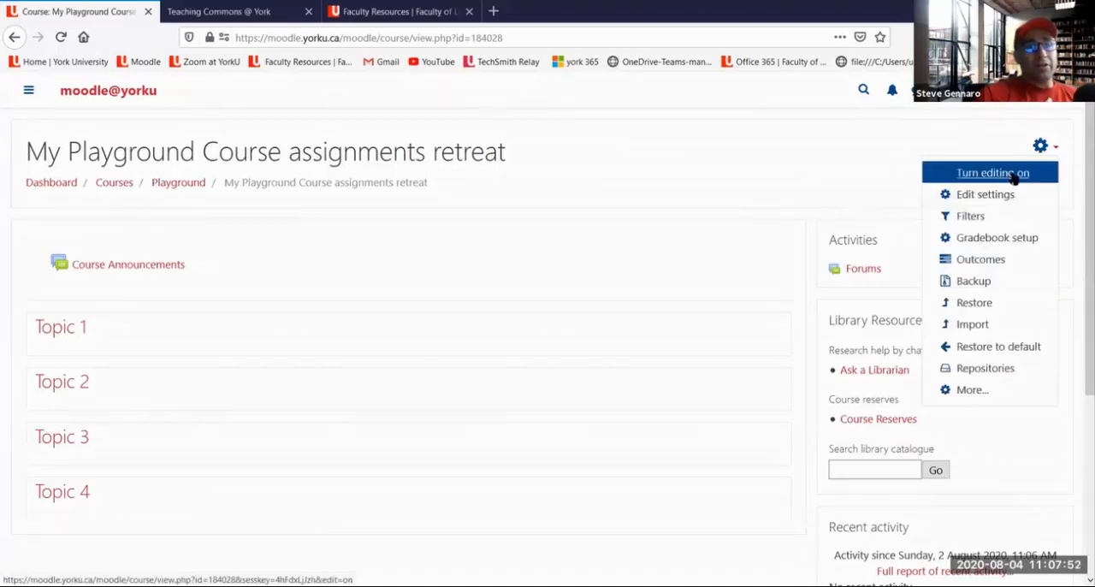
left_click(1015, 176)
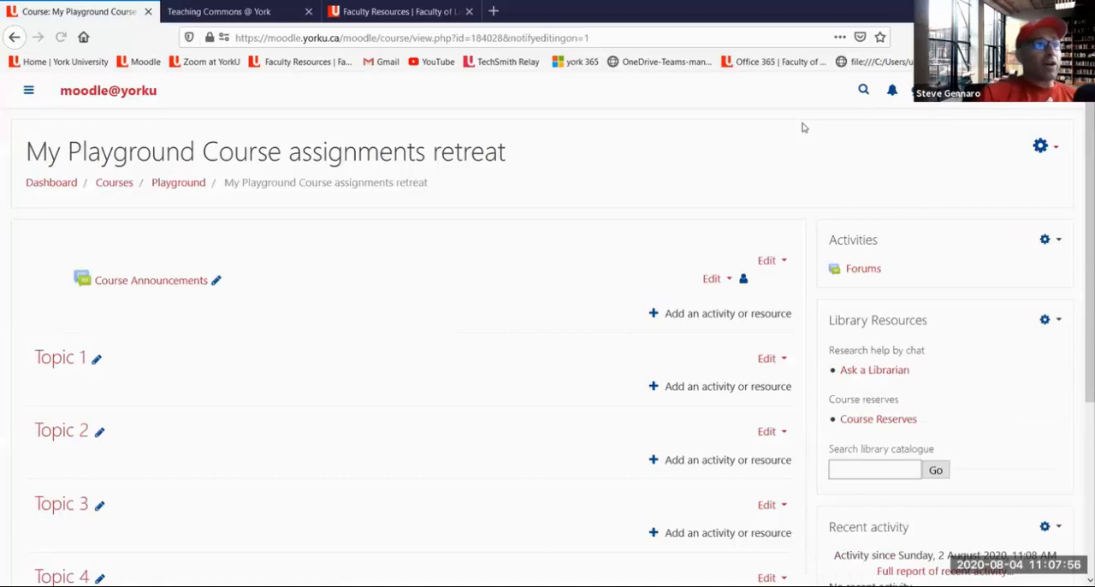
Circle the Course Announcements edit control, two add-activity controls and the Activities block controls in red, and clear the annotations
mouse_move(747, 255)
left_mouse_down()
mouse_move(646, 273)
mouse_move(744, 256)
left_mouse_up()
mouse_move(668, 299)
left_mouse_down()
mouse_move(629, 329)
mouse_move(638, 298)
left_mouse_up()
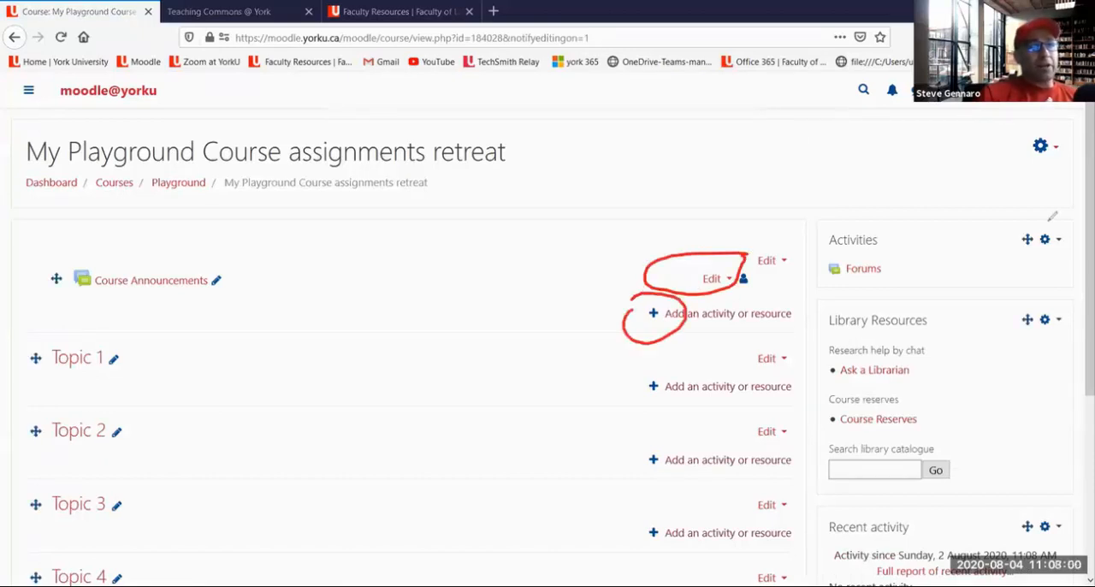
left_click_drag(991, 256, 1085, 227)
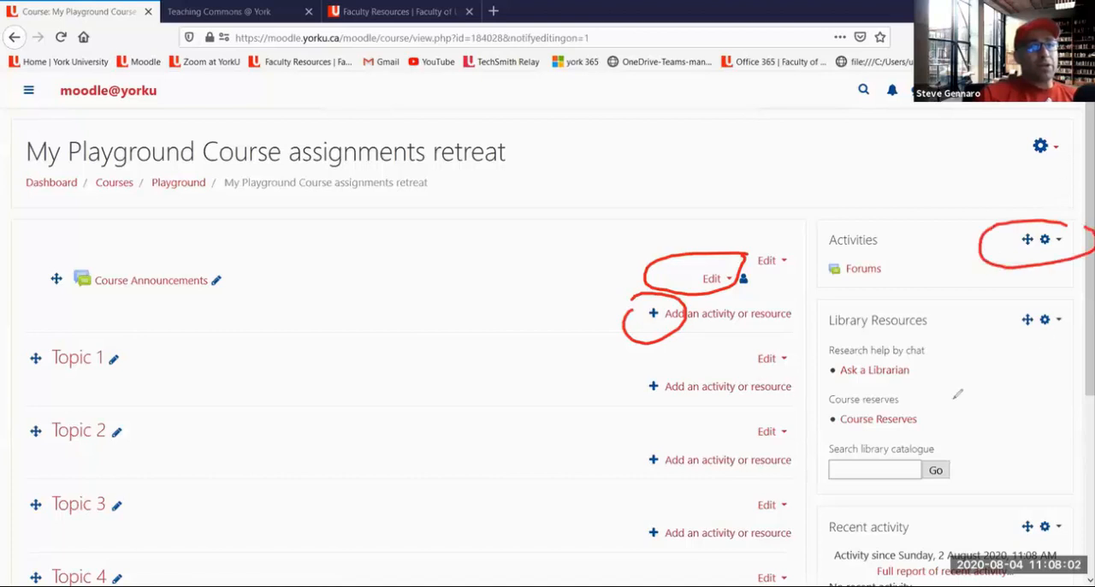
mouse_move(646, 461)
left_mouse_down()
mouse_move(680, 458)
mouse_move(674, 432)
left_mouse_up()
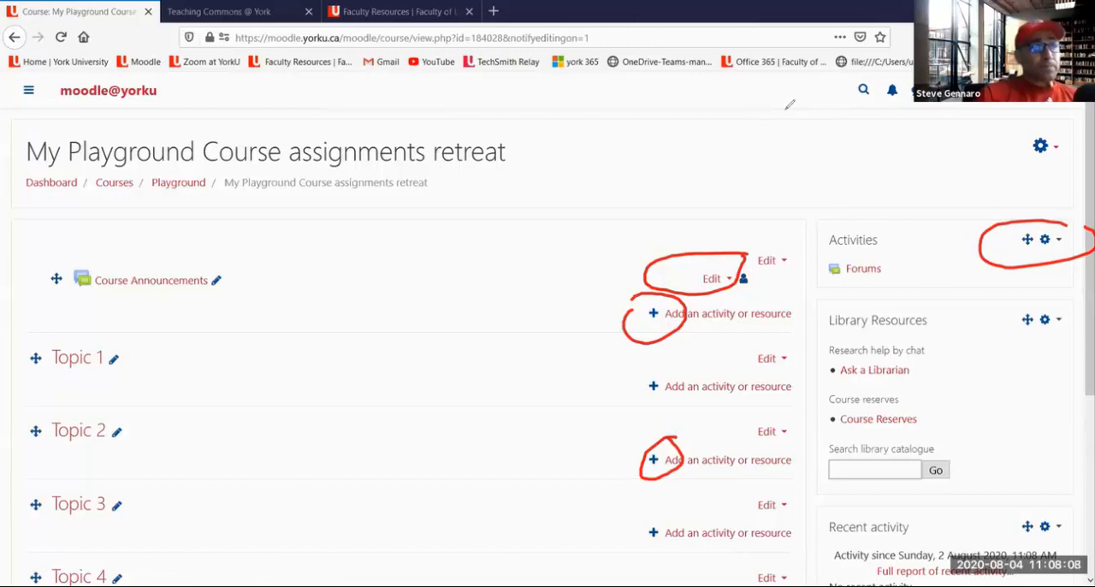
key("Escape")
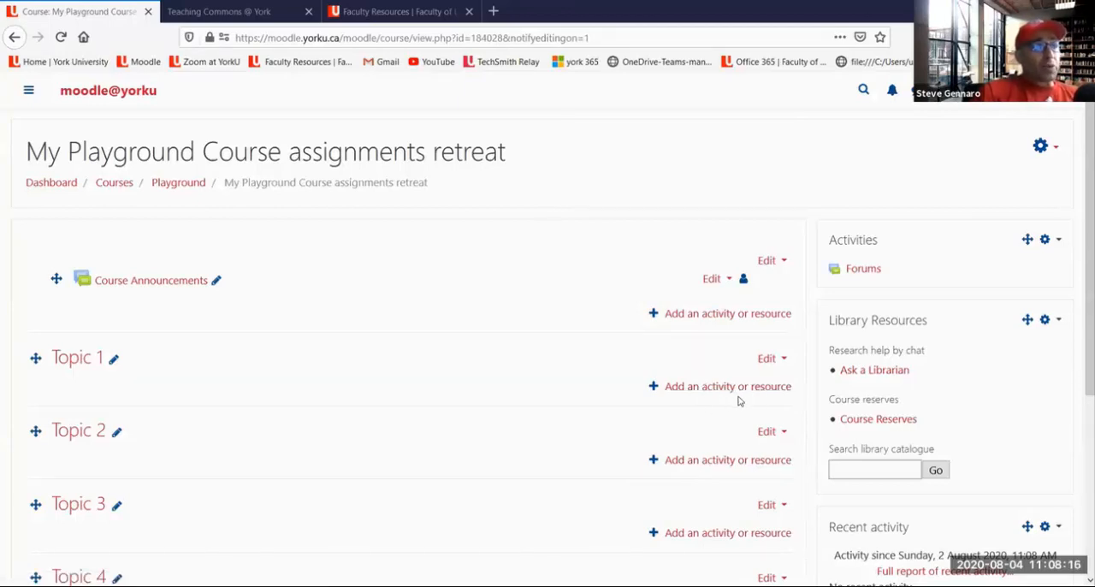
Temporarily circle Topic 1's Add an activity or resource link in red and open its activity chooser
mouse_move(744, 362)
left_mouse_down()
mouse_move(624, 366)
mouse_move(812, 384)
mouse_move(738, 363)
left_mouse_up()
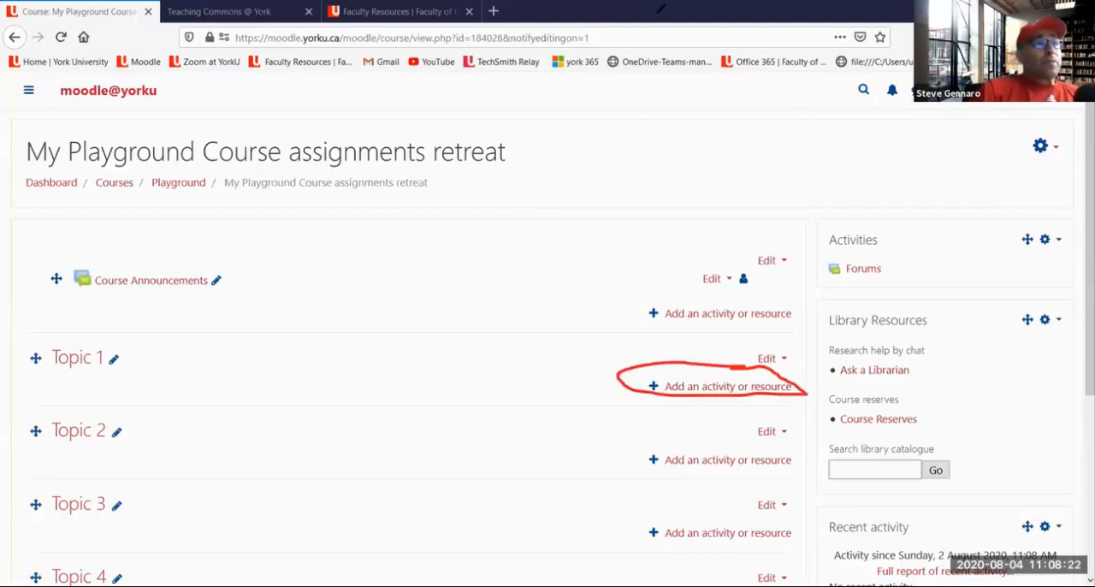
left_click(731, 103)
left_click(751, 389)
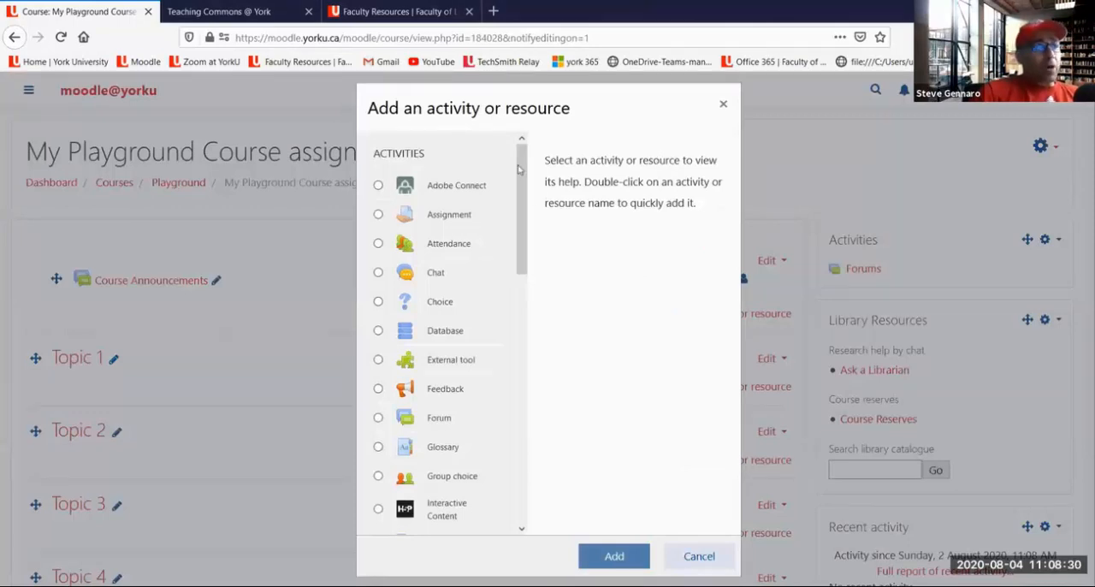
Browse the activity chooser list, circle its Activities heading in red and clear the mark
scroll(524, 170, "down", 2)
scroll(524, 168, "up", 1)
scroll(524, 168, "up", 1)
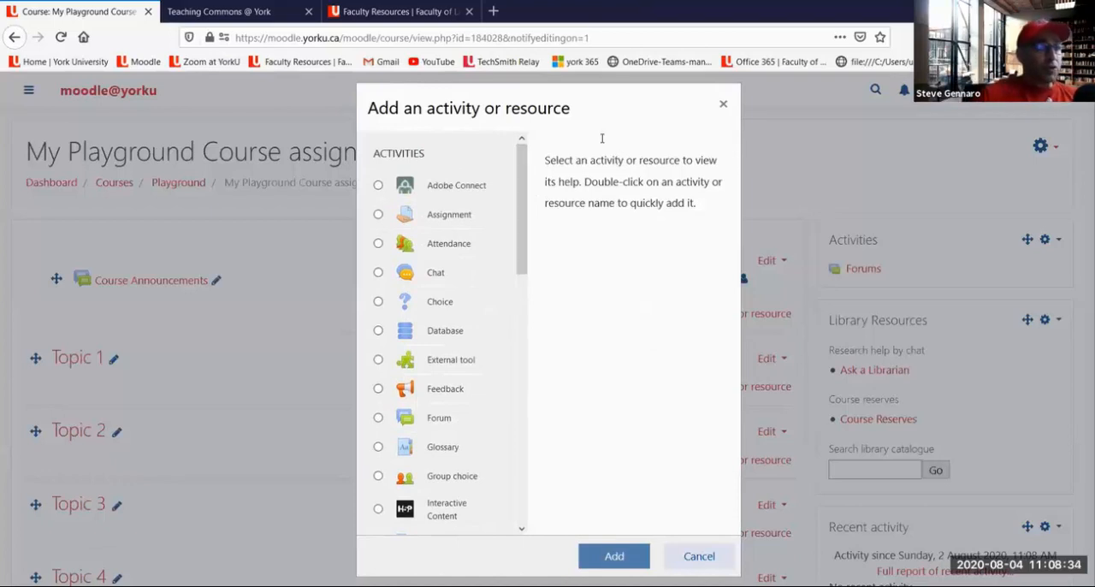
mouse_move(392, 142)
left_mouse_down()
mouse_move(432, 145)
mouse_move(416, 135)
left_mouse_up()
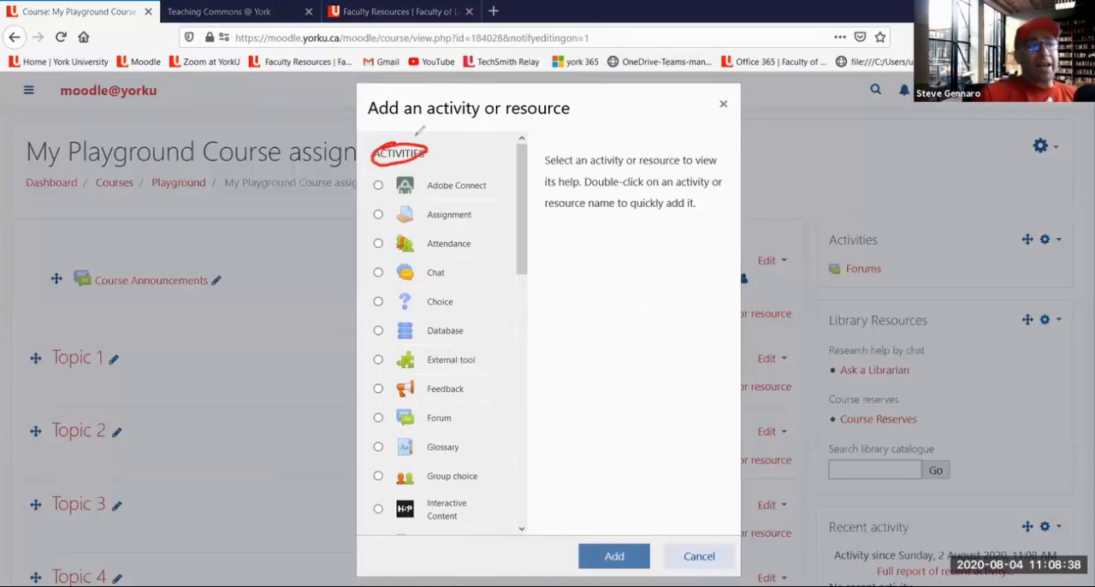
left_click(723, 105)
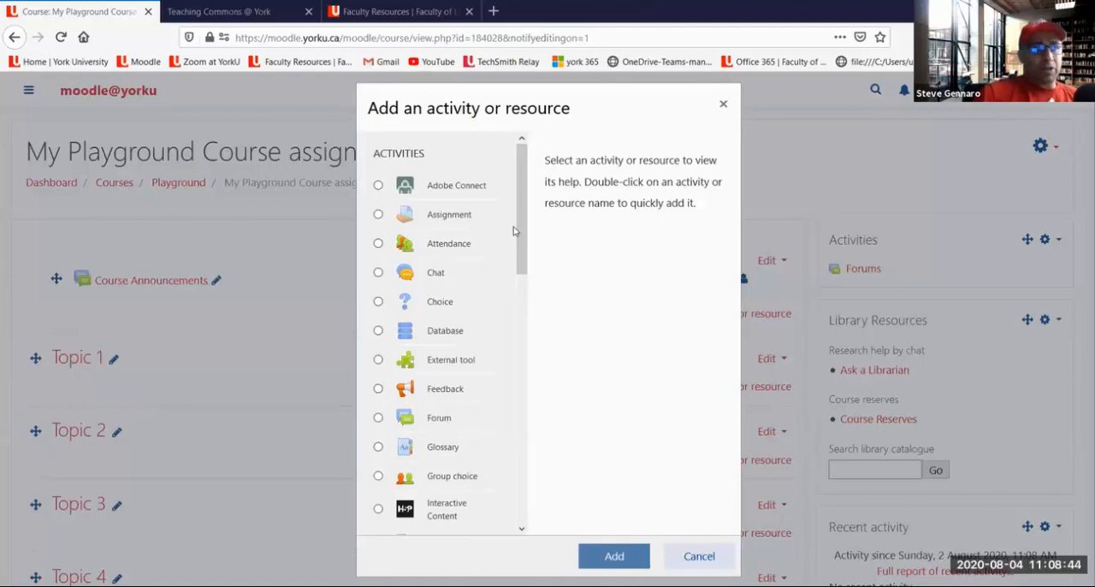
Browse down to the Resources section, temporarily circle its heading in red, and return to the start of the list
scroll(521, 235, "down", 1)
left_click_drag(521, 235, 509, 482)
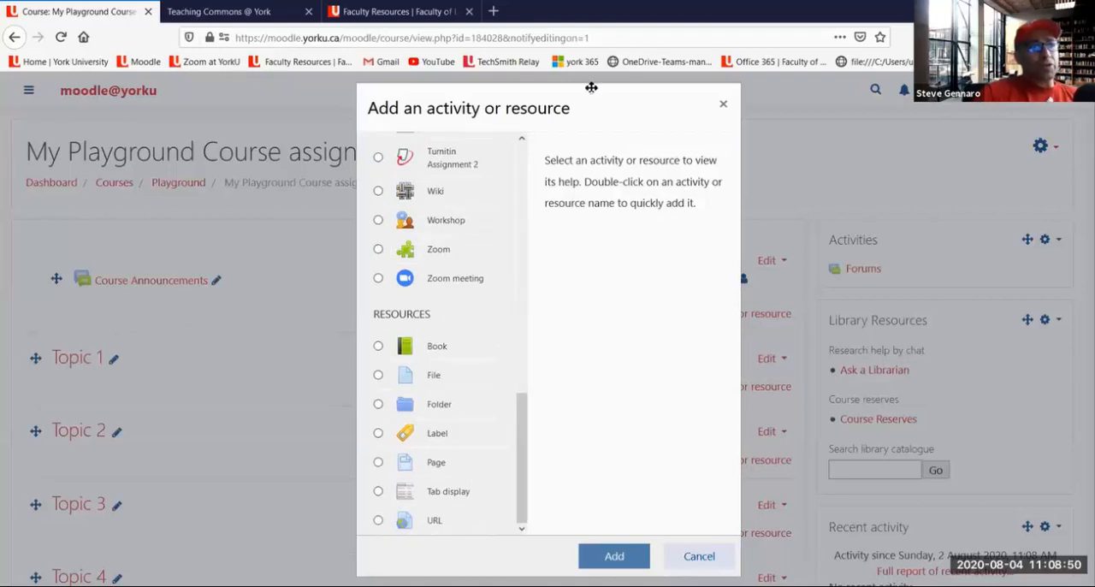
mouse_move(439, 298)
left_mouse_down()
mouse_move(402, 322)
mouse_move(436, 313)
mouse_move(422, 297)
left_mouse_up()
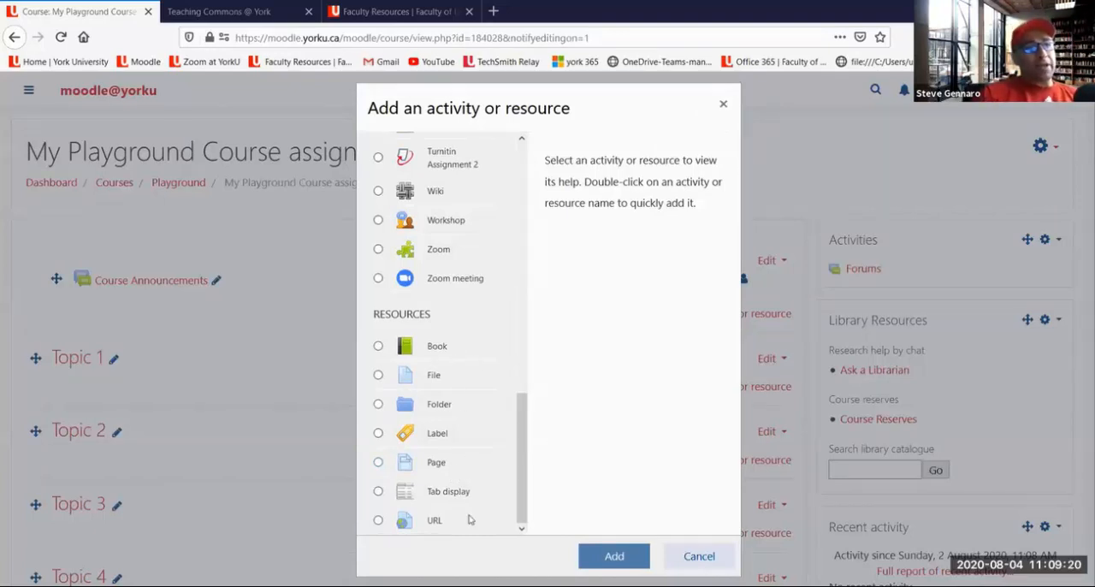
left_click_drag(525, 490, 534, 218)
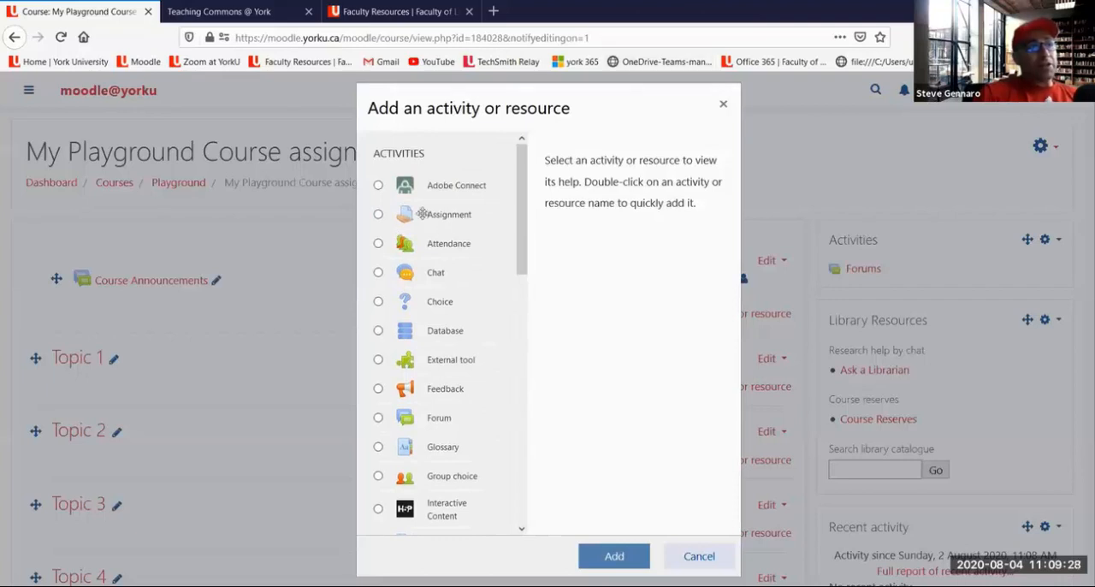
Underline Assignment, circle the whole activity list and sketch three lettered boxes beside it in red
left_click_drag(385, 229, 488, 219)
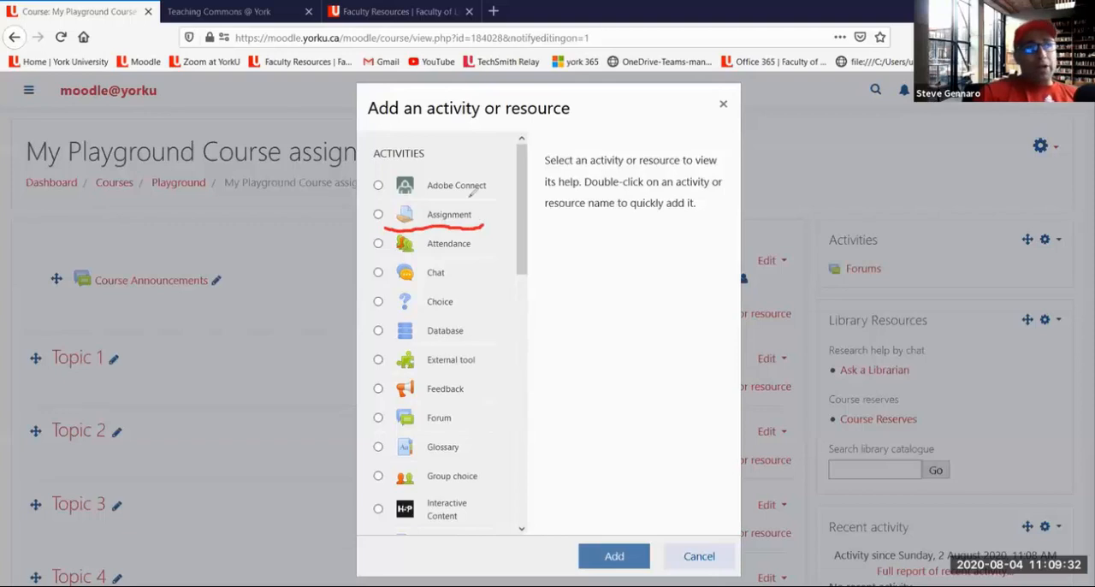
mouse_move(377, 103)
left_mouse_down()
mouse_move(306, 214)
mouse_move(292, 312)
mouse_move(336, 505)
mouse_move(442, 558)
mouse_move(587, 521)
mouse_move(616, 250)
mouse_move(554, 142)
mouse_move(400, 96)
mouse_move(363, 98)
left_mouse_up()
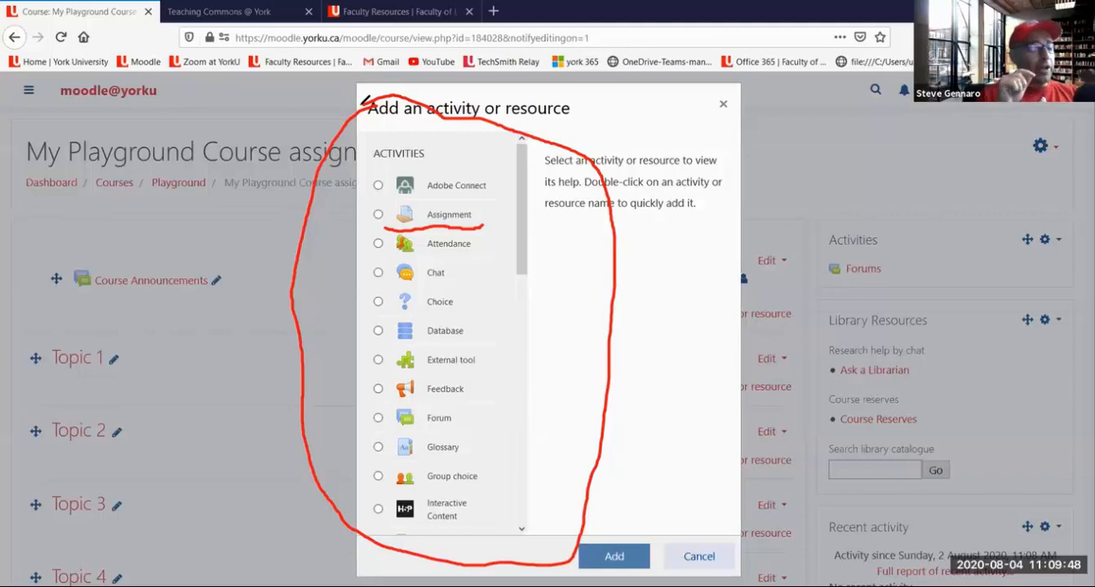
mouse_move(585, 261)
left_mouse_down()
mouse_move(546, 272)
mouse_move(557, 305)
mouse_move(593, 265)
mouse_move(630, 262)
mouse_move(616, 255)
mouse_move(589, 263)
mouse_move(677, 295)
mouse_move(633, 257)
left_mouse_up()
mouse_move(558, 296)
left_mouse_down()
mouse_move(565, 279)
mouse_move(571, 294)
mouse_move(607, 273)
mouse_move(614, 291)
left_mouse_up()
mouse_move(667, 255)
left_mouse_down()
mouse_move(657, 281)
mouse_move(674, 258)
mouse_move(681, 270)
left_mouse_up()
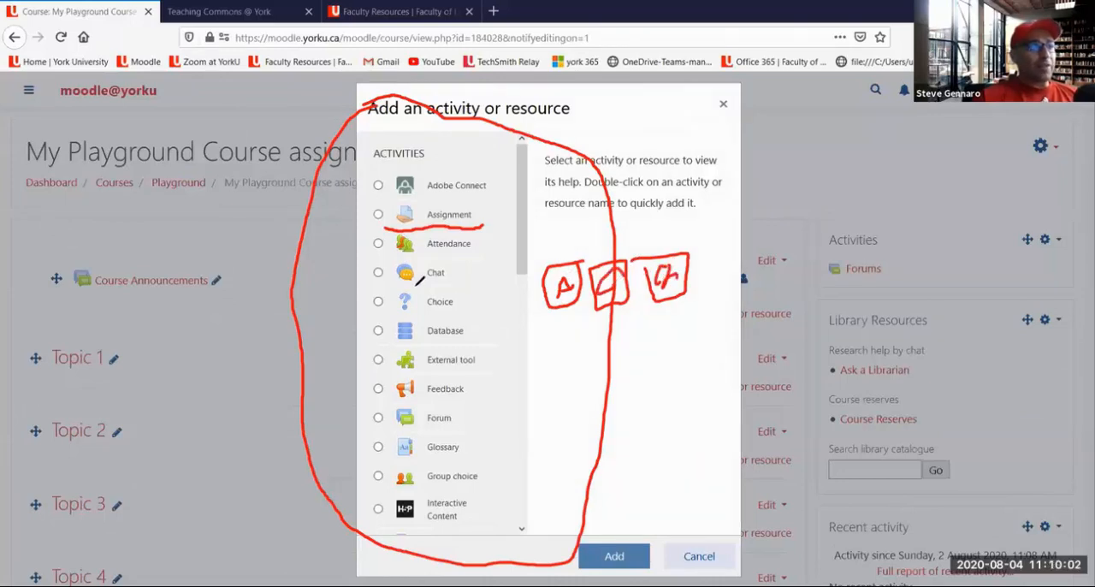
Draw red arrows from Chat and Choice to the sketched boxes, add emphasis strokes along the list and boxes, and clear all annotations
mouse_move(454, 271)
left_mouse_down()
mouse_move(406, 283)
mouse_move(412, 309)
left_mouse_up()
mouse_move(447, 271)
left_mouse_down()
mouse_move(480, 255)
mouse_move(600, 250)
left_mouse_up()
mouse_move(460, 298)
left_mouse_down()
mouse_move(625, 221)
mouse_move(652, 240)
left_mouse_up()
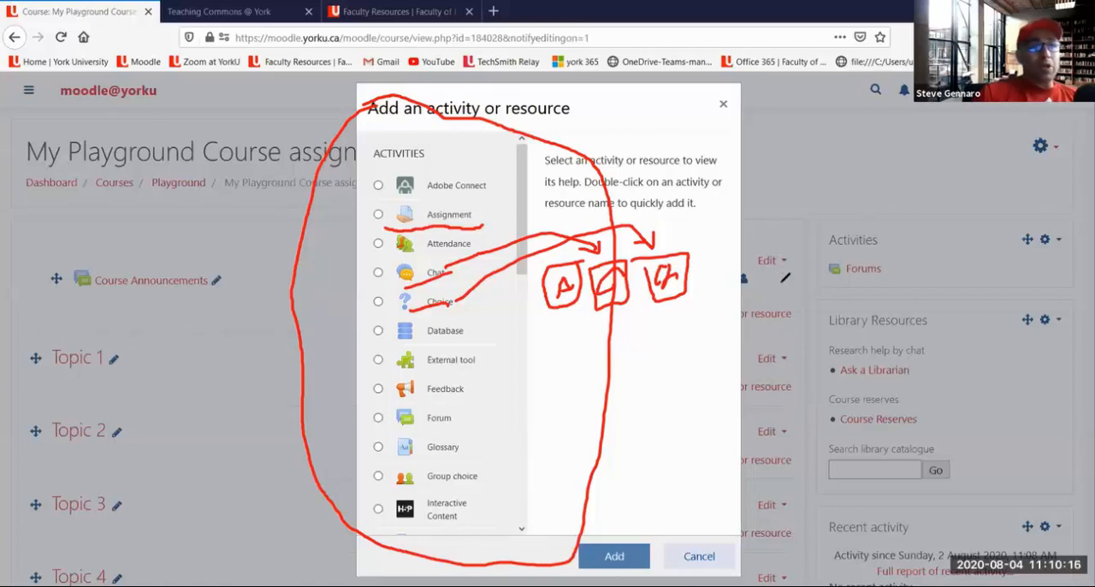
left_click_drag(762, 327, 789, 327)
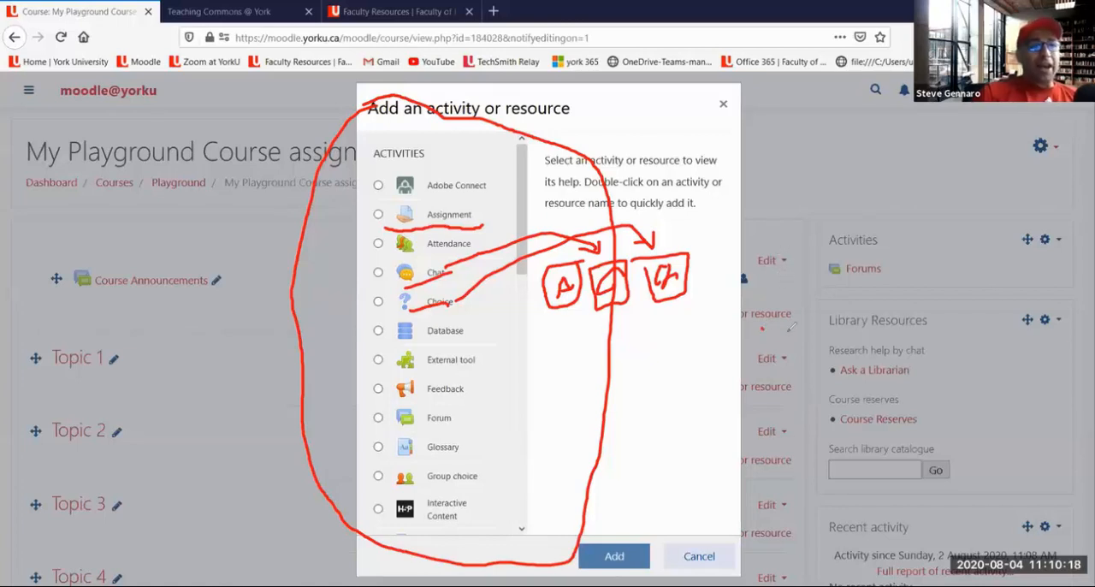
mouse_move(359, 104)
left_mouse_down()
mouse_move(333, 233)
mouse_move(337, 498)
left_mouse_up()
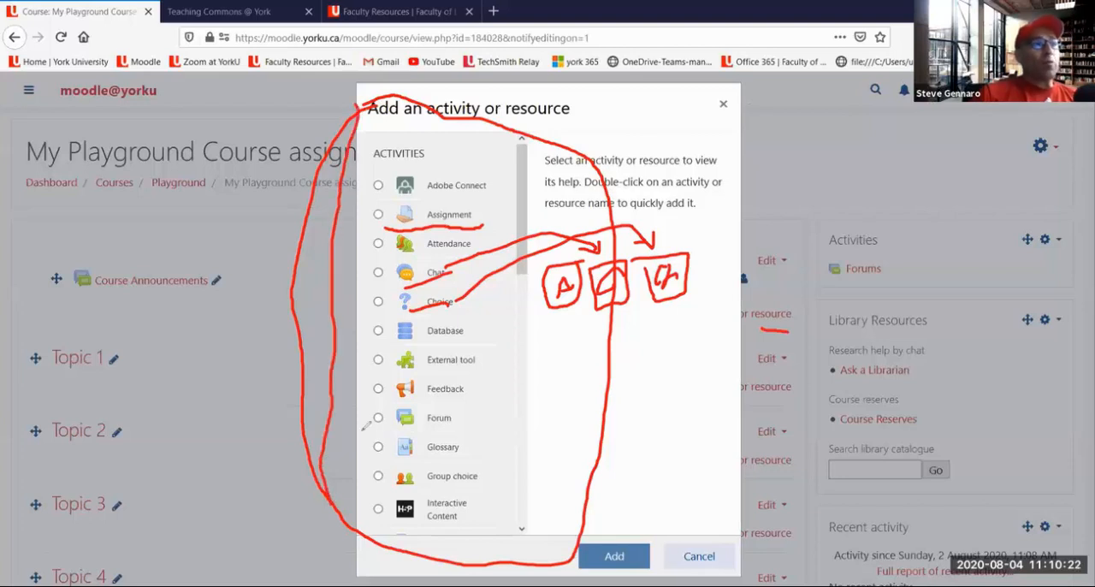
left_click_drag(389, 178, 370, 422)
left_click_drag(549, 318, 692, 314)
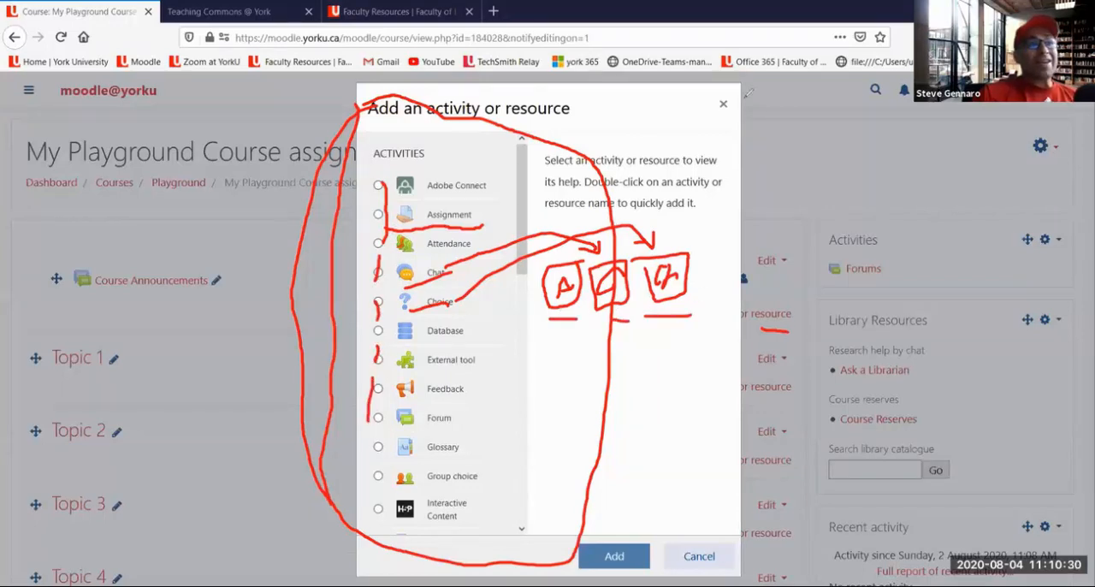
left_click(749, 92)
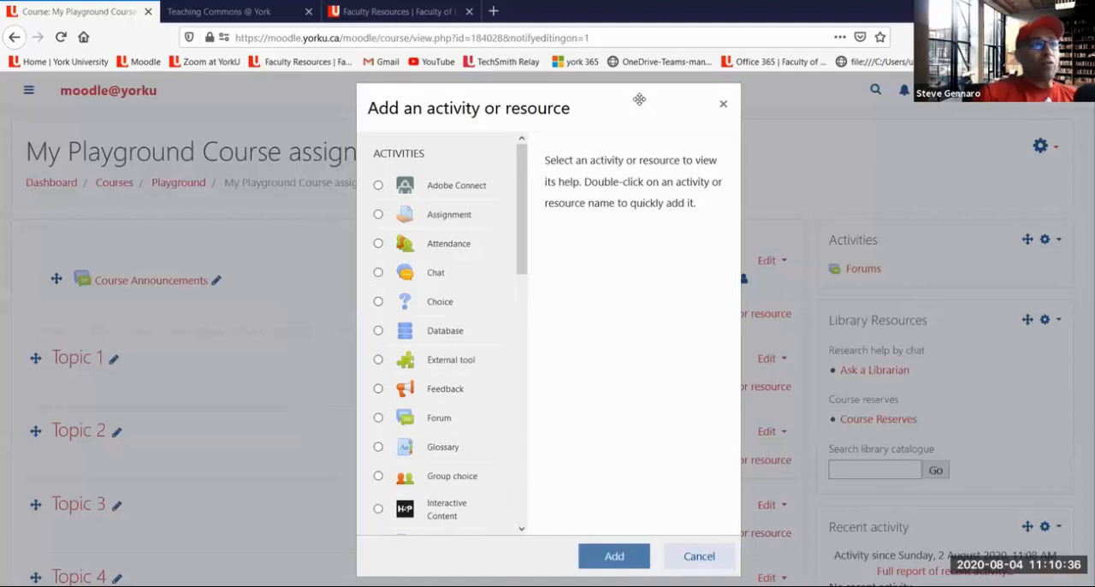
Underline Assignment, Attendance, Chat and an add-resource link in red, mark Chat with a check and star, and clear the annotations
left_click_drag(387, 230, 430, 229)
mouse_move(387, 263)
left_mouse_down()
mouse_move(426, 268)
mouse_move(454, 291)
left_mouse_up()
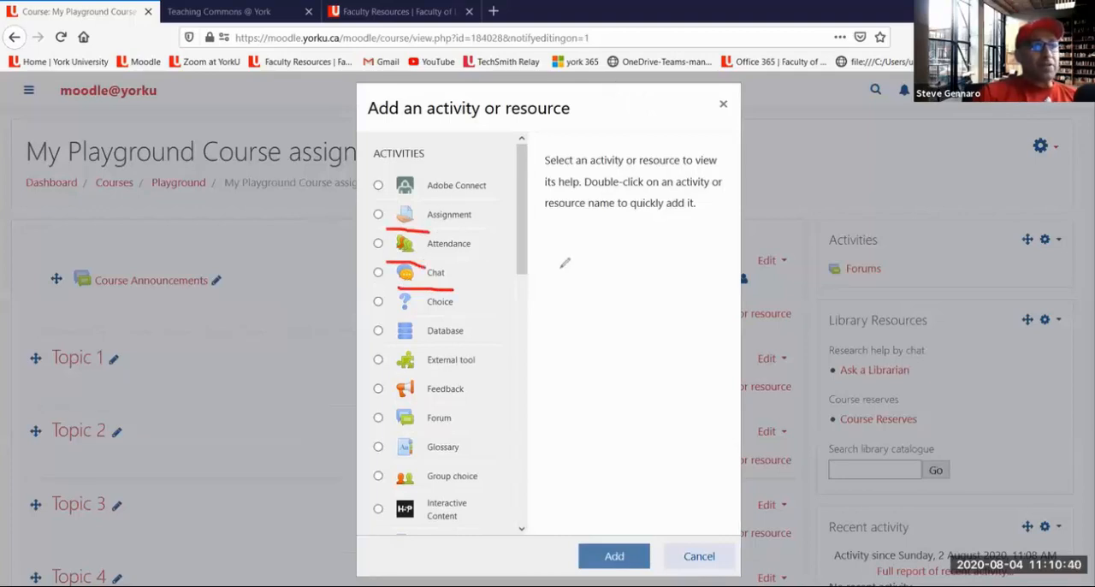
mouse_move(396, 262)
left_mouse_down()
mouse_move(376, 270)
mouse_move(392, 261)
left_mouse_up()
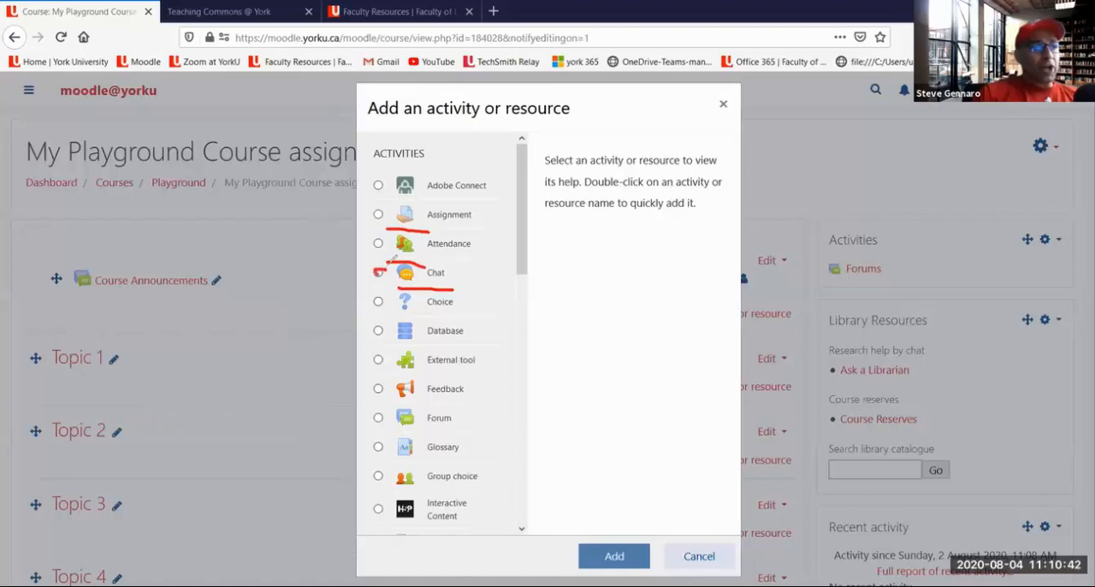
mouse_move(486, 265)
left_mouse_down()
mouse_move(496, 257)
mouse_move(513, 267)
mouse_move(503, 282)
mouse_move(476, 262)
mouse_move(494, 266)
left_mouse_up()
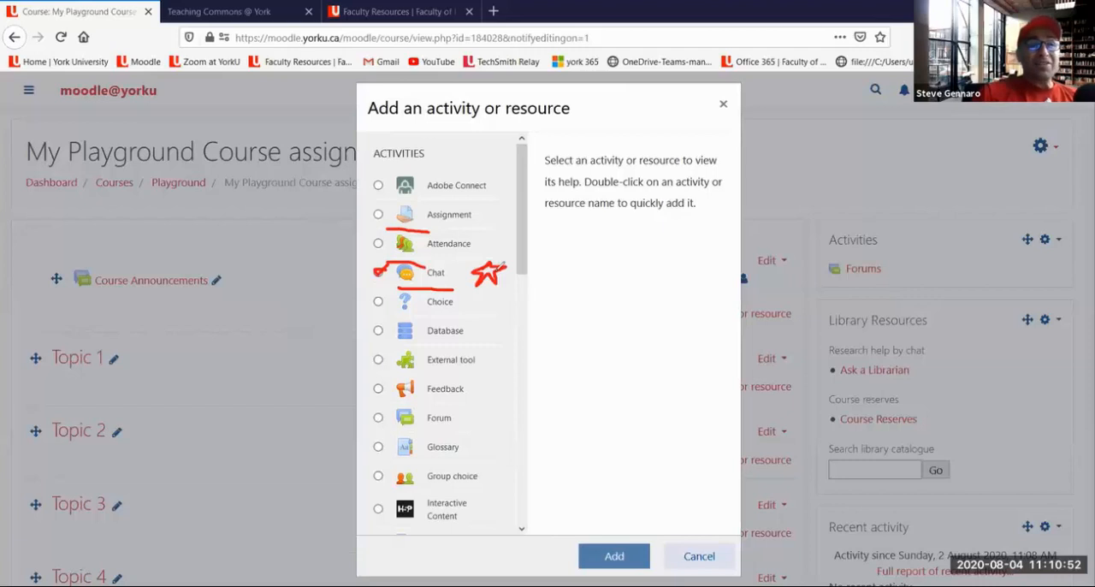
left_click_drag(758, 326, 783, 325)
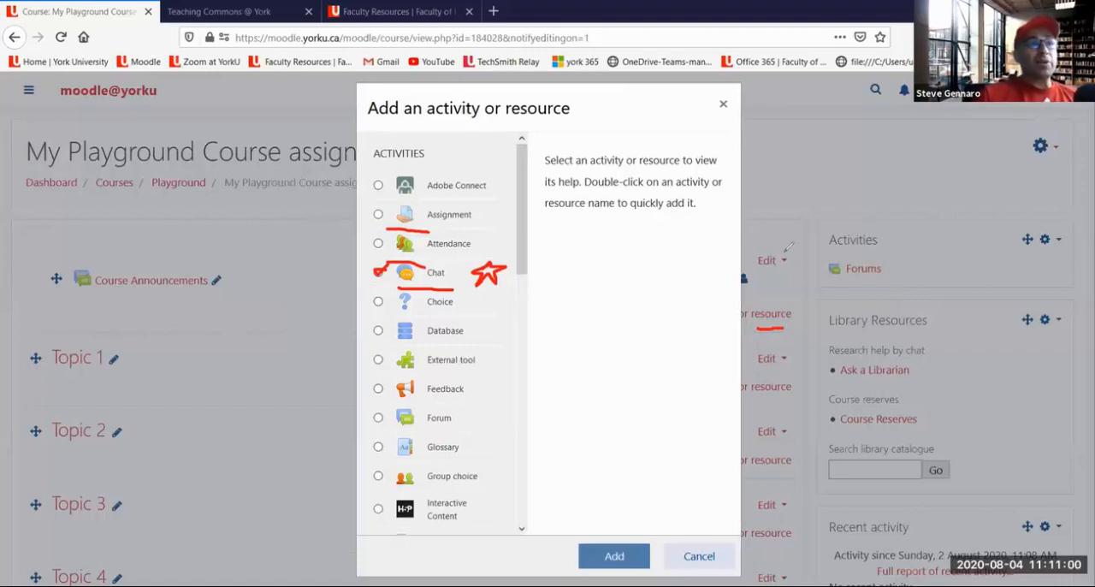
left_click(712, 110)
Underline the Assignment and Forum activities in red and clear the annotations
left_click_drag(432, 232, 478, 228)
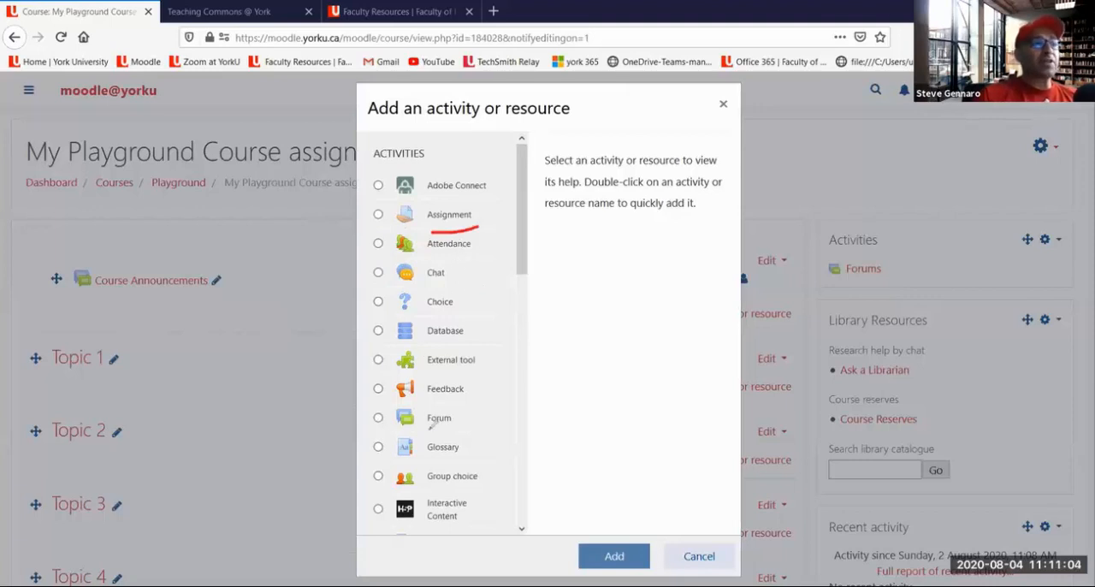
left_click_drag(427, 425, 471, 420)
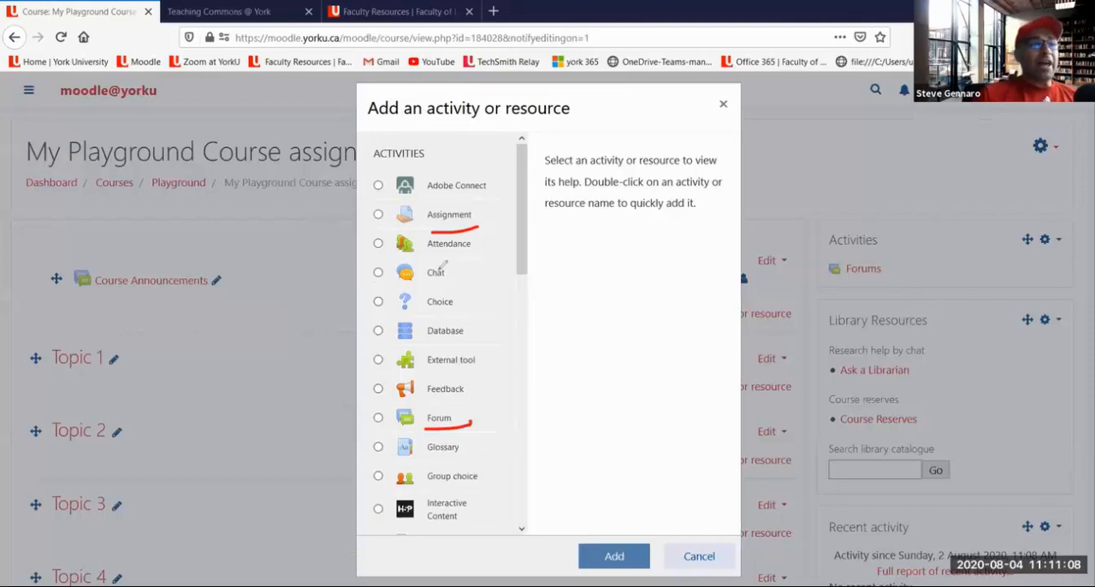
key("Escape")
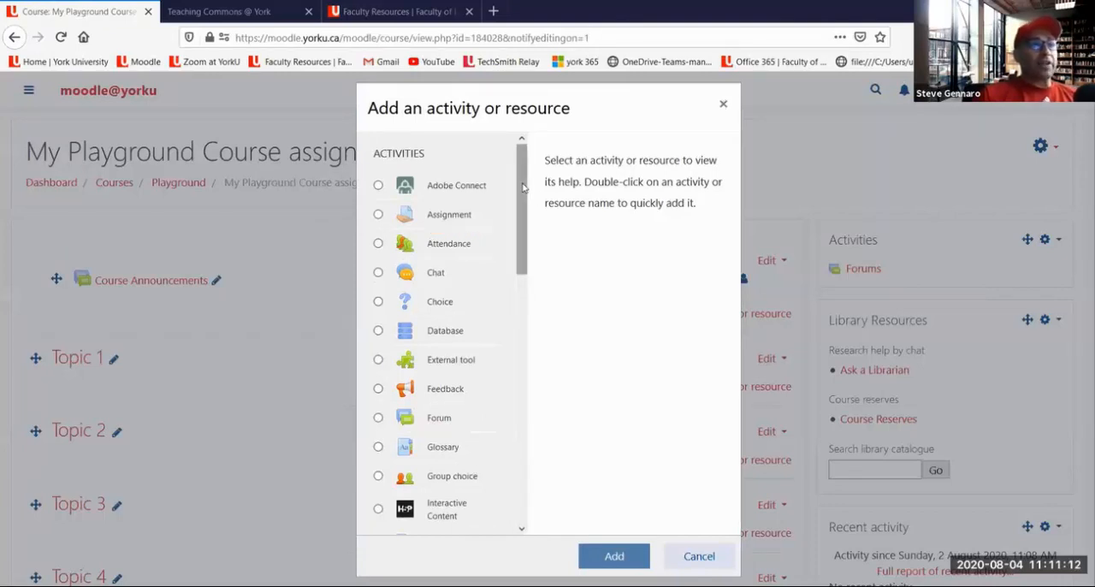
Underline an add-resource link, check-mark Assignment and circle the chooser's Add control in red, and clear the annotations
scroll(492, 377, "down", 5)
scroll(482, 404, "down", 1)
scroll(474, 436, "up", 6)
scroll(479, 240, "up", 3)
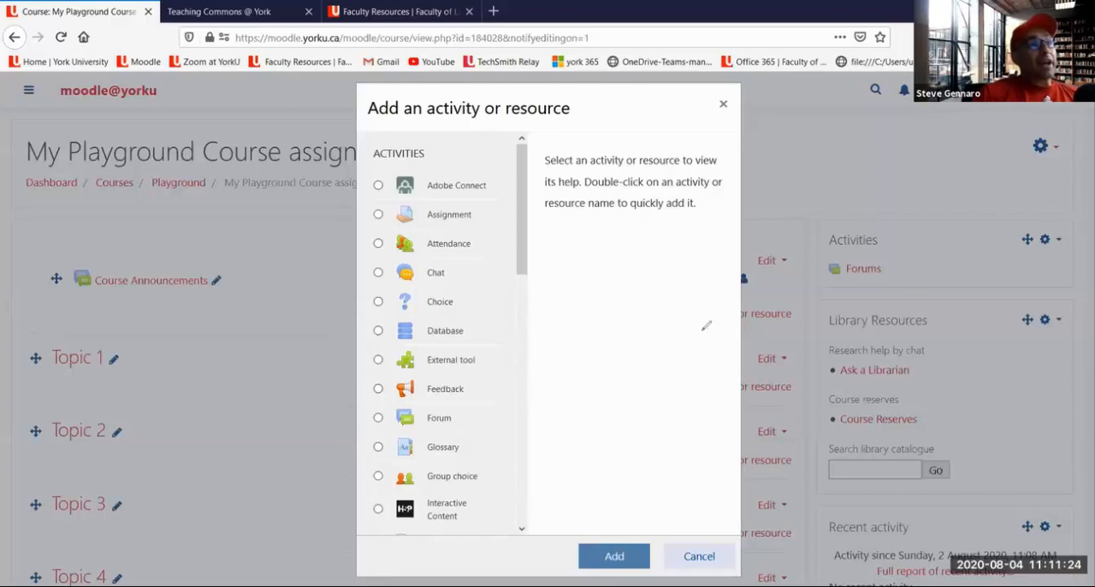
left_click_drag(783, 325, 756, 326)
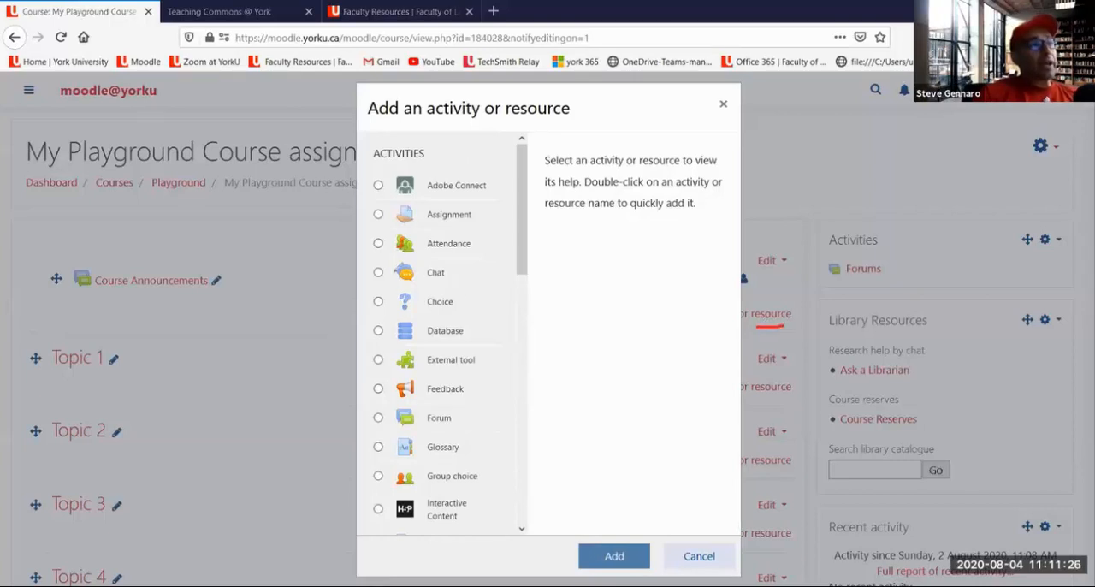
left_click_drag(375, 209, 391, 202)
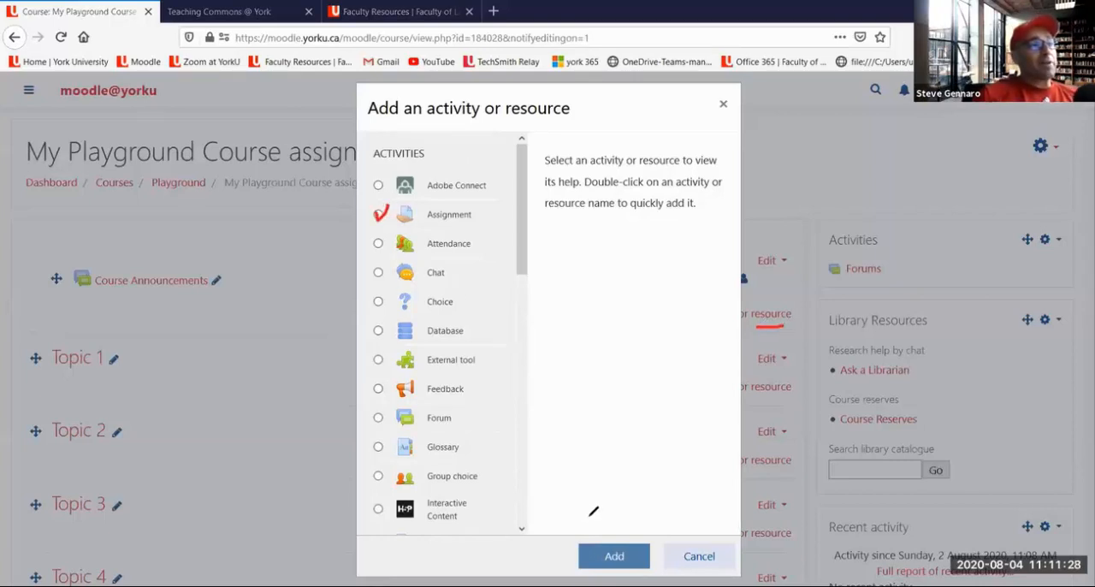
mouse_move(618, 542)
left_mouse_down()
mouse_move(590, 556)
mouse_move(639, 556)
mouse_move(607, 528)
left_mouse_up()
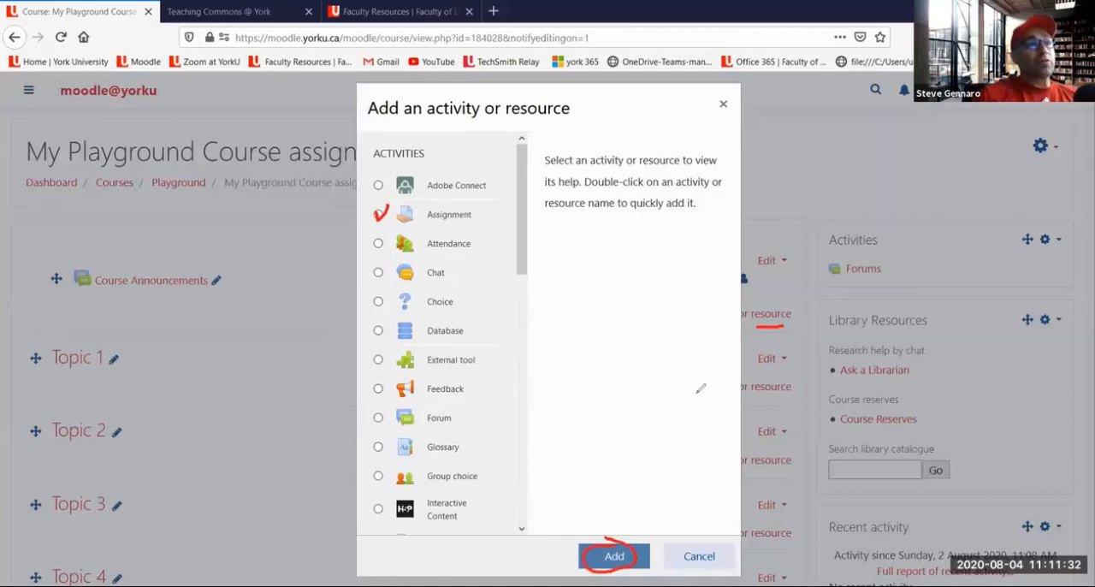
key("Escape")
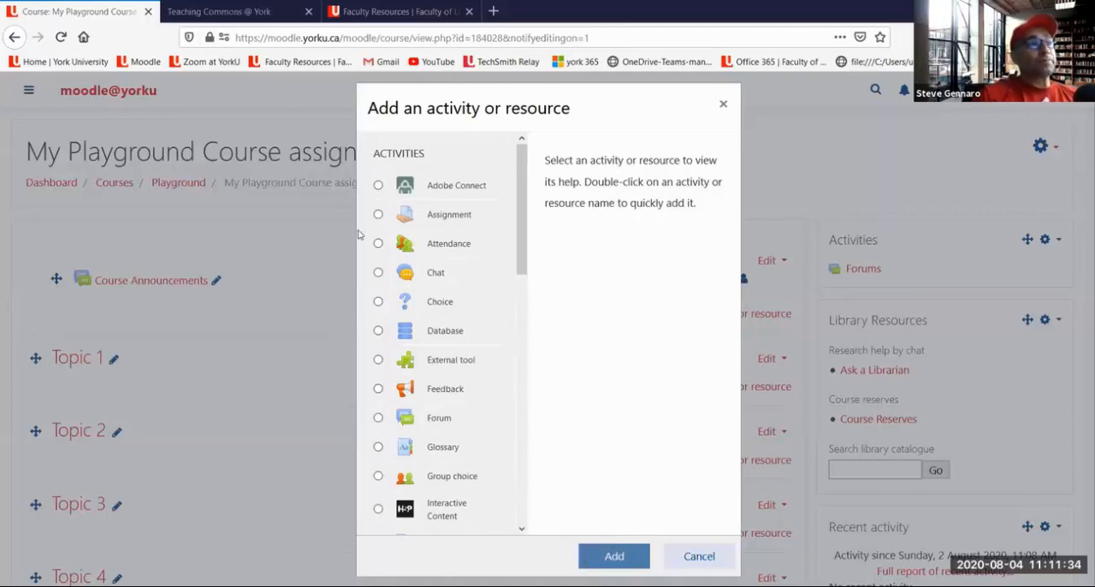
Add a new Assignment activity to Topic 1
left_click(379, 215)
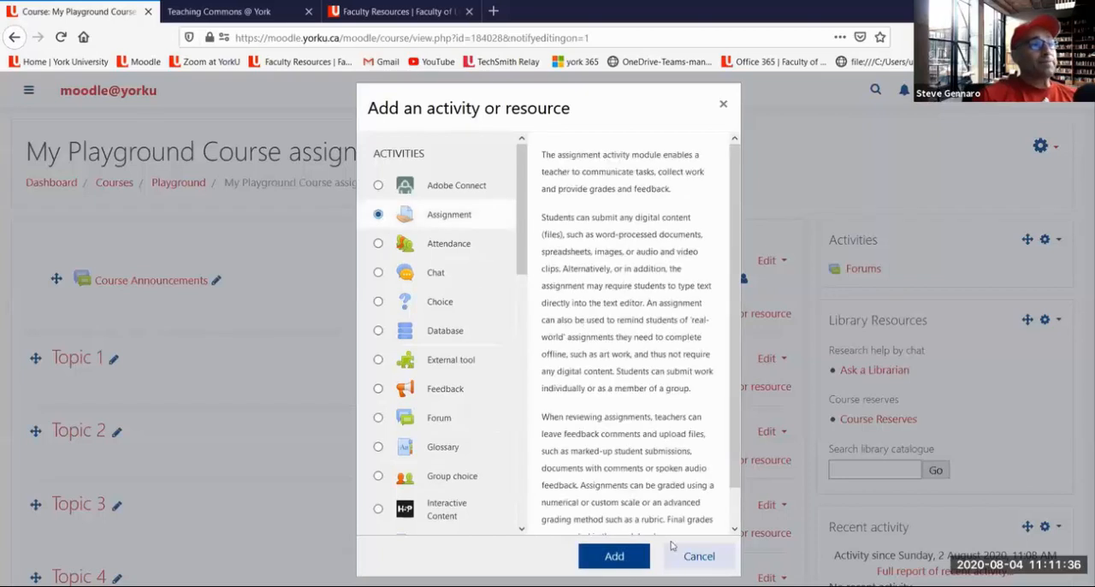
left_click(635, 558)
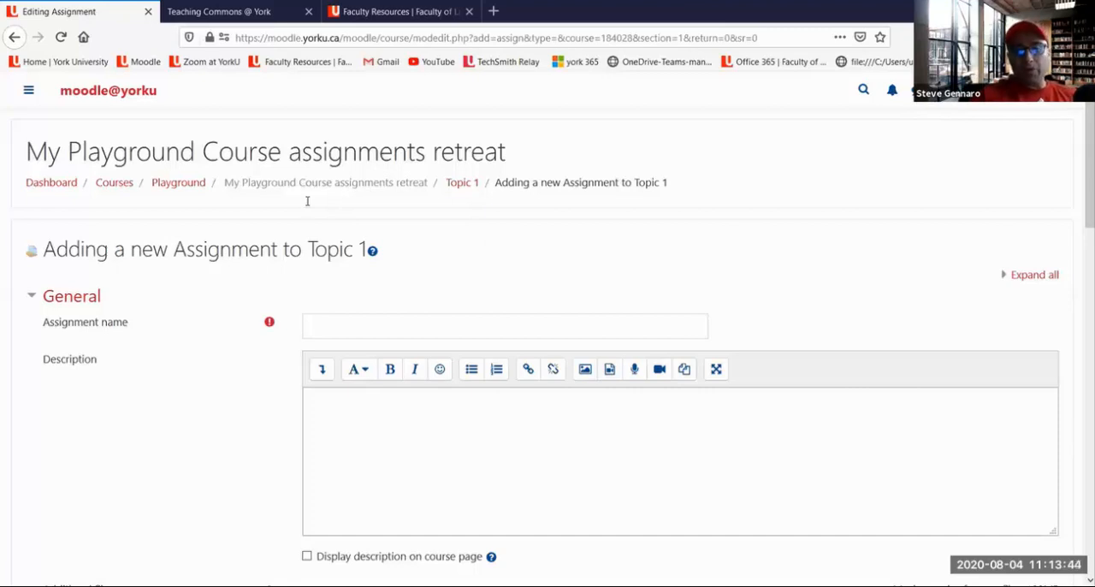
Name the assignment "3 pronged approach assignment" and place the cursor in its description
left_click(329, 331)
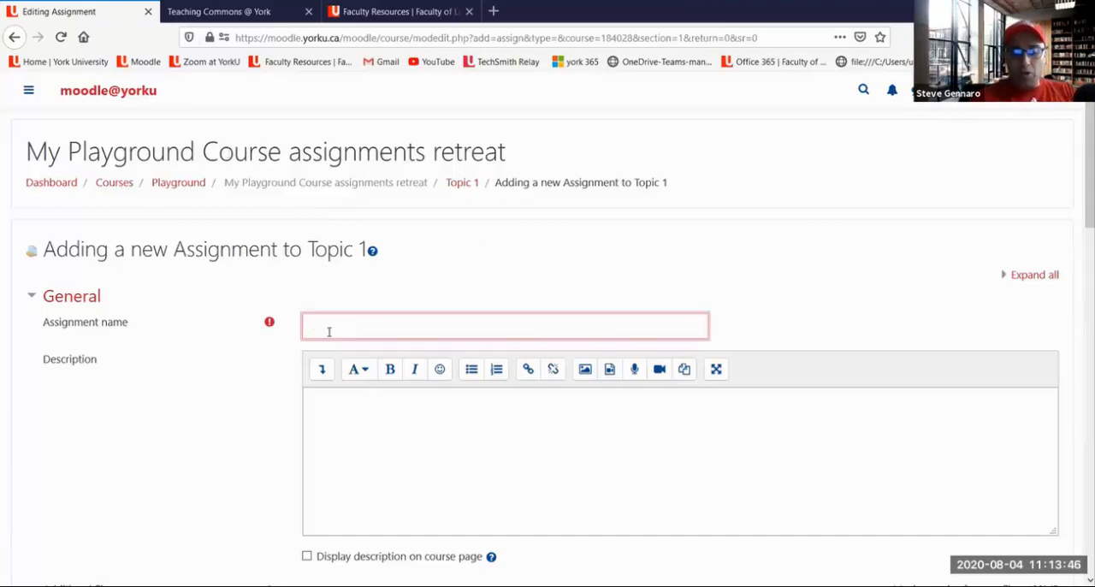
type("3 ")
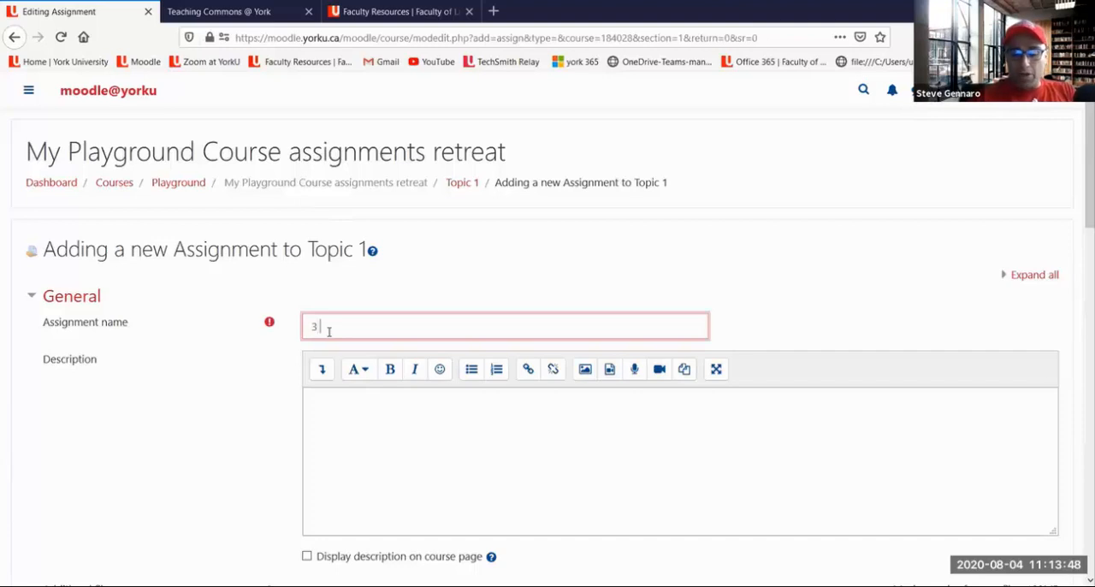
type("ponged appro")
key("BackSpace")
type("oach")
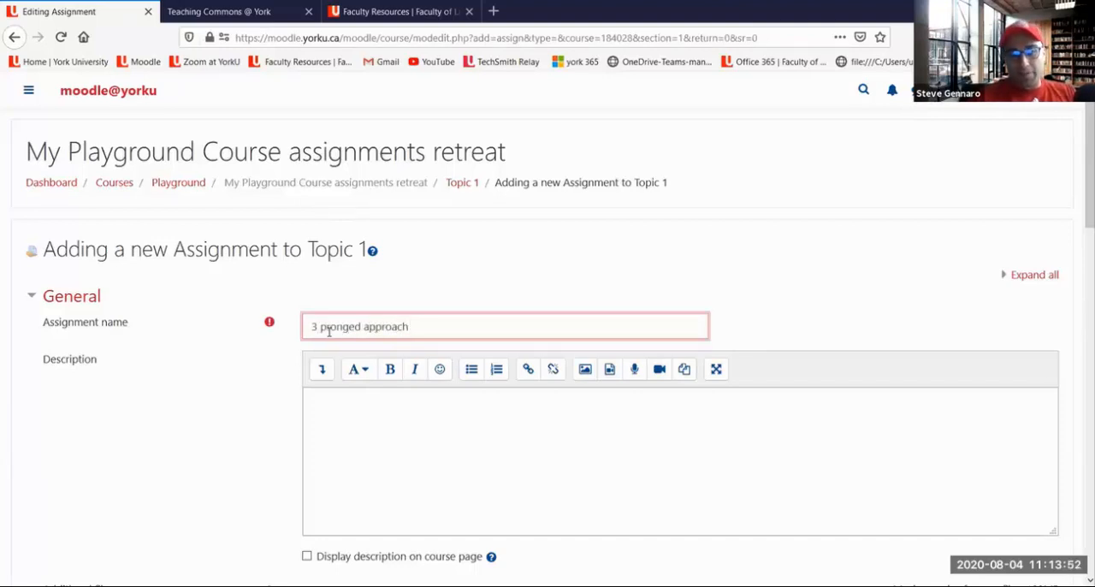
type(" assignment")
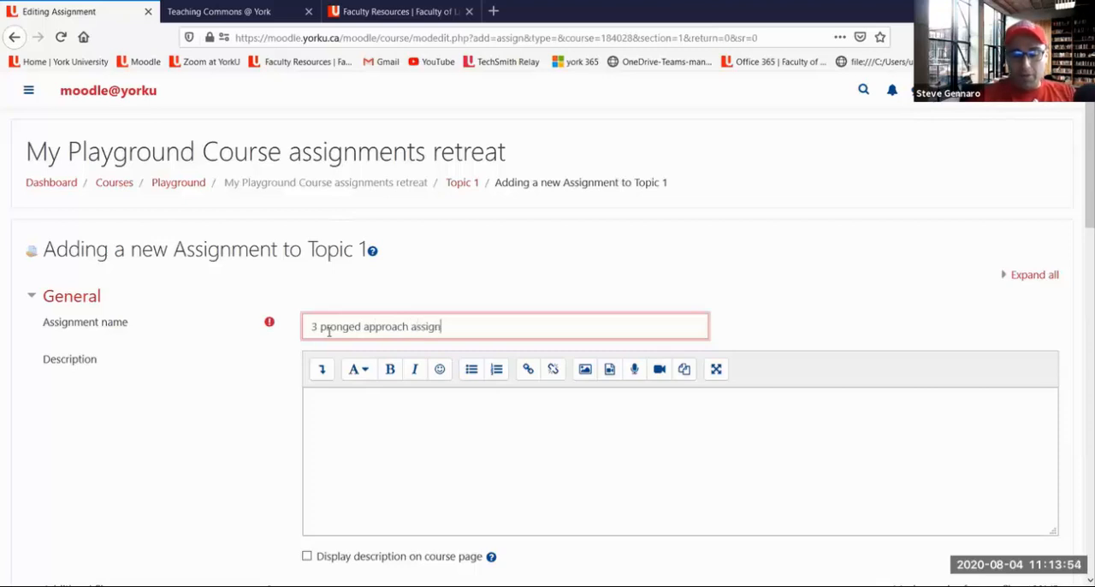
left_click(419, 449)
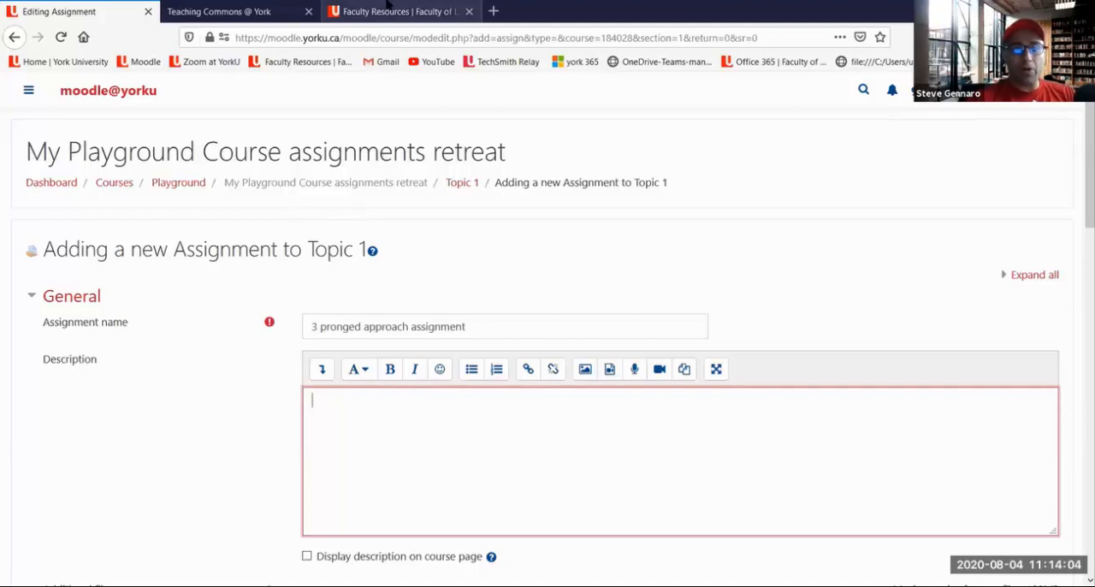
Open Moodle from the saved bookmark in a separate browser tab and log in to the dashboard
right_click(137, 61)
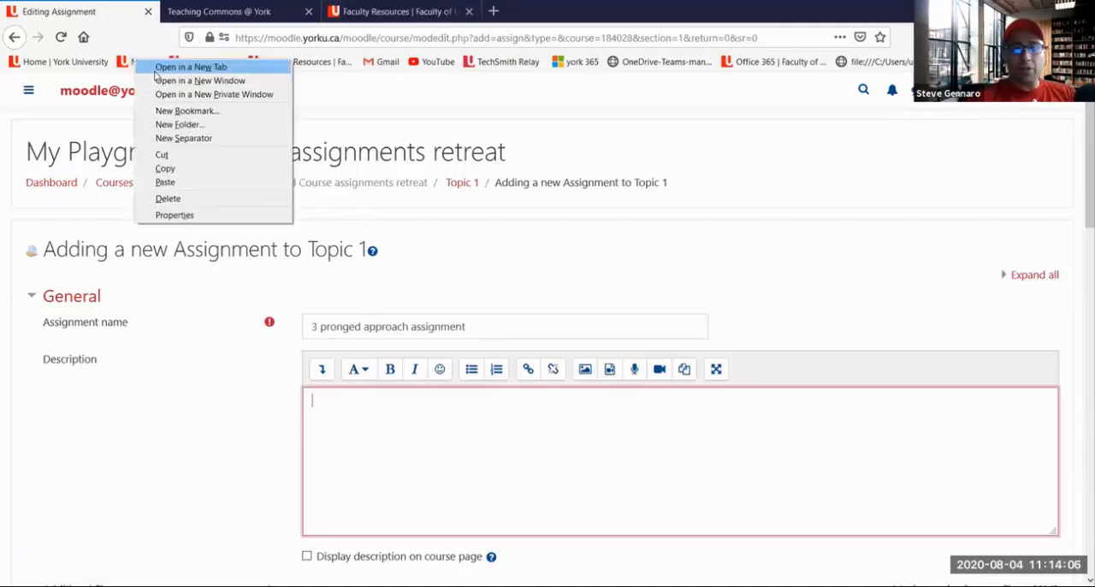
left_click(171, 67)
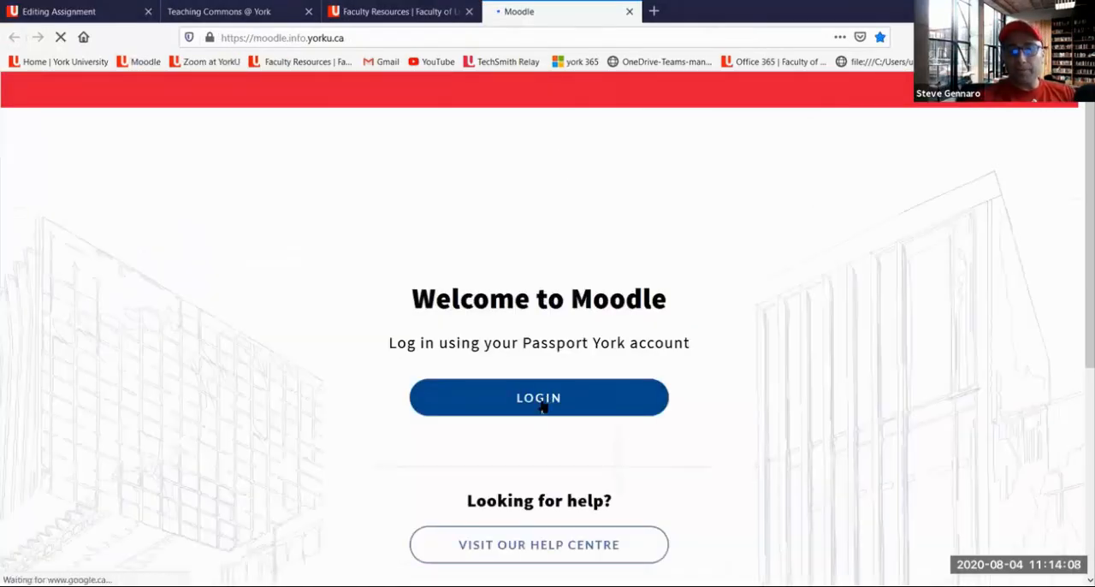
left_click(540, 408)
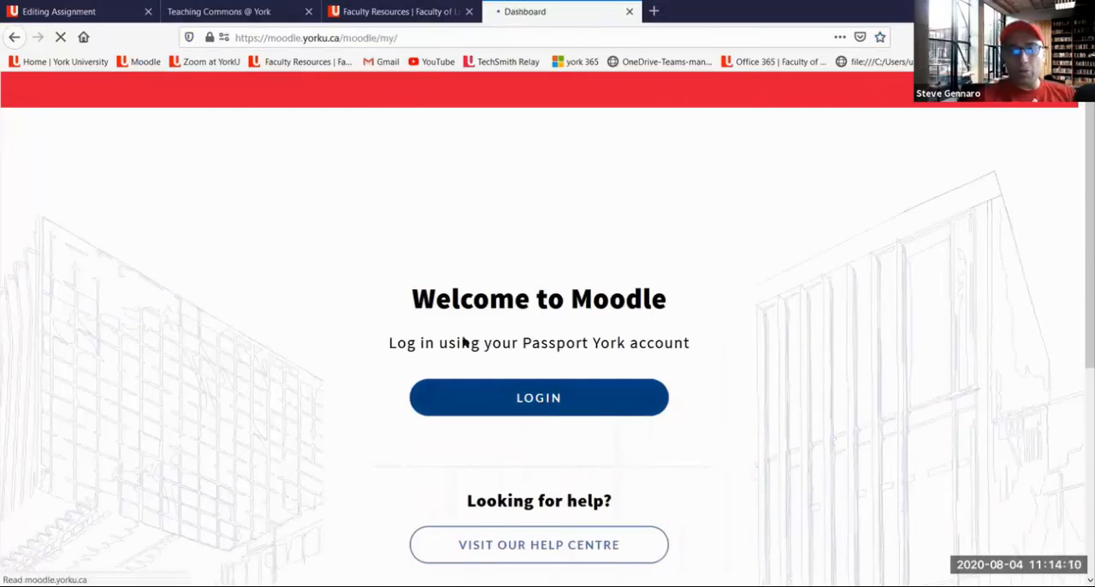
Filter the course overview to past courses and open AP/COMN2700 A - Media, Culture and Society (Summer 2015-2016)
scroll(105, 362, "down", 1)
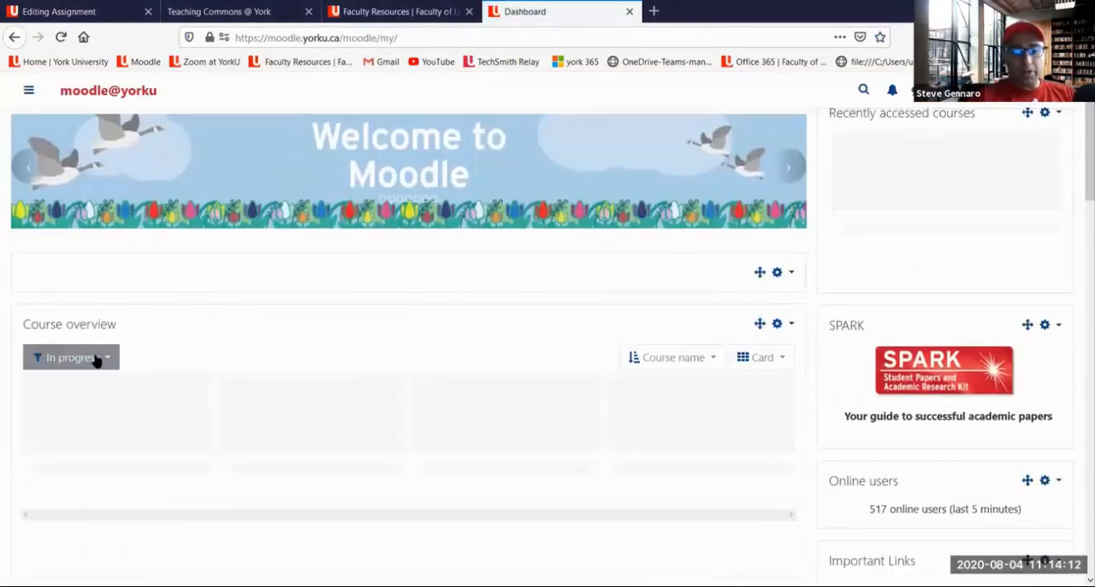
left_click(98, 360)
scroll(98, 370, "down", 1)
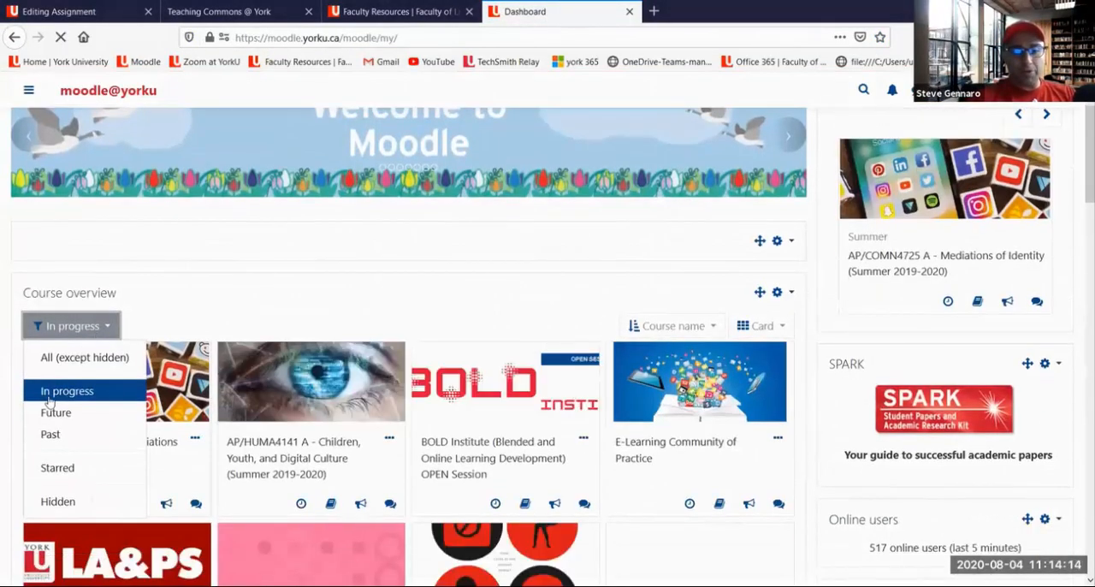
left_click(50, 430)
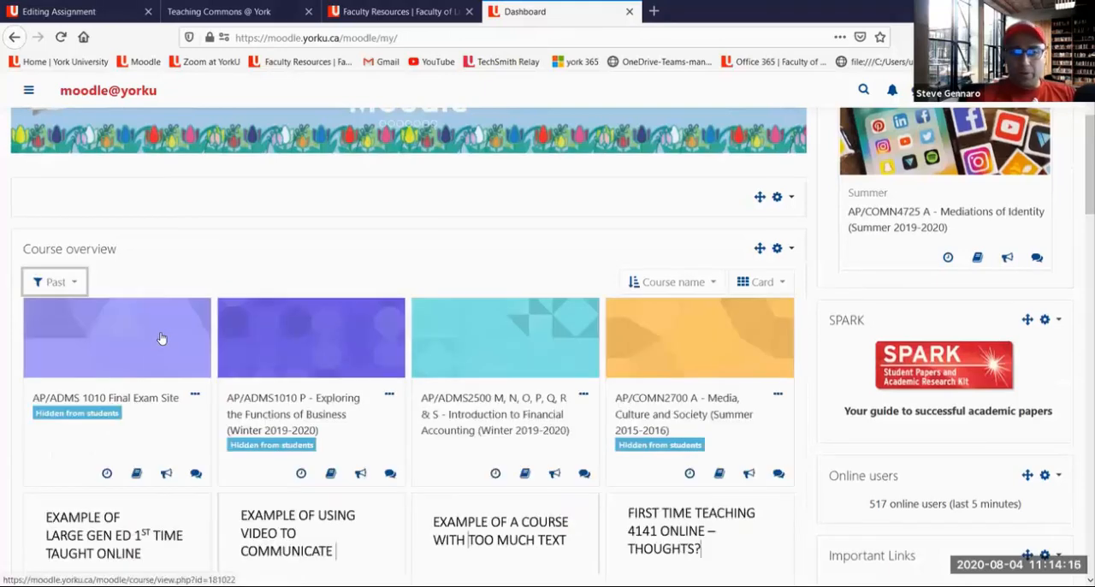
scroll(160, 336, "down", 1)
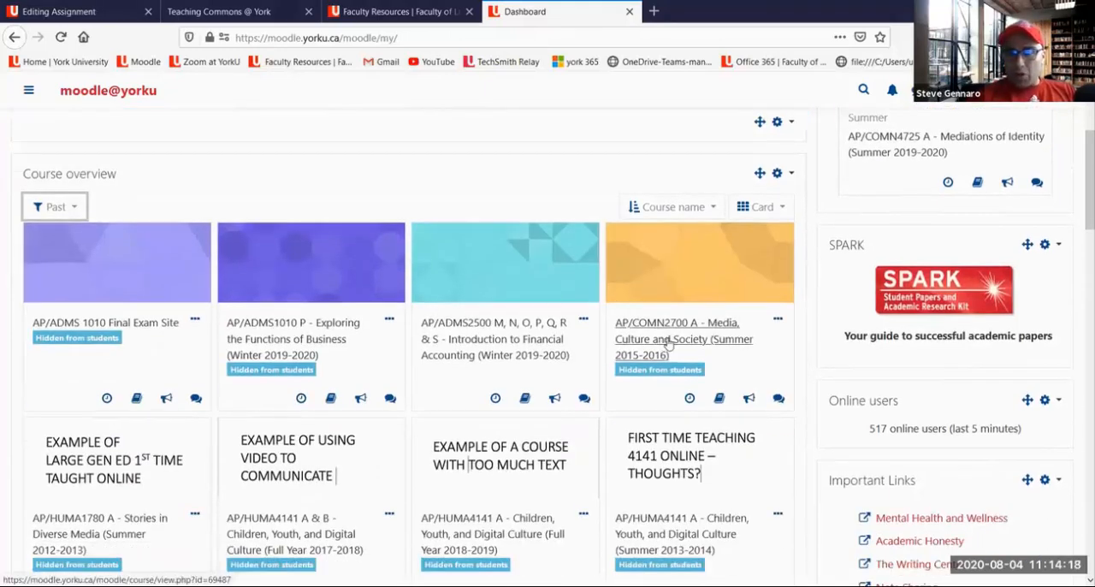
left_click(698, 338)
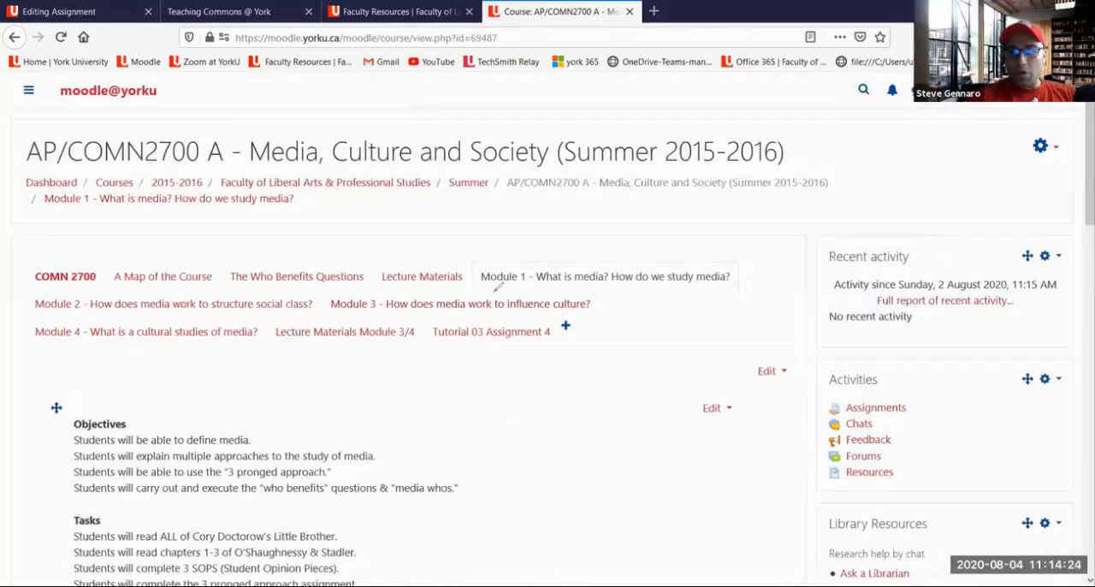
Underline the Module 1 heading in red, draw a downward arrow toward its content, and clear the annotations
left_click_drag(494, 288, 717, 277)
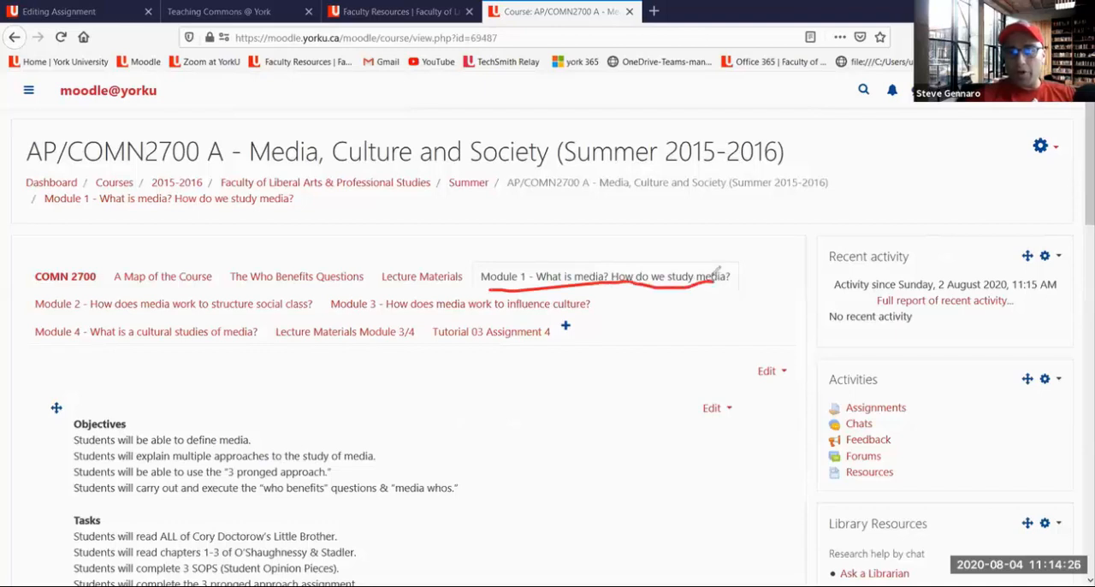
mouse_move(619, 354)
left_mouse_down()
mouse_move(633, 475)
mouse_move(645, 454)
left_mouse_up()
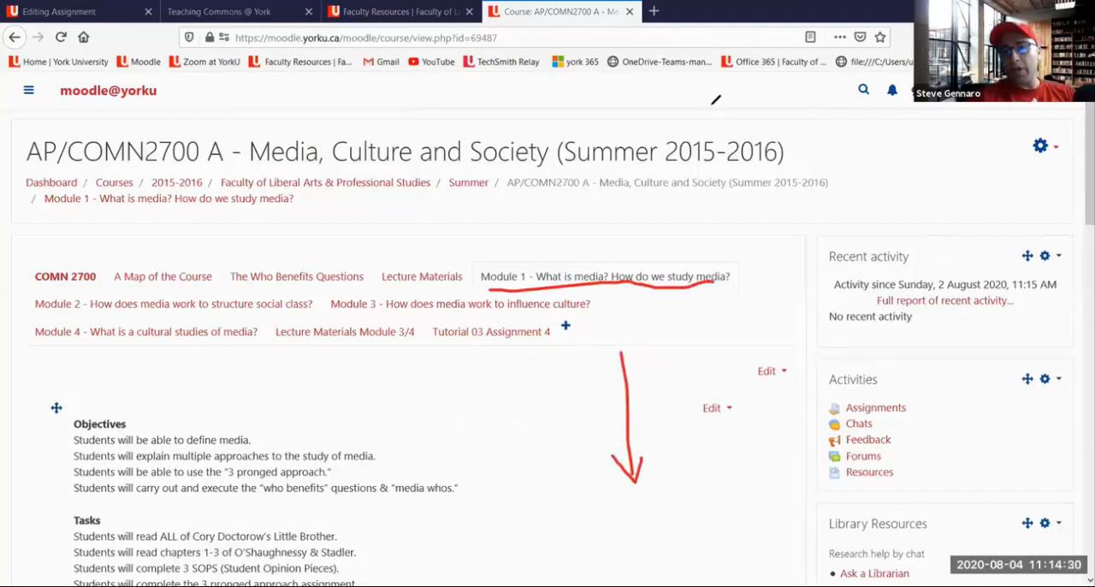
left_click(753, 129)
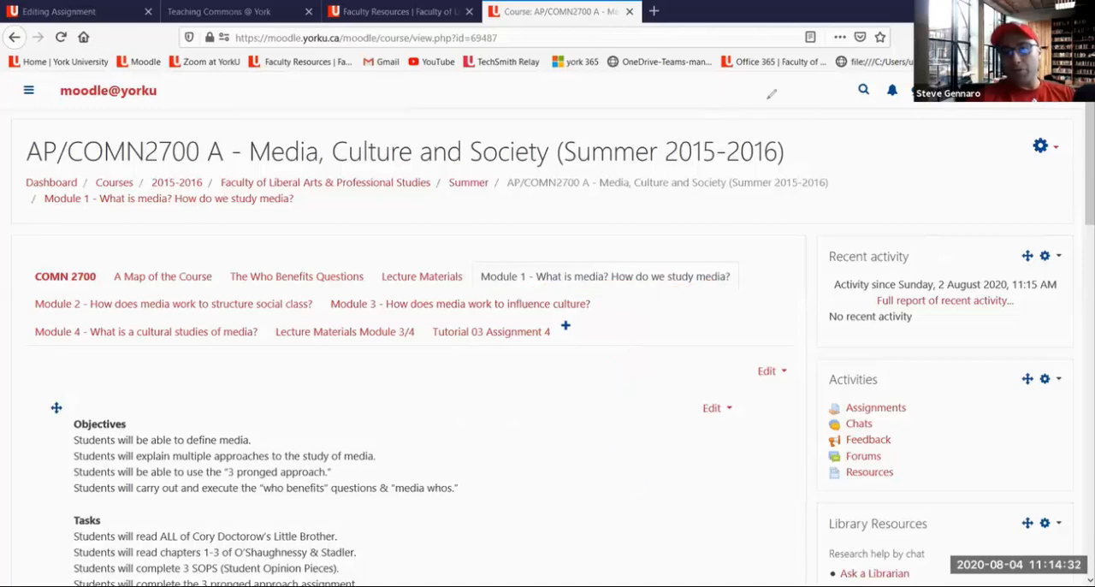
Draw red arrows to the Three Pronged Approach Assignment Sheet, the 3 pronged approach assignment and the Rubric, and circle the assignment
scroll(691, 249, "down", 4)
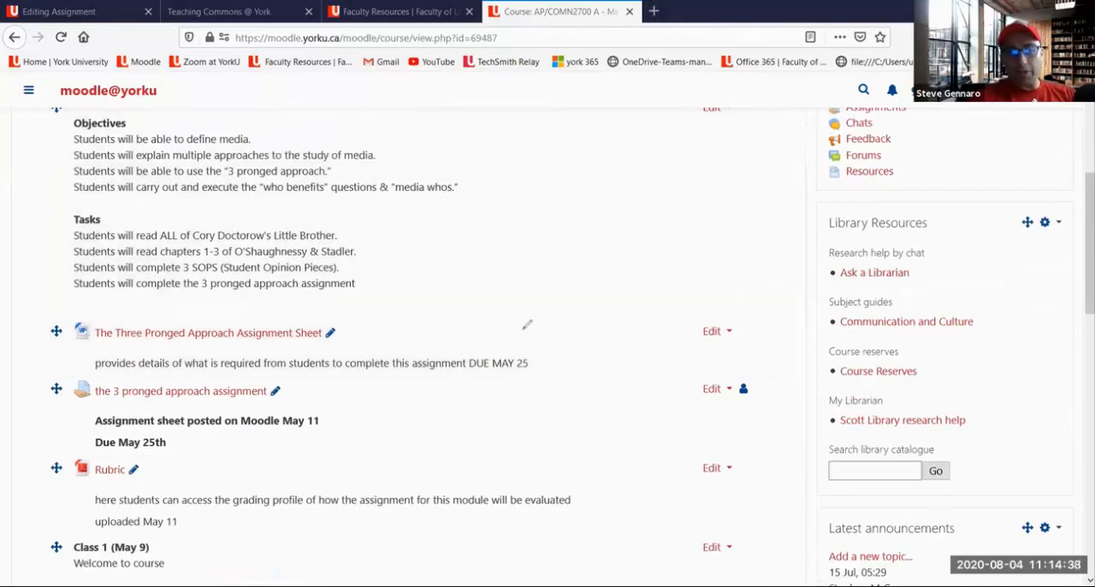
mouse_move(537, 313)
left_mouse_down()
mouse_move(357, 339)
mouse_move(378, 342)
left_mouse_up()
left_click_drag(591, 265, 571, 328)
mouse_move(538, 361)
left_mouse_down()
mouse_move(299, 409)
mouse_move(318, 413)
left_mouse_up()
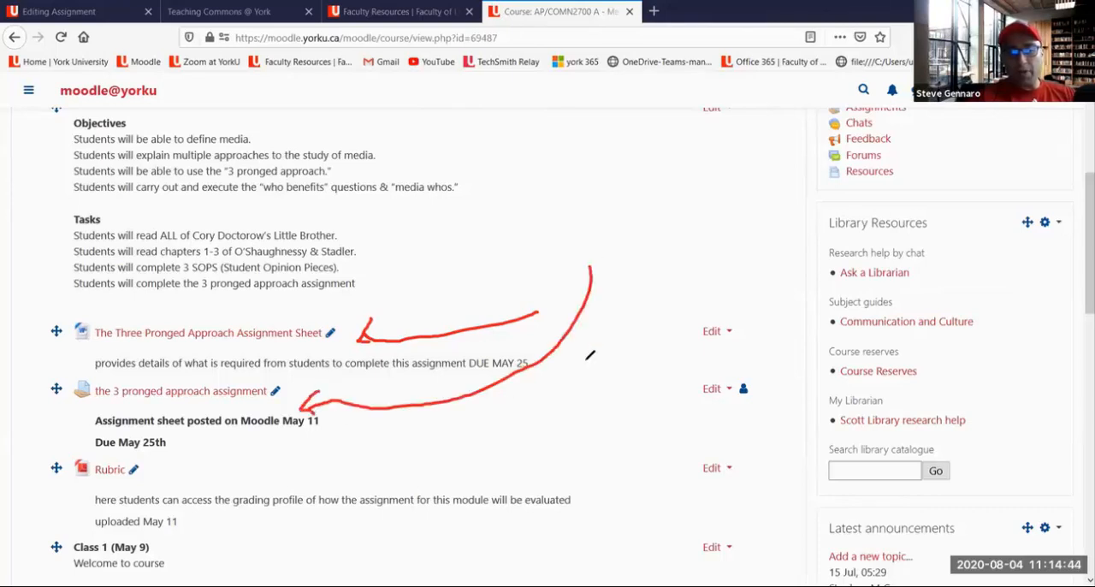
mouse_move(585, 360)
left_mouse_down()
mouse_move(224, 484)
mouse_move(147, 477)
mouse_move(161, 475)
left_mouse_up()
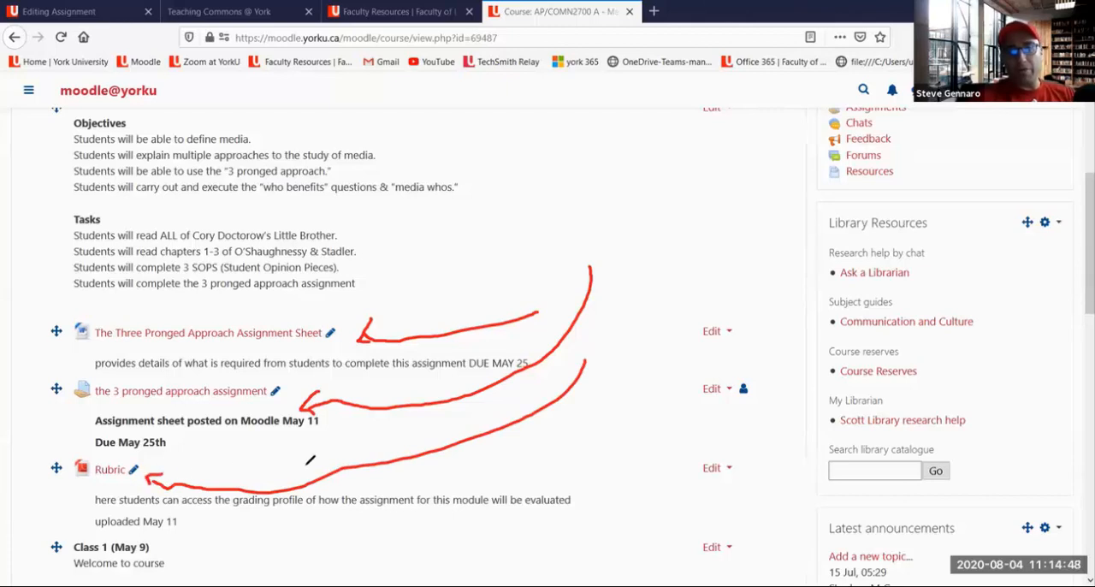
mouse_move(135, 374)
left_mouse_down()
mouse_move(60, 384)
mouse_move(70, 402)
mouse_move(216, 405)
mouse_move(291, 384)
mouse_move(140, 371)
left_mouse_up()
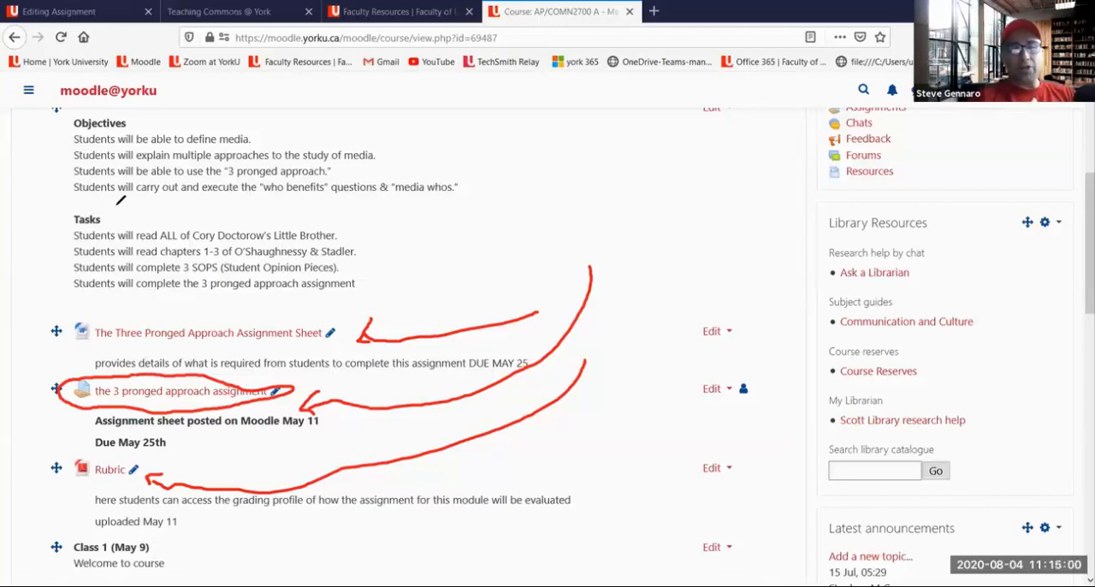
Underline the Objectives heading and its last three objectives in red, connect the heading to the assignment with an arrow, and clear all annotations
left_click_drag(74, 128, 130, 123)
mouse_move(73, 387)
left_mouse_down()
mouse_move(49, 380)
mouse_move(34, 270)
mouse_move(64, 140)
mouse_move(59, 149)
mouse_move(68, 150)
left_mouse_up()
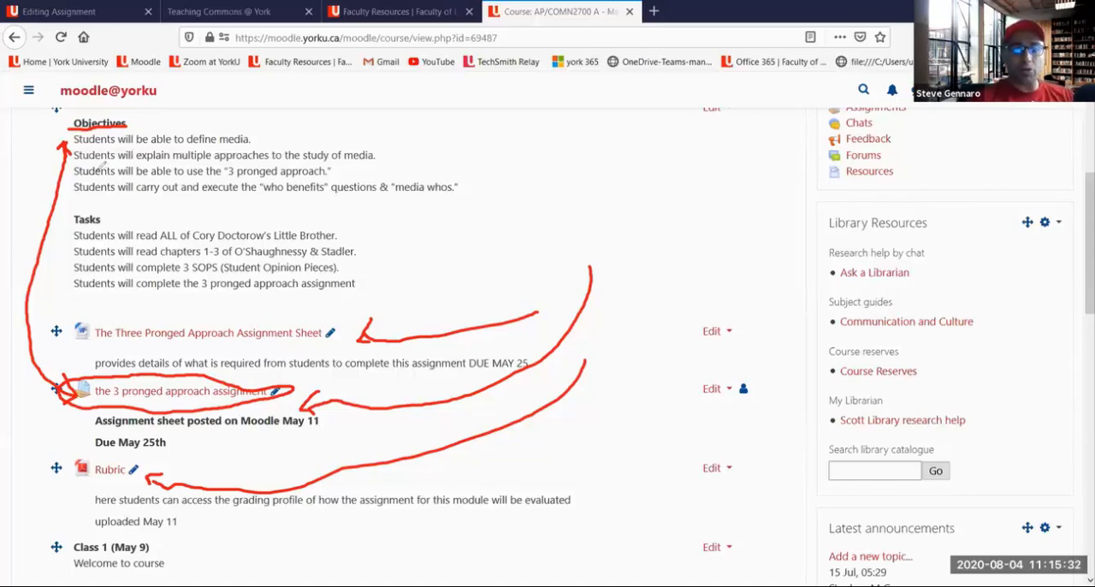
left_click_drag(98, 178, 320, 190)
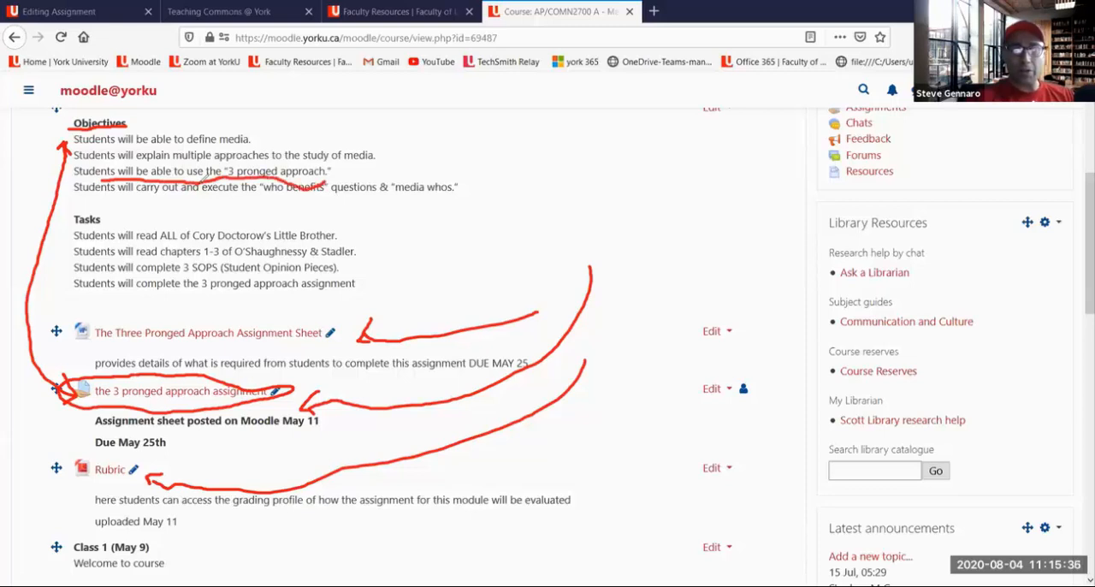
left_click_drag(171, 162, 378, 156)
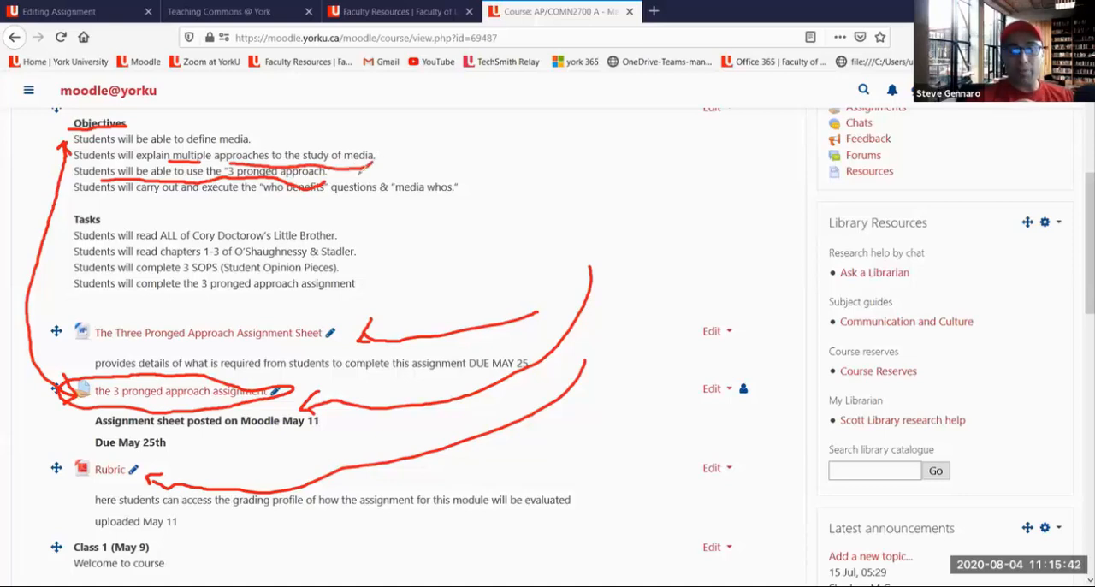
left_click_drag(219, 195, 460, 199)
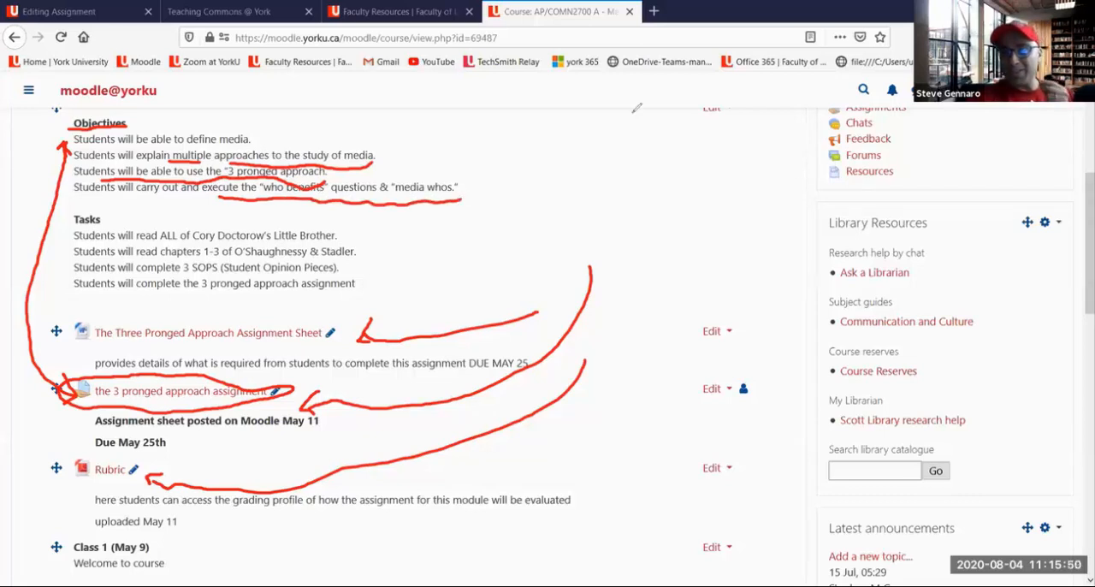
left_click(743, 215)
left_click(809, 83)
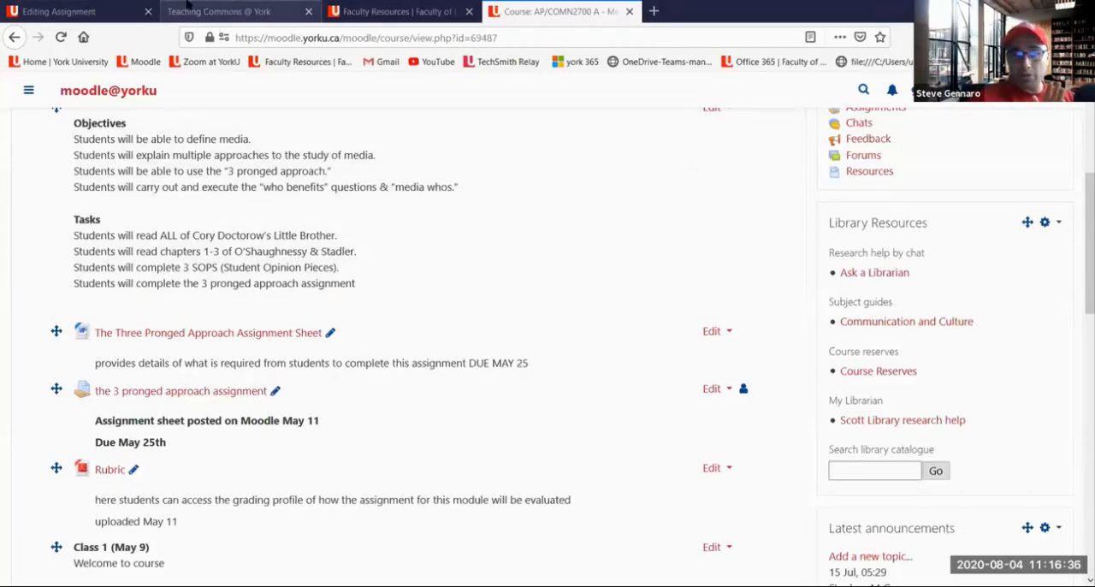
Look at the Teaching Commons, Faculty Resources and COMN2700 course pages, and return to the new assignment's editing form
left_click(188, 5)
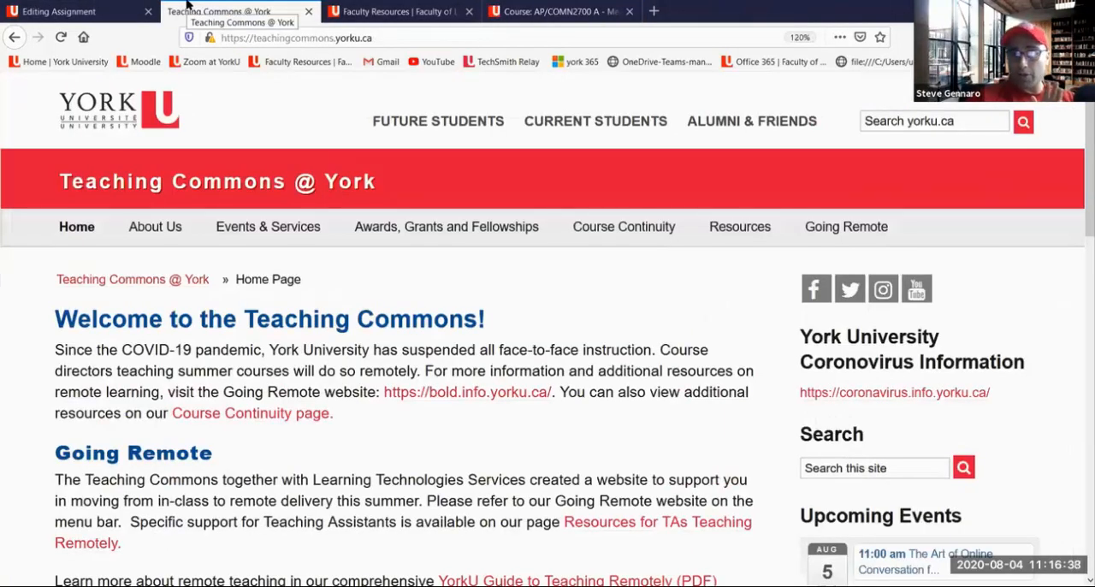
left_click(367, 13)
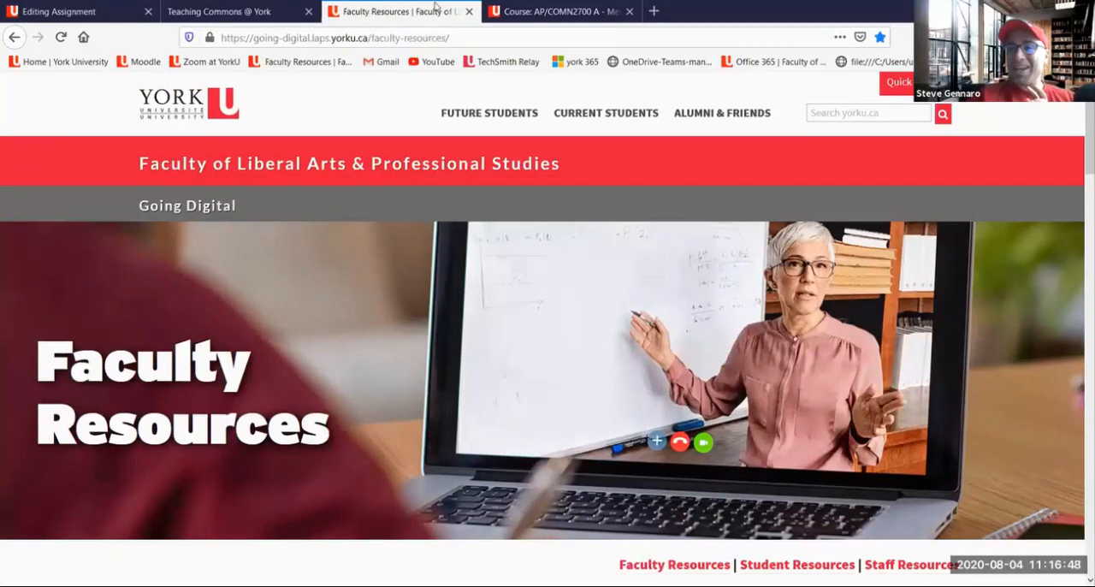
left_click(544, 11)
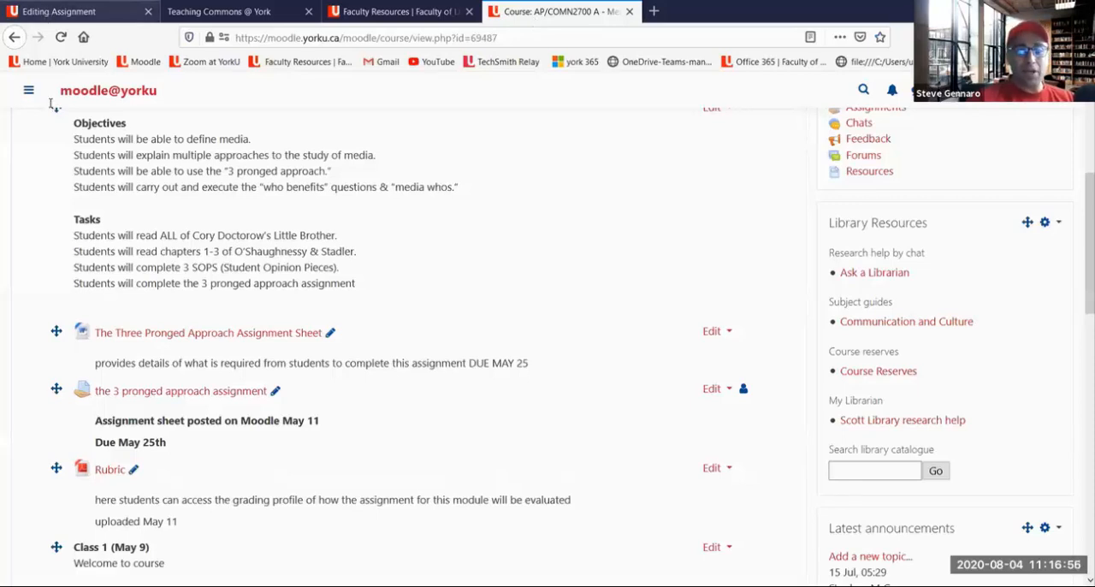
left_click(60, 11)
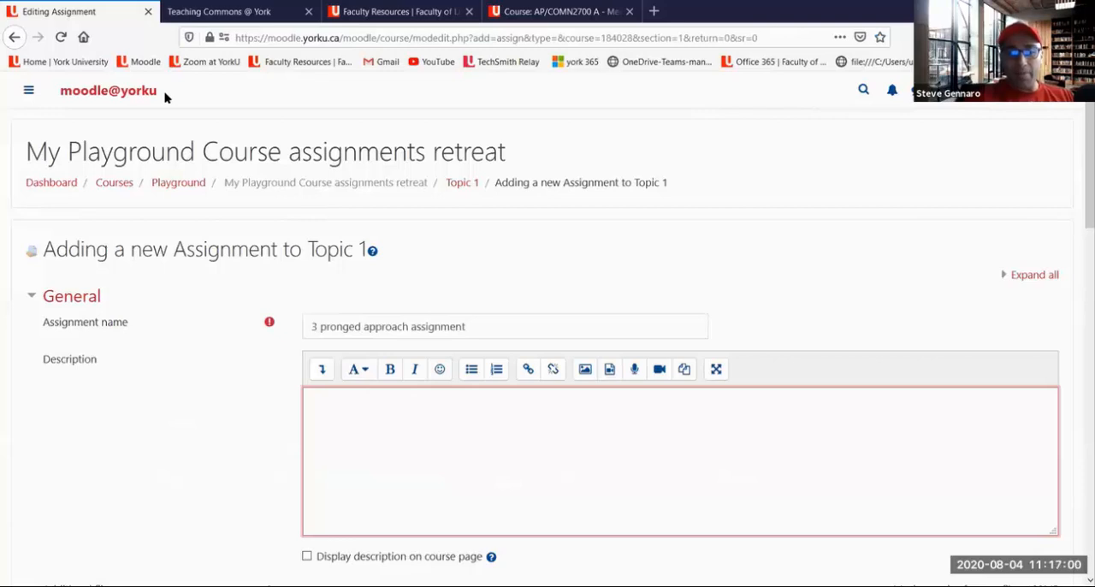
Circle the description editor's formatting controls in red, mark the text area, check-mark "Display description on course page", and clear the annotations
left_click(472, 326)
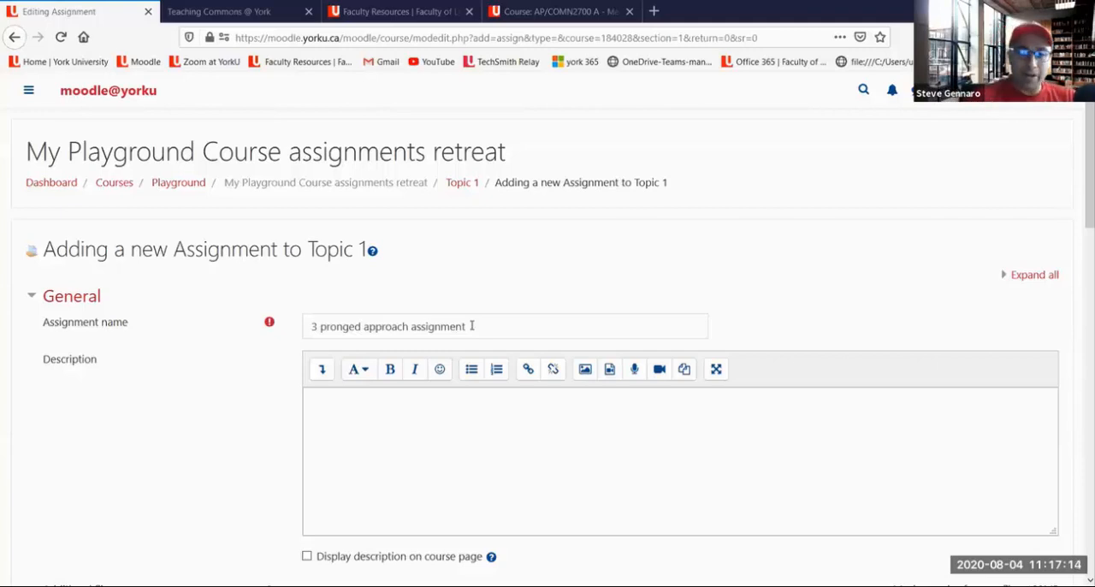
left_click(390, 402)
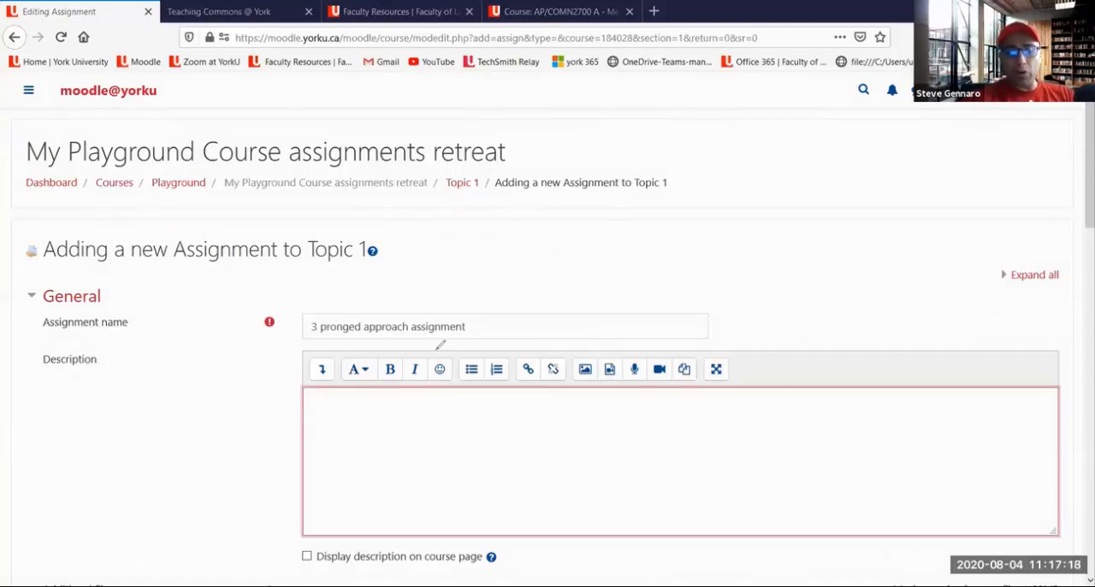
mouse_move(435, 351)
left_mouse_down()
mouse_move(301, 364)
mouse_move(414, 399)
left_mouse_up()
mouse_move(528, 396)
left_mouse_down()
mouse_move(739, 385)
mouse_move(733, 345)
mouse_move(705, 346)
left_mouse_up()
left_click_drag(609, 341, 417, 344)
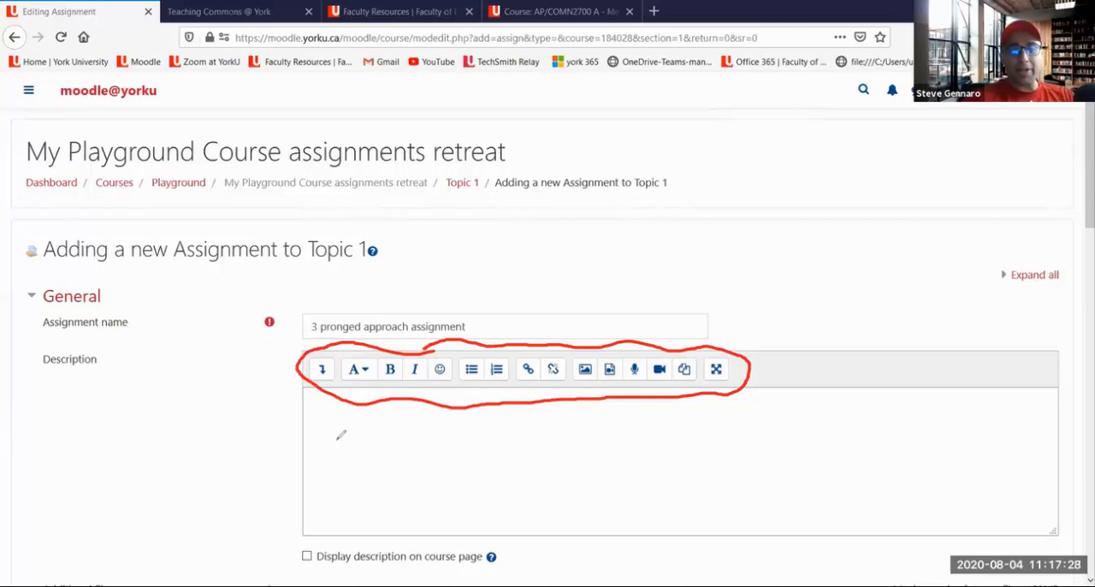
left_click_drag(334, 438, 344, 482)
left_click_drag(356, 428, 379, 482)
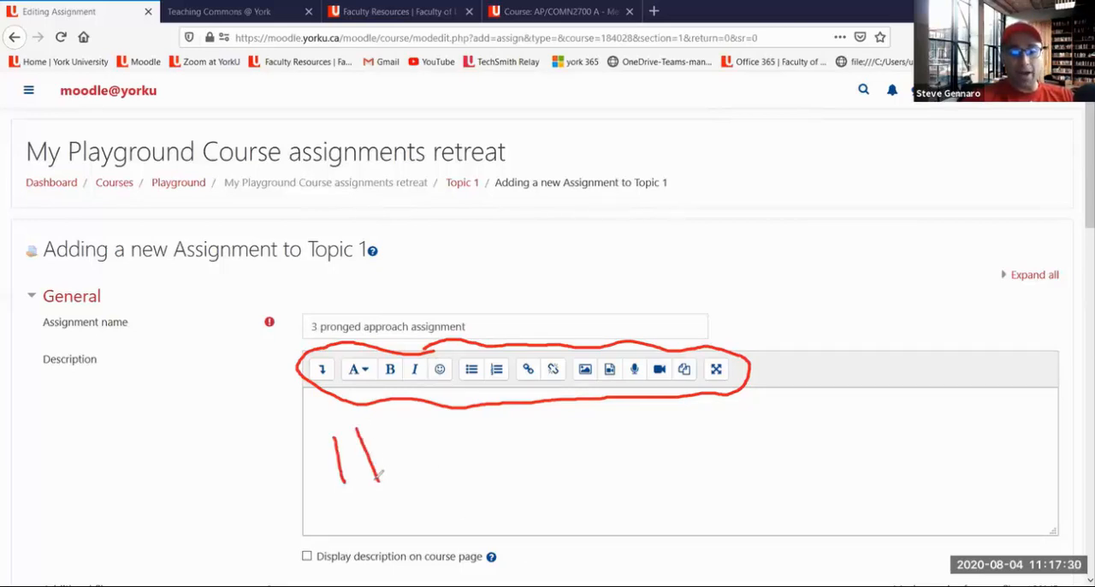
left_click_drag(305, 552, 346, 528)
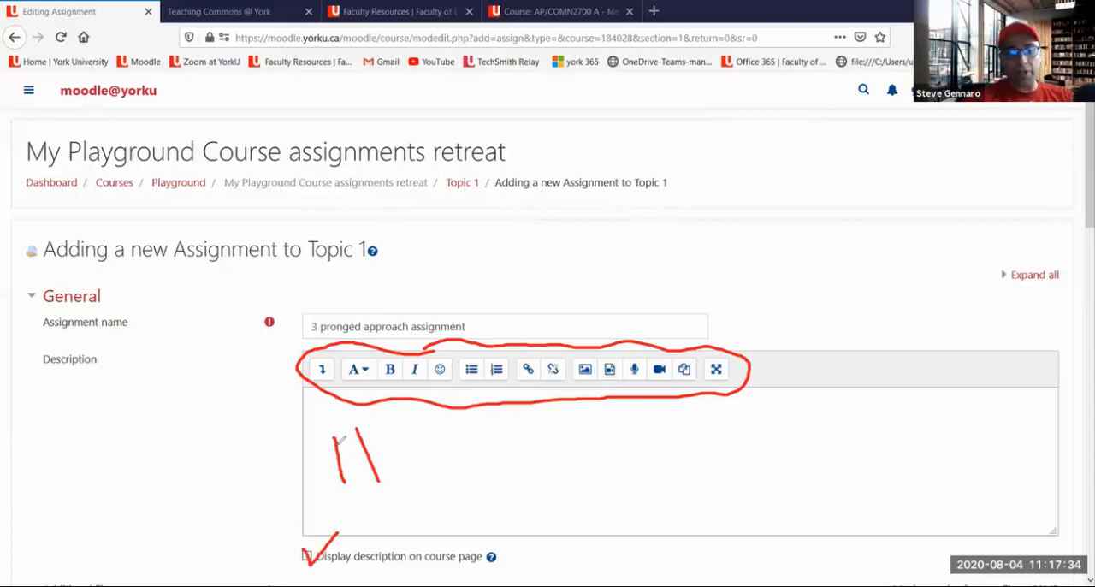
mouse_move(341, 409)
left_mouse_down()
mouse_move(308, 494)
mouse_move(350, 507)
left_mouse_up()
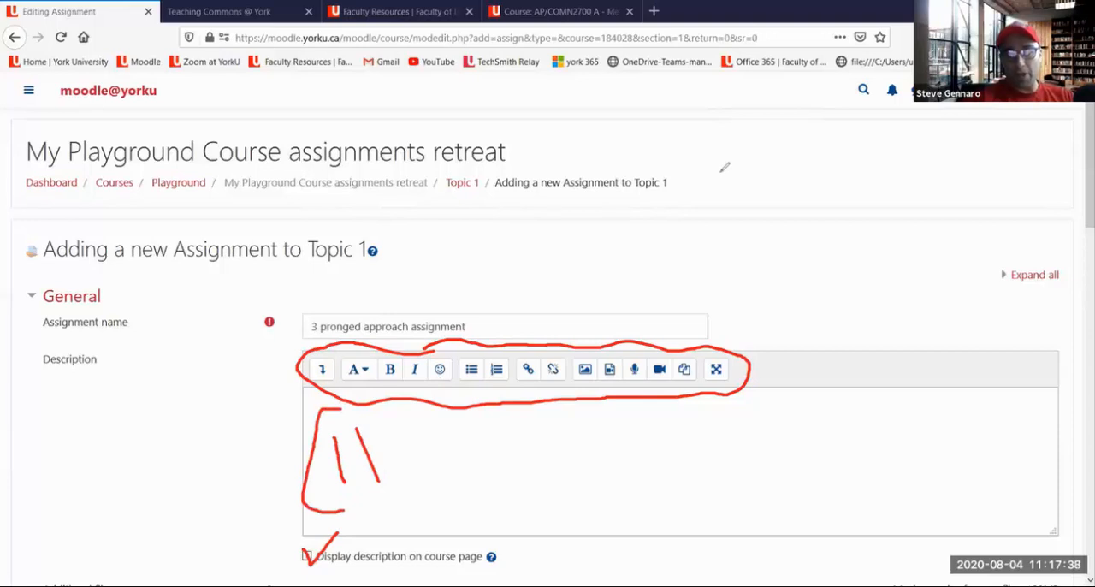
left_click(720, 172)
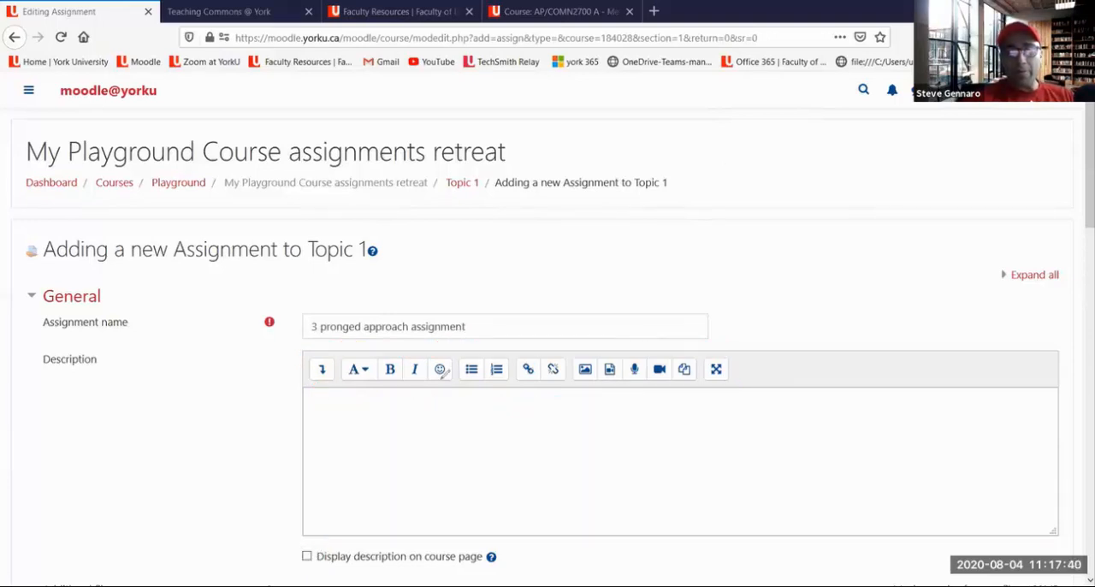
Annotate the editor's audio, video, link, image and media controls in red, clear the marks, and place the cursor in the description
mouse_move(328, 382)
left_mouse_down()
mouse_move(563, 387)
mouse_move(713, 375)
mouse_move(651, 364)
mouse_move(664, 383)
mouse_move(678, 374)
mouse_move(642, 347)
mouse_move(624, 367)
mouse_move(637, 386)
mouse_move(653, 363)
left_mouse_up()
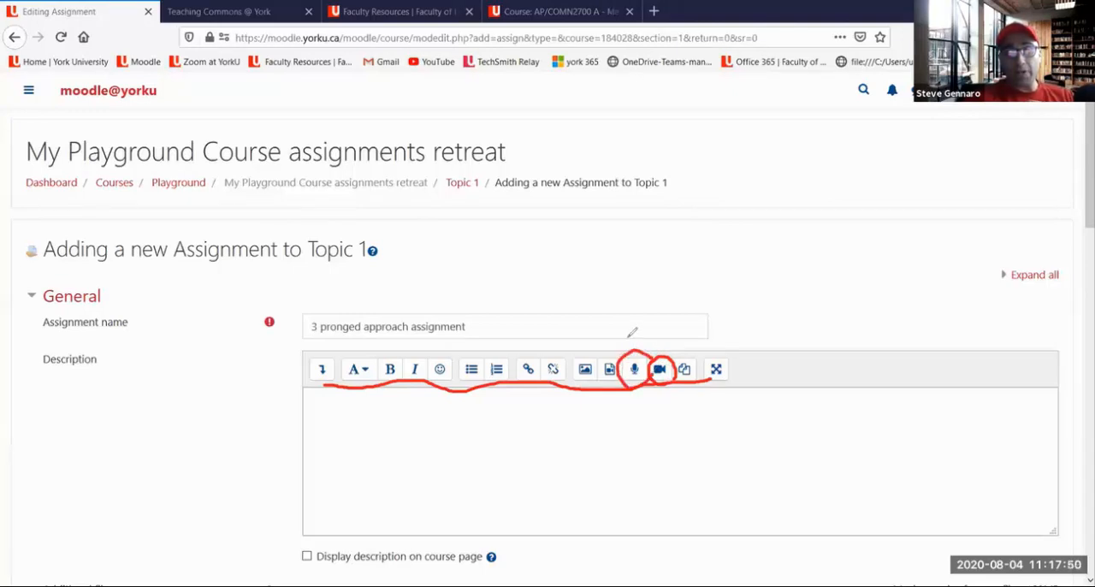
mouse_move(622, 322)
left_mouse_down()
mouse_move(611, 354)
mouse_move(619, 343)
mouse_move(587, 358)
mouse_move(596, 344)
mouse_move(526, 352)
mouse_move(553, 343)
left_mouse_up()
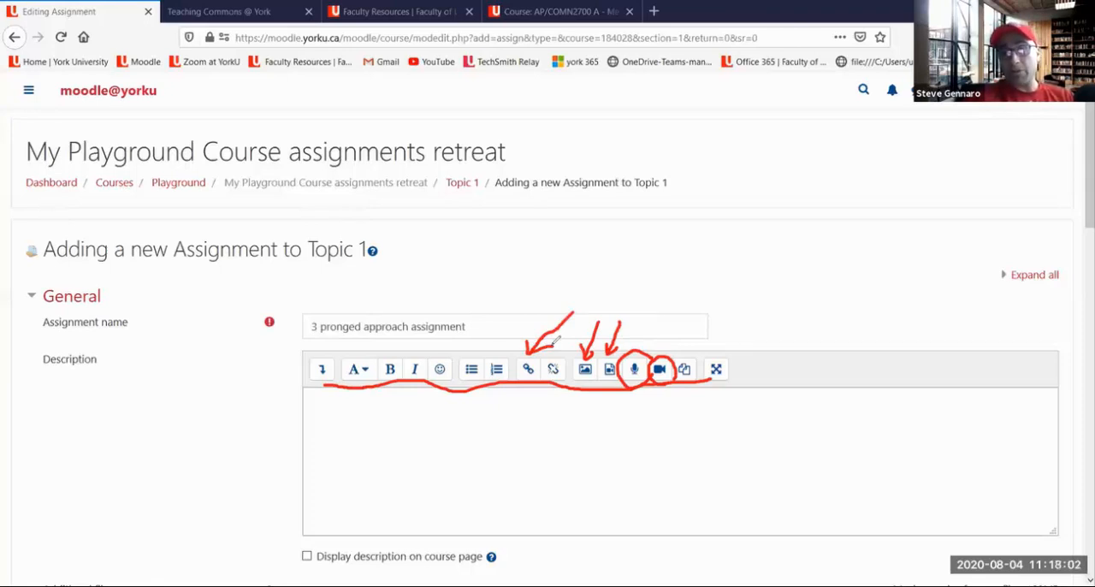
left_click(751, 200)
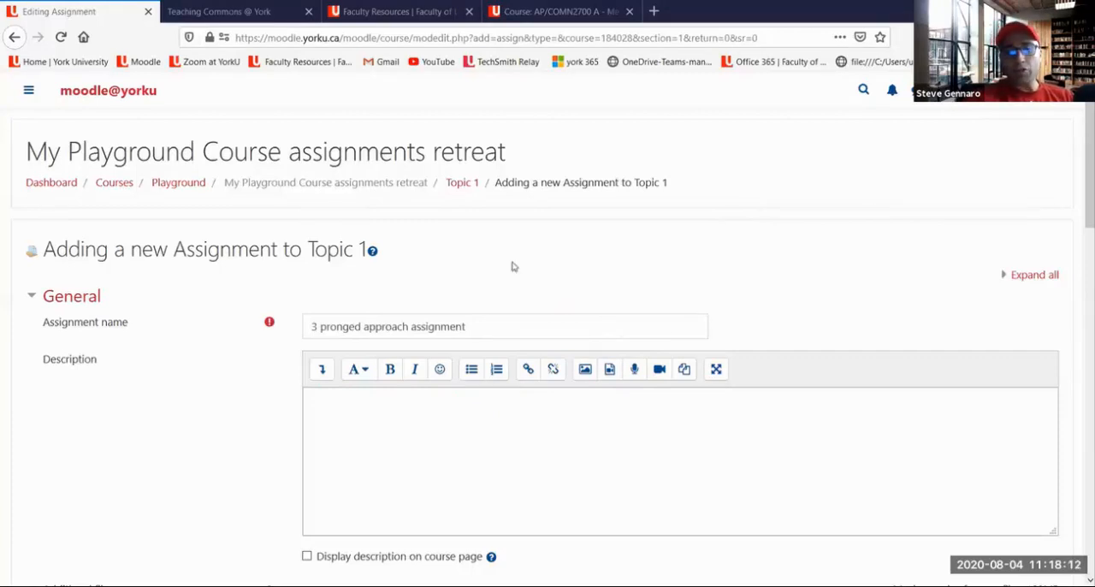
left_click(347, 428)
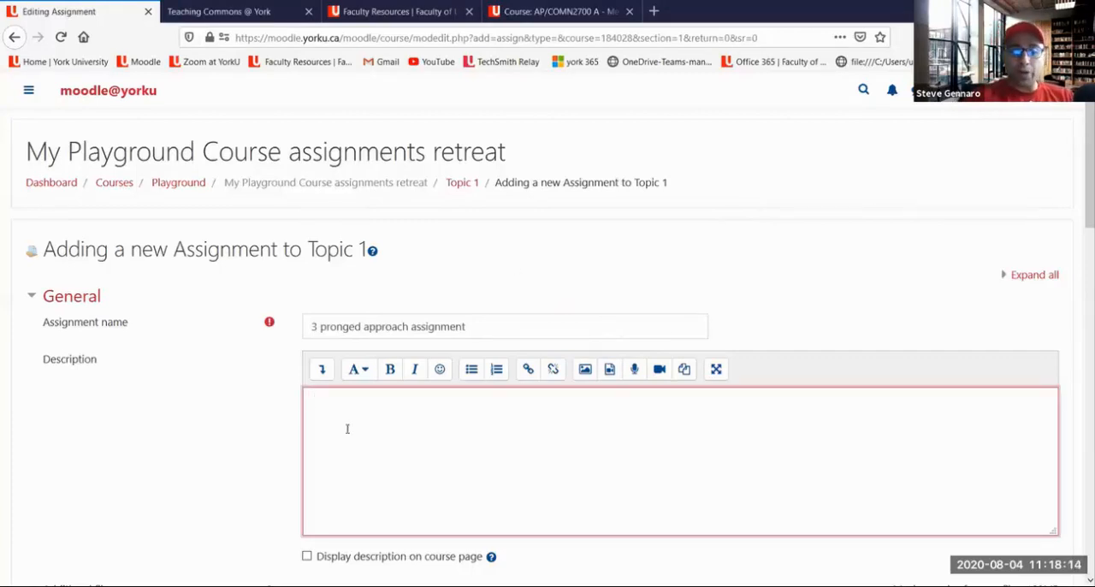
Enable "Display description on course page" and begin the opening word of the assignment description
left_click_drag(118, 367, 349, 419)
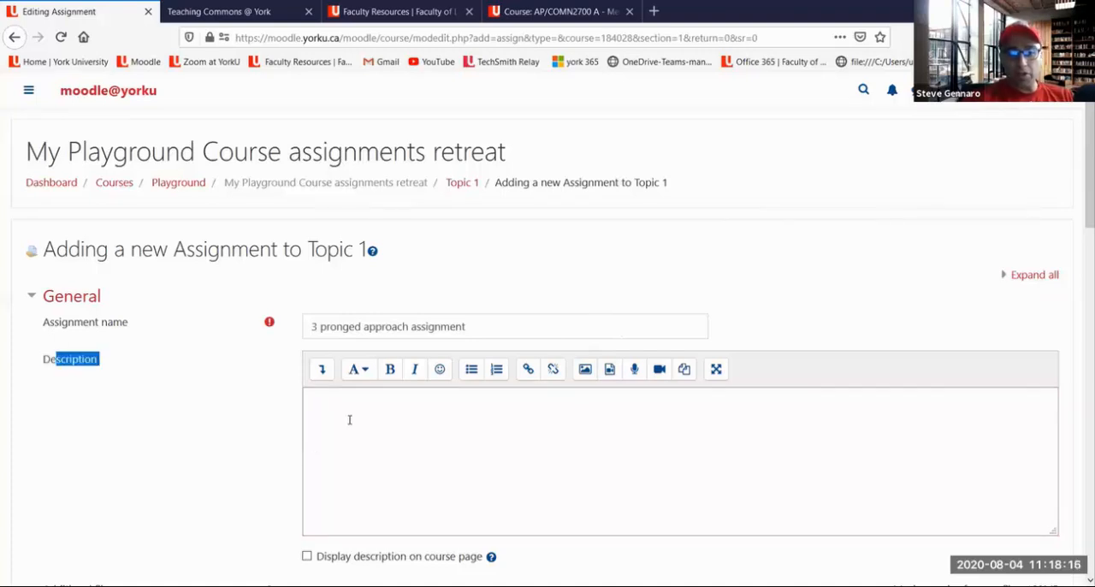
left_click(349, 420)
left_click(306, 557)
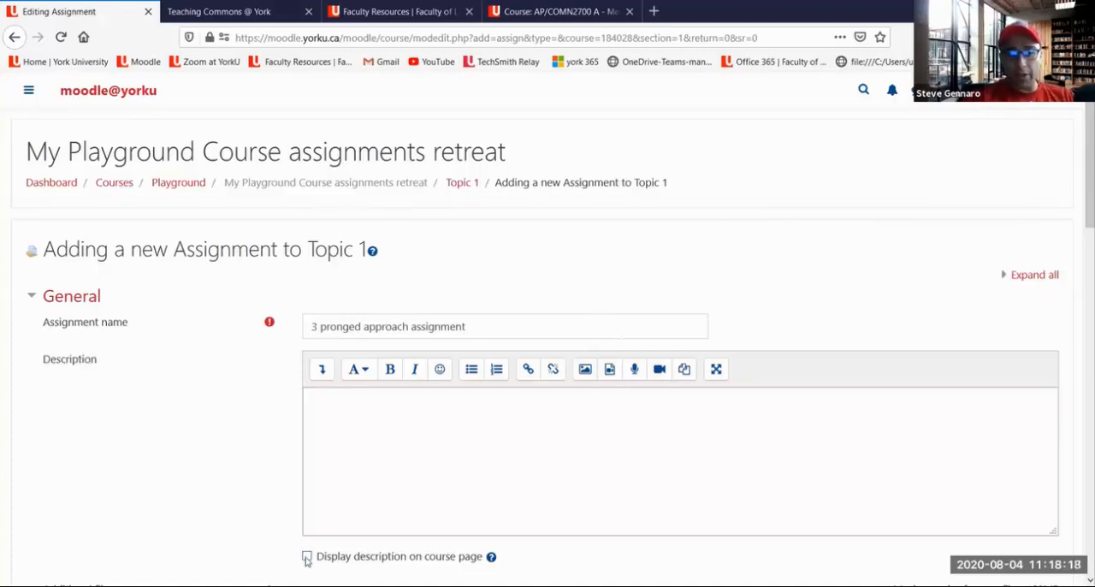
left_click(326, 413)
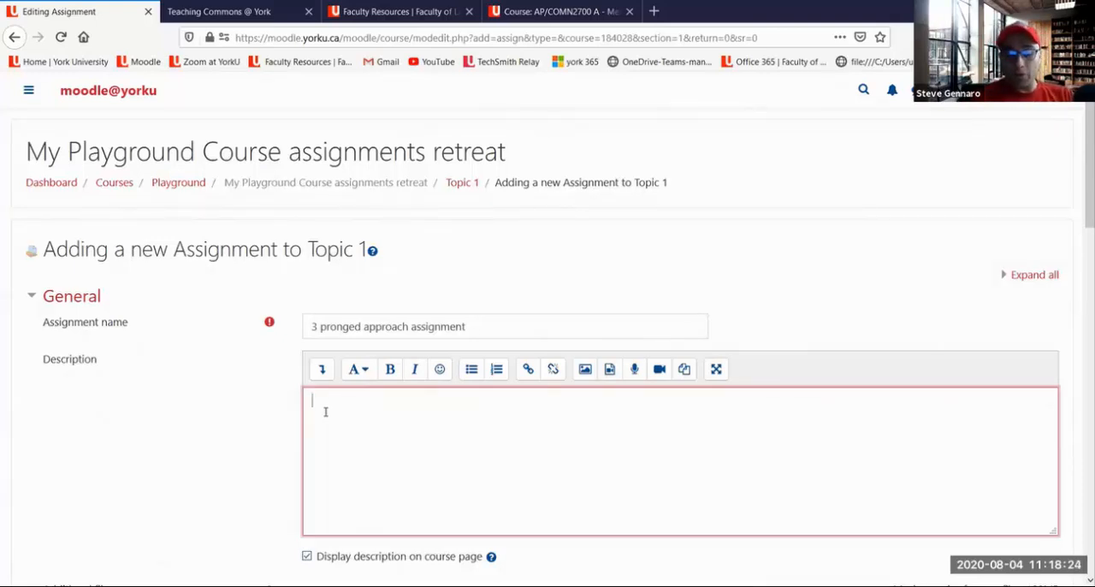
type("Stuent")
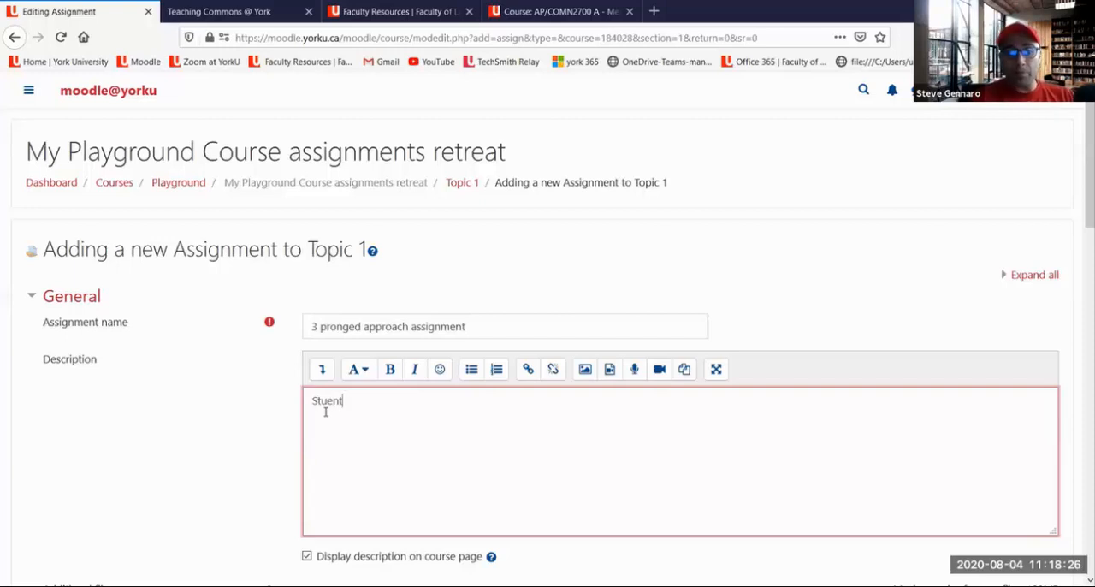
key("F12")
key("BackSpace")
key("BackSpace")
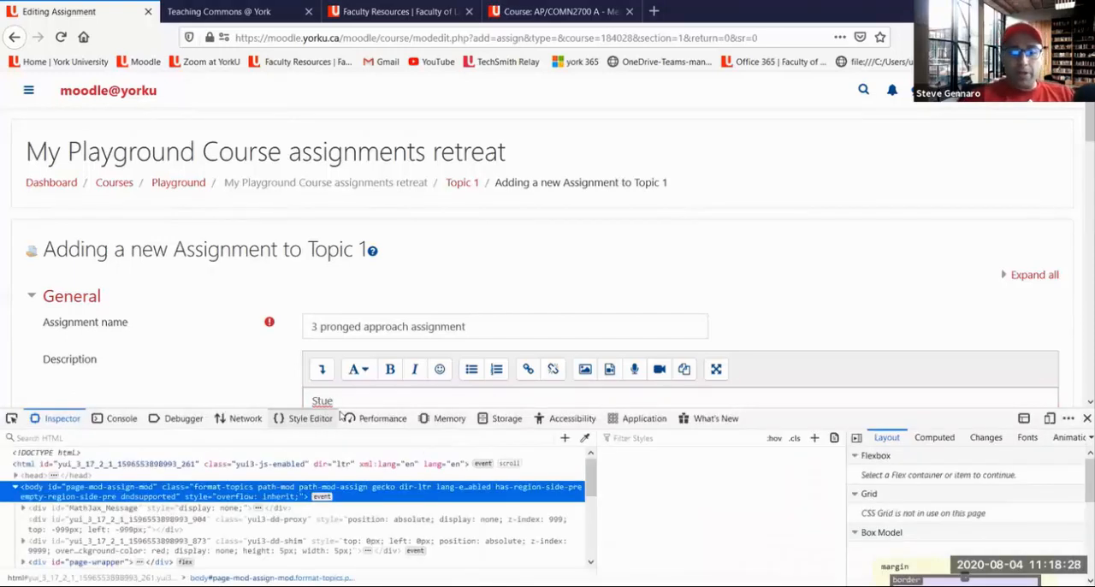
left_click(11, 420)
left_click(11, 421)
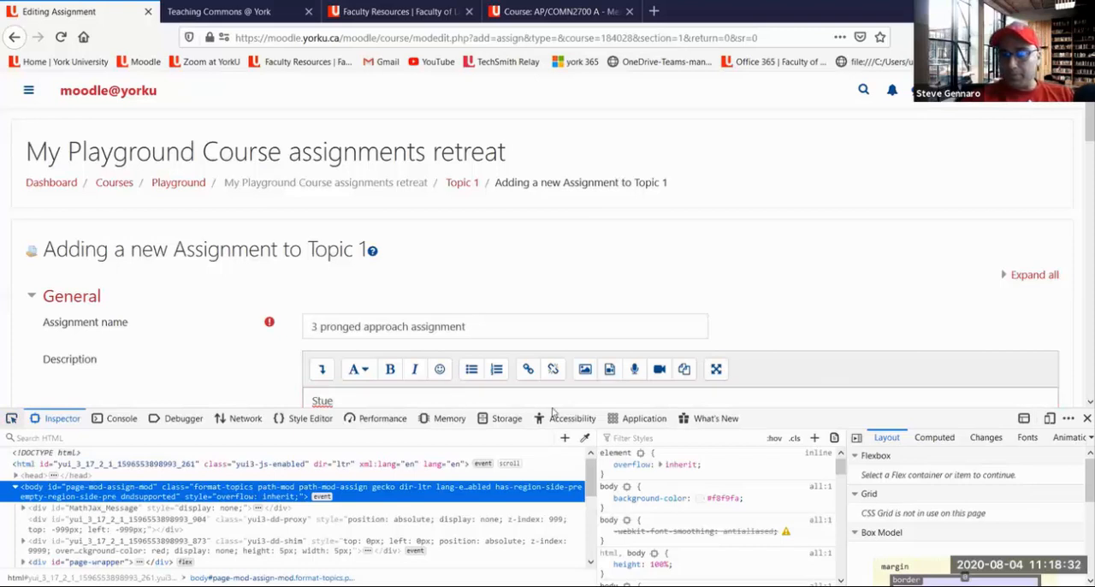
left_click(1087, 419)
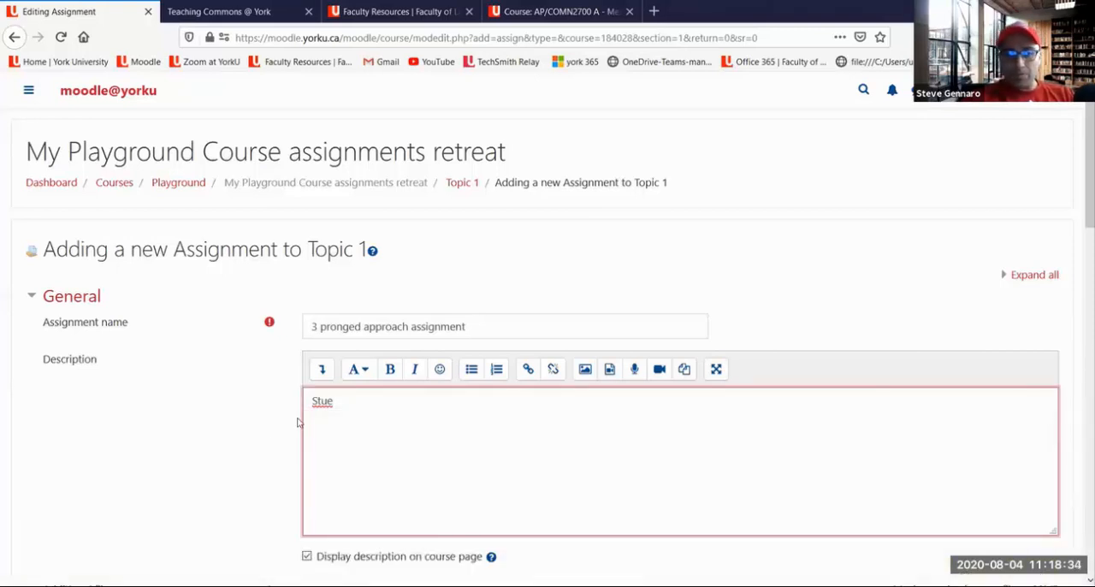
Complete the description's opening sentence as "Students come here to submit their 3 pronged assignment."
left_click(329, 400)
type("de")
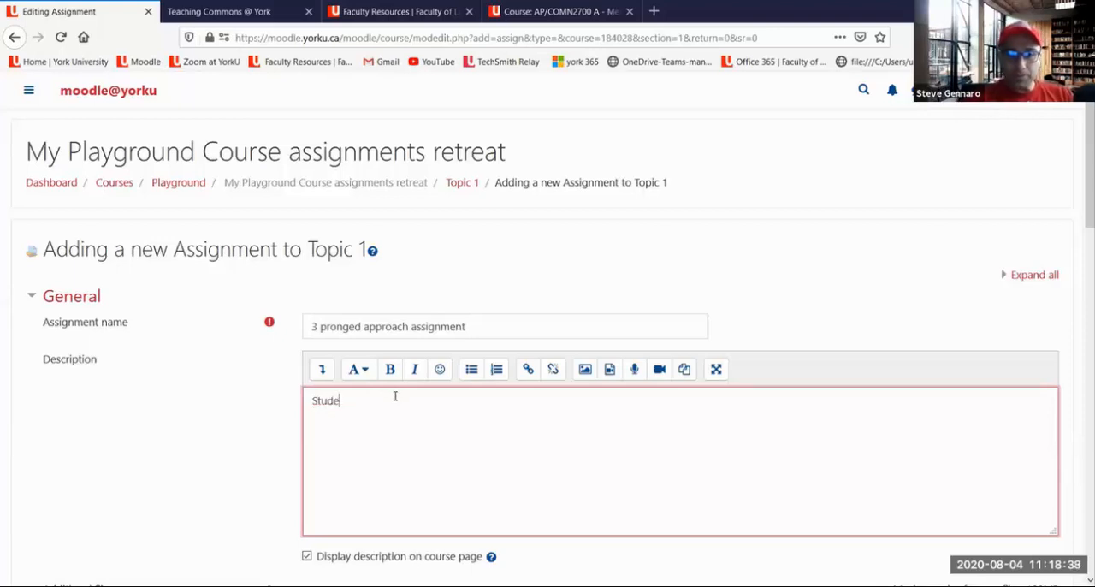
type("nts come h")
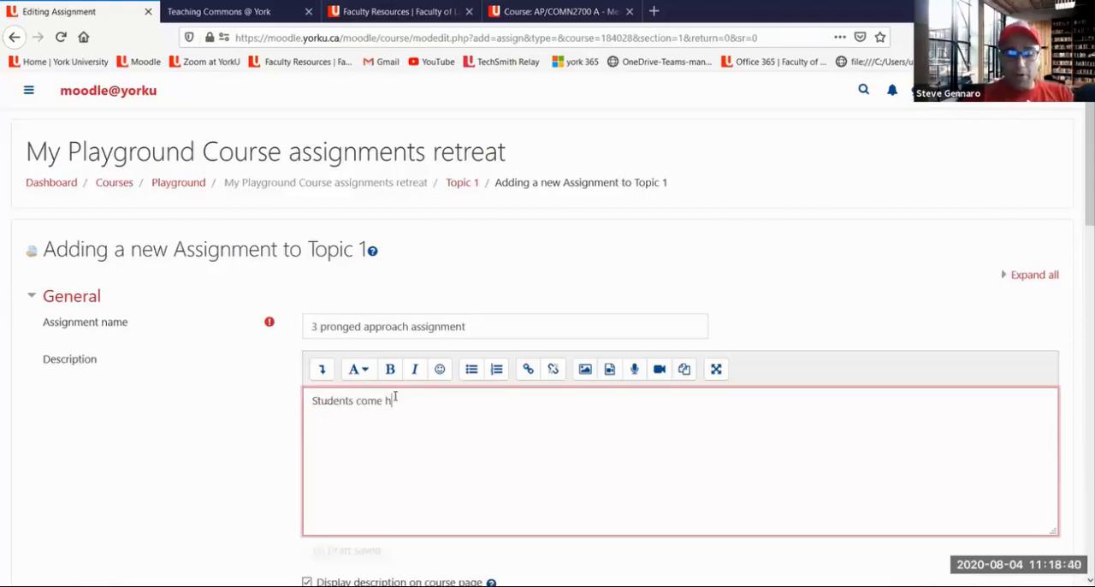
type("ere to submit their 3 pronge")
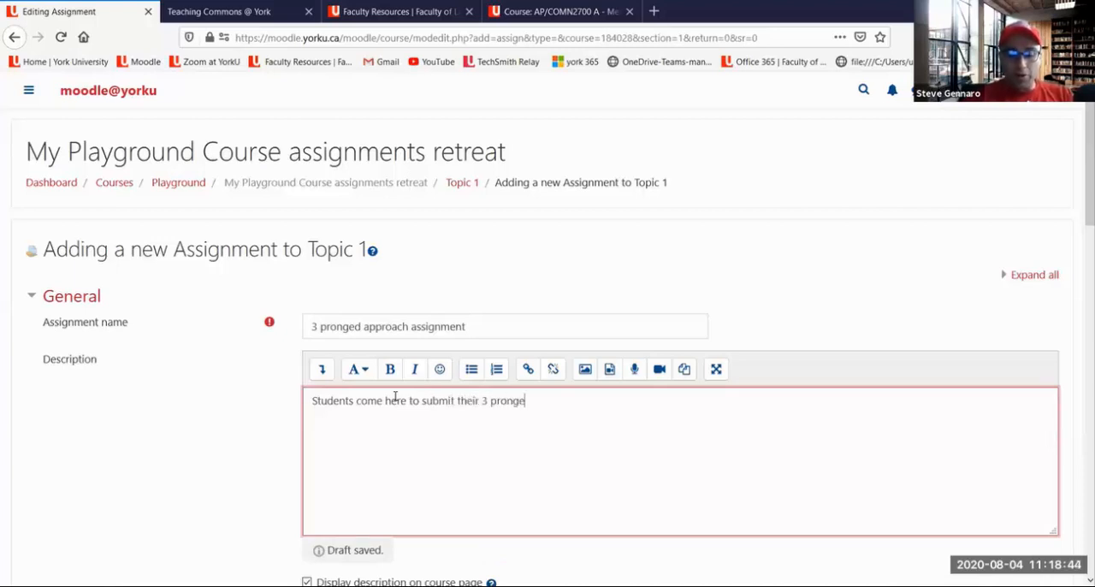
type("d assignment")
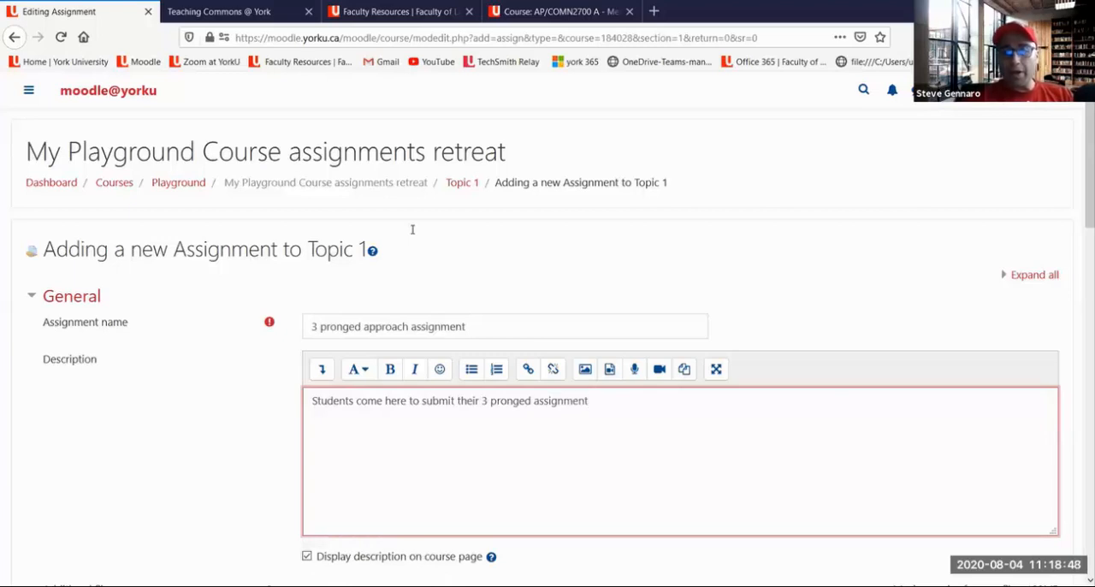
type(".")
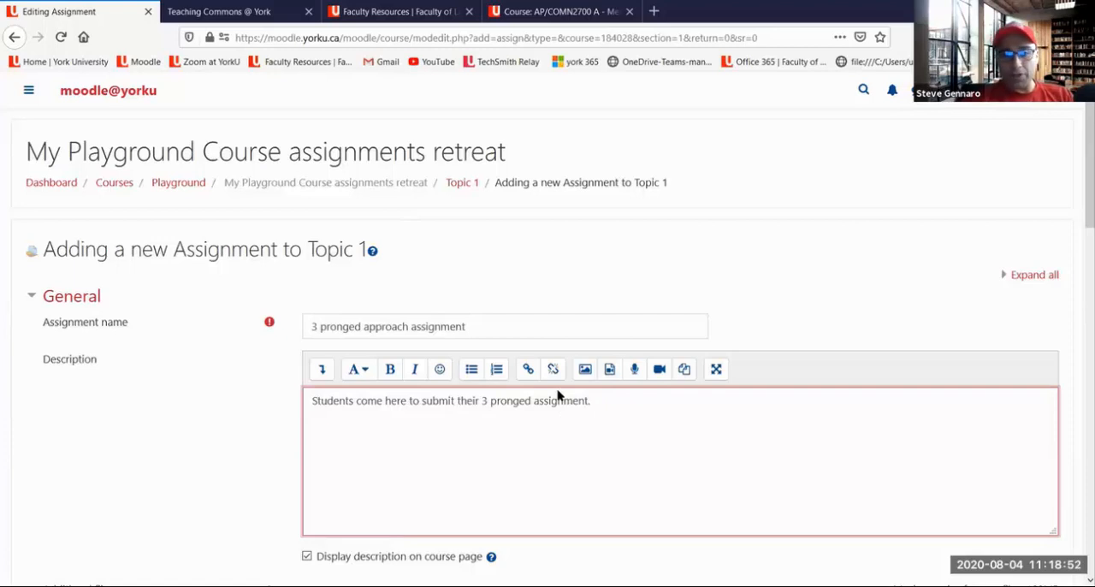
Add the line "click here to see the rubric" below the description's opening sentence
scroll(581, 407, "down", 2)
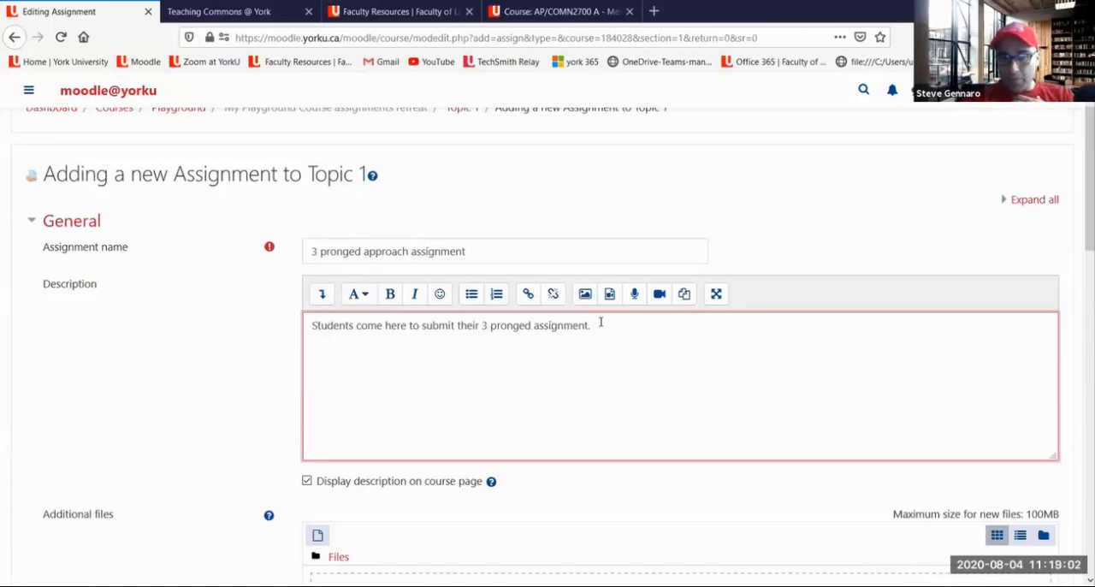
type("l")
key("BackSpace")
type("lick here to see the rubric")
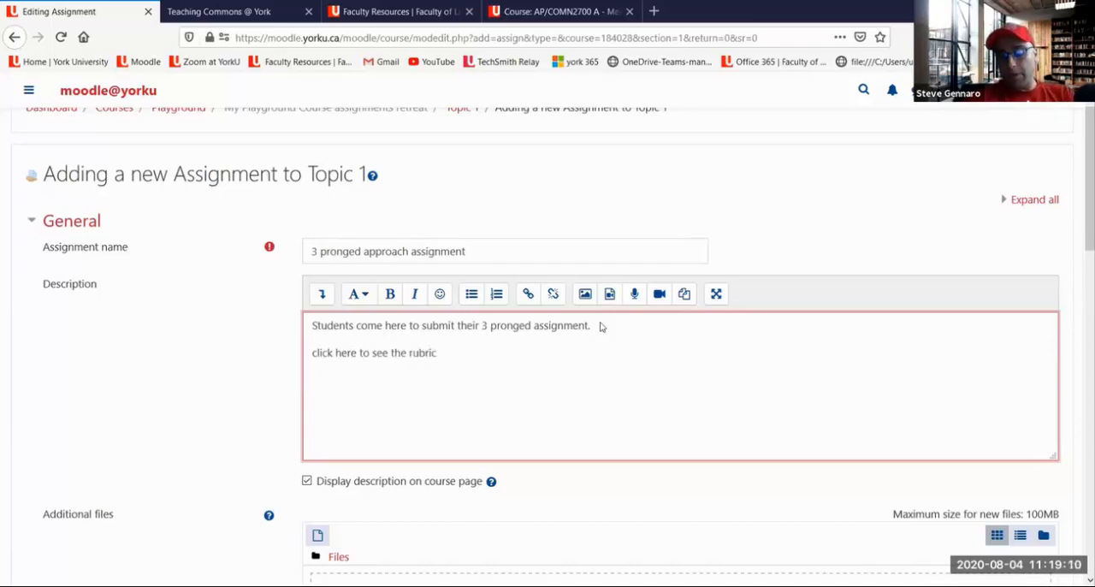
Add the line "click here to see the assignment sheet" below the rubric line
key("Return")
type("click ")
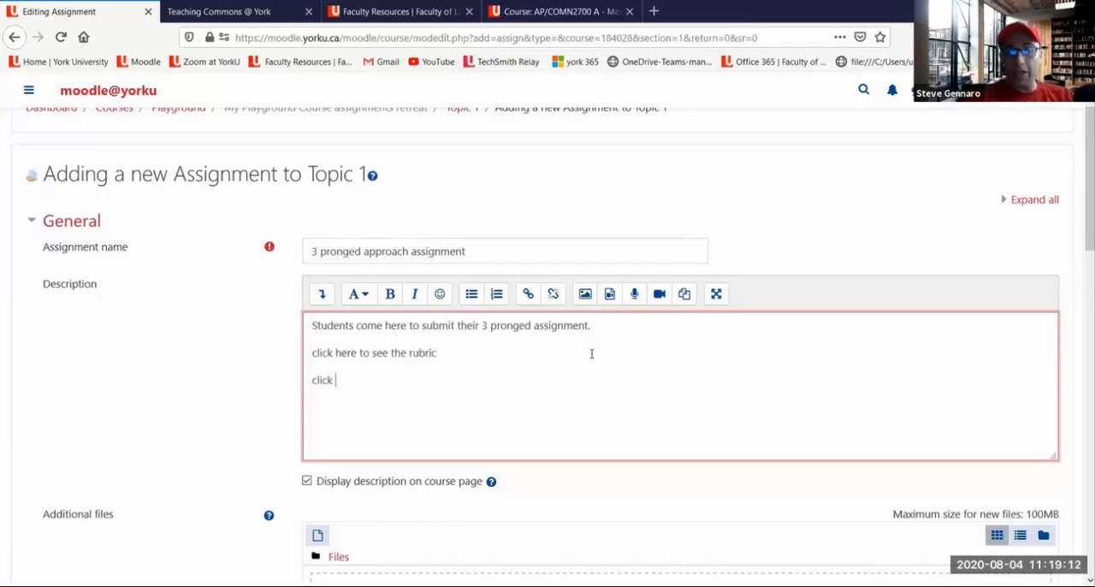
type("here to see the ")
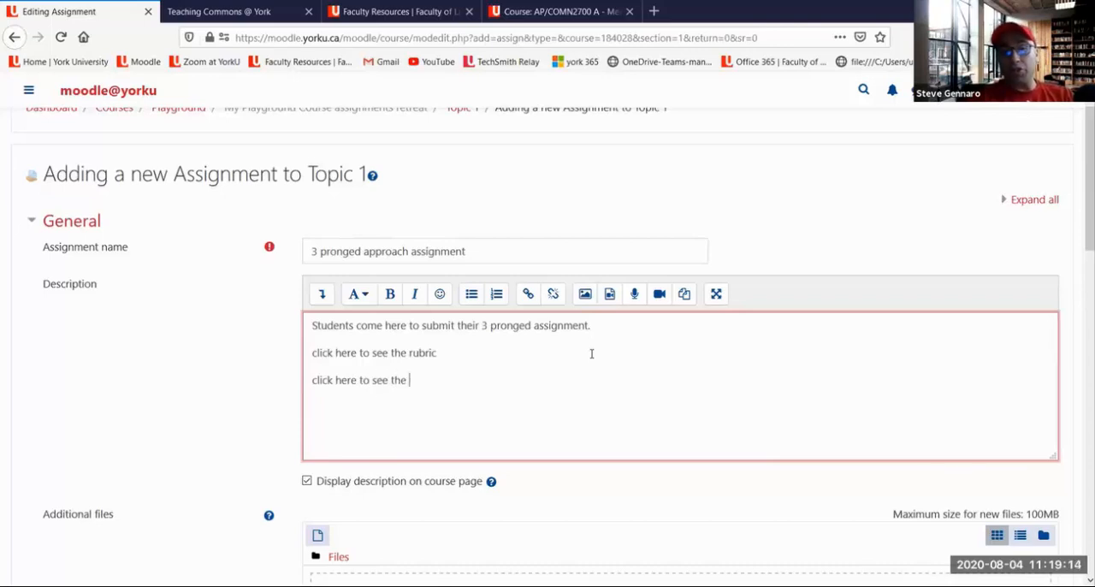
type("assignmne")
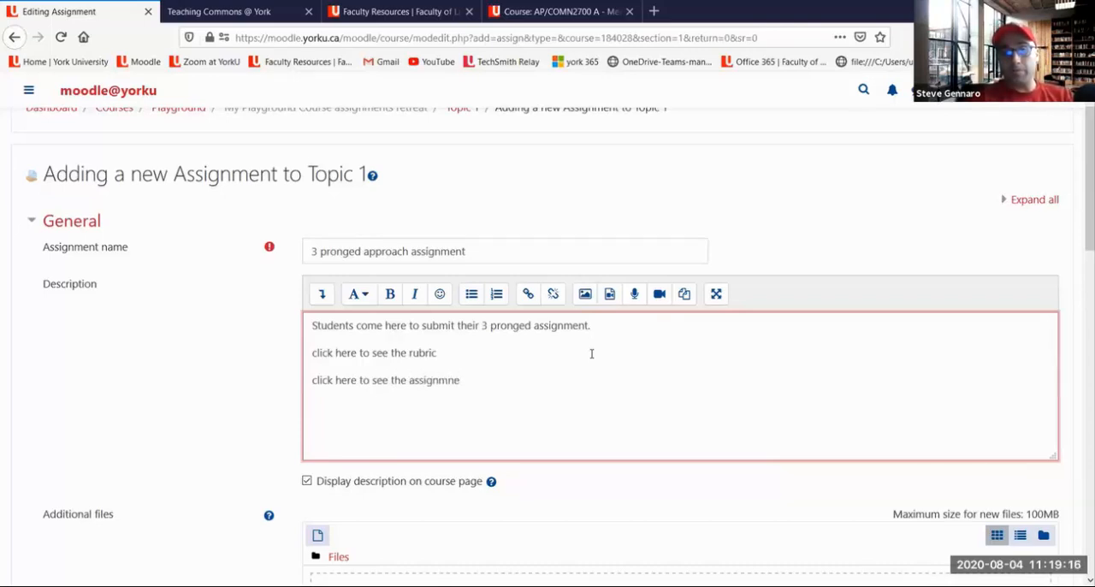
key("BackSpace")
key("BackSpace")
type("ent sheet")
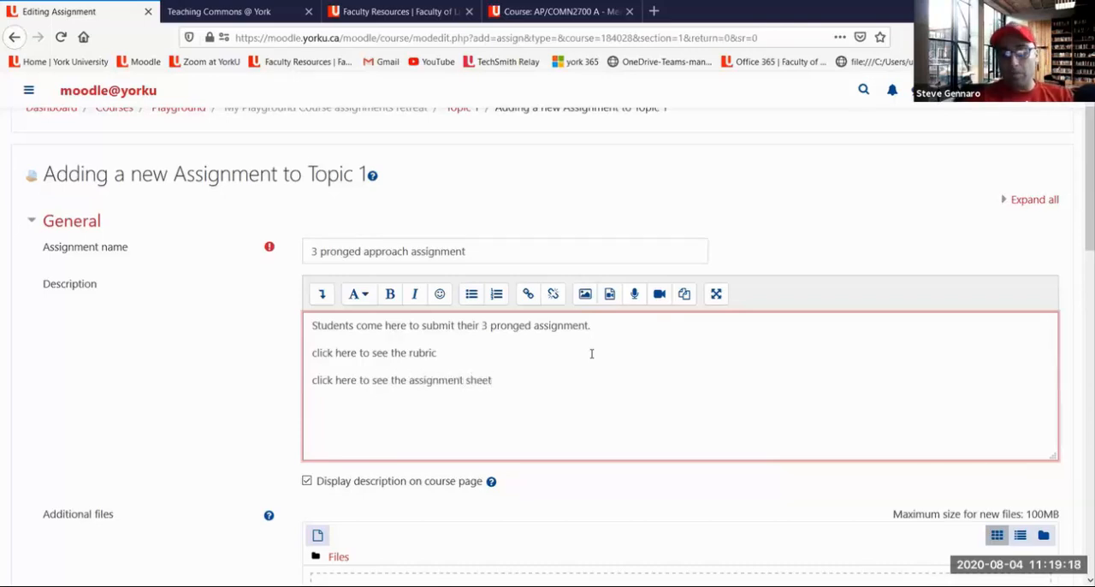
Add the line "click here to see a short video that explains the assignment" below the assignment sheet line
key("Return")
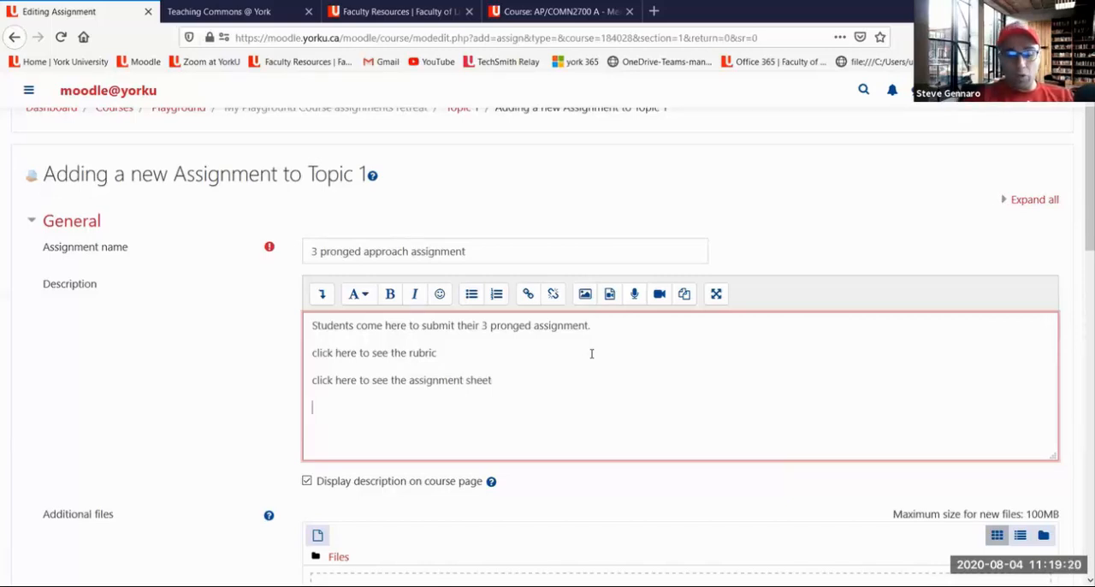
type("click here ")
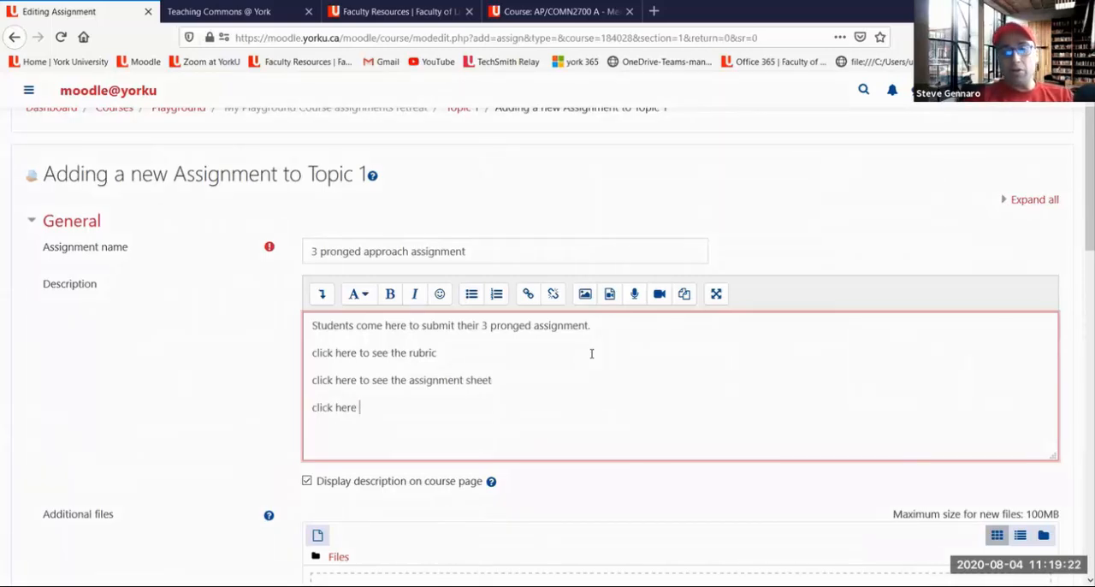
type("to see a s")
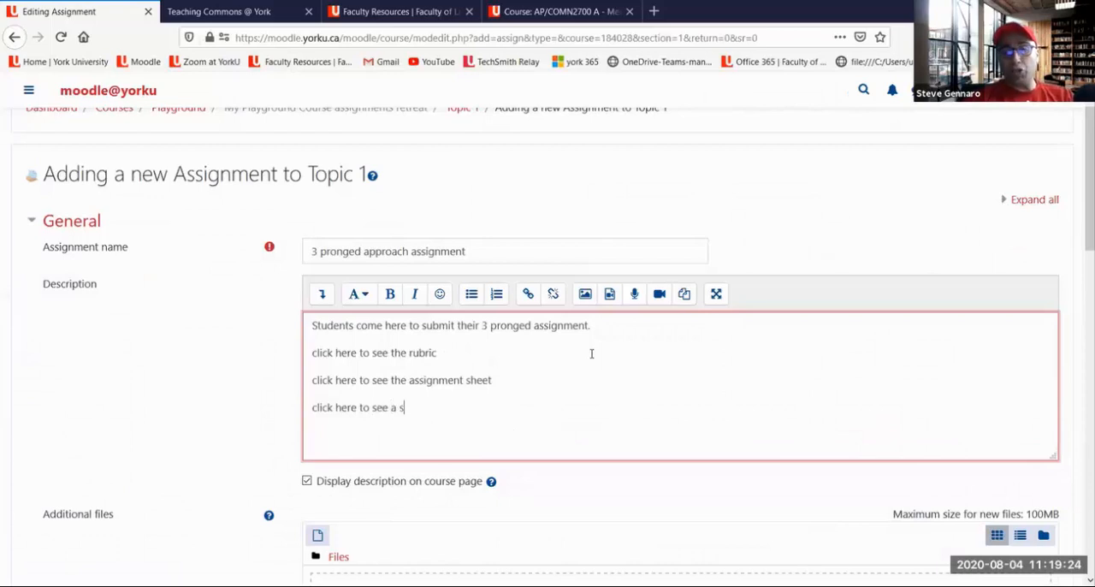
type("hort video that")
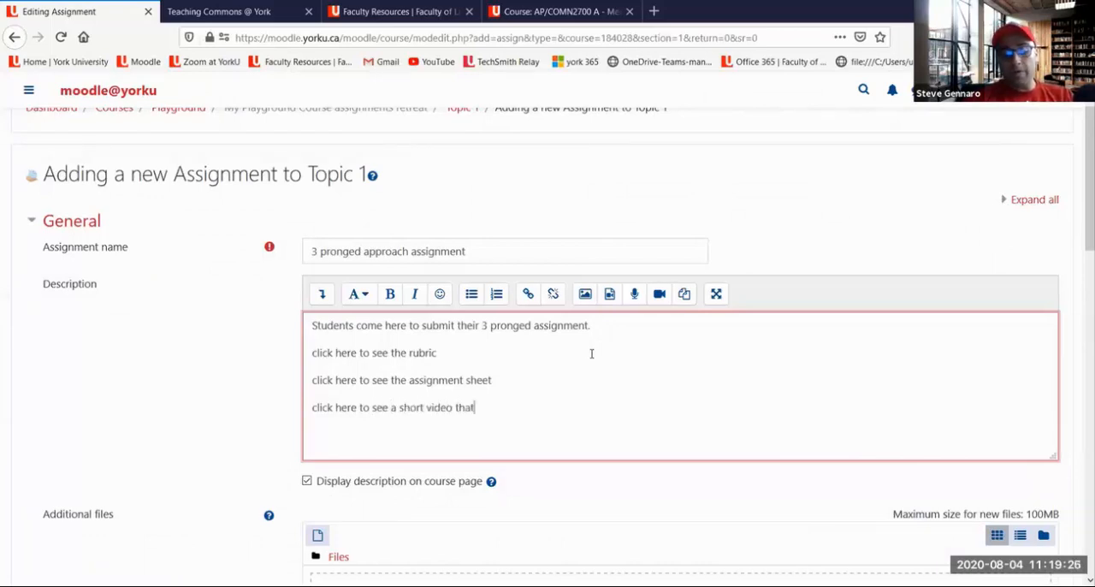
type(" explains the a")
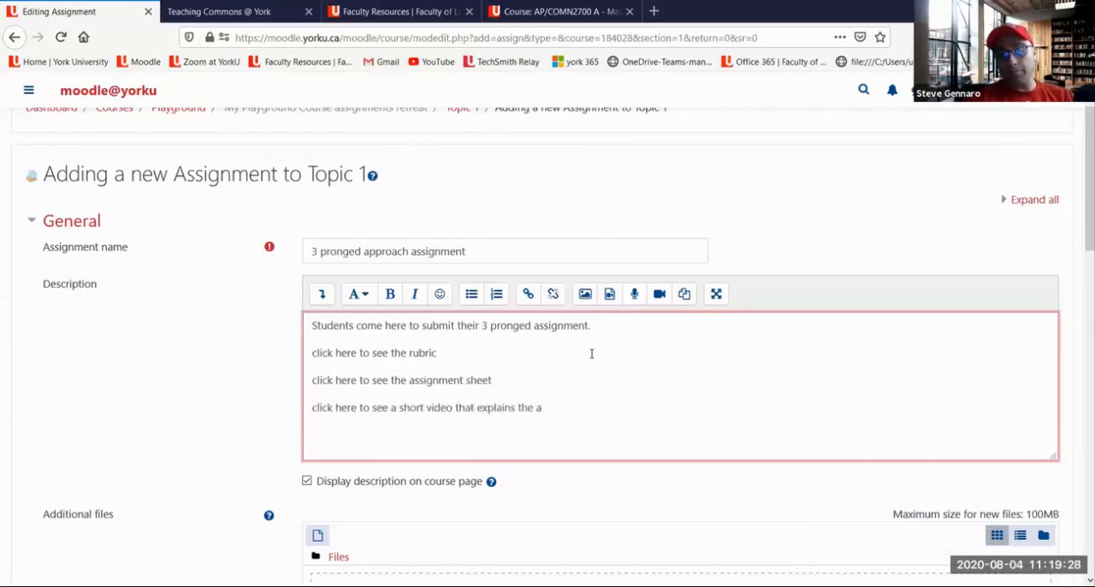
type("ssignment")
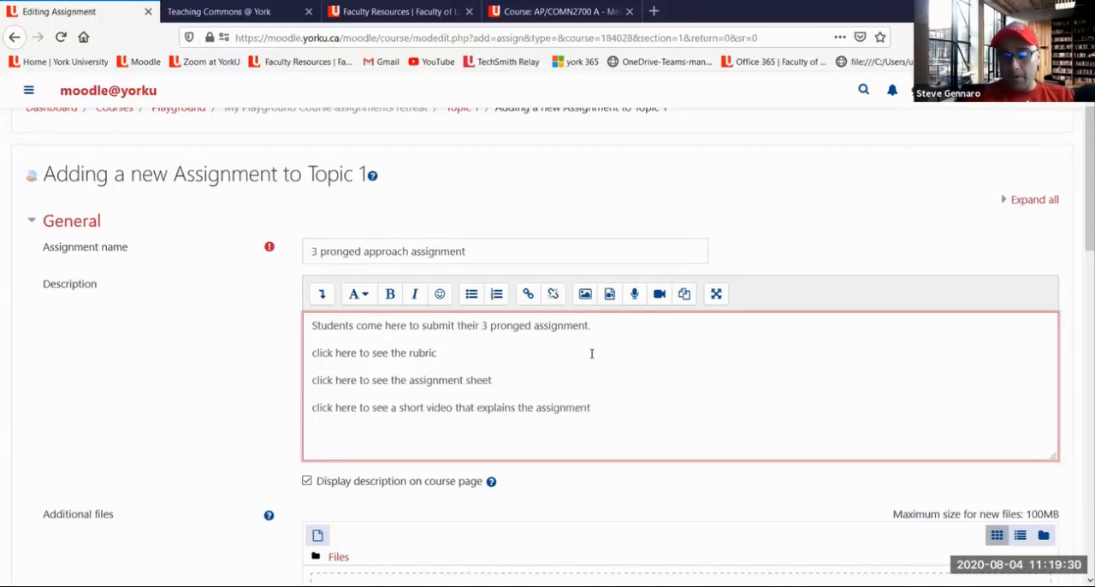
type(".")
End the video, assignment sheet and rubric lines of the description with a period
left_click(507, 376)
type(".")
left_click(439, 352)
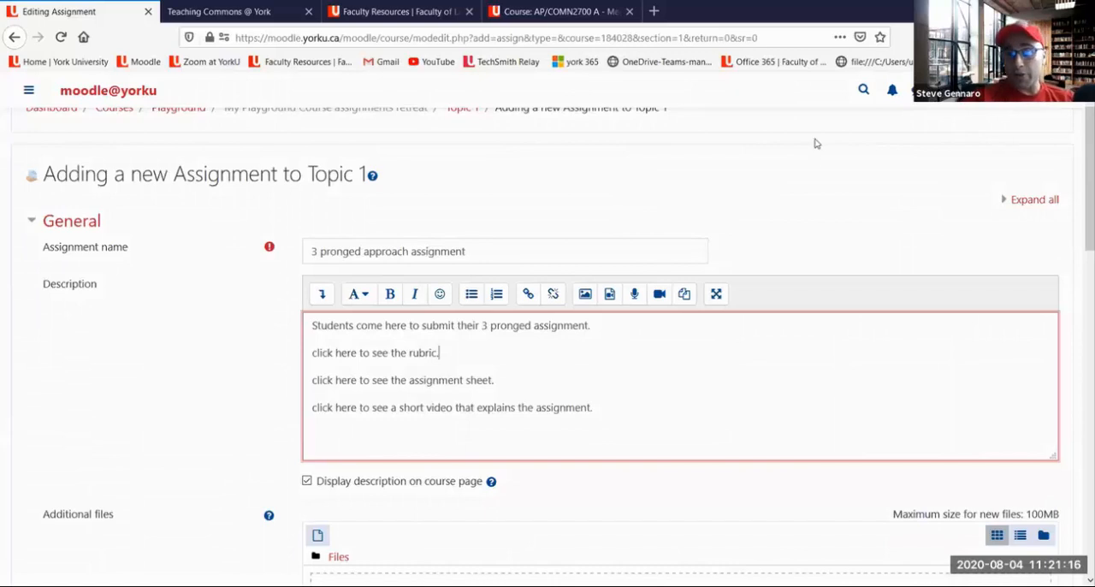
Switch to the aesthetic assignment rubric PDF in Adobe Reader and maximize its window
left_click(535, 78)
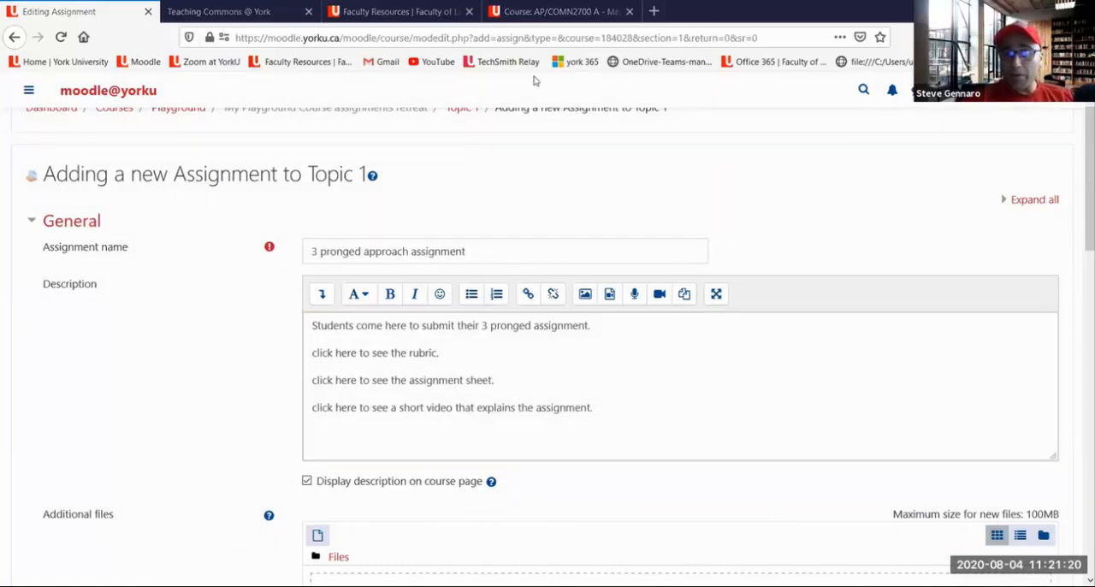
key("alt+Tab")
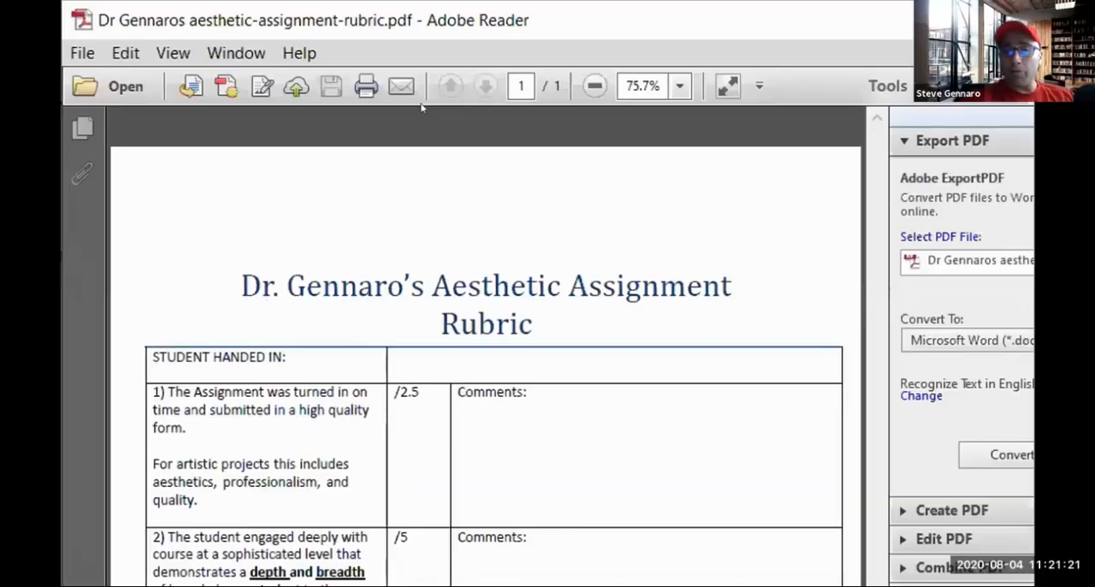
double_click(459, 19)
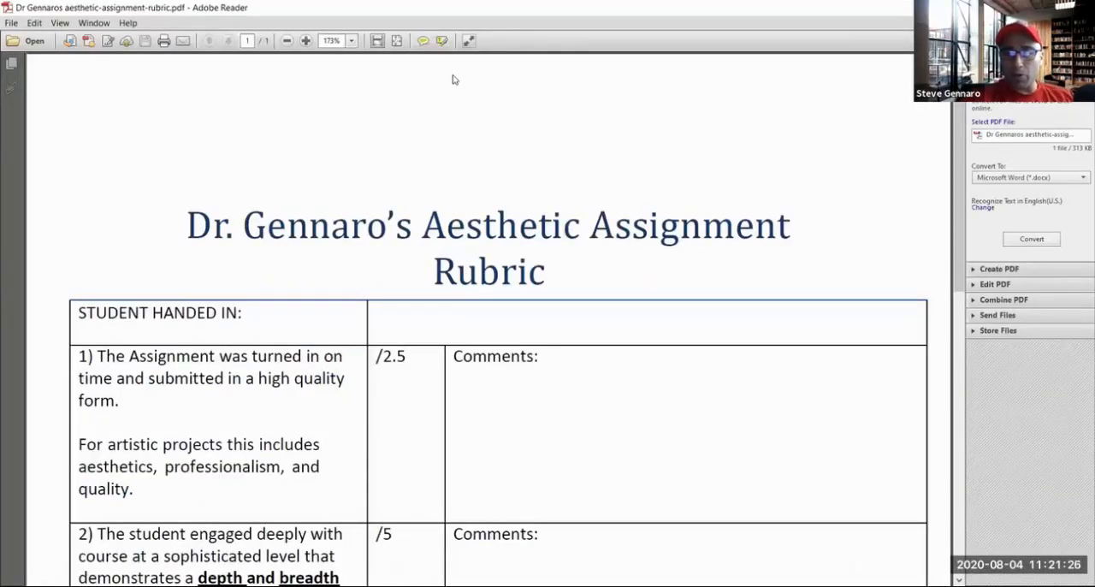
Read through the aesthetic assignment rubric from the first criterion down to the final grade row
scroll(219, 262, "down", 3)
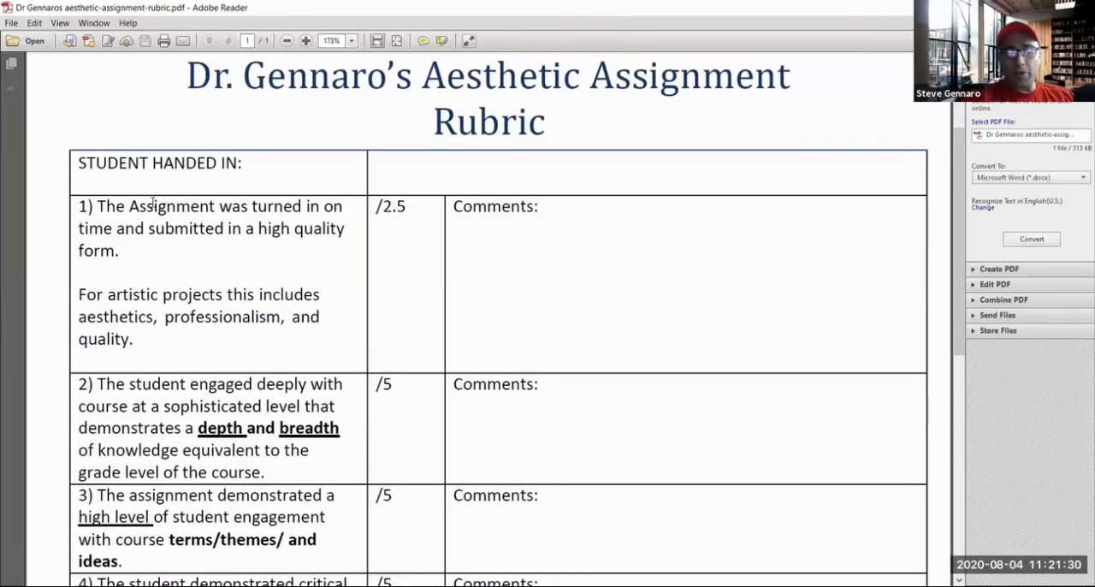
scroll(157, 209, "down", 1)
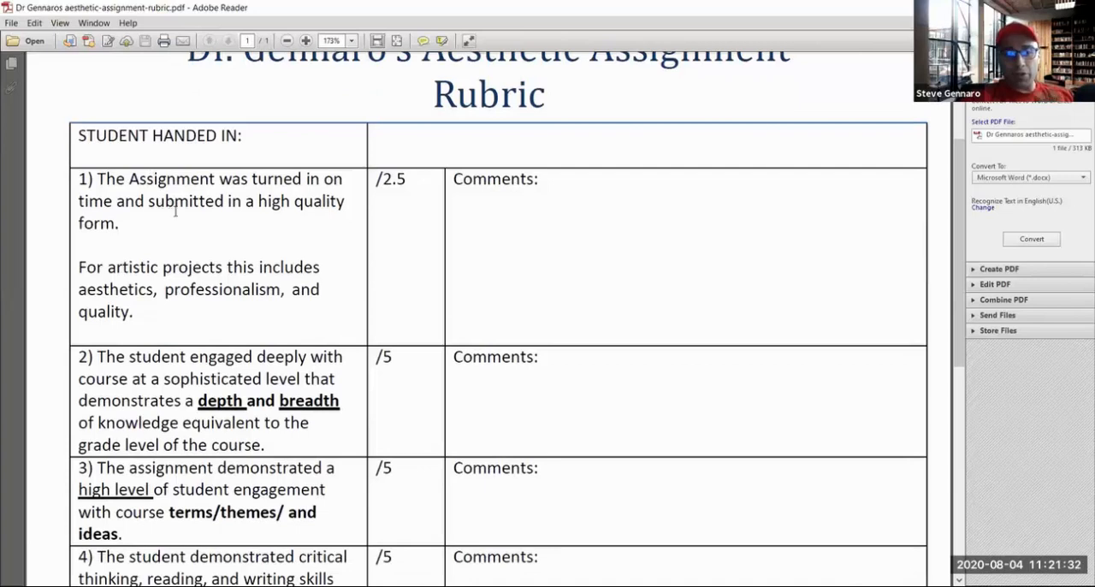
scroll(206, 203, "down", 1)
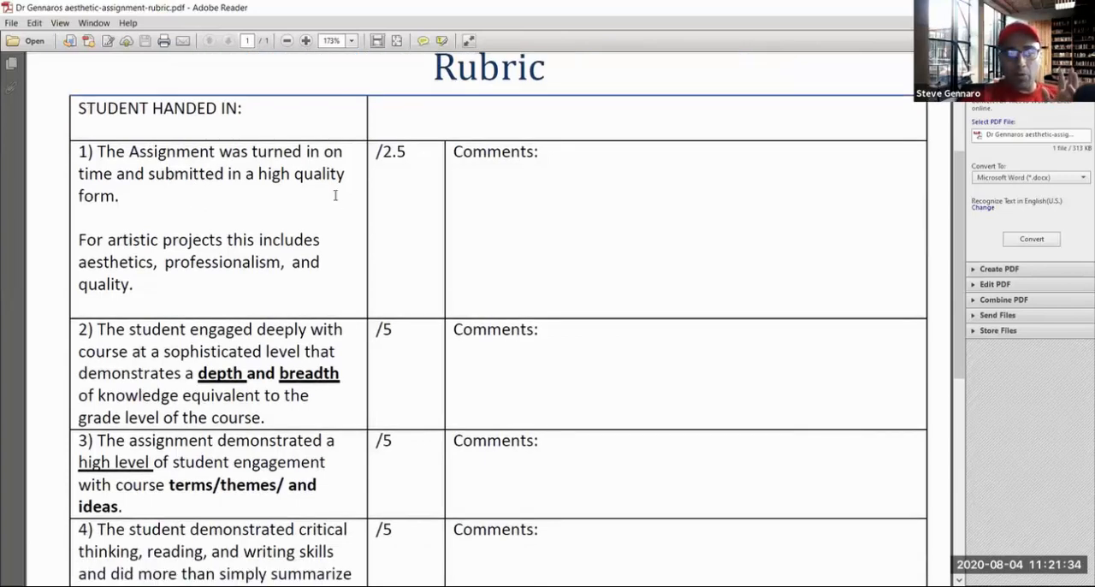
double_click(384, 159)
left_click(482, 186)
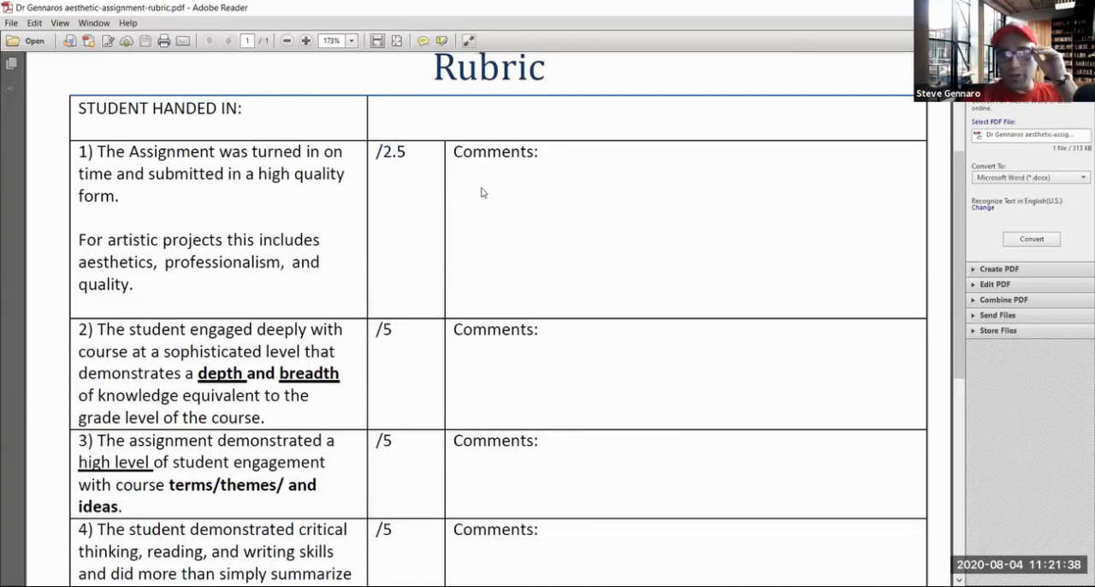
scroll(482, 190, "down", 1)
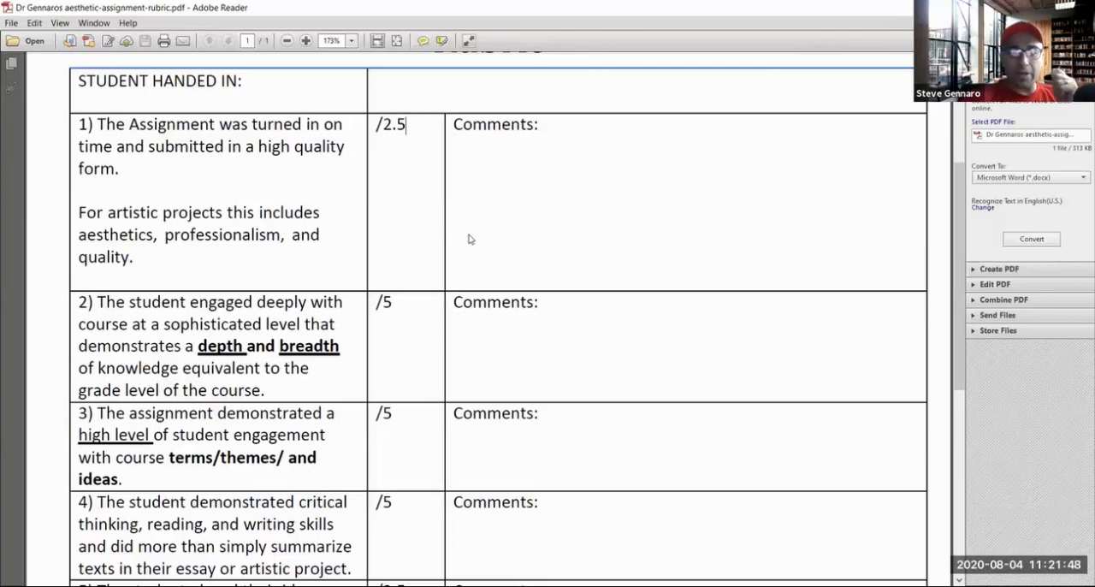
scroll(476, 268, "down", 1)
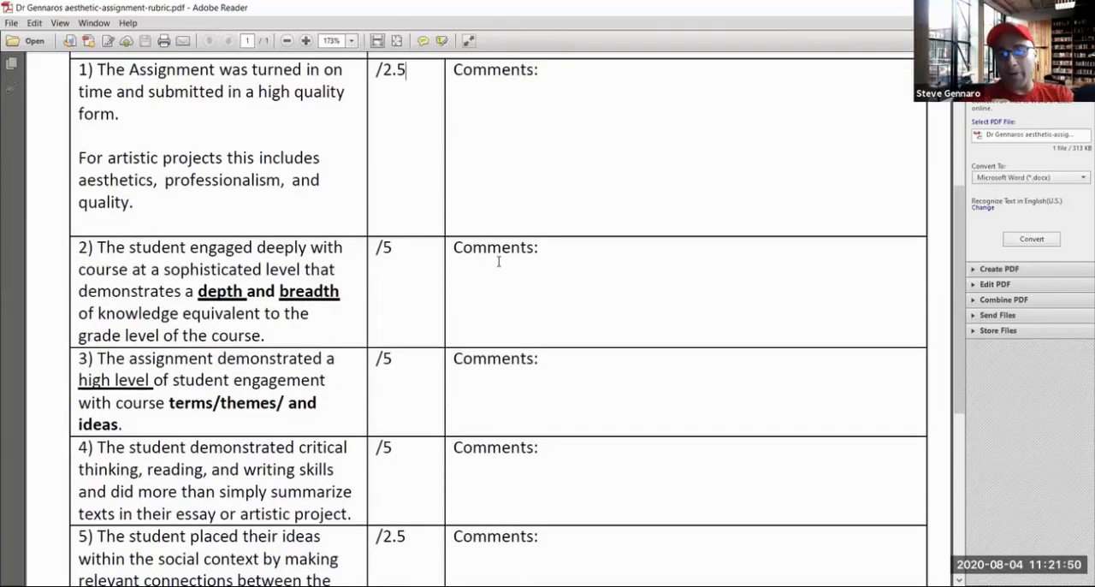
scroll(500, 268, "down", 1)
scroll(500, 268, "down", 1)
scroll(492, 263, "down", 1)
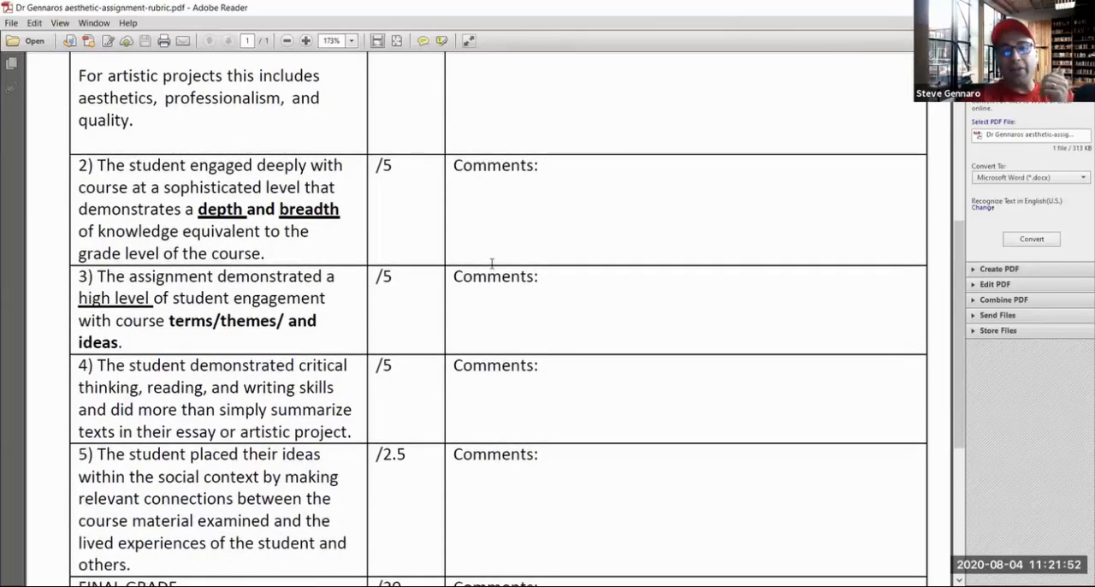
scroll(492, 263, "down", 1)
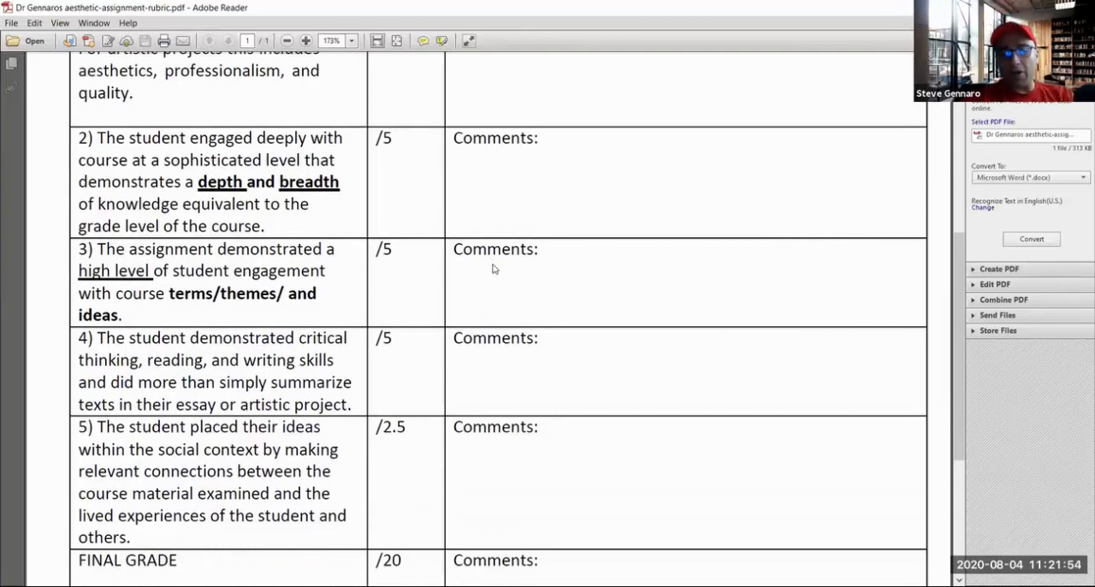
scroll(492, 264, "down", 1)
scroll(492, 264, "down", 2)
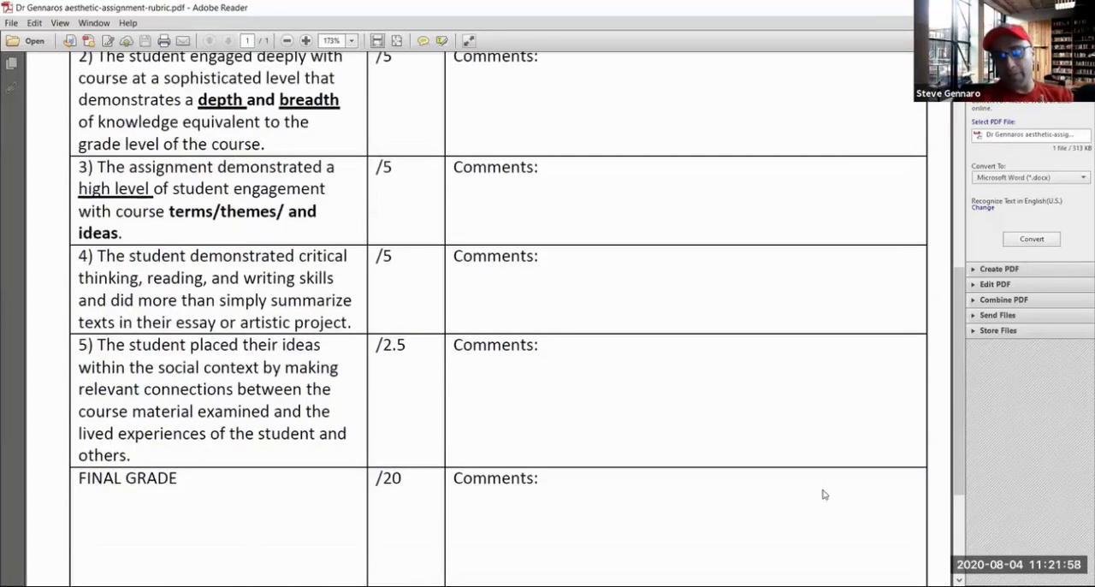
Examine the rubric's first criterion on timely, high-quality submission, including its note on aesthetics in artistic projects
scroll(823, 496, "up", 5)
scroll(824, 493, "up", 1)
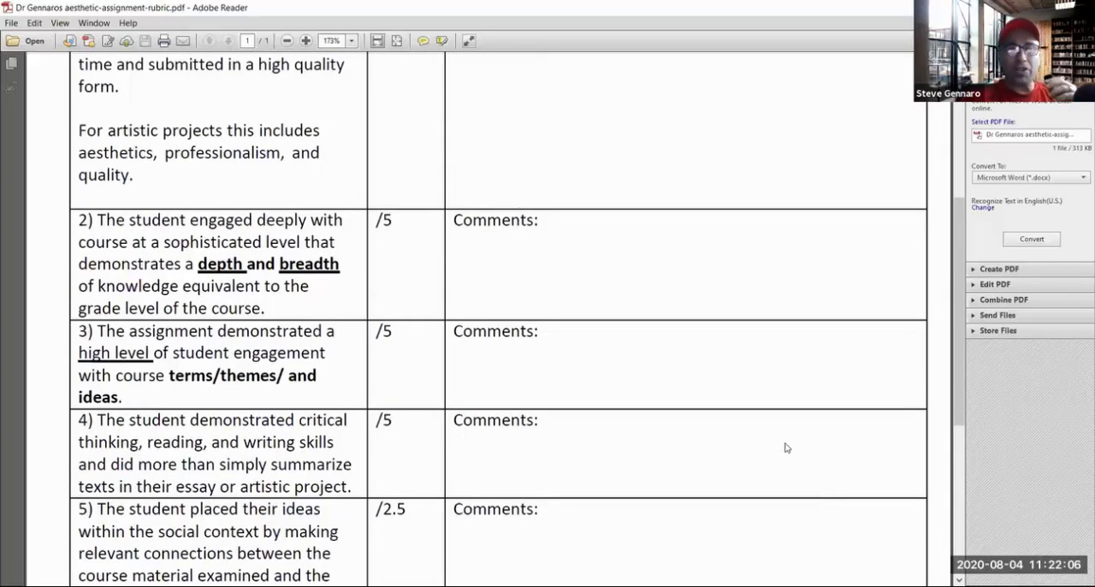
scroll(714, 442, "up", 2)
scroll(257, 256, "up", 2)
scroll(231, 222, "up", 1)
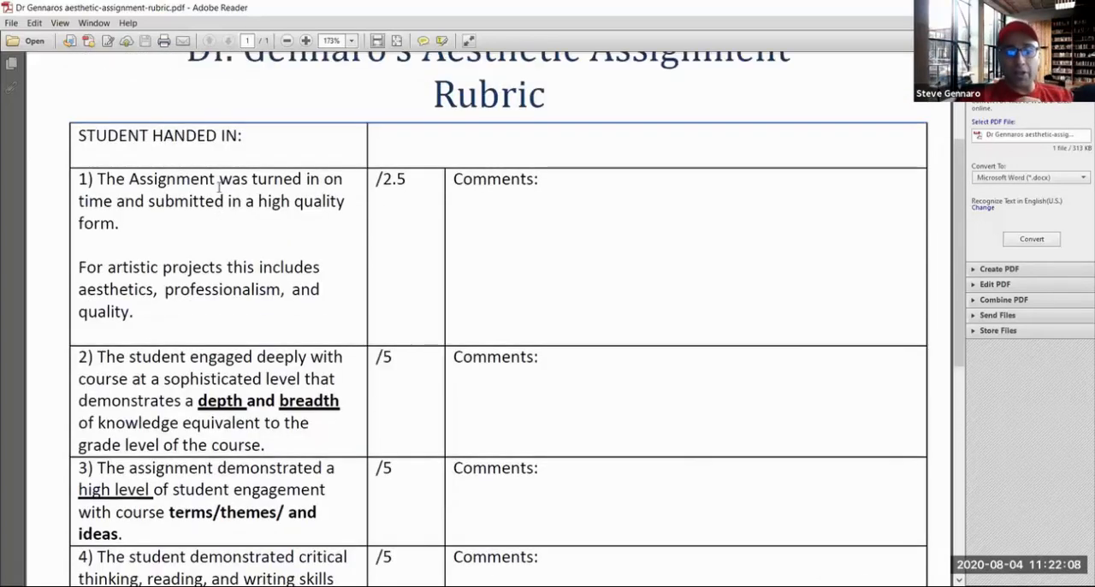
left_click_drag(242, 204, 275, 212)
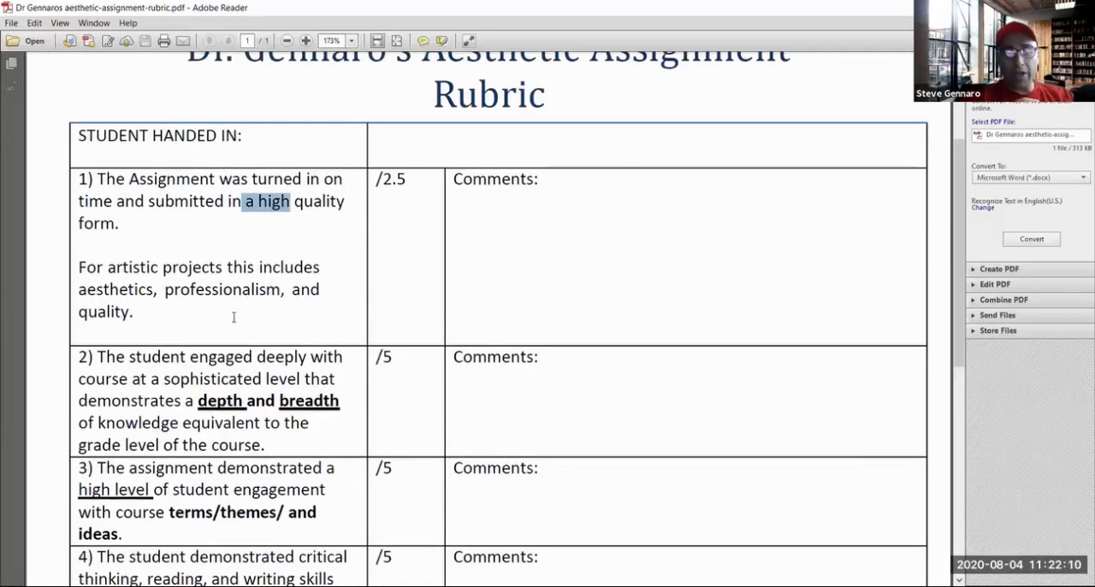
left_click(225, 291)
left_click_drag(129, 293, 102, 293)
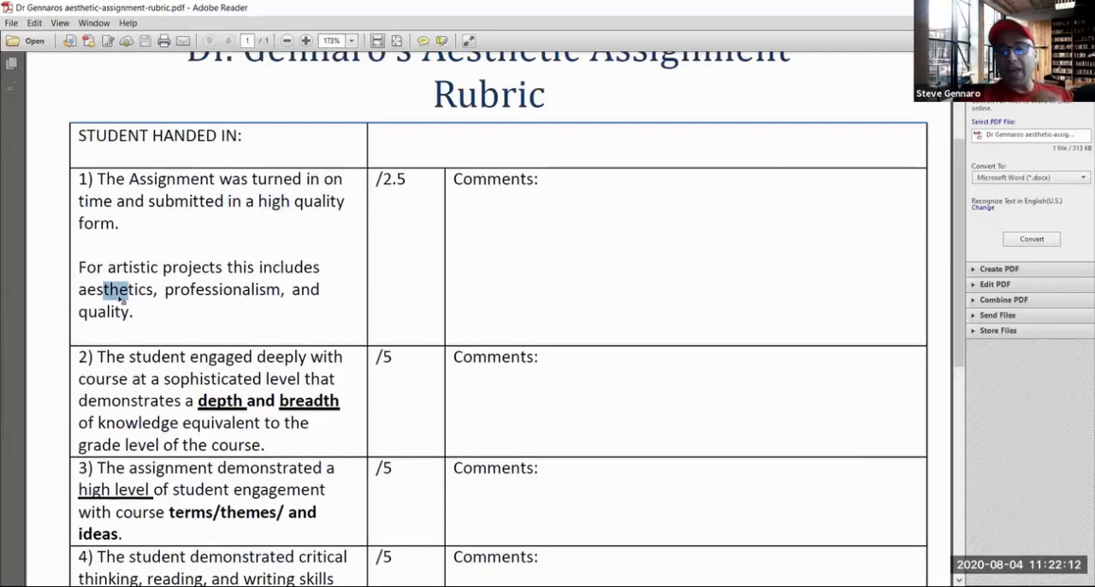
scroll(112, 291, "down", 1)
scroll(419, 82, "up", 3)
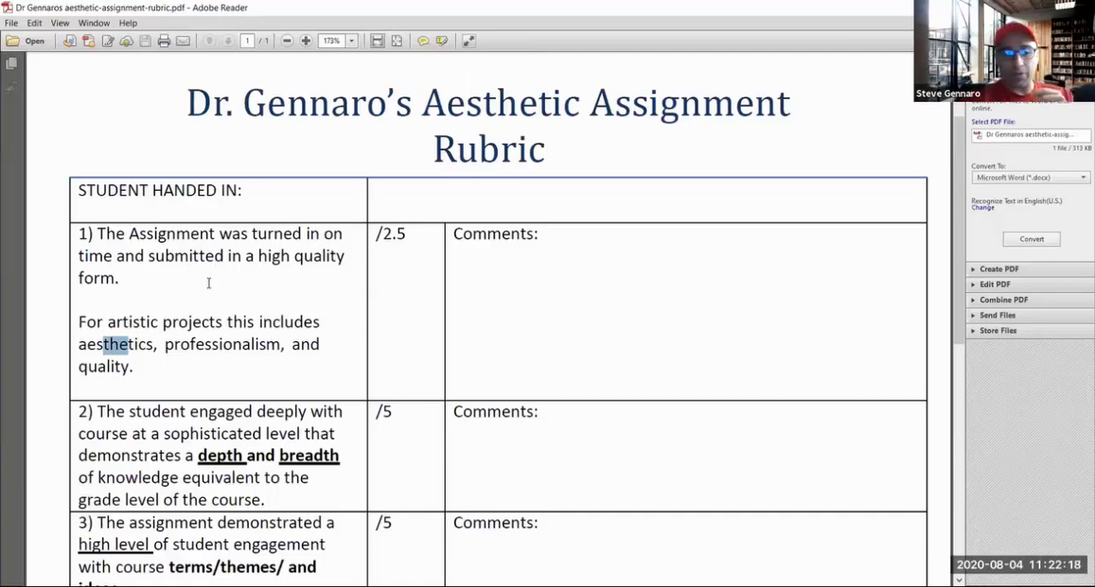
Examine rubric criteria 2 and 3, highlighting the depth and breadth wording, the course terms and themes, and the marks for each
scroll(208, 283, "down", 3)
left_click_drag(184, 374, 339, 376)
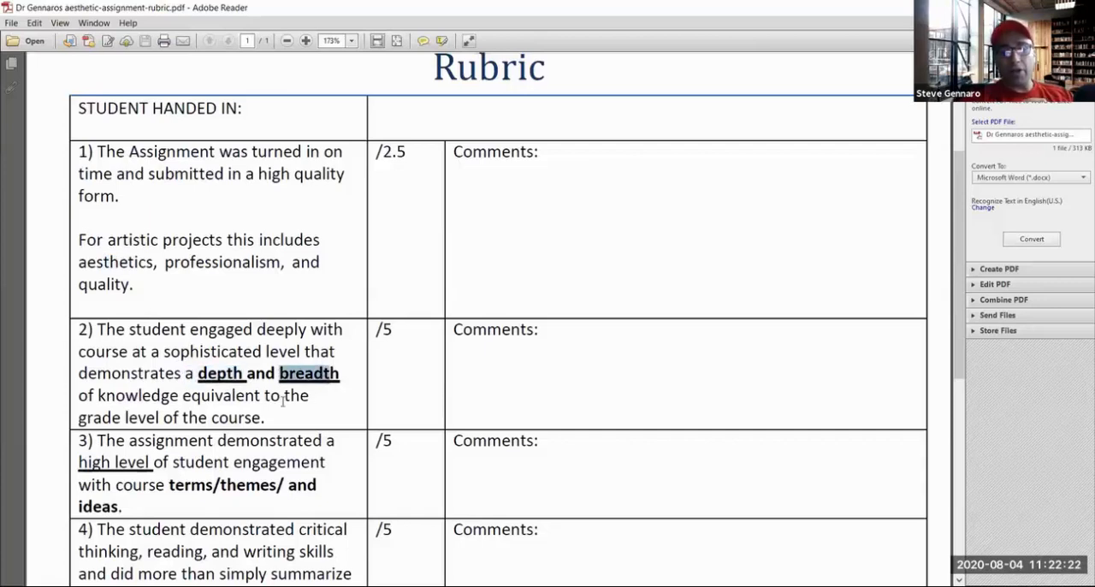
scroll(247, 399, "down", 1)
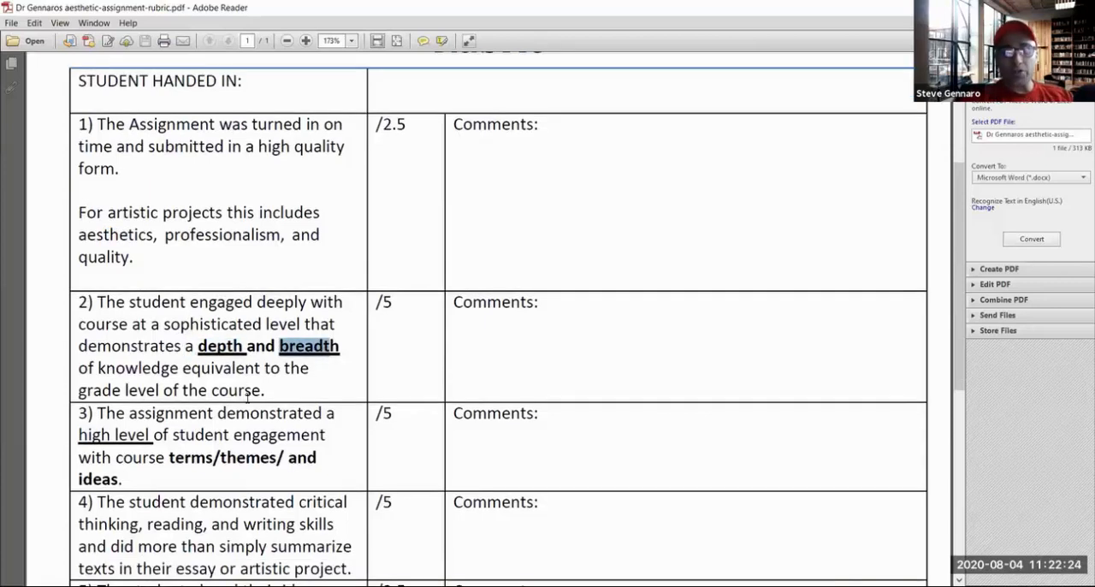
scroll(244, 396, "down", 1)
scroll(205, 398, "down", 1)
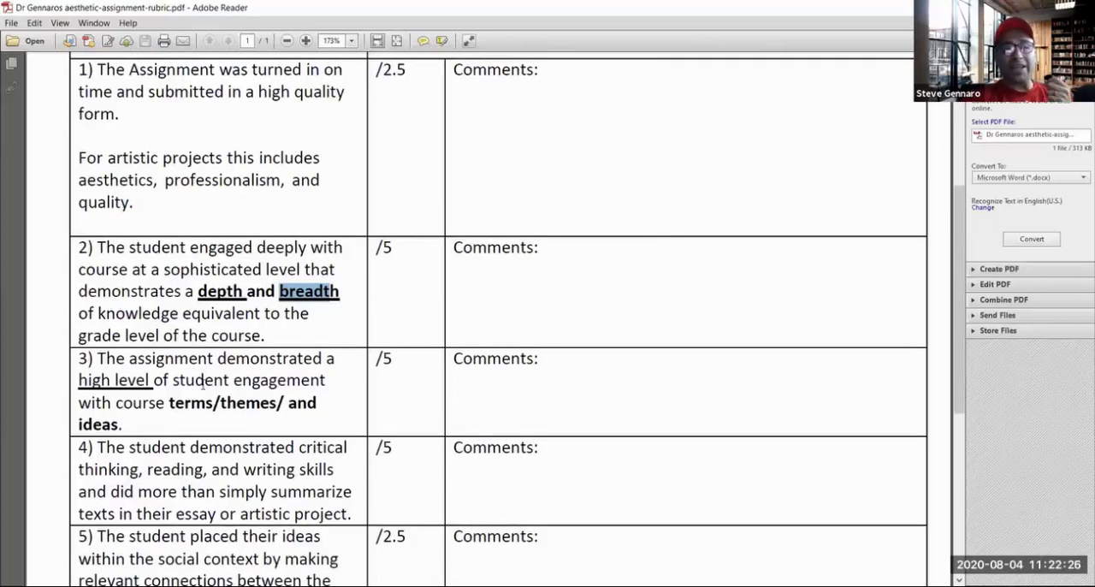
left_click_drag(172, 402, 209, 403)
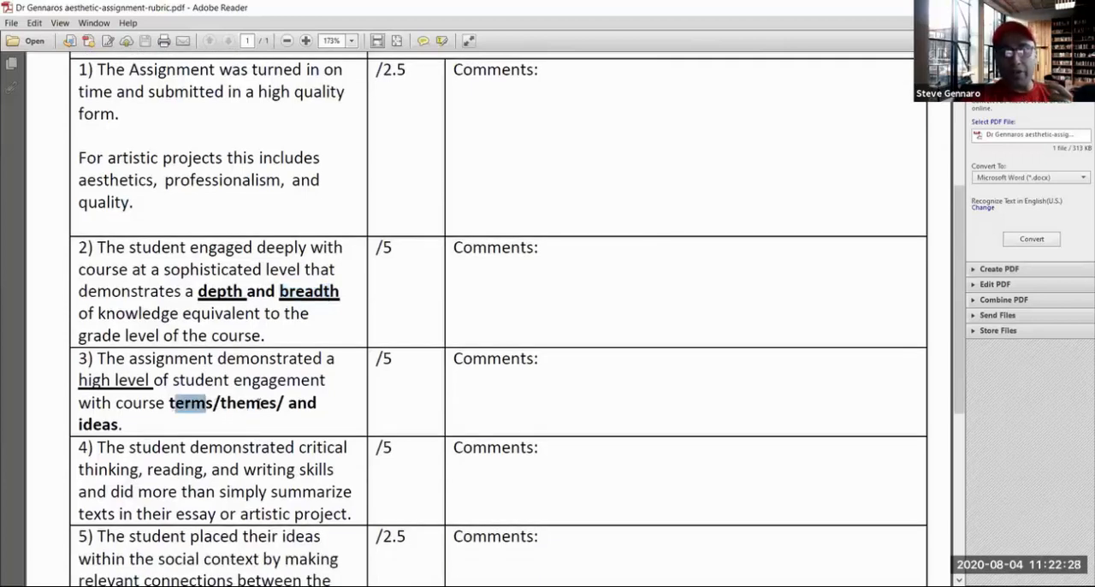
double_click(257, 403)
left_click_drag(79, 424, 158, 403)
left_click(218, 360)
left_click_drag(397, 249, 373, 249)
left_click_drag(395, 359, 373, 362)
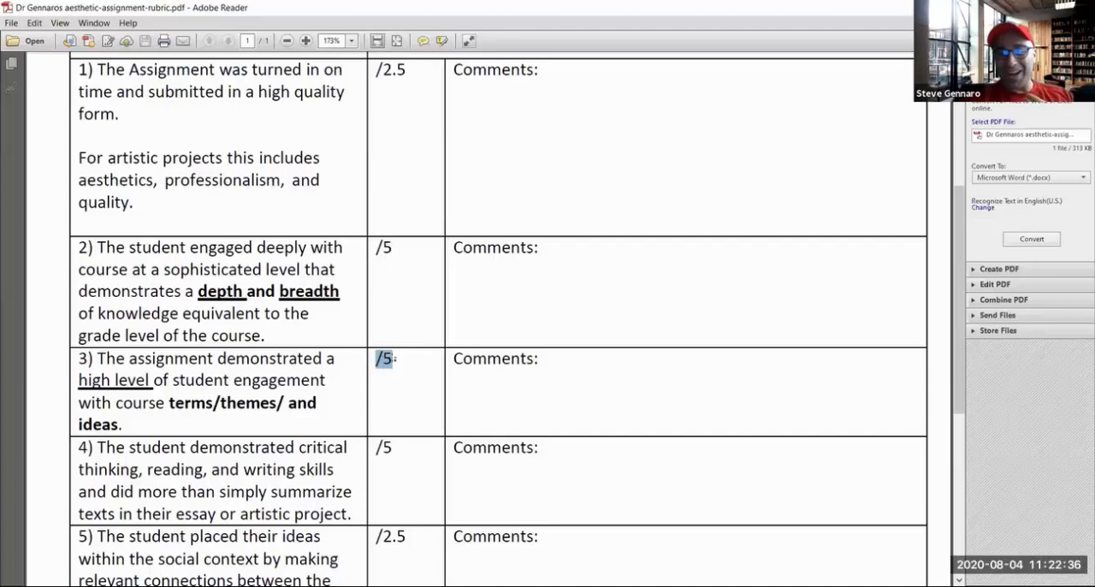
scroll(410, 308, "up", 1)
left_click(419, 239)
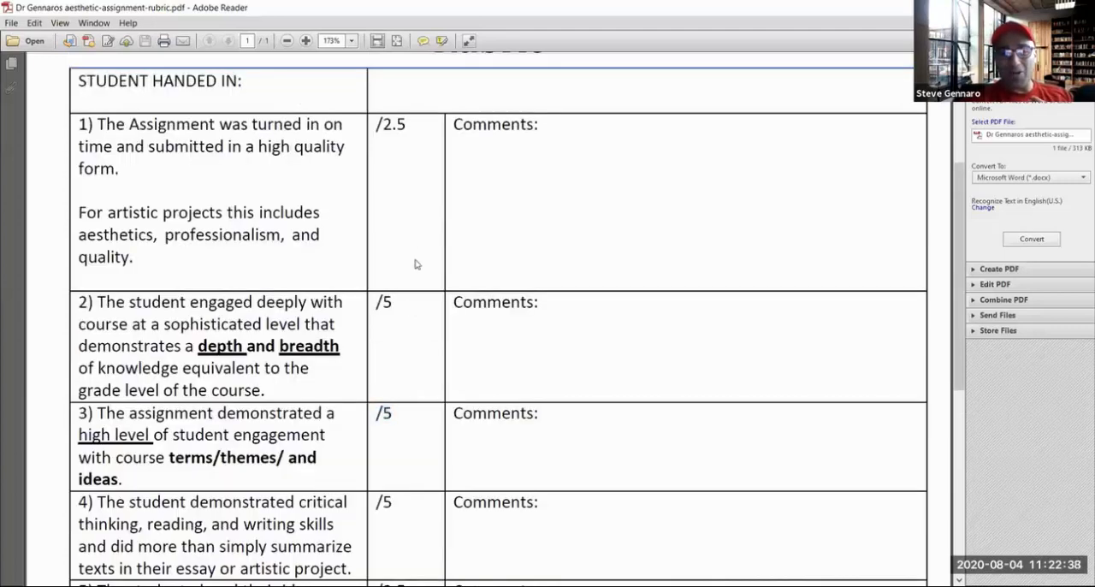
Examine rubric criteria 4 and 5 on critical thinking skills and social context with their marks, and return to the rubric's title
scroll(414, 283, "down", 1)
scroll(403, 298, "down", 1)
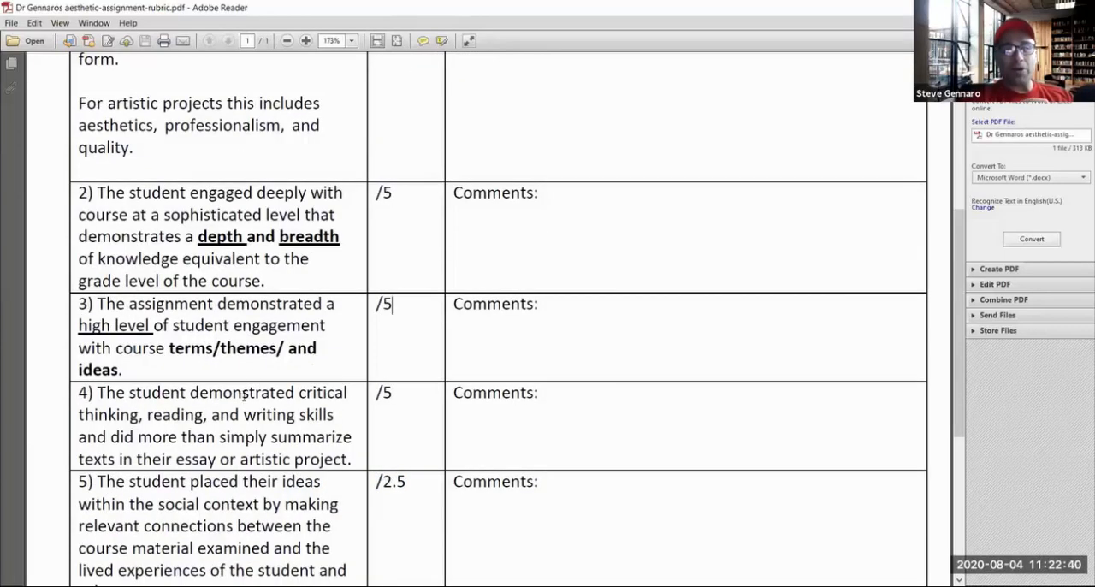
scroll(269, 370, "down", 1)
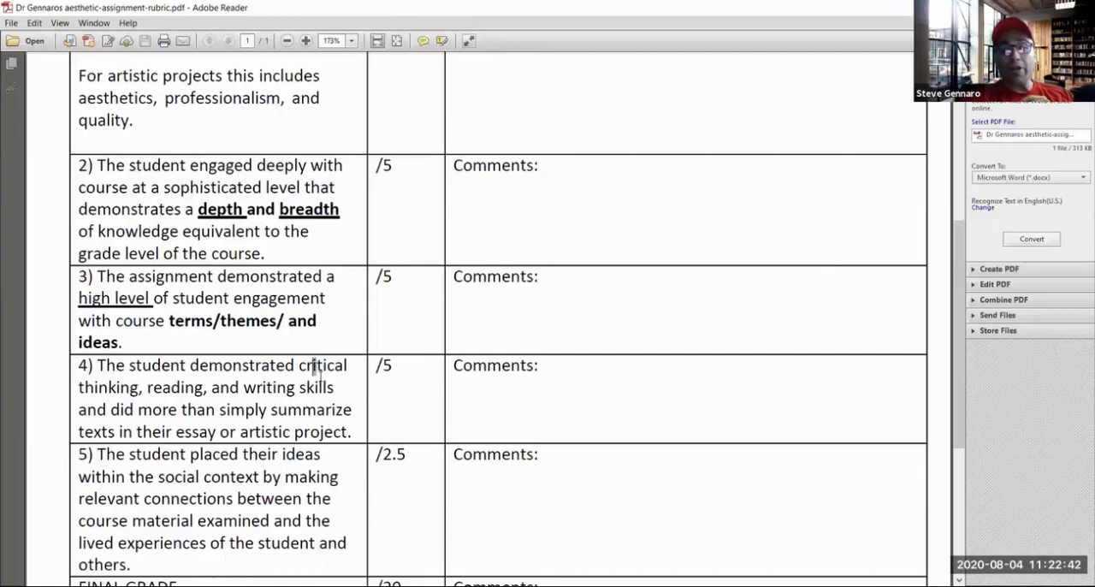
triple_click(313, 367)
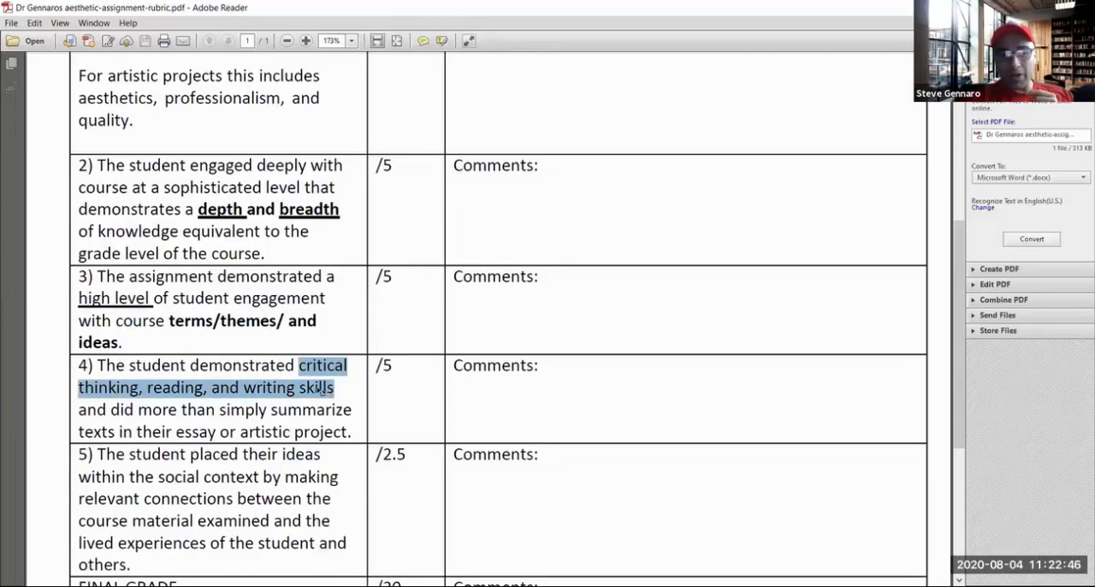
scroll(329, 390, "down", 1)
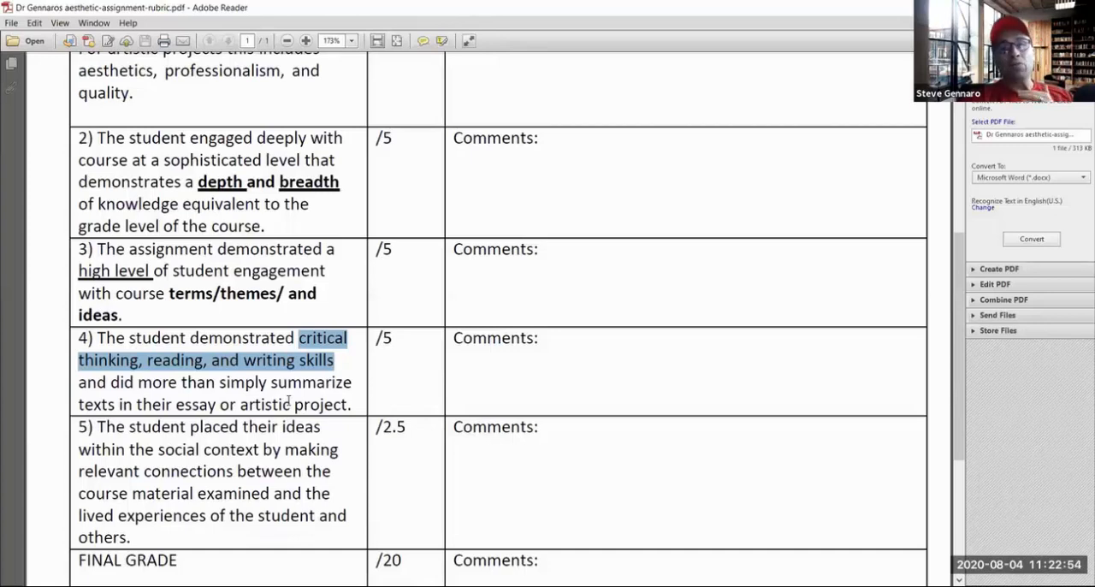
left_click(288, 400)
scroll(398, 275, "down", 1)
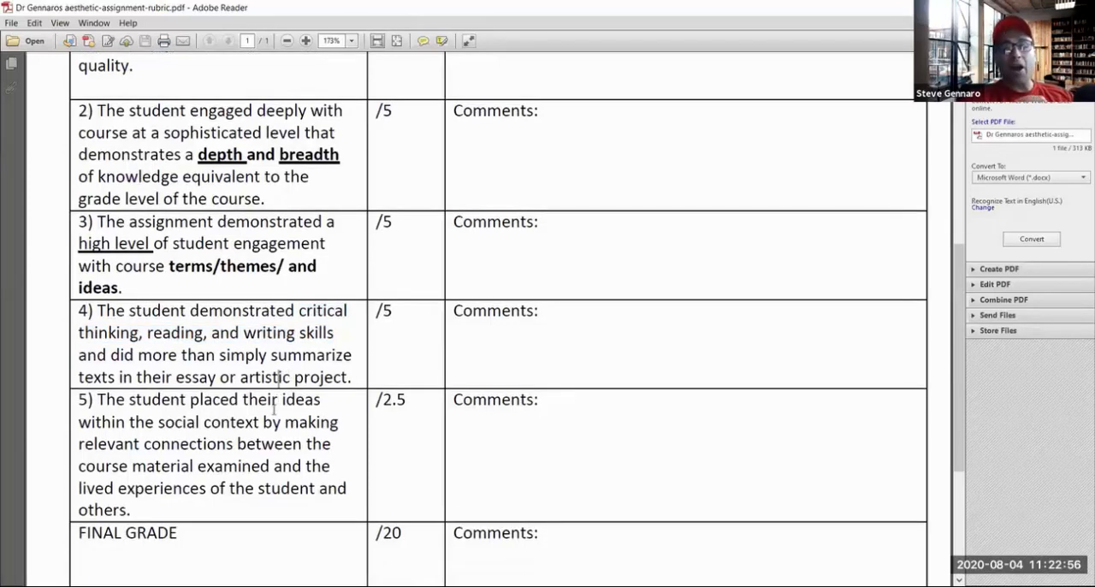
scroll(398, 275, "down", 1)
left_click_drag(398, 275, 373, 281)
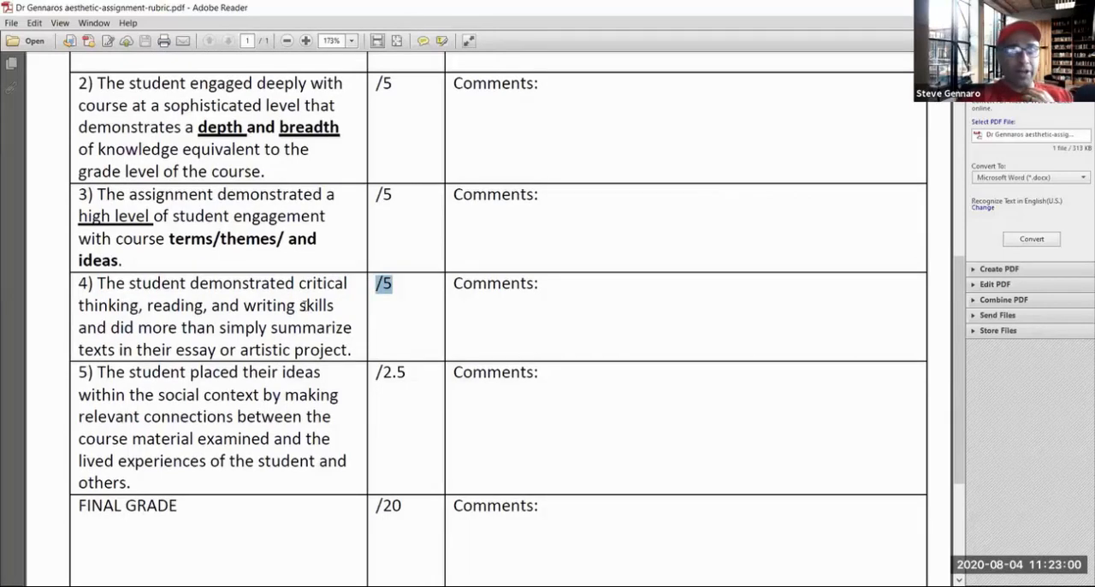
scroll(259, 338, "down", 1)
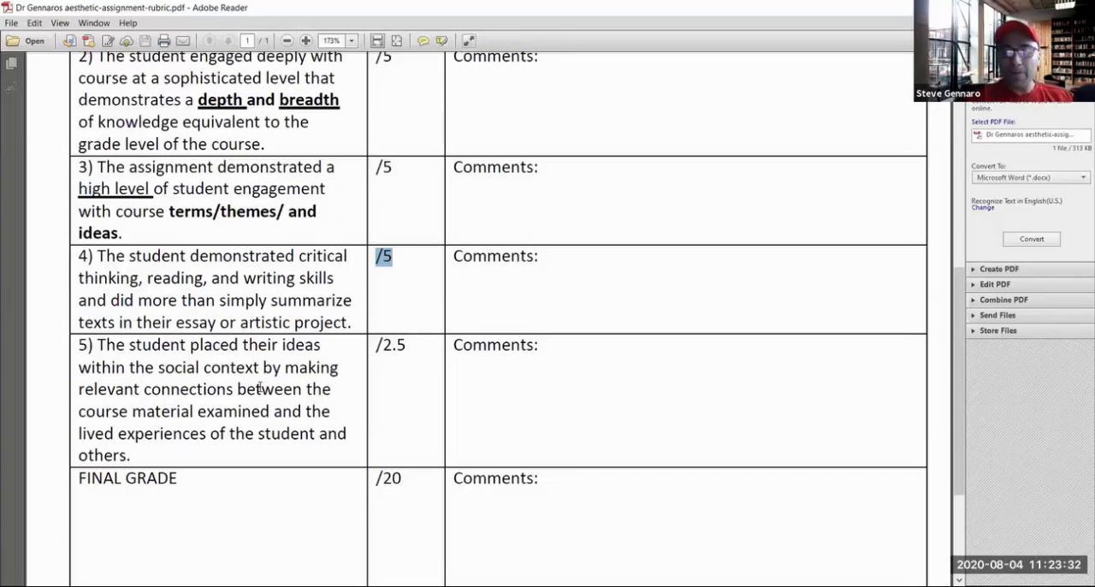
left_click(392, 351)
scroll(411, 355, "up", 1)
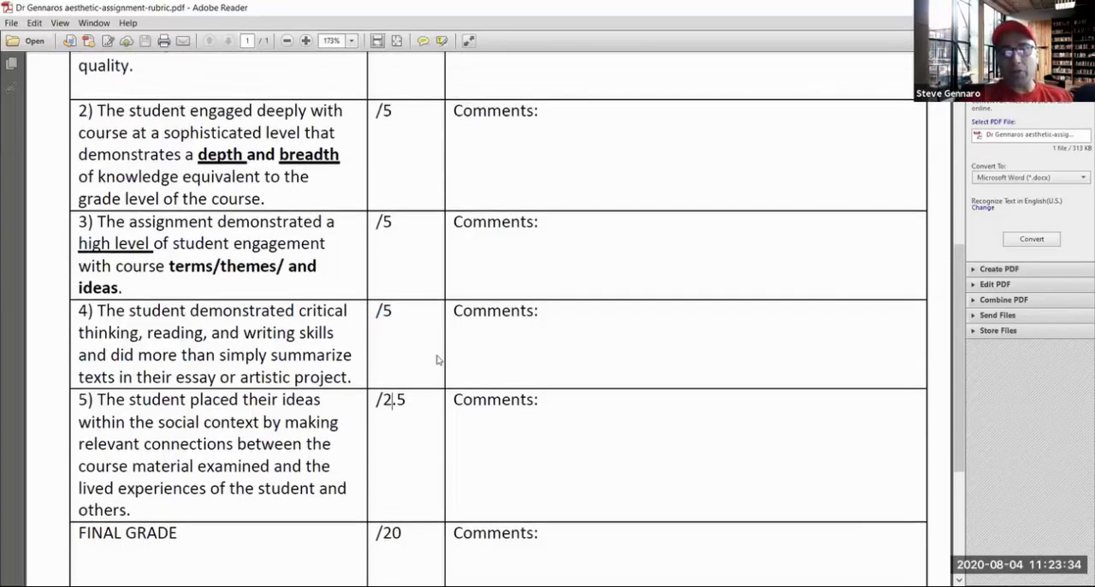
scroll(438, 359, "up", 6)
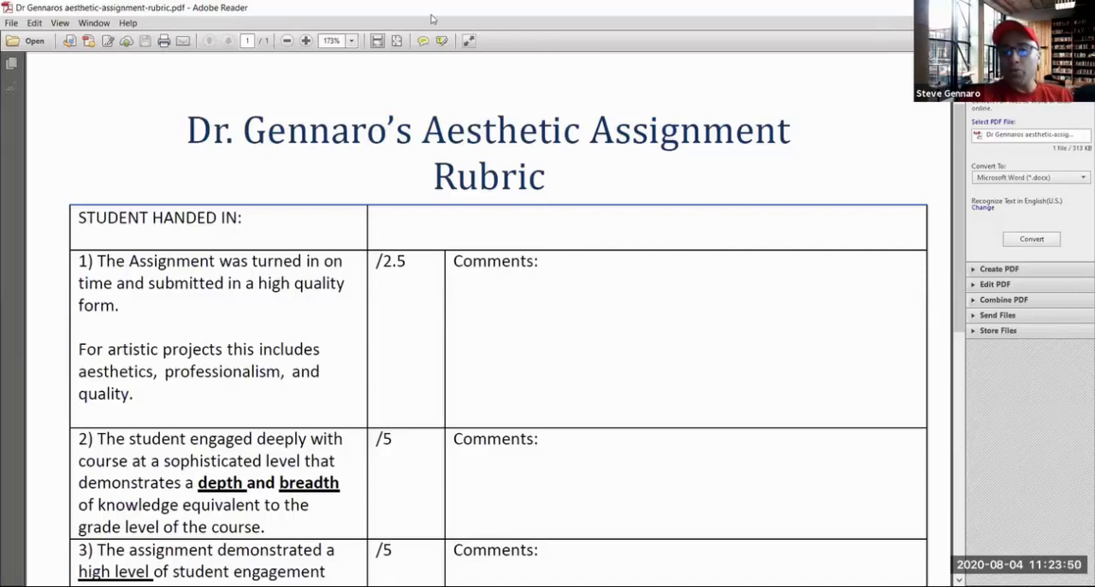
Switch back to the Moodle assignment form and remove the period after "click here to see the rubric" in the description
left_click(395, 72)
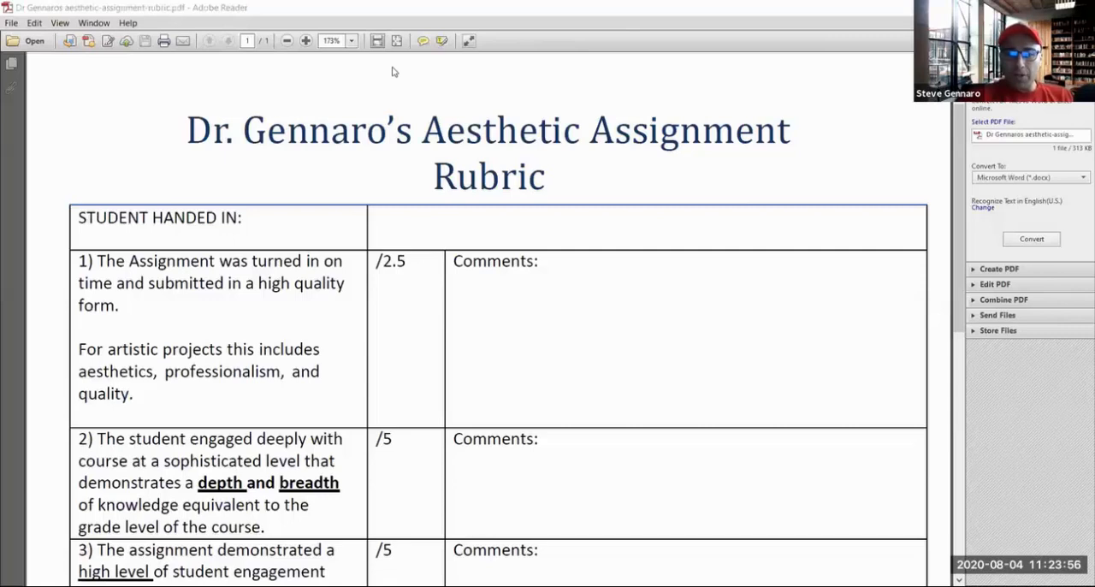
left_click(871, 493)
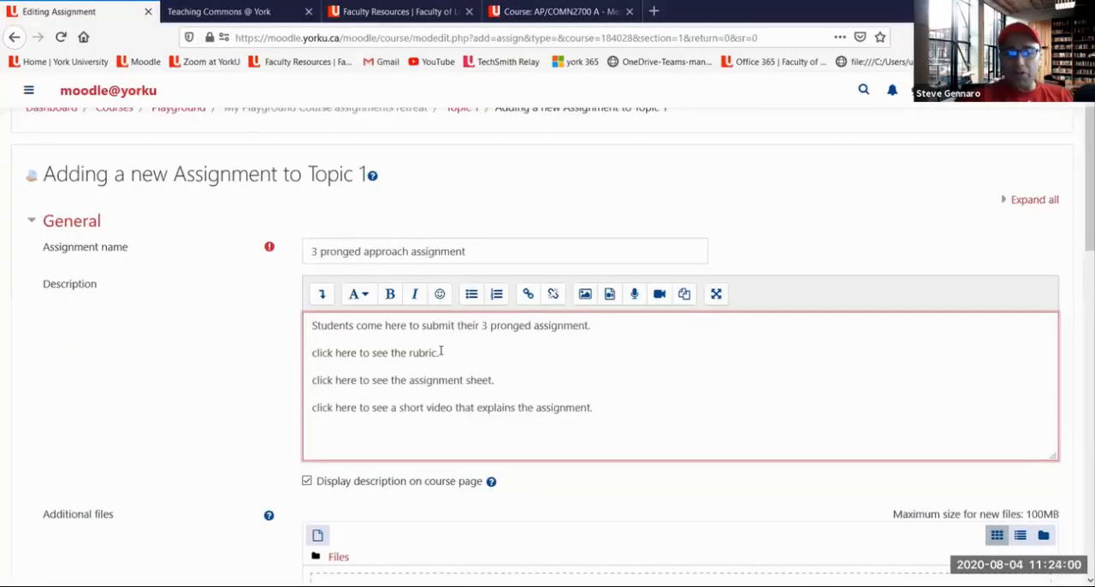
key("BackSpace")
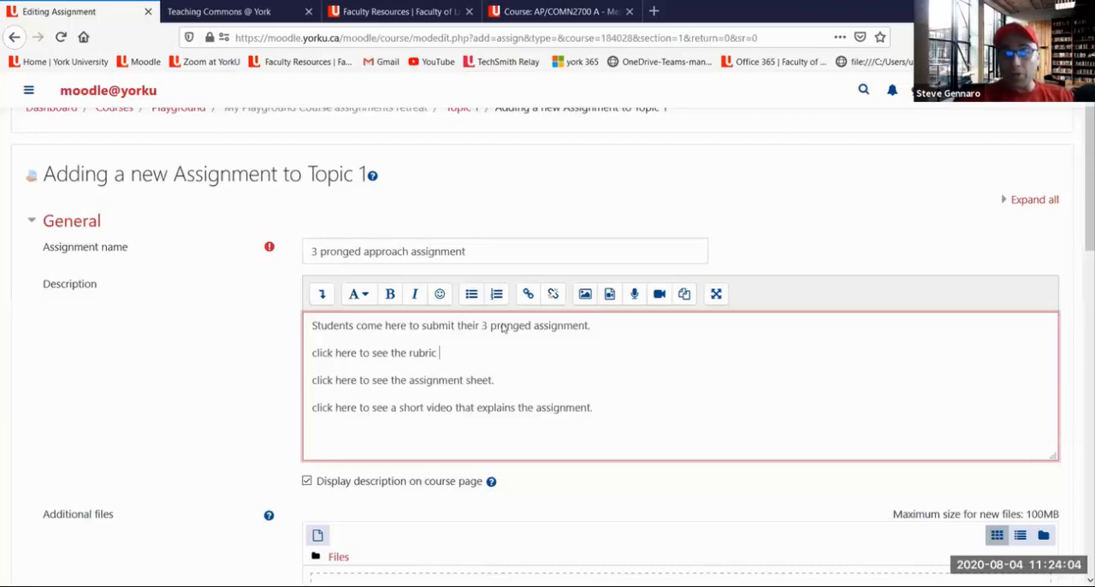
Annotate the form in red: circle the link and add-file icons, underline "Additional files" and the rubric line, and draw arrows between that line and the link icon
mouse_move(535, 272)
left_mouse_down()
mouse_move(525, 306)
mouse_move(534, 272)
mouse_move(522, 297)
mouse_move(538, 301)
mouse_move(540, 274)
mouse_move(529, 276)
left_mouse_up()
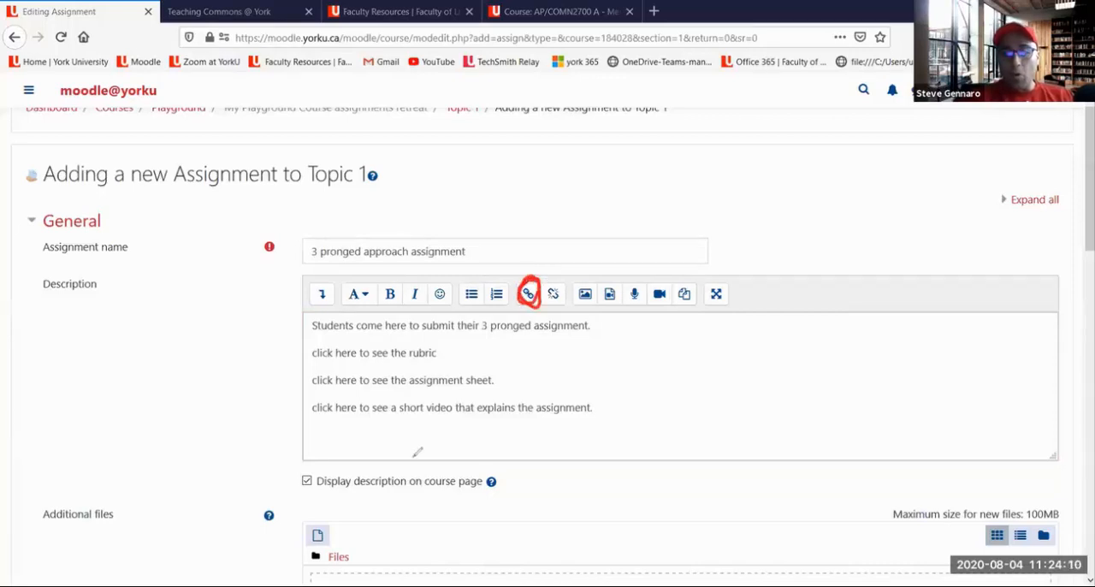
left_click_drag(30, 530, 103, 529)
mouse_move(337, 526)
left_mouse_down()
mouse_move(317, 519)
mouse_move(312, 540)
mouse_move(351, 524)
mouse_move(301, 521)
mouse_move(346, 544)
mouse_move(346, 522)
left_mouse_up()
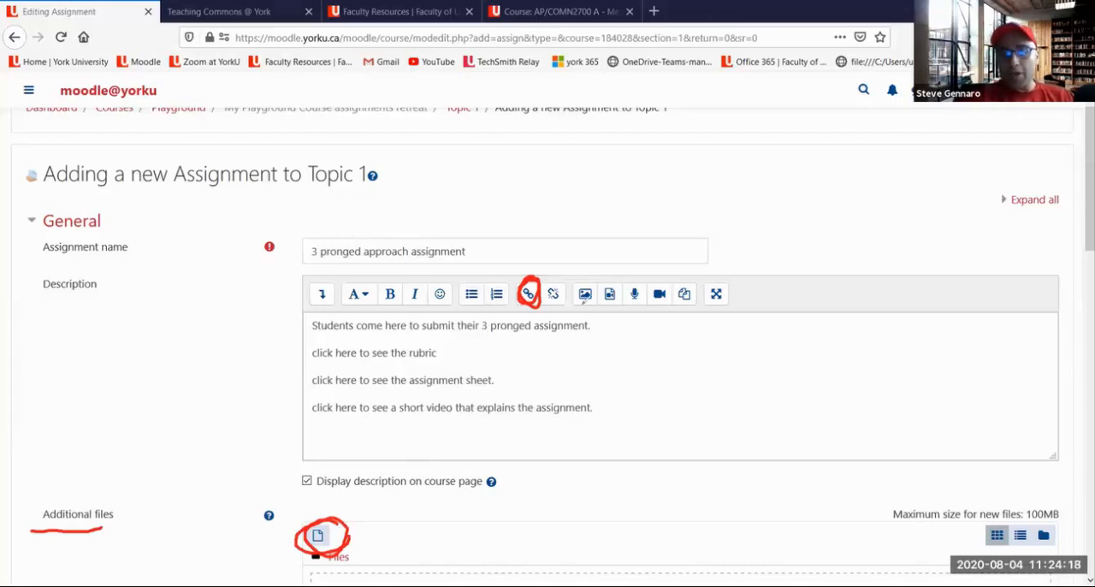
mouse_move(329, 363)
left_mouse_down()
mouse_move(436, 365)
mouse_move(494, 343)
mouse_move(525, 307)
mouse_move(530, 330)
mouse_move(543, 318)
mouse_move(514, 359)
mouse_move(500, 351)
mouse_move(512, 364)
left_mouse_up()
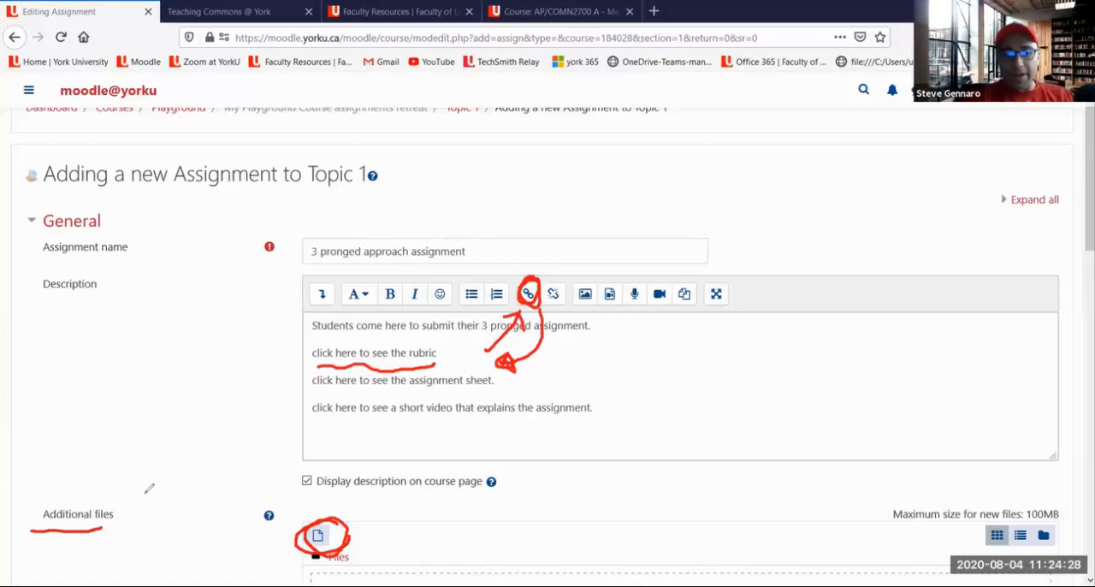
Add two red strokes beneath "Additional files", circle "here to see" in the rubric line, and clear all the drawings
mouse_move(59, 537)
left_mouse_down()
mouse_move(96, 539)
mouse_move(70, 549)
mouse_move(97, 544)
left_mouse_up()
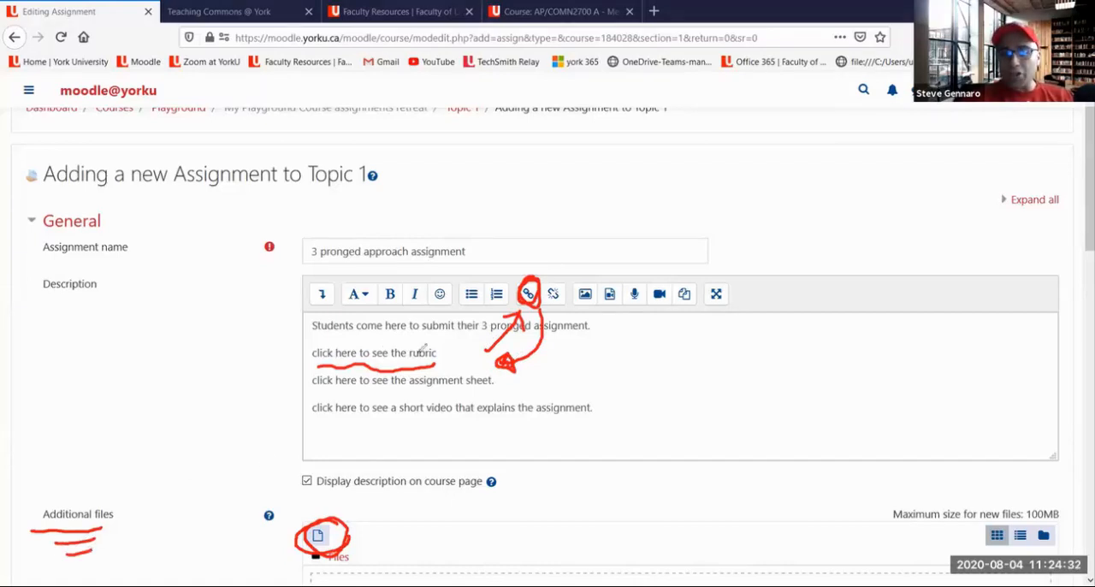
mouse_move(380, 332)
left_mouse_down()
mouse_move(334, 355)
mouse_move(353, 378)
mouse_move(388, 338)
left_mouse_up()
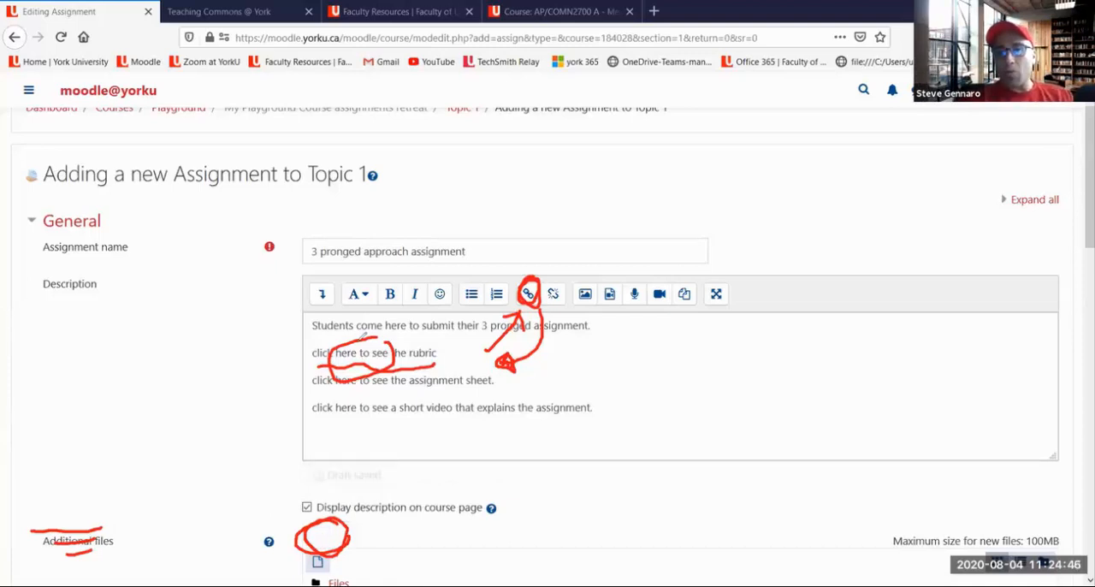
left_click(648, 189)
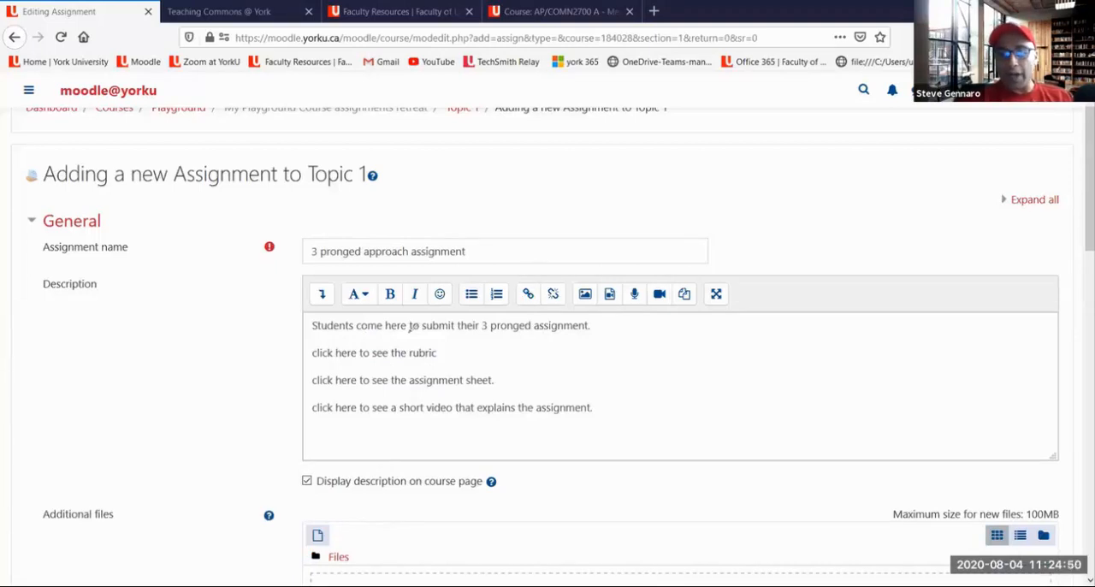
Mark in red the rubric line with an arrow to the link icon and "Additional files" with one to the add-file icon; clear the drawings
mouse_move(313, 361)
left_mouse_down()
mouse_move(406, 370)
mouse_move(505, 333)
mouse_move(541, 292)
mouse_move(522, 301)
mouse_move(544, 310)
left_mouse_up()
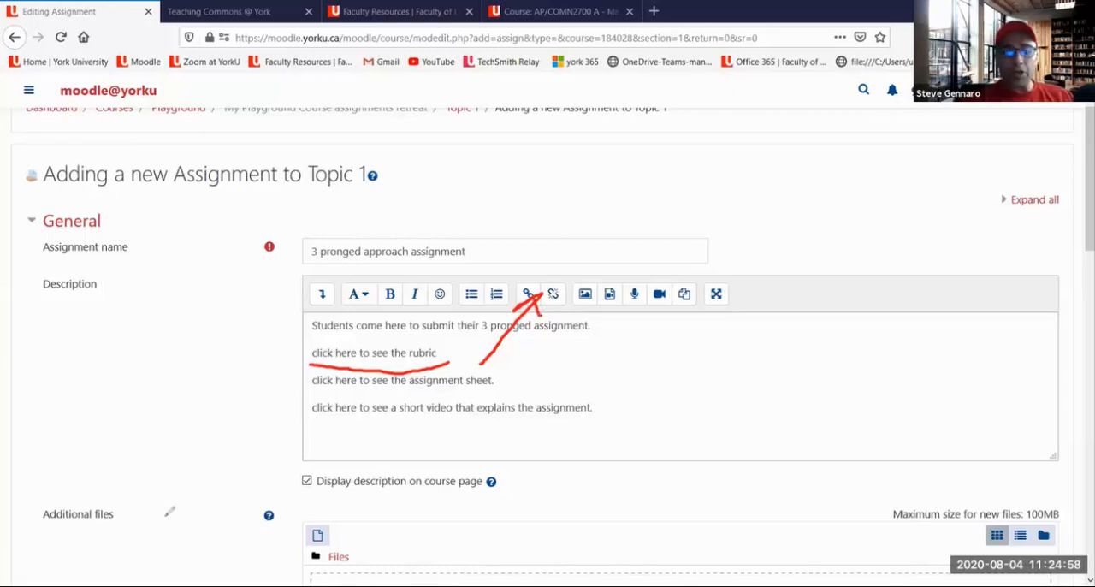
mouse_move(40, 513)
left_mouse_down()
mouse_move(89, 526)
mouse_move(304, 530)
mouse_move(300, 517)
mouse_move(312, 529)
mouse_move(285, 539)
left_mouse_up()
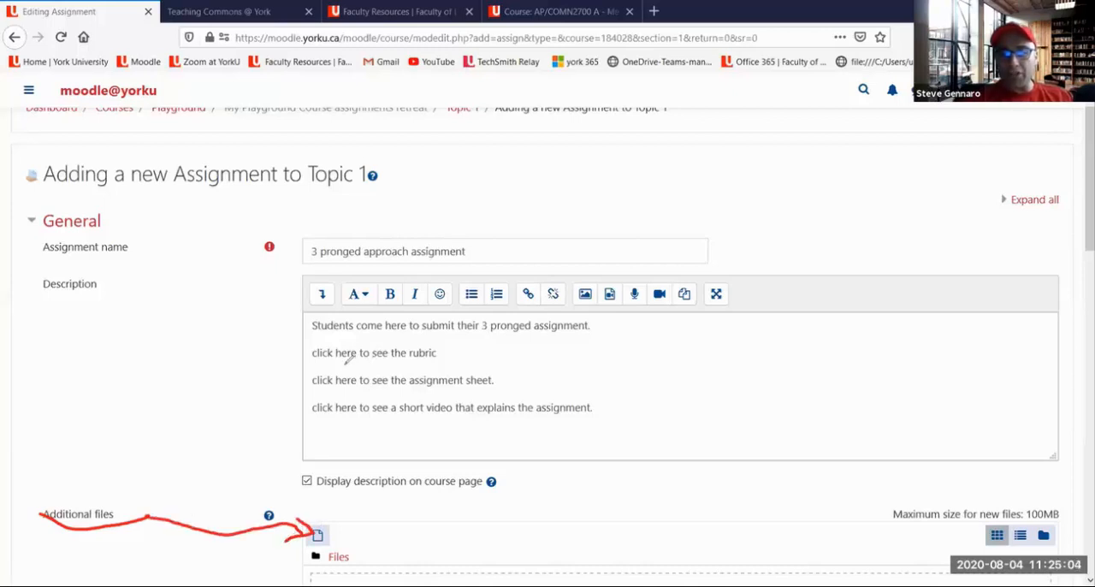
left_click_drag(342, 362, 402, 358)
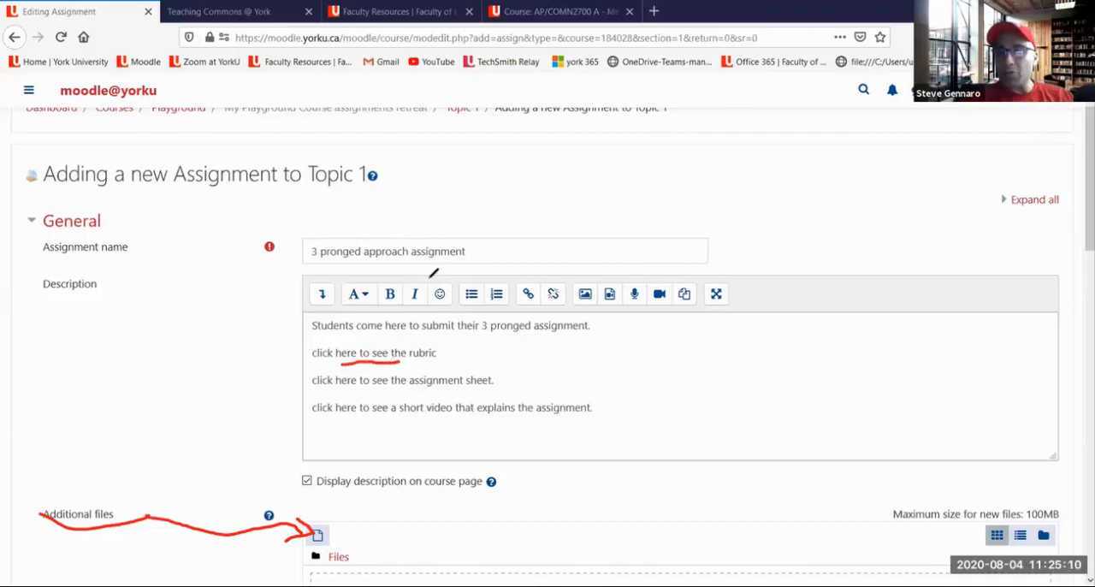
left_click(568, 284)
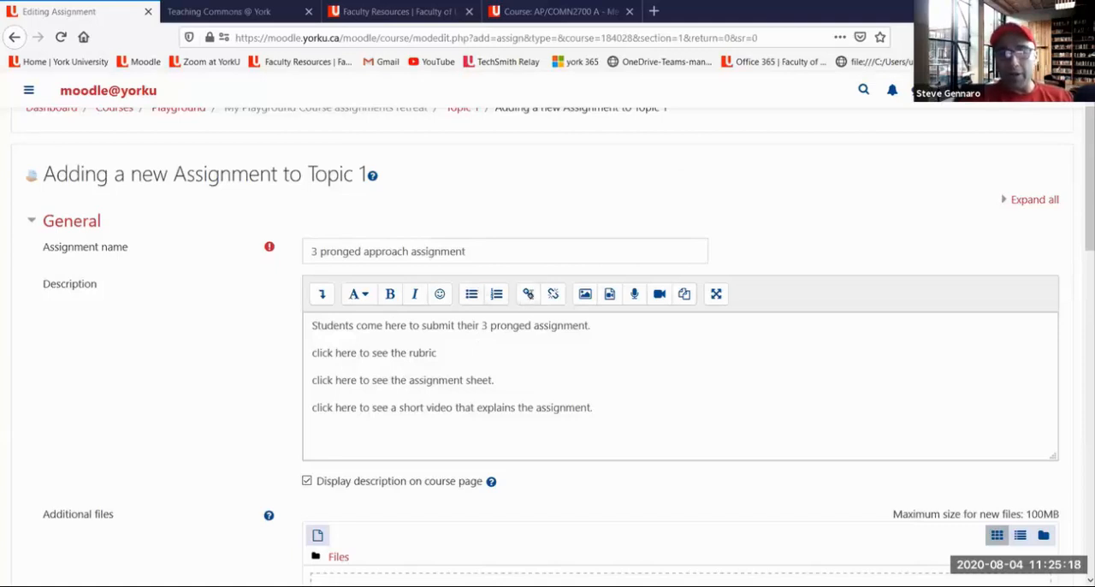
Start a new link in the description and open the repository file picker for its target
left_click(530, 295)
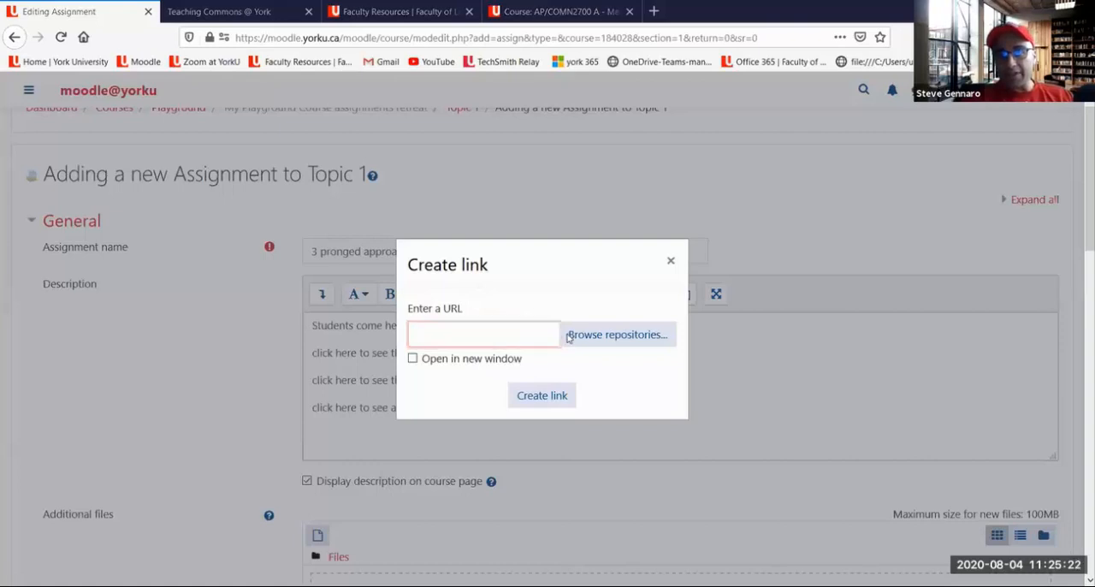
left_click_drag(563, 351, 665, 344)
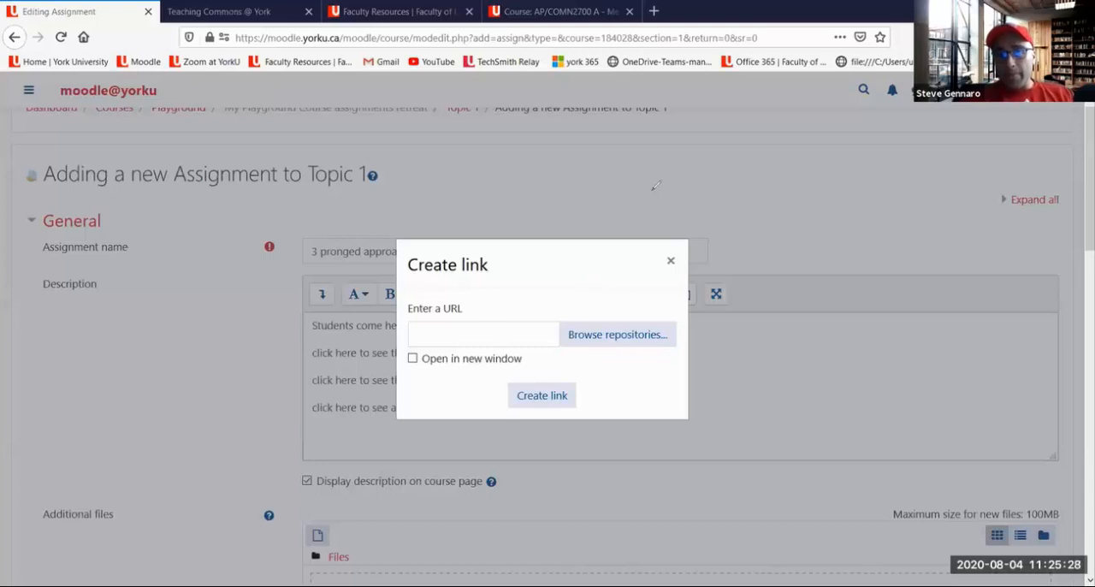
left_click(617, 338)
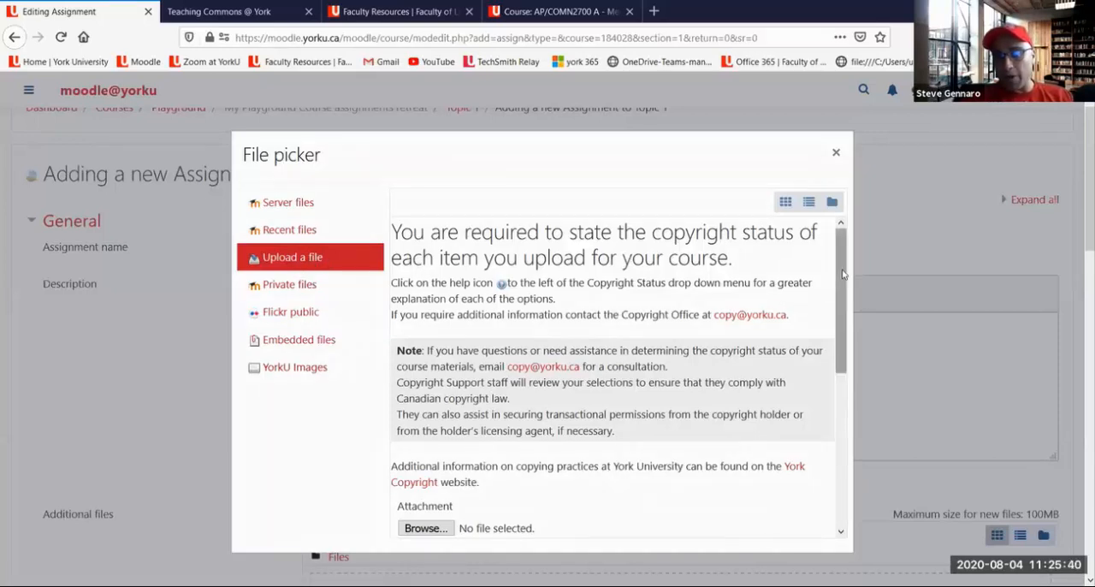
Choose the aesthetic-assignment-rubric PDF from the Downloads folder as the file to upload
scroll(826, 329, "down", 3)
scroll(825, 329, "down", 5)
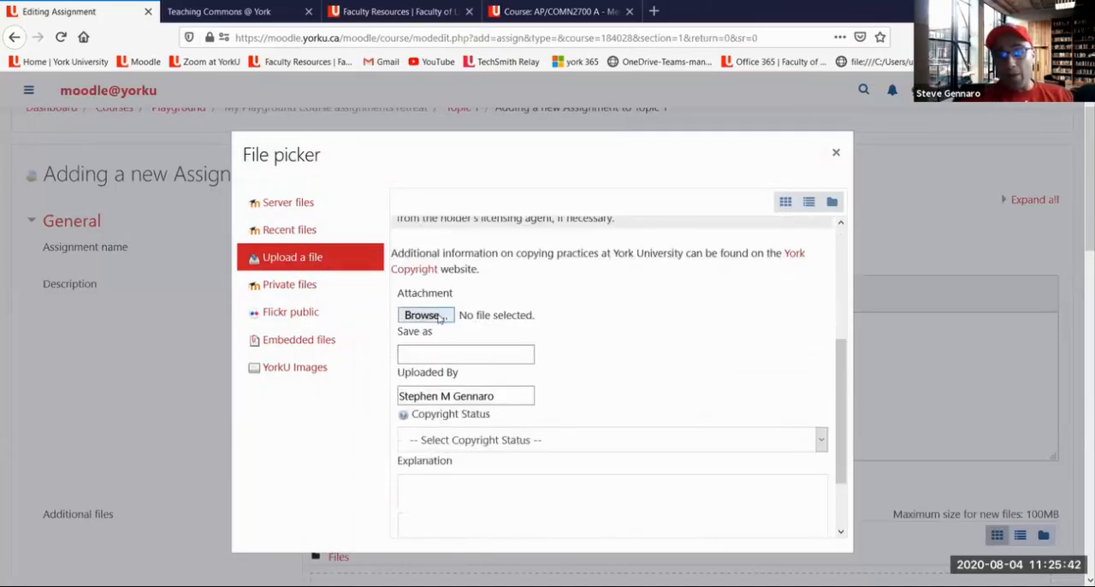
left_click(439, 317)
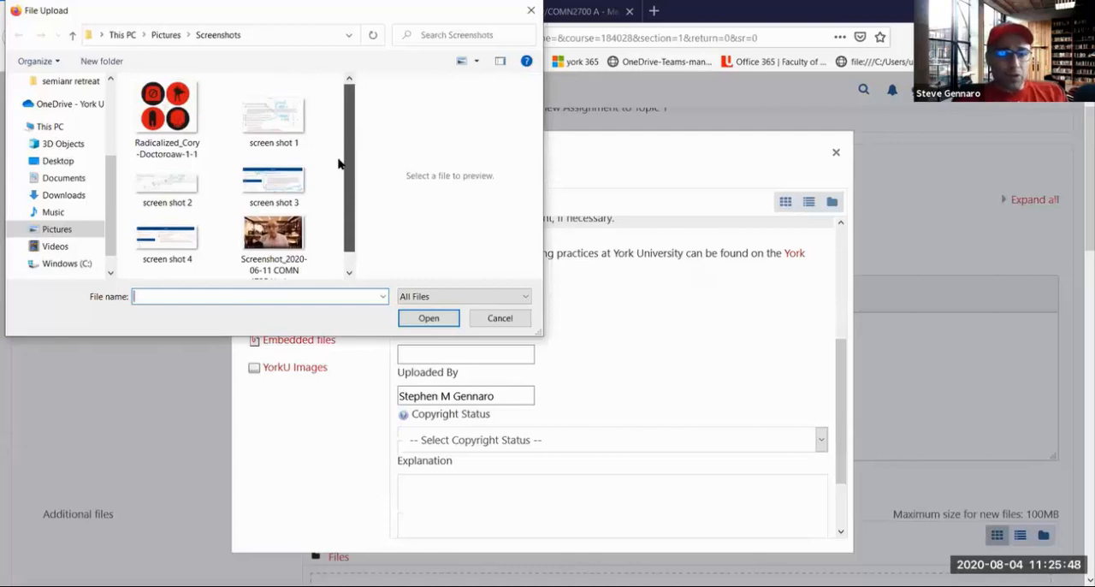
left_click(50, 161)
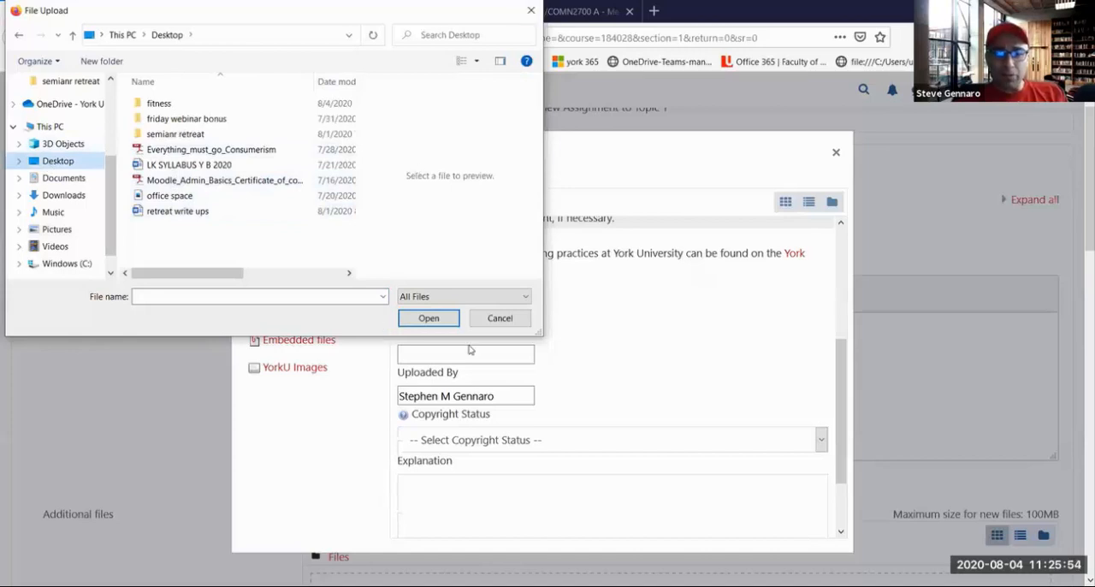
left_click(52, 196)
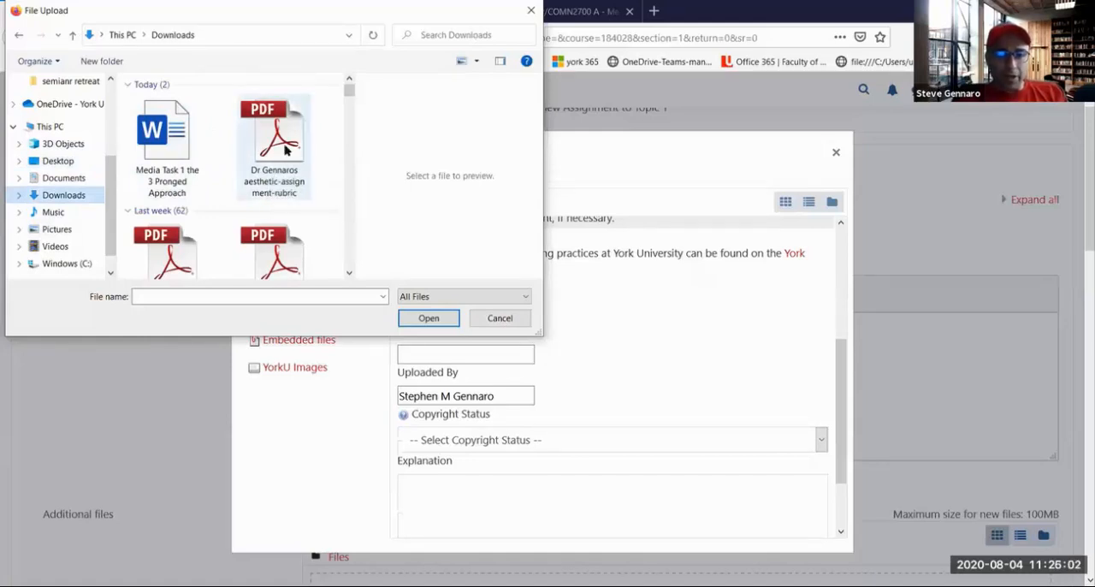
left_click(285, 150)
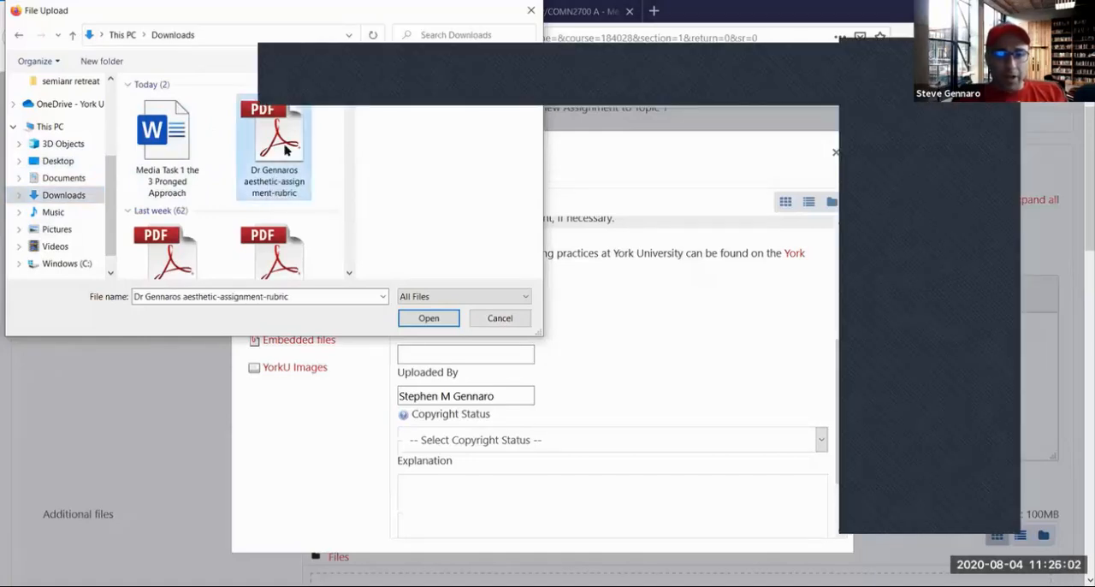
left_click(425, 322)
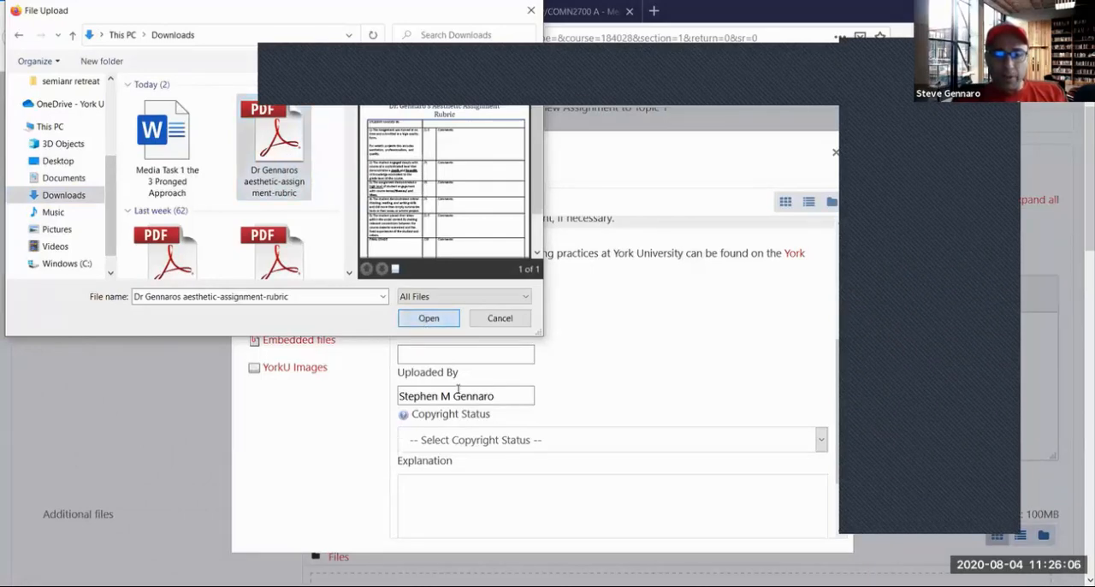
Set the copyright status to "I hold the copyright to this material", upload the rubric file, and insert its link in the description
left_click(478, 440)
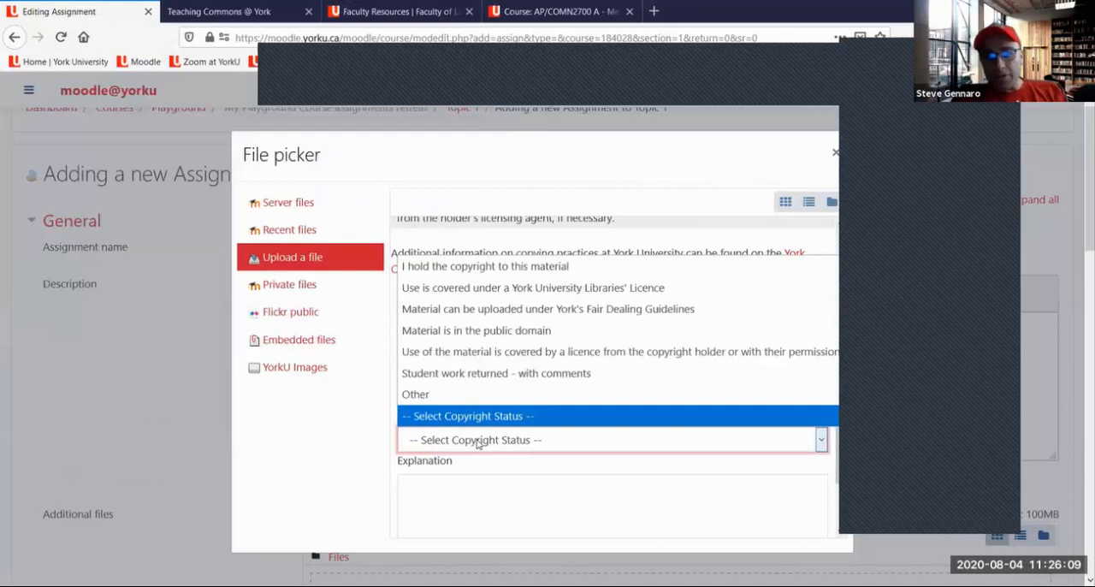
left_click(565, 270)
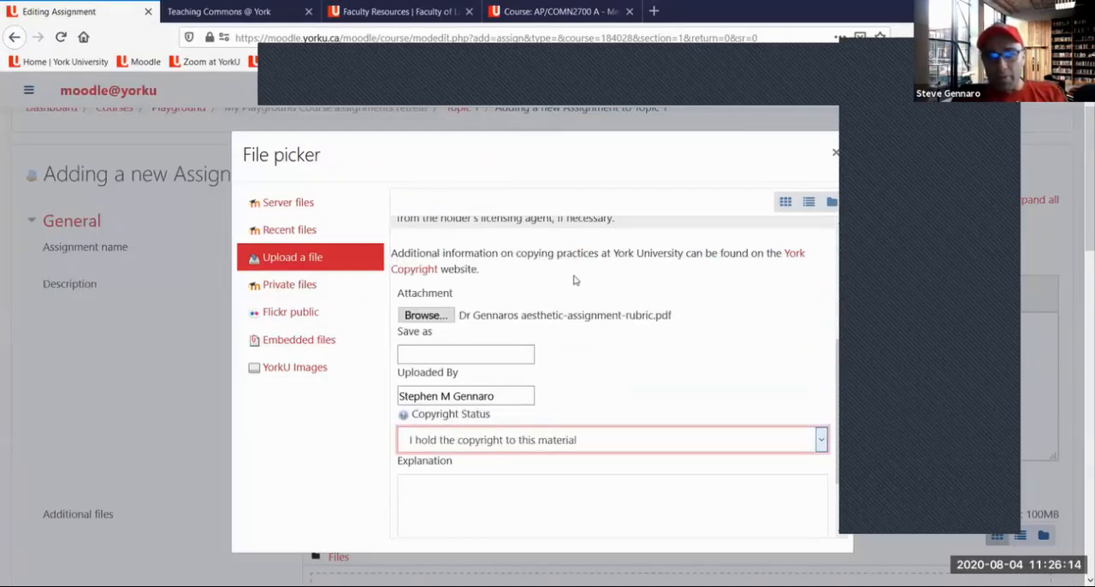
scroll(564, 372, "down", 2)
left_click(608, 517)
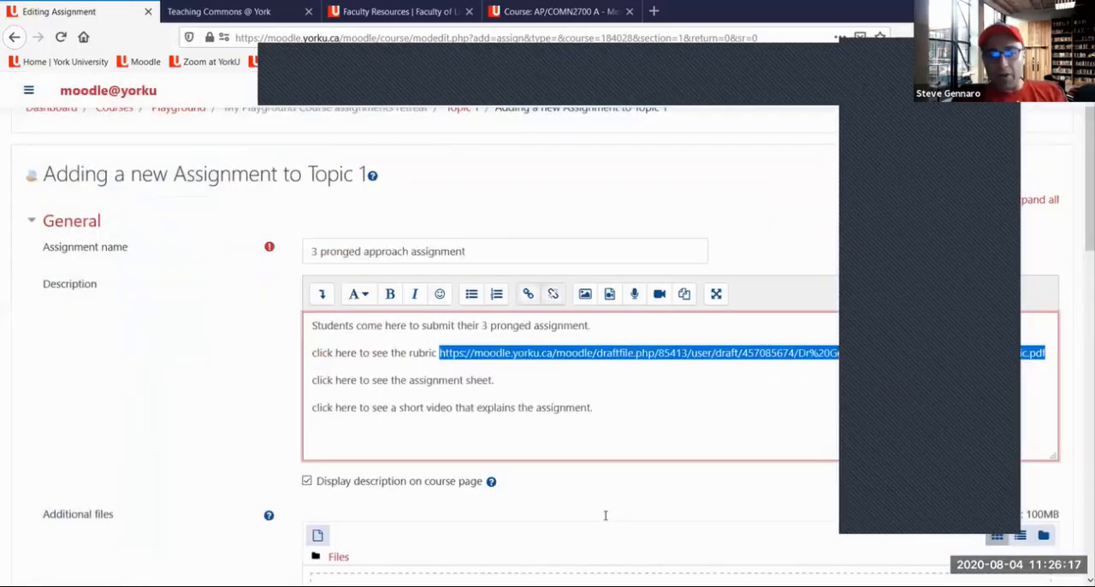
left_click(627, 393)
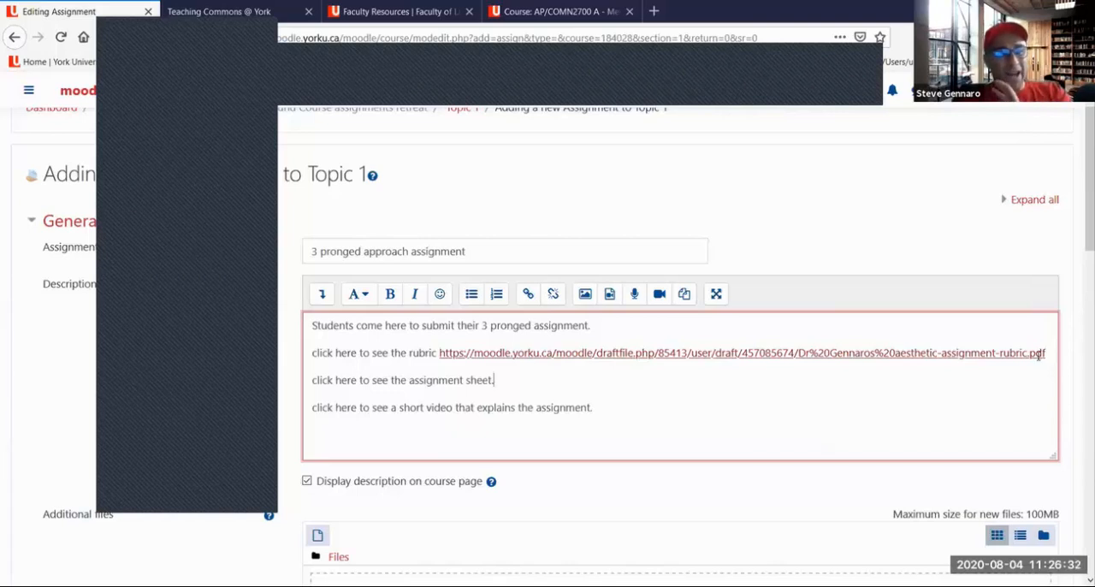
Cut the long rubric URL that follows "click here to see the rubric" in the description
left_click_drag(1037, 353, 441, 360)
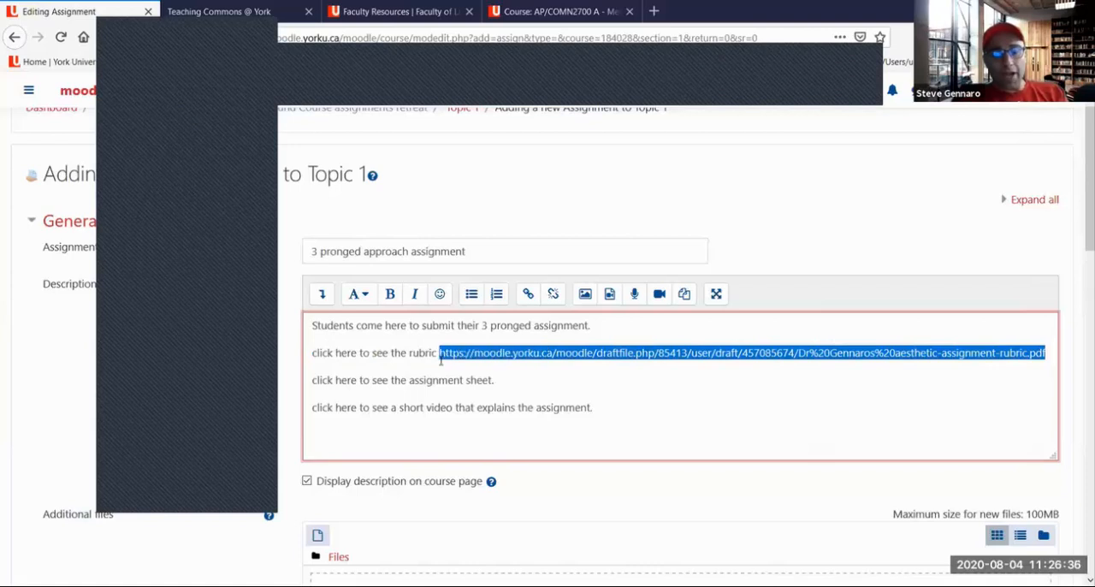
right_click(451, 353)
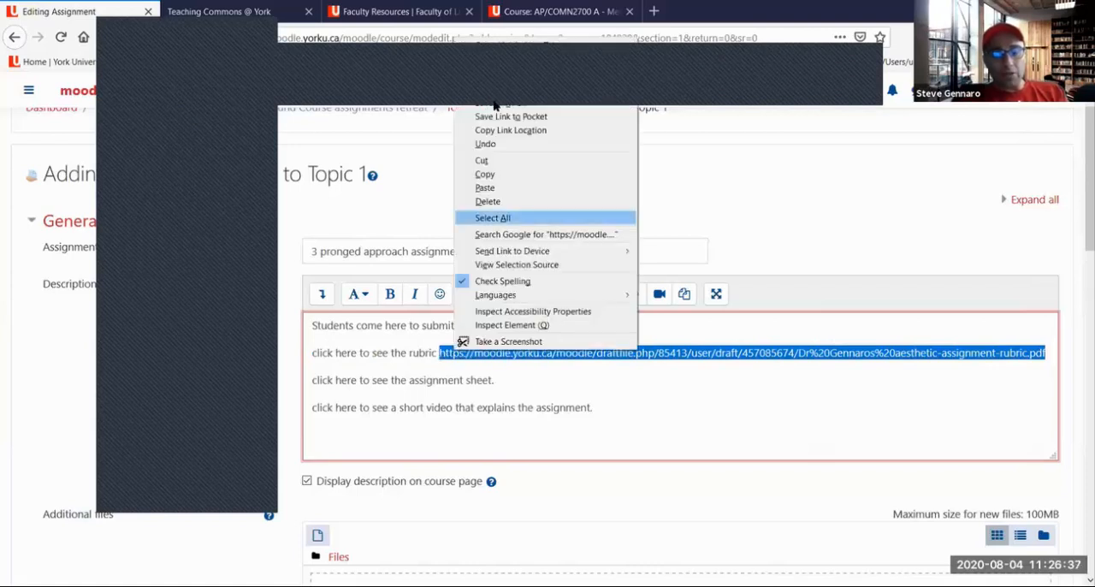
left_click(496, 164)
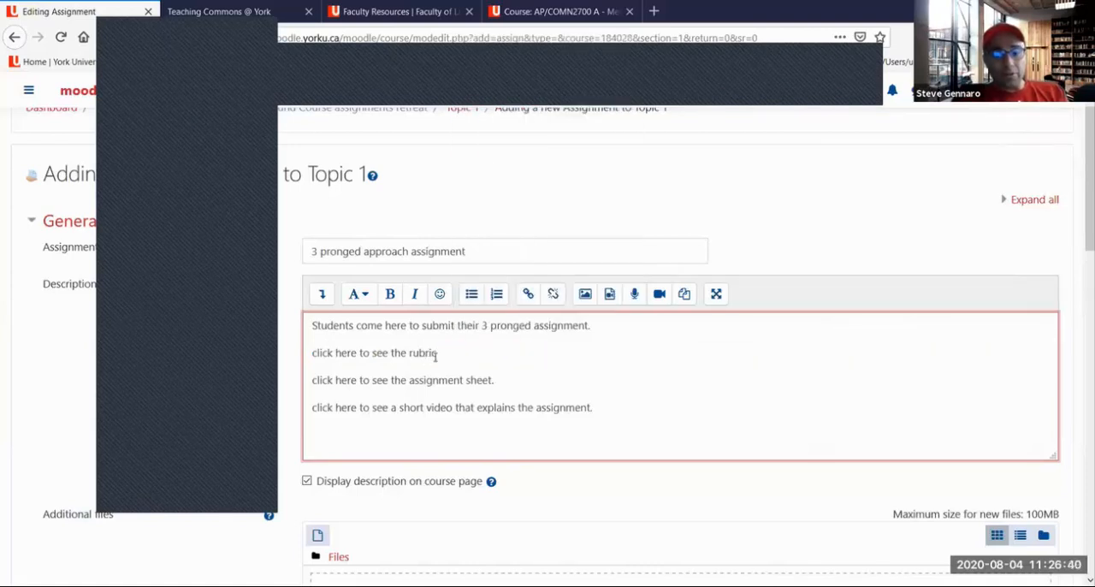
Link the words "click here" in the rubric line to the rubric PDF's URL
left_click_drag(312, 353, 357, 353)
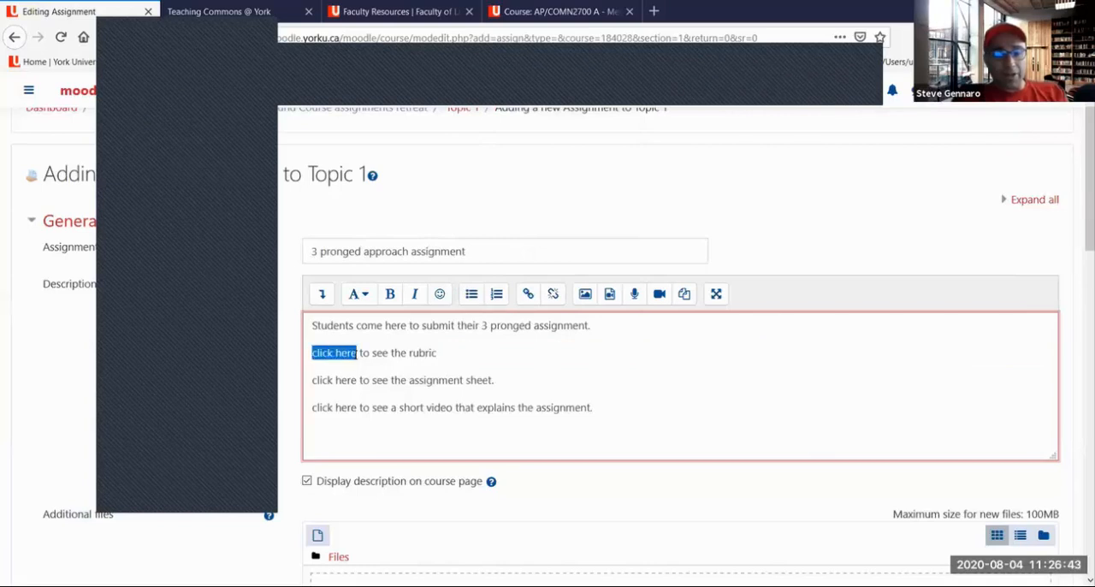
left_click(528, 295)
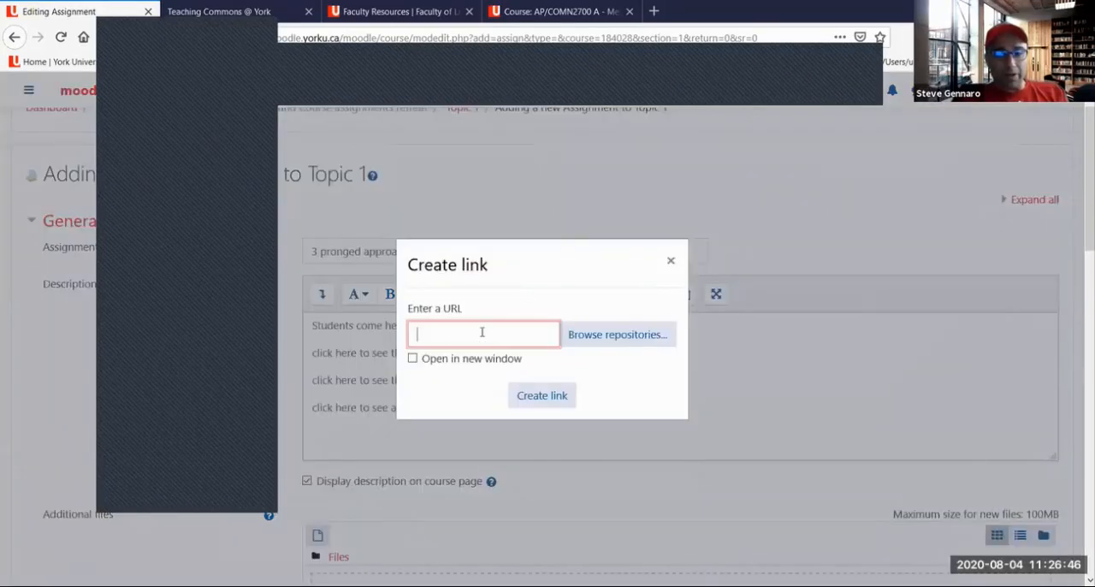
right_click(481, 333)
left_click(510, 385)
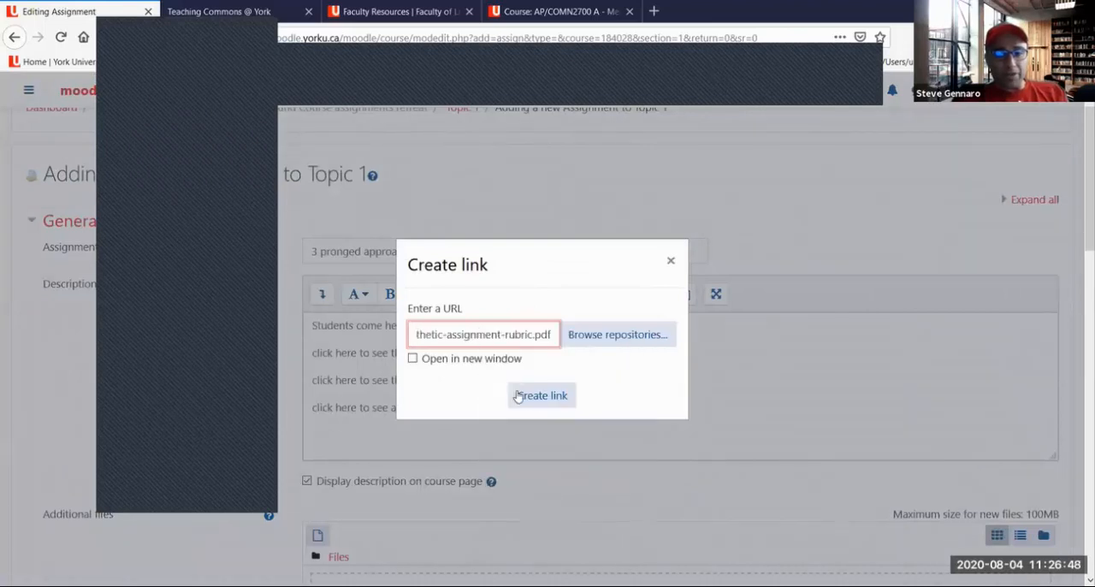
left_click(541, 395)
Paste the full rubric URL at the end of the "click here to see the rubric" line
left_click(502, 360)
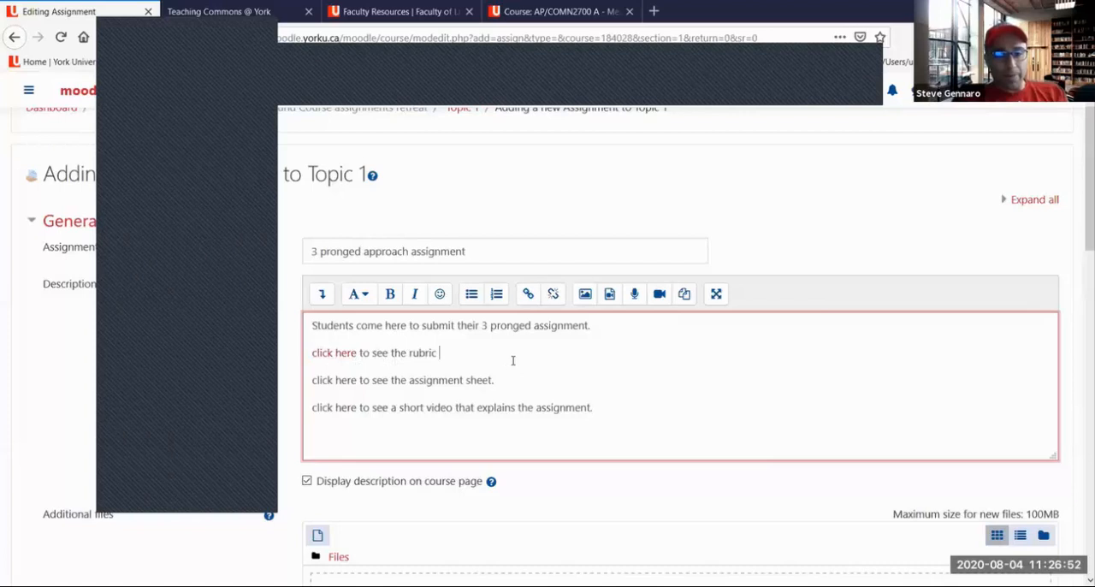
scroll(542, 341, "down", 2)
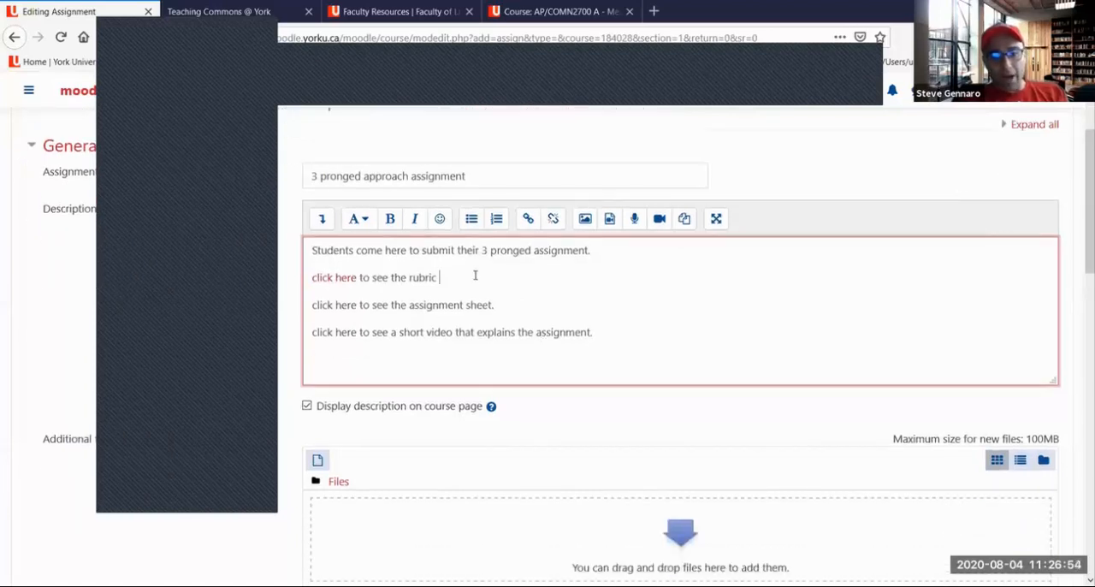
key("ctrl+v")
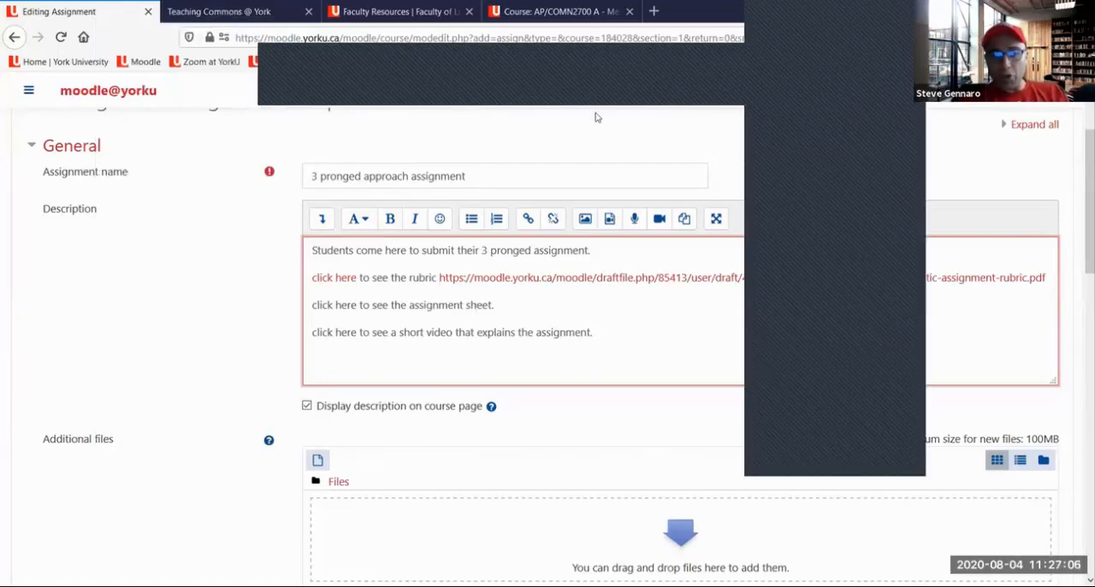
Draw red arrows to "click here" and the link icon, circle the add-file icon, point to it from "Additional files", and clear the drawings
mouse_move(166, 303)
left_mouse_down()
mouse_move(295, 278)
mouse_move(303, 289)
left_mouse_up()
mouse_move(226, 297)
left_mouse_down()
mouse_move(527, 214)
mouse_move(517, 223)
left_mouse_up()
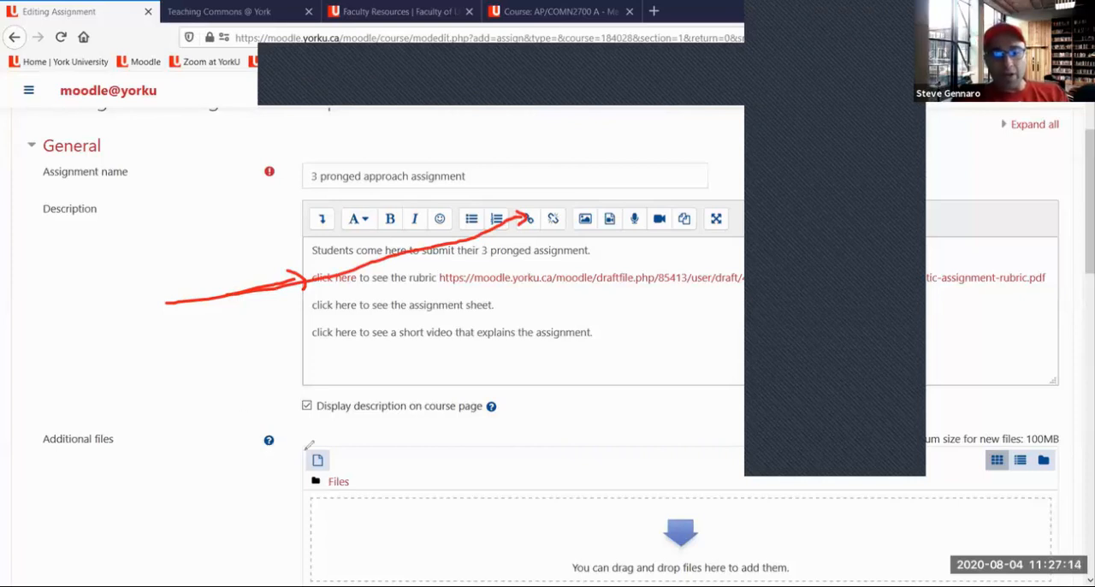
mouse_move(312, 434)
left_mouse_down()
mouse_move(344, 469)
mouse_move(351, 445)
mouse_move(347, 463)
mouse_move(322, 443)
left_mouse_up()
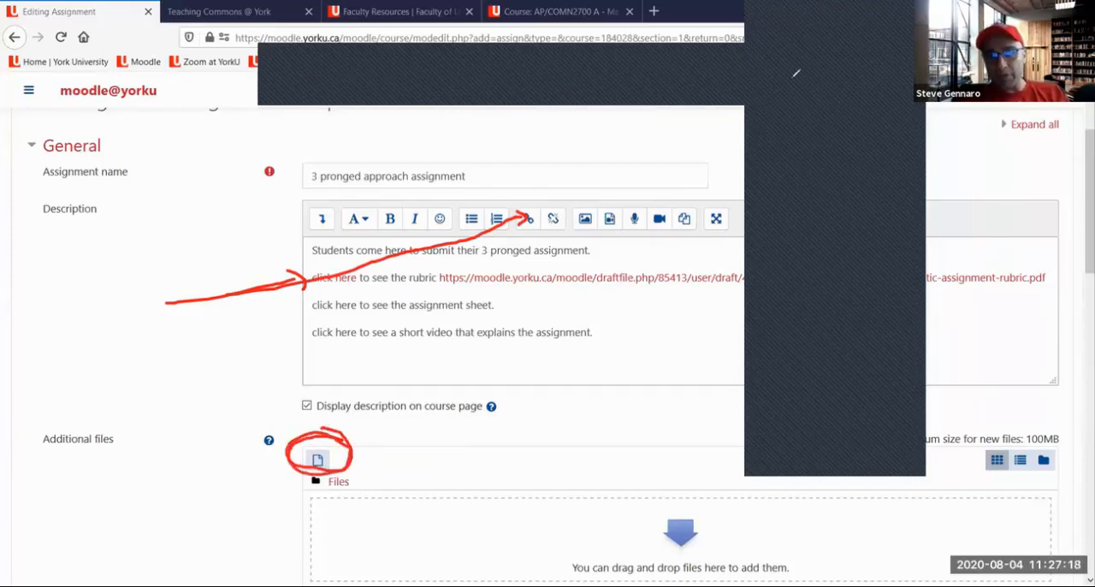
mouse_move(41, 460)
left_mouse_down()
mouse_move(173, 452)
mouse_move(285, 463)
left_mouse_up()
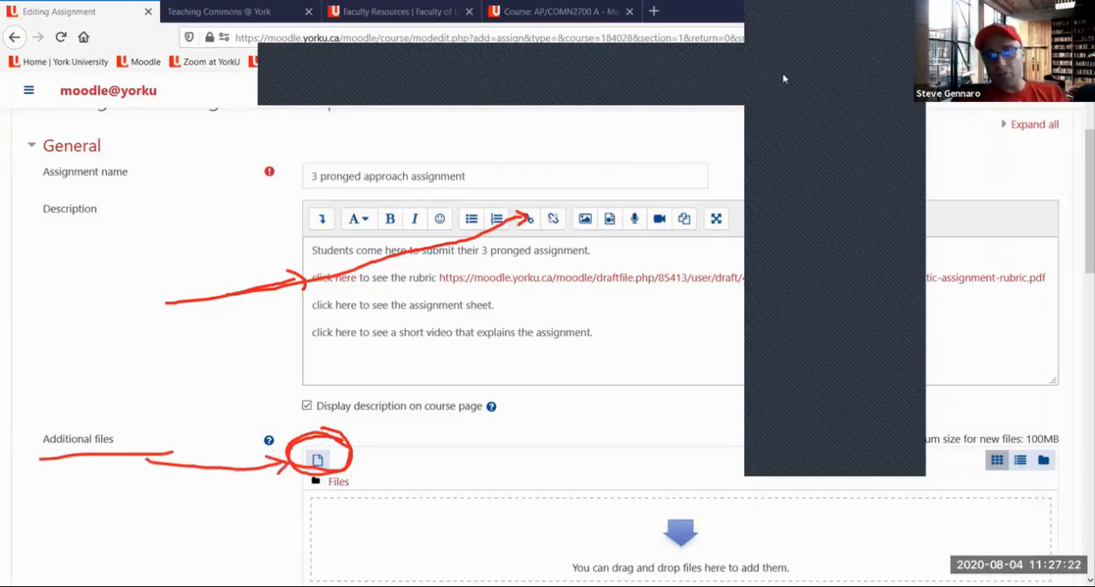
left_click(735, 101)
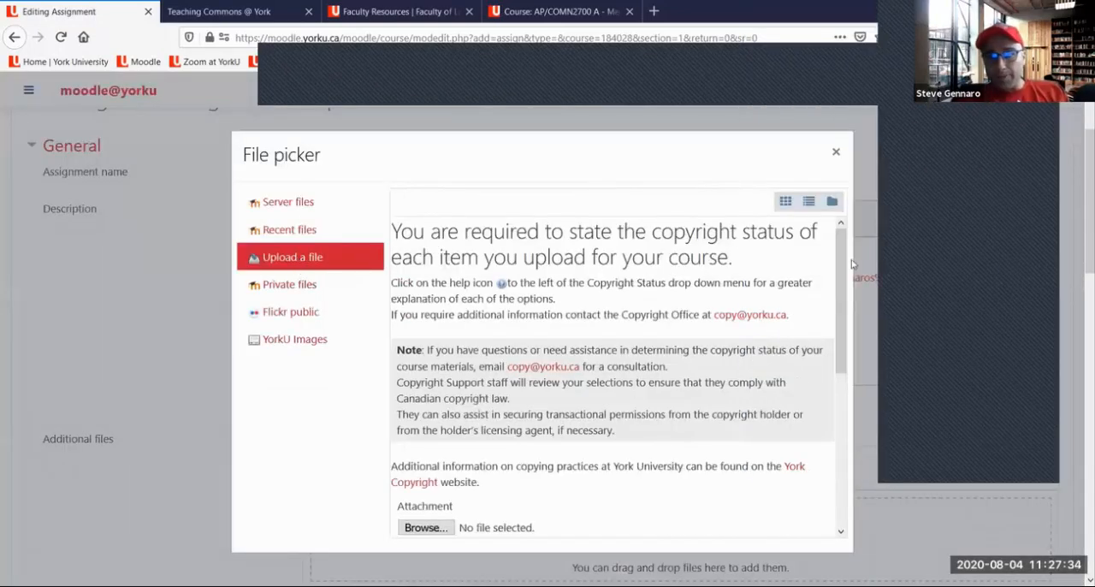
Upload the aesthetic-assignment-rubric PDF from Downloads as an additional file, with copyright status "I hold the copyright to this material"
scroll(448, 392, "down", 3)
left_click(432, 351)
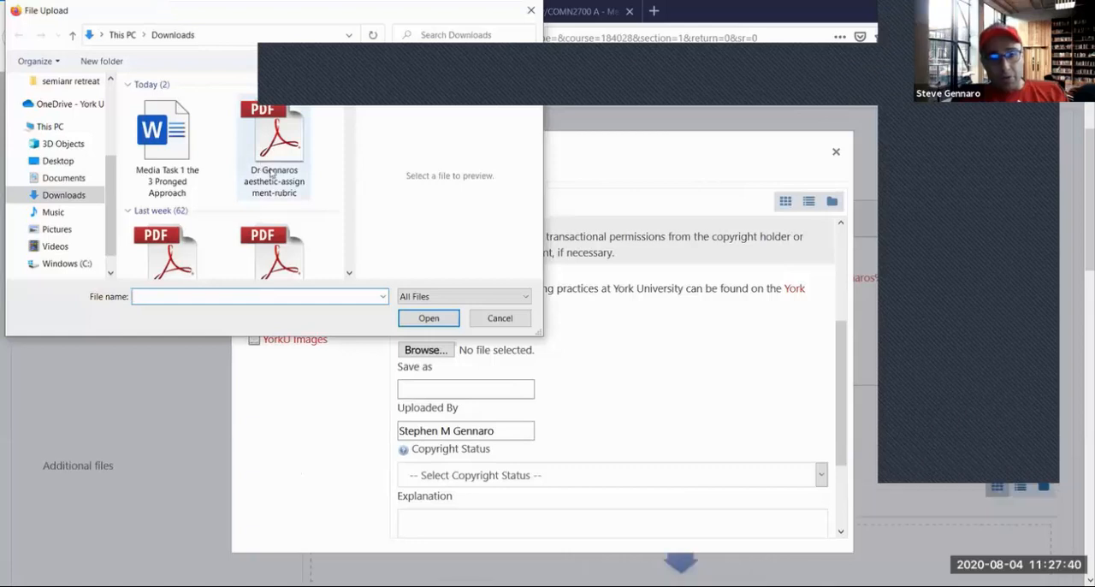
left_click(274, 150)
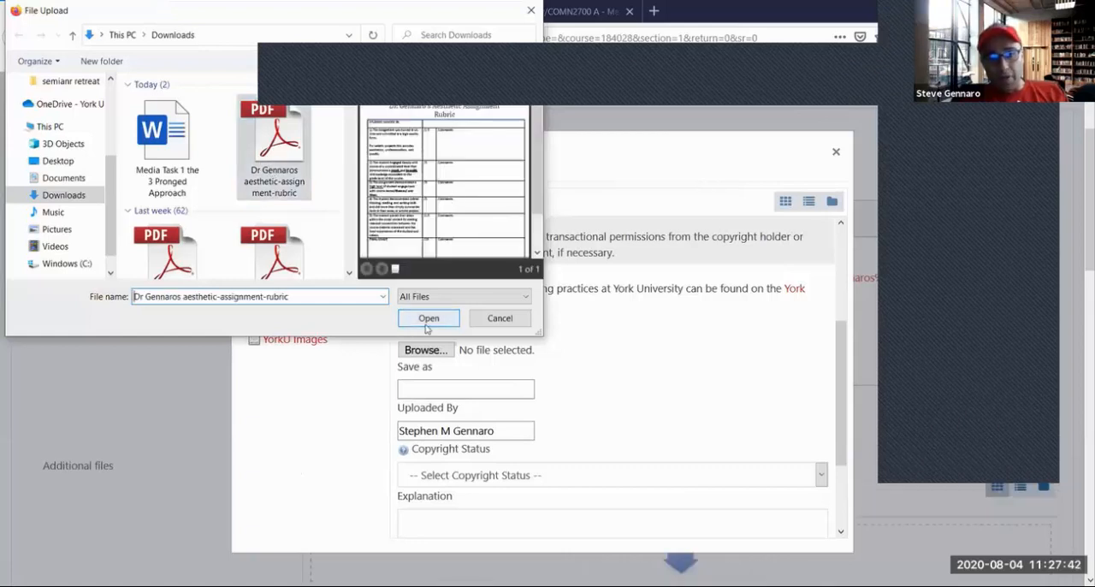
left_click(428, 318)
scroll(590, 379, "down", 3)
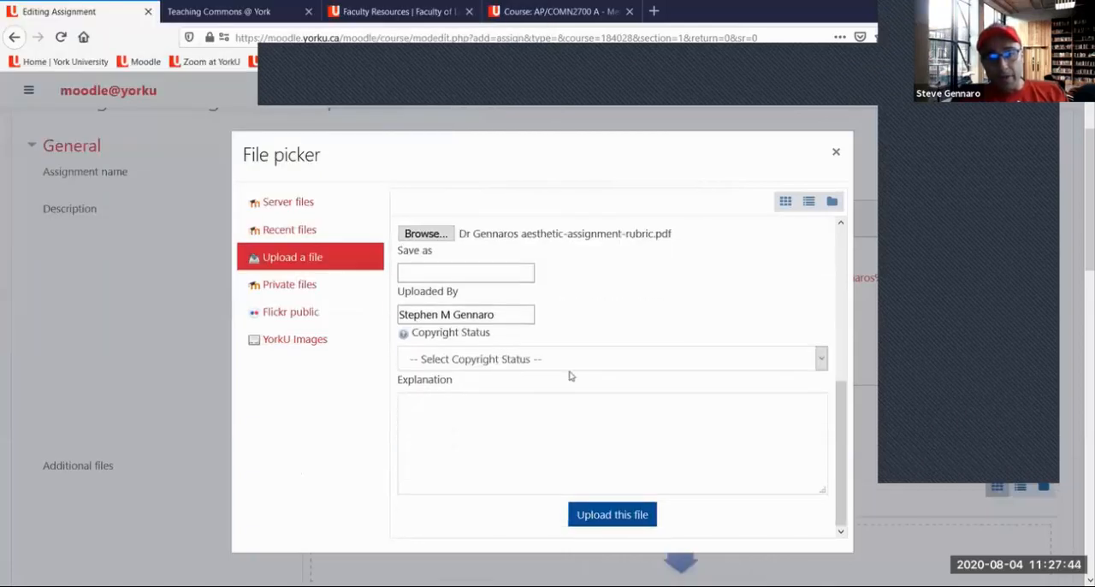
left_click(565, 364)
left_click(594, 383)
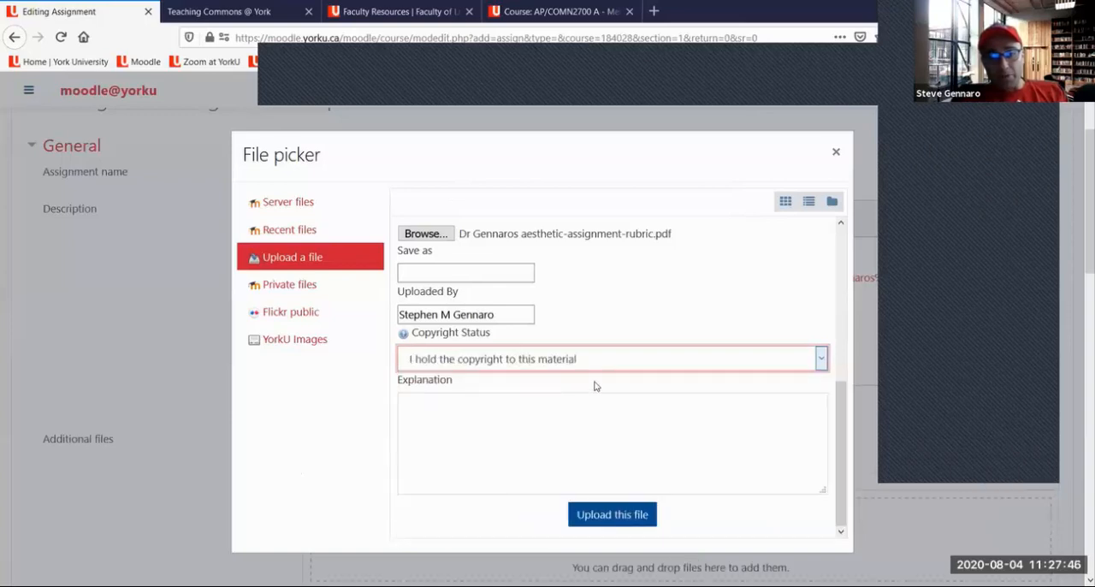
scroll(602, 405, "down", 1)
scroll(602, 405, "down", 2)
left_click(600, 373)
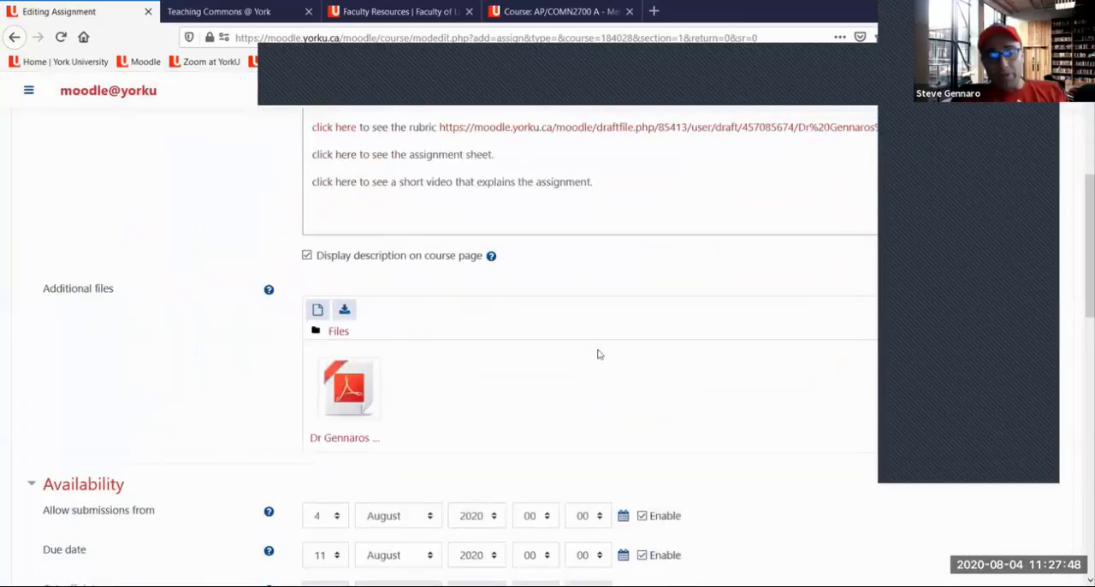
Open the Word document "Media Task 1 the 3 Pronged Approach" and review its task instructions, charts, due date and submission notes
scroll(557, 311, "up", 1)
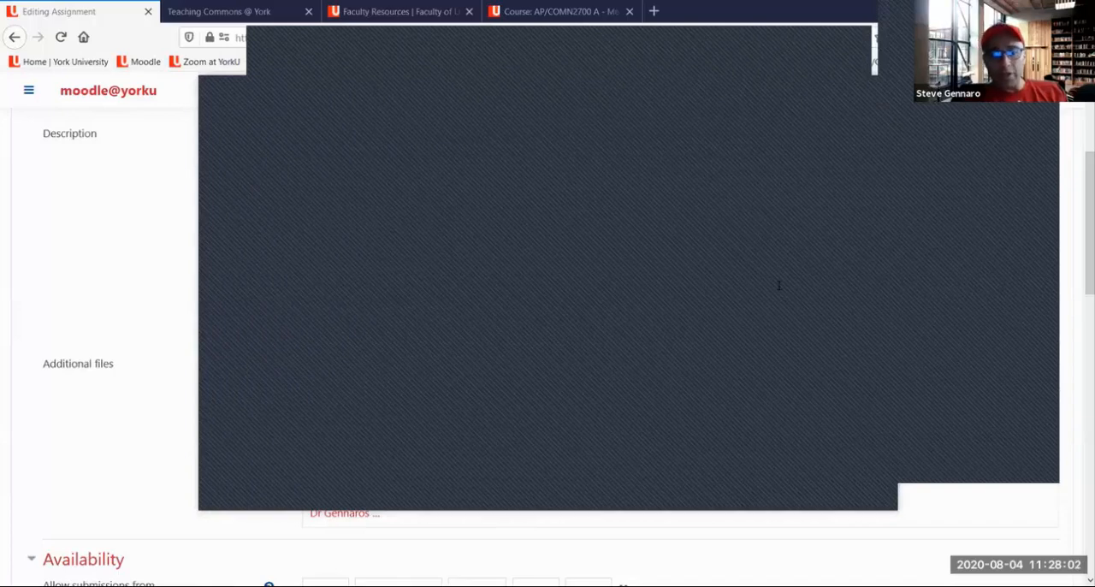
double_click(376, 410)
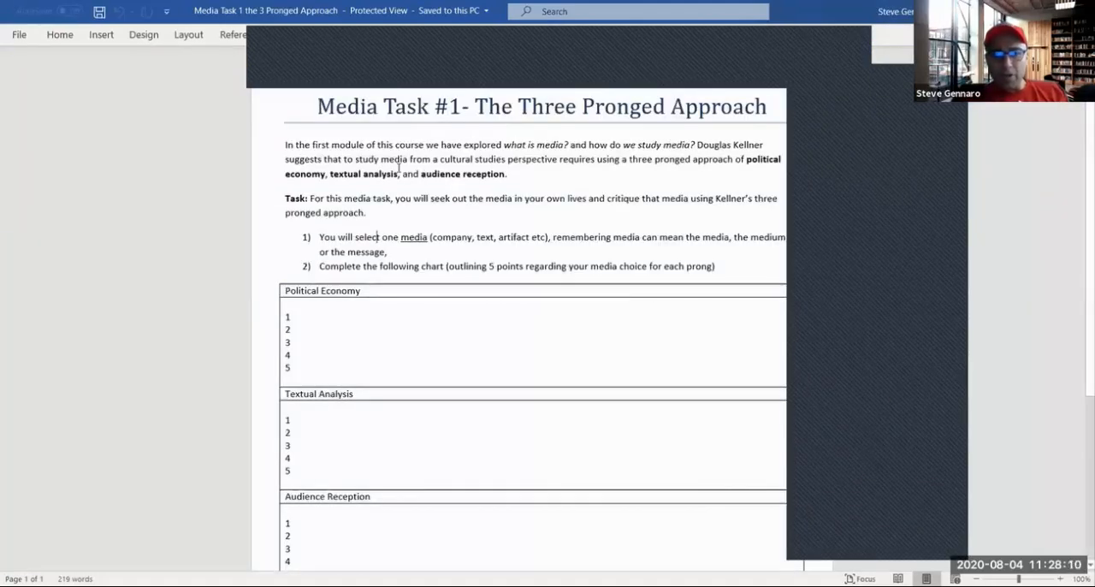
scroll(400, 159, "down", 4)
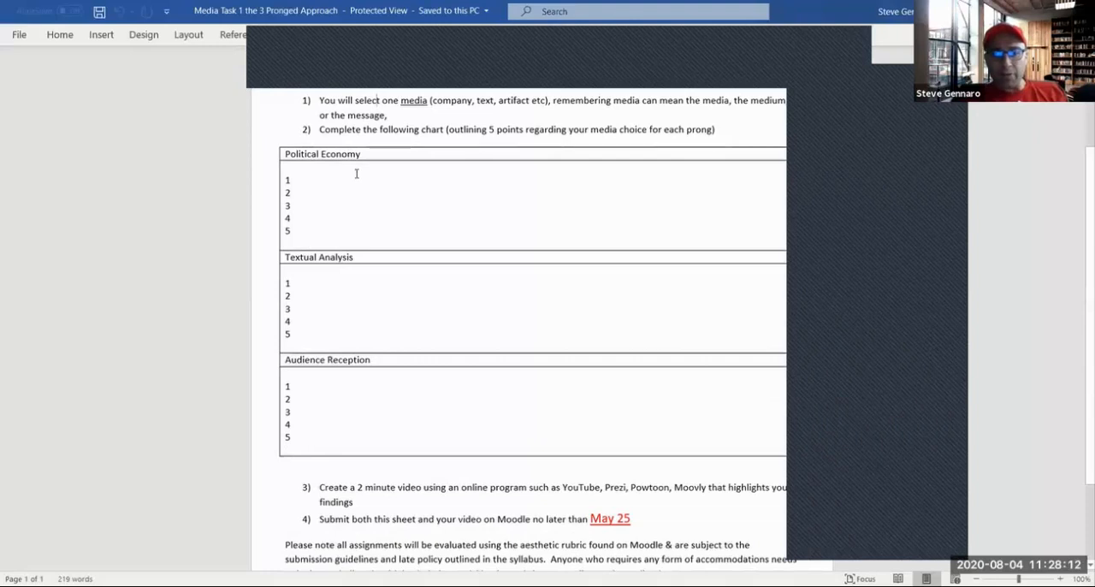
scroll(356, 168, "down", 2)
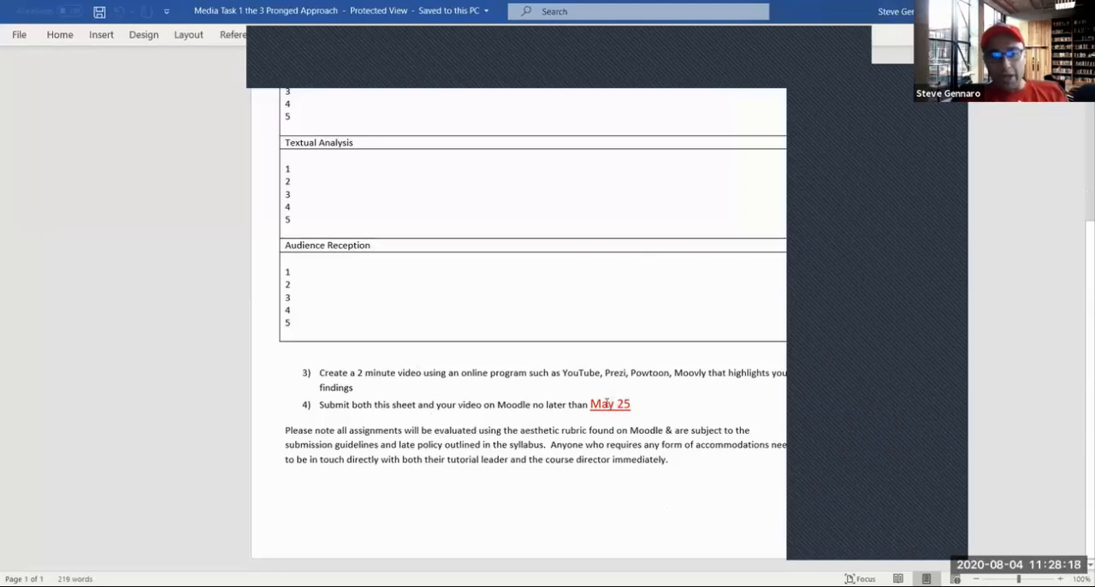
left_click_drag(618, 435, 495, 433)
left_click(449, 452)
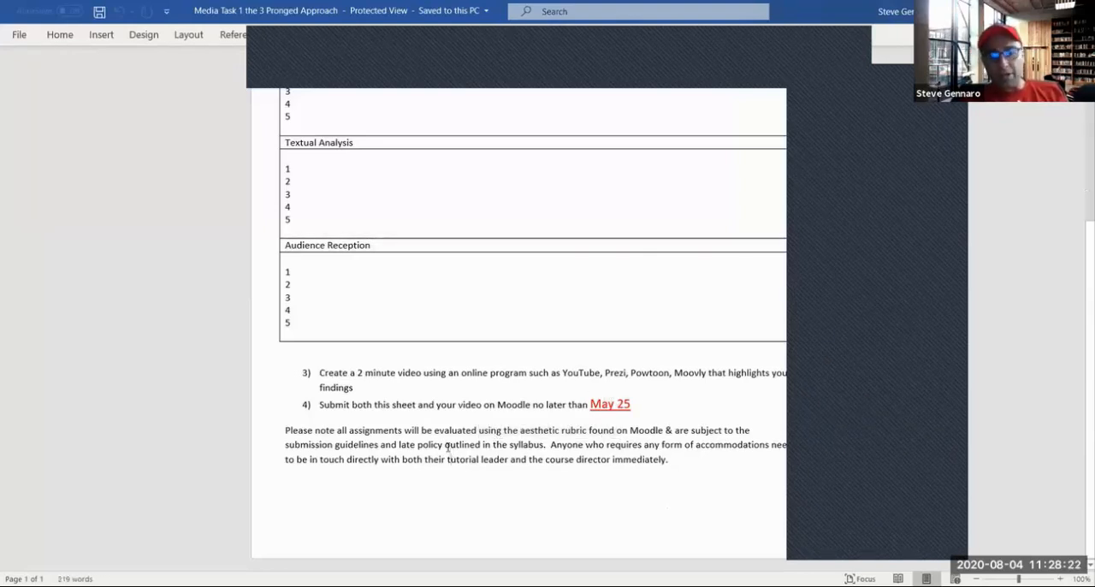
scroll(445, 447, "up", 5)
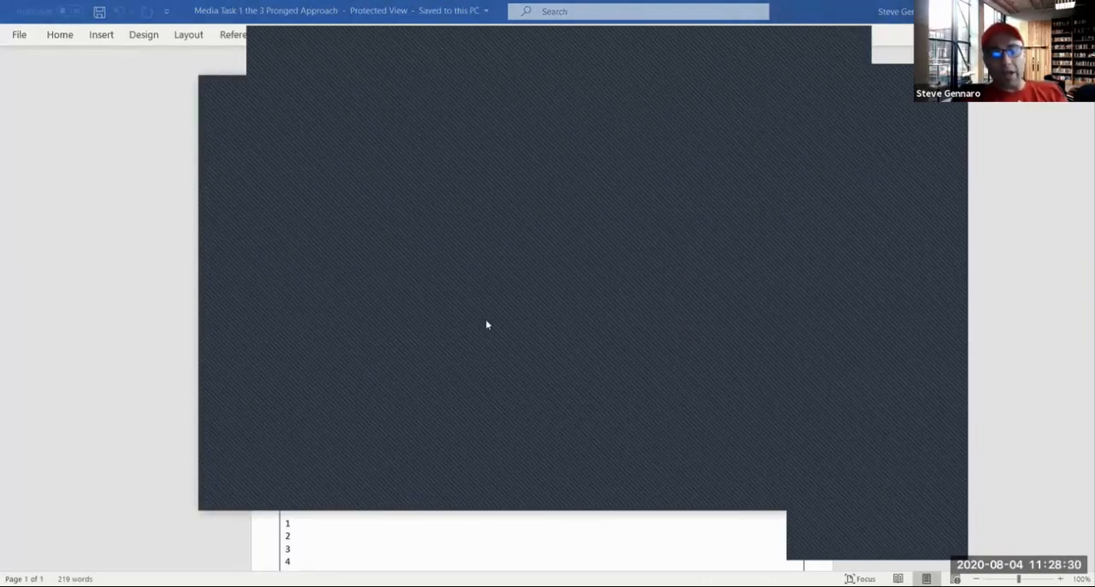
left_click(298, 245)
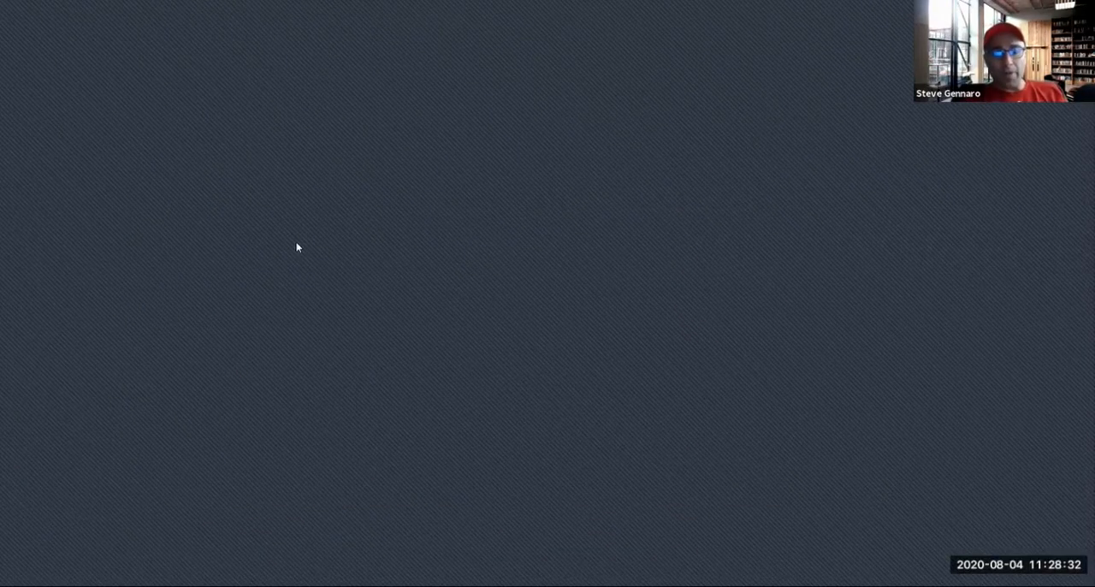
Delete the period ending the "click here to see the assignment sheet" line in the assignment description
left_click(508, 225)
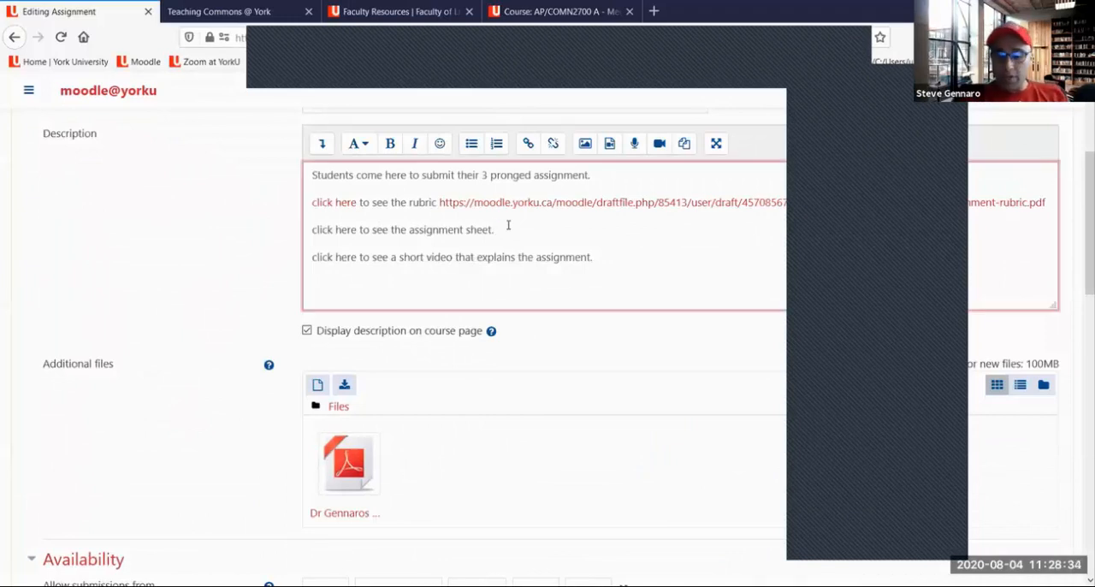
key("BackSpace")
left_click_drag(595, 202, 501, 256)
left_click(503, 229)
Insert a link to "Media Task 1 the 3 Pronged Approach.docx" after "assignment sheet", uploading the file as "I hold the copyright to this material"
left_click(528, 143)
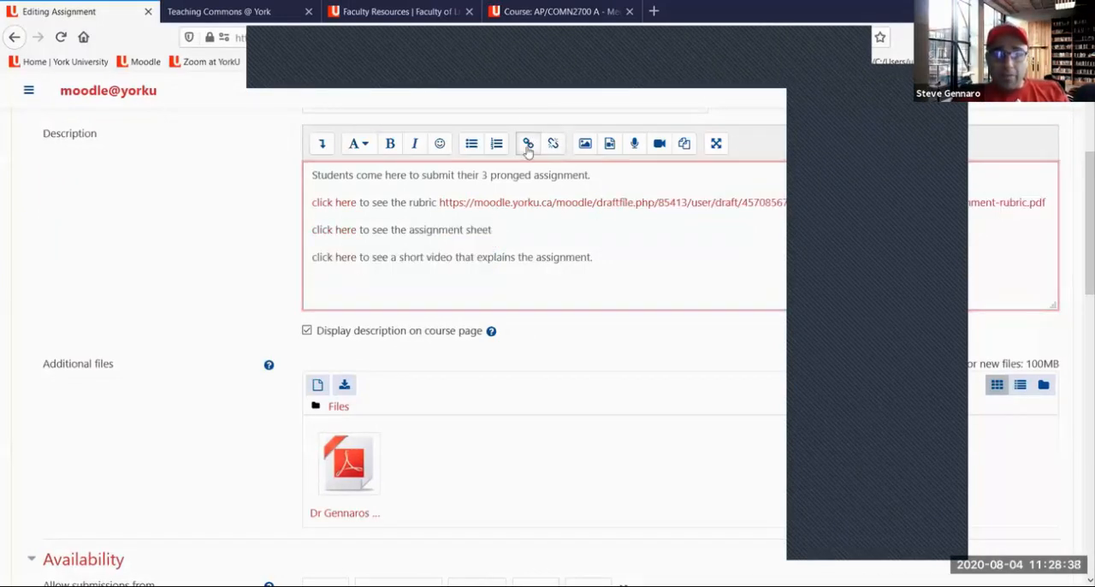
left_click(623, 340)
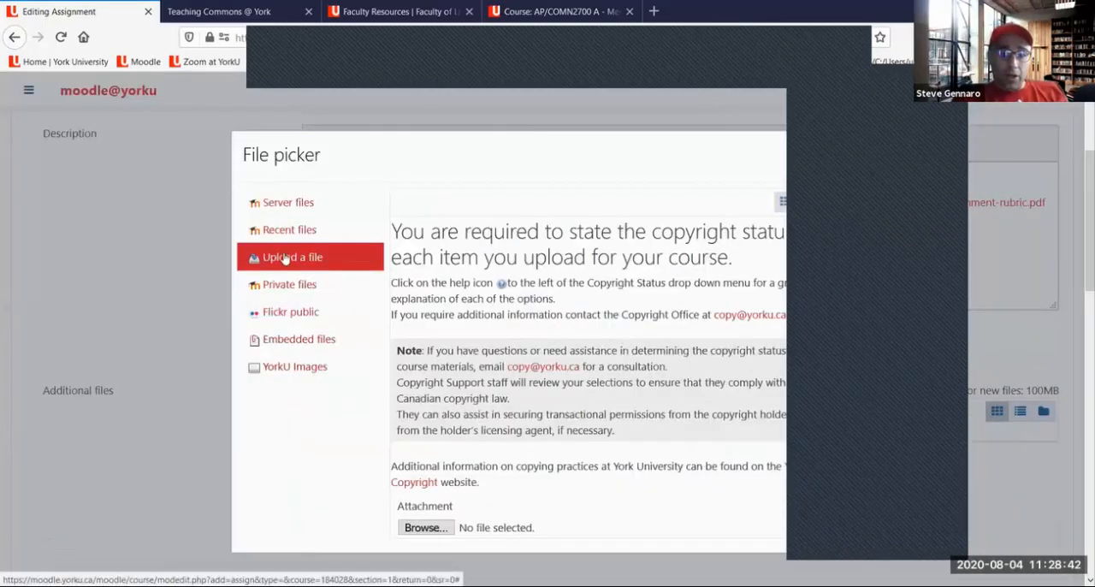
scroll(634, 342, "down", 3)
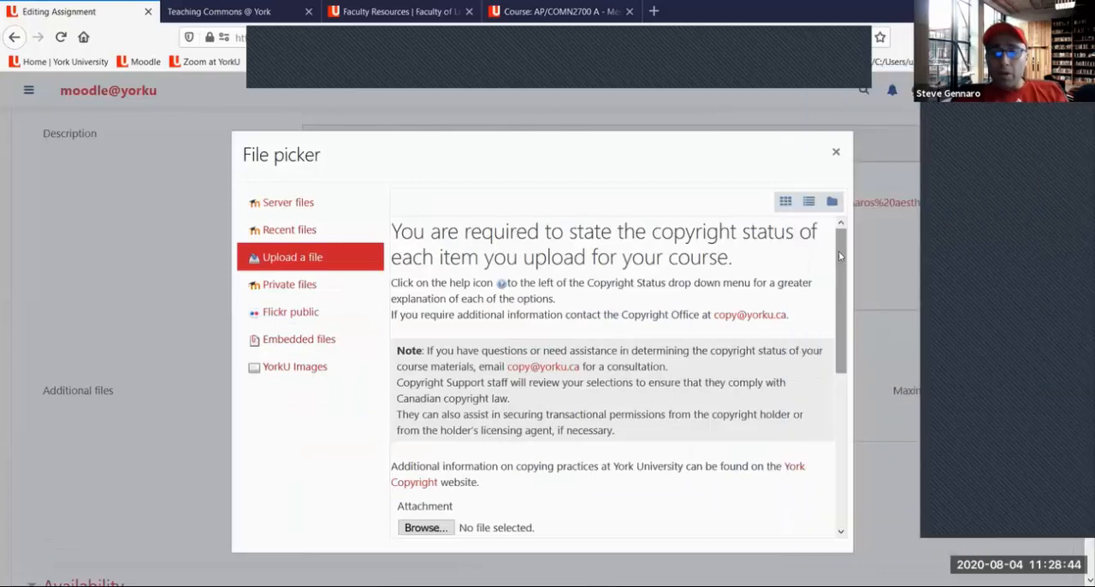
left_click(424, 424)
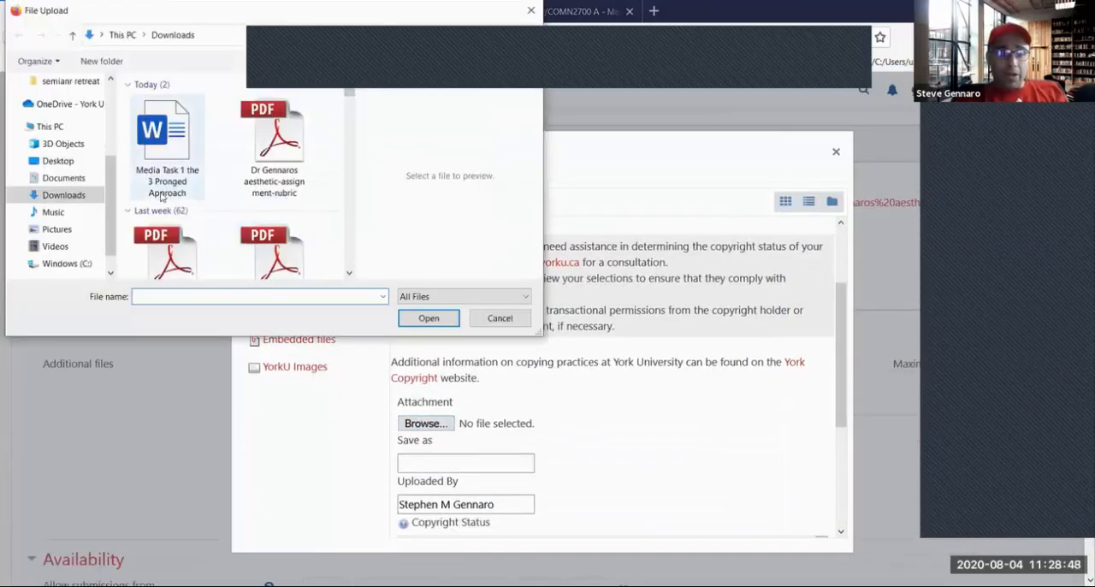
left_click(168, 155)
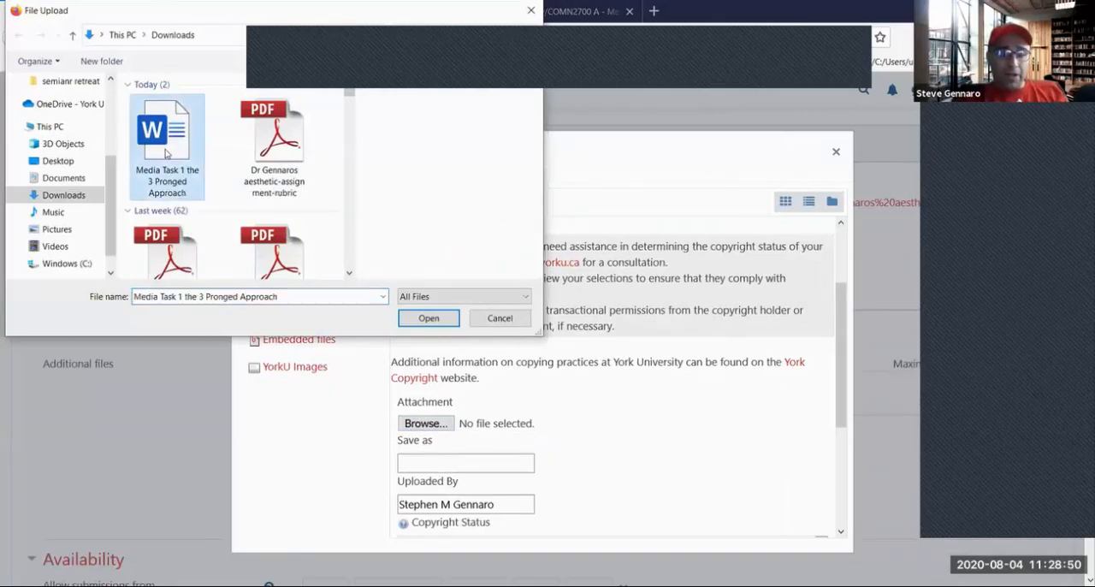
left_click(429, 319)
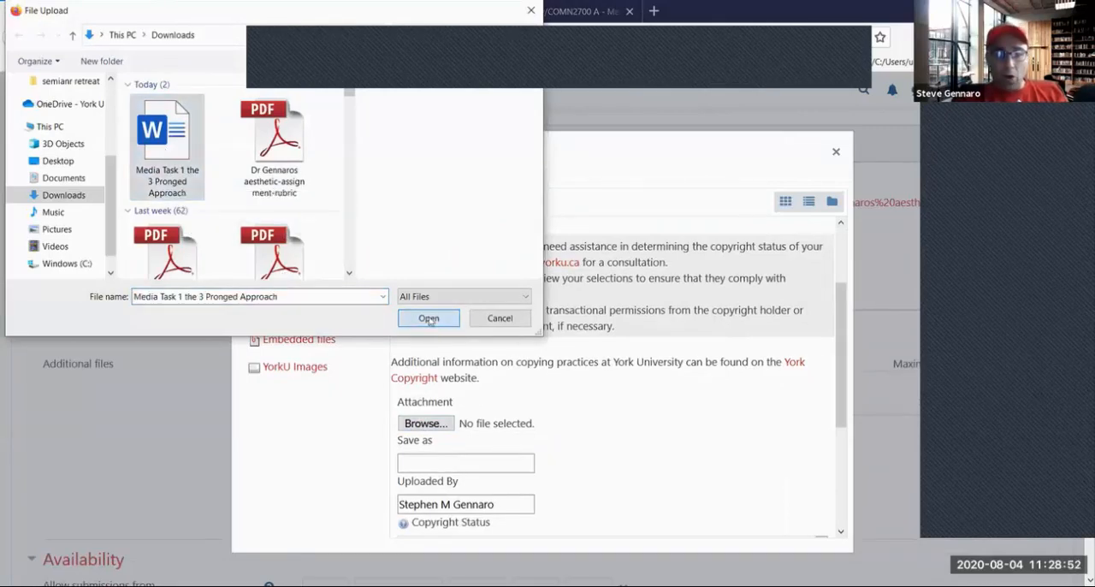
left_click_drag(844, 320, 856, 417)
left_click(613, 360)
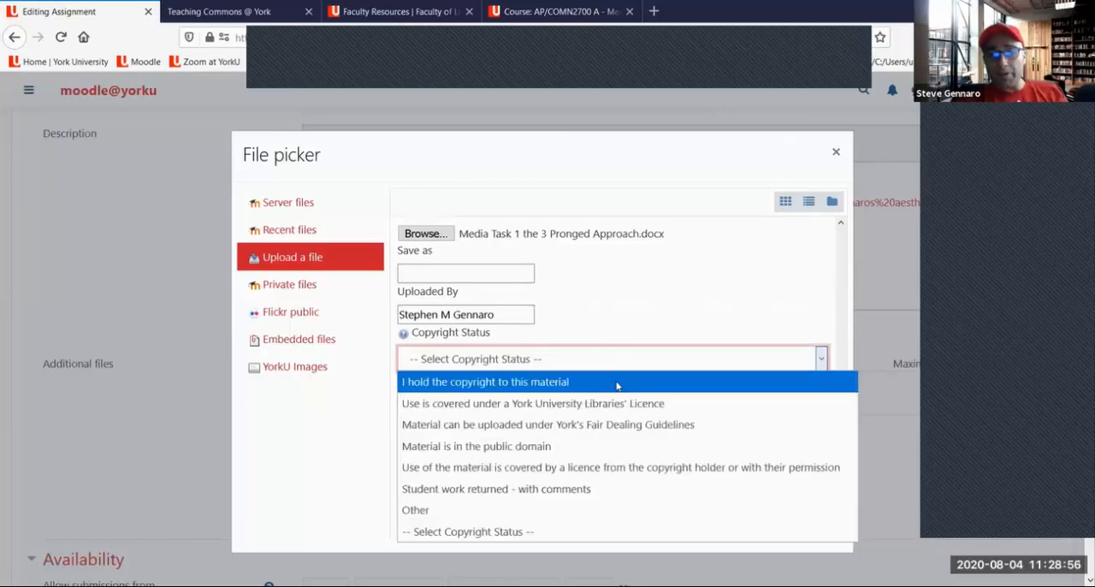
left_click(617, 385)
left_click(635, 515)
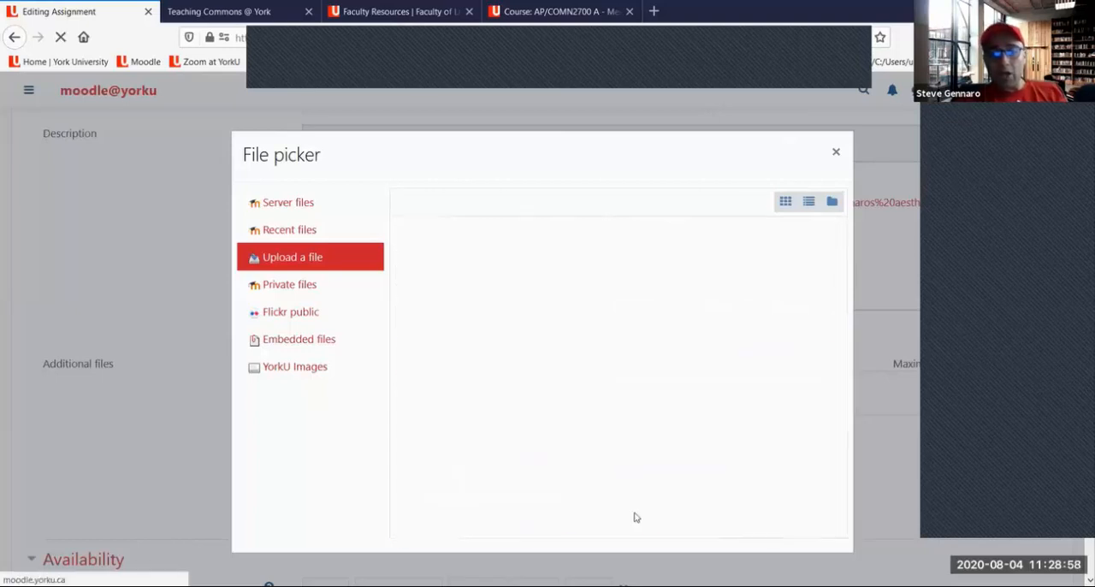
left_click(649, 273)
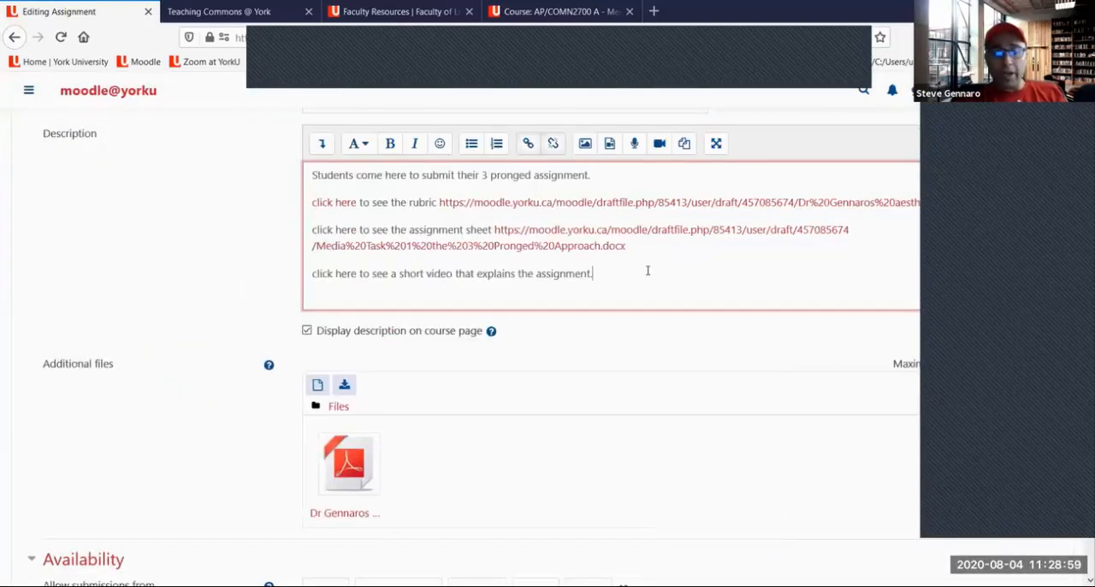
Copy the assignment sheet's URL and link the words "click here" on the same line to it
left_click_drag(624, 249, 496, 229)
right_click(522, 227)
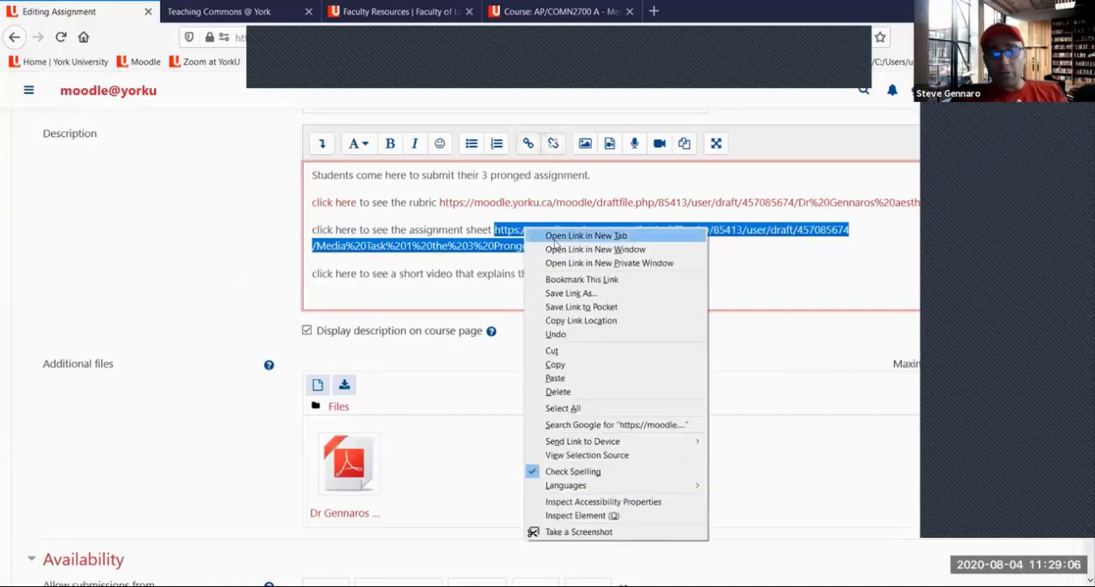
left_click(556, 365)
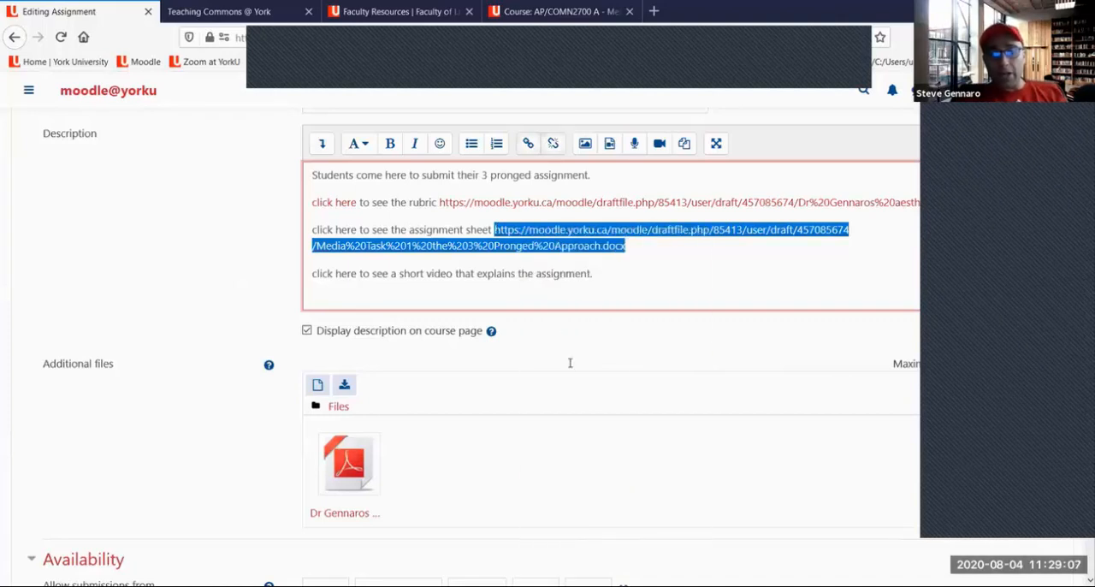
left_click(354, 227)
left_click_drag(356, 230, 306, 223)
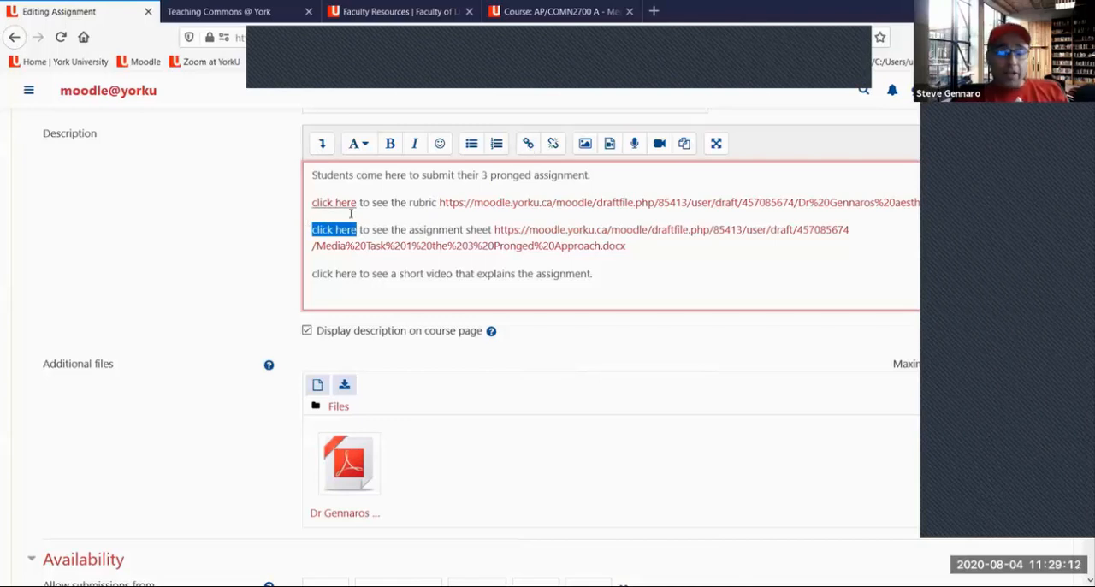
left_click(529, 145)
right_click(472, 331)
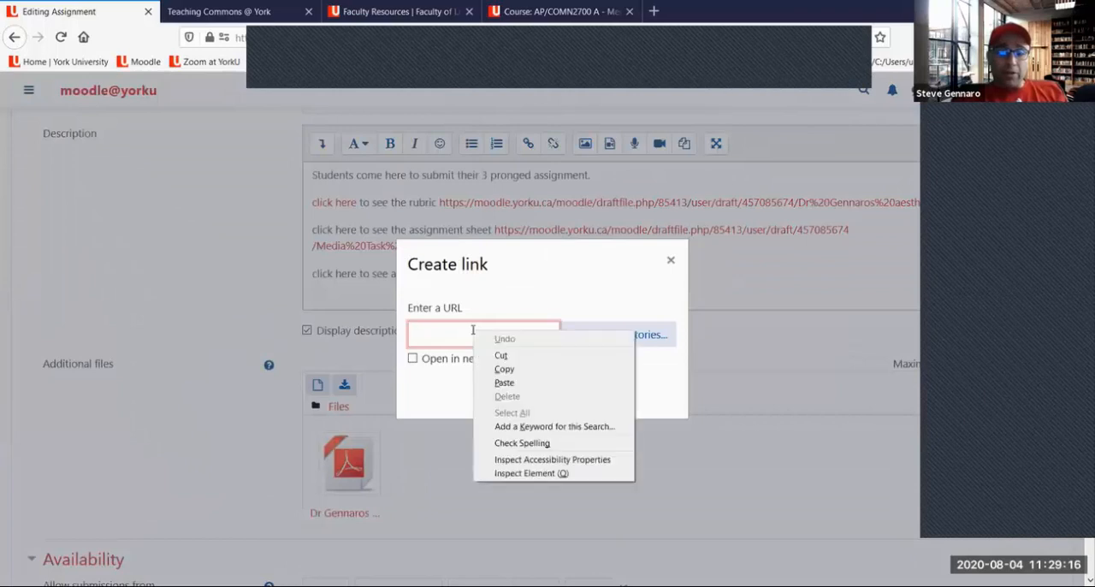
left_click(505, 383)
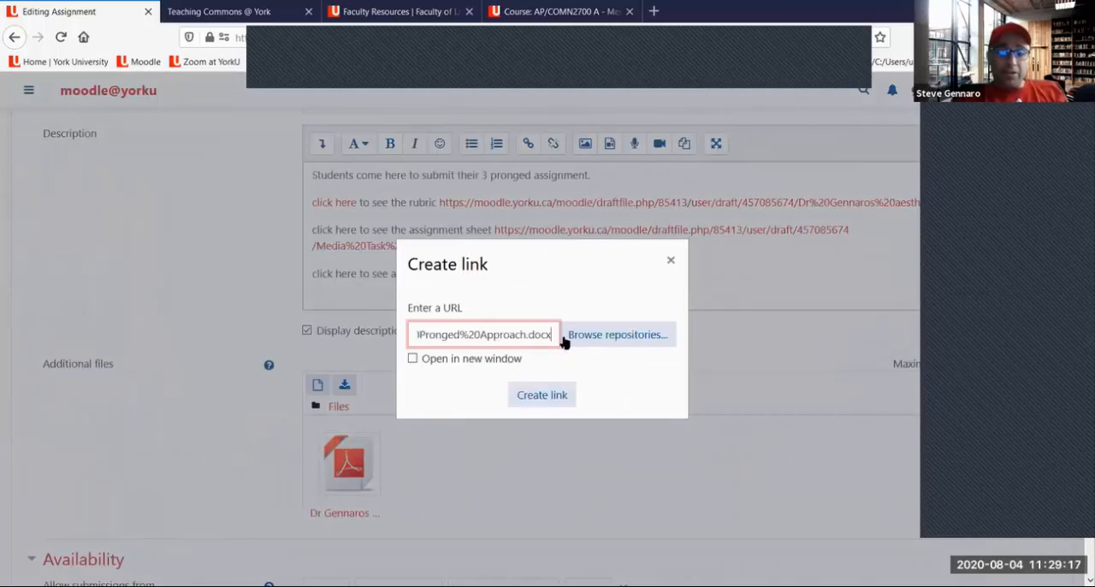
left_click(551, 395)
Delete the full URL from the end of the assignment sheet line and paste it back in the same place
left_click(383, 229)
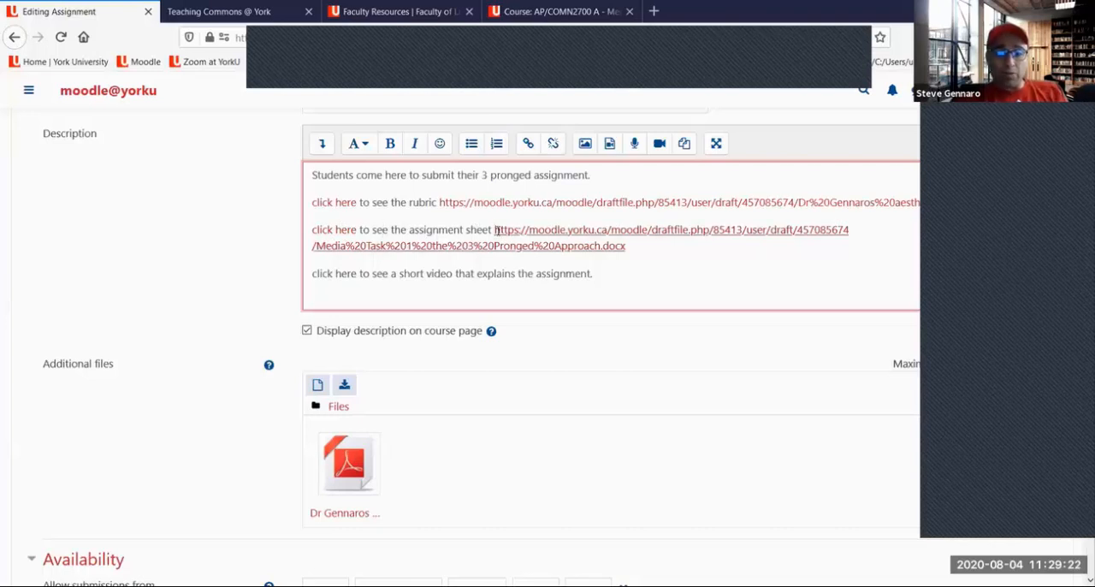
left_click_drag(497, 230, 627, 245)
key("BackSpace")
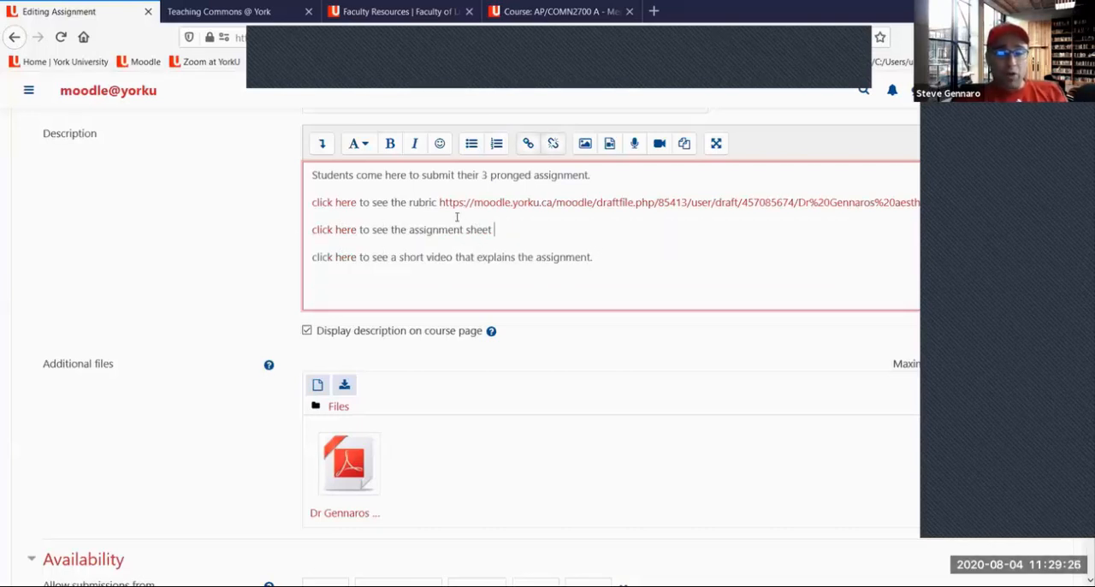
right_click(510, 230)
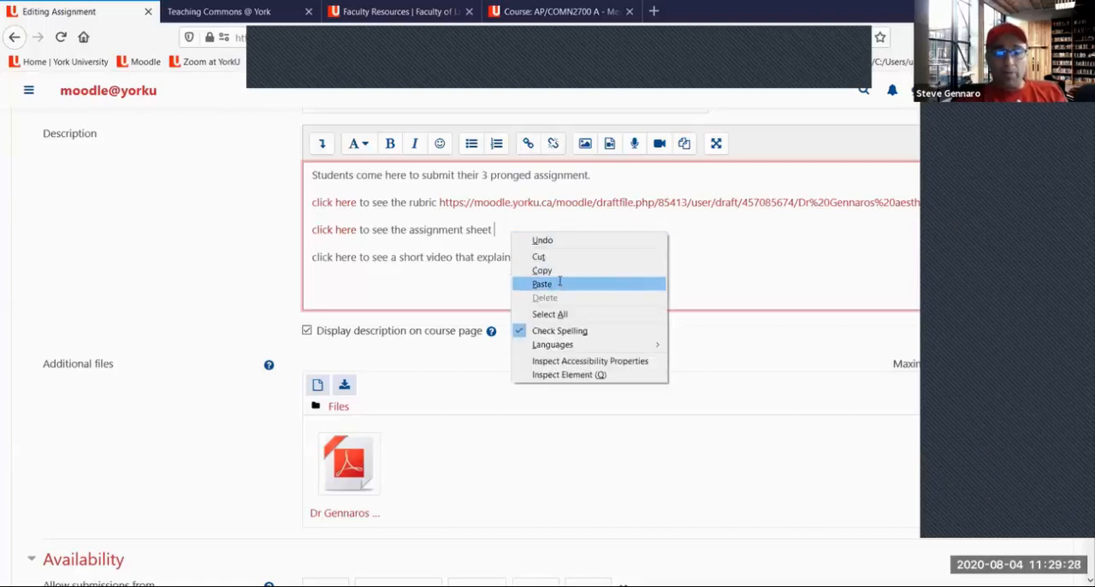
left_click(556, 282)
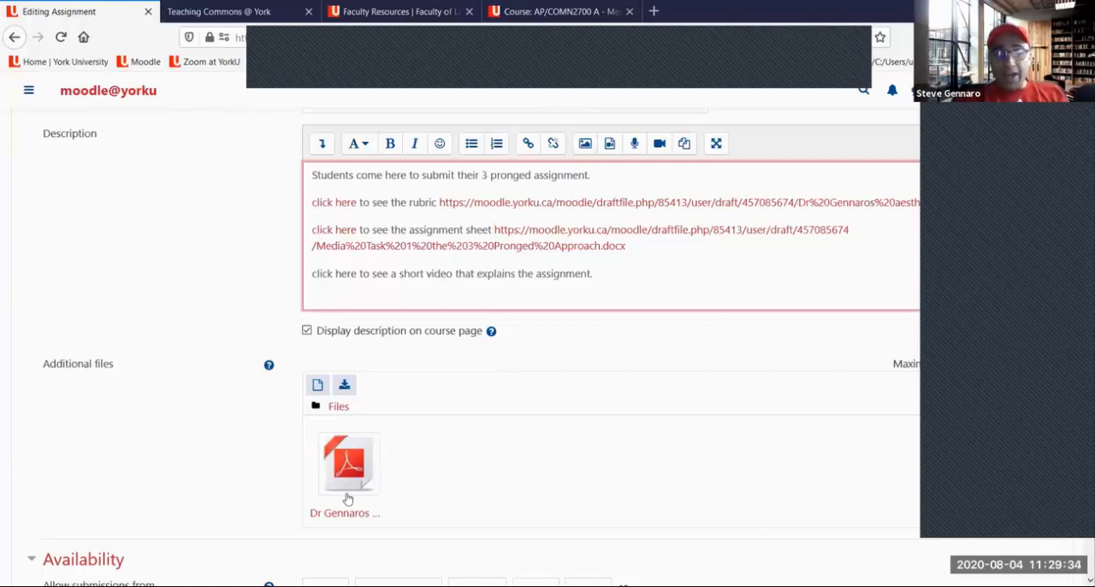
Upload "Media Task 1 the 3 Pronged Approach.docx" as an additional file, with copyright status "I hold the copyright to this material"
left_click(317, 387)
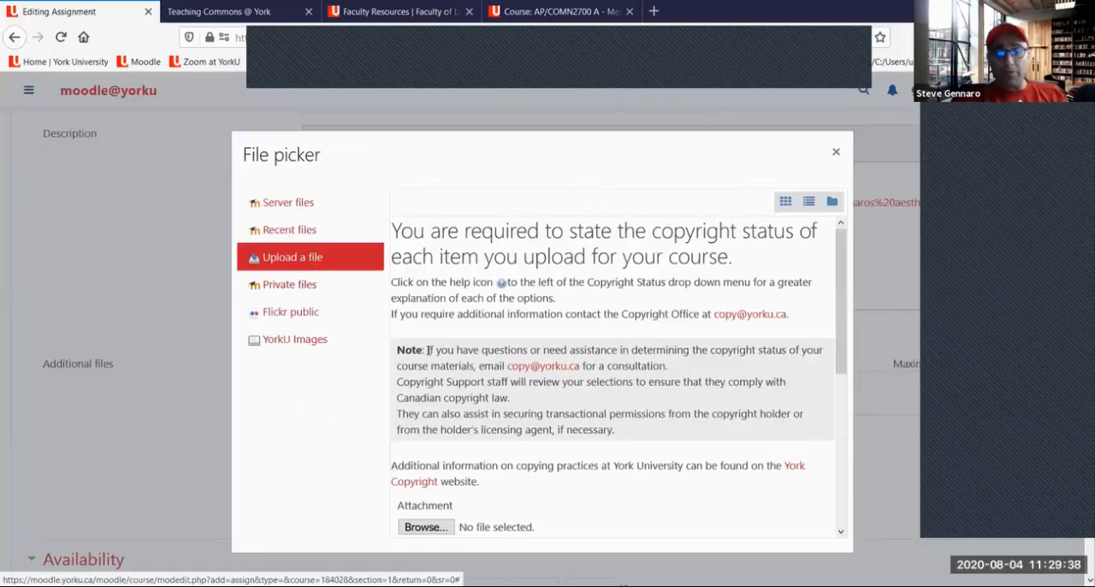
scroll(486, 480, "down", 3)
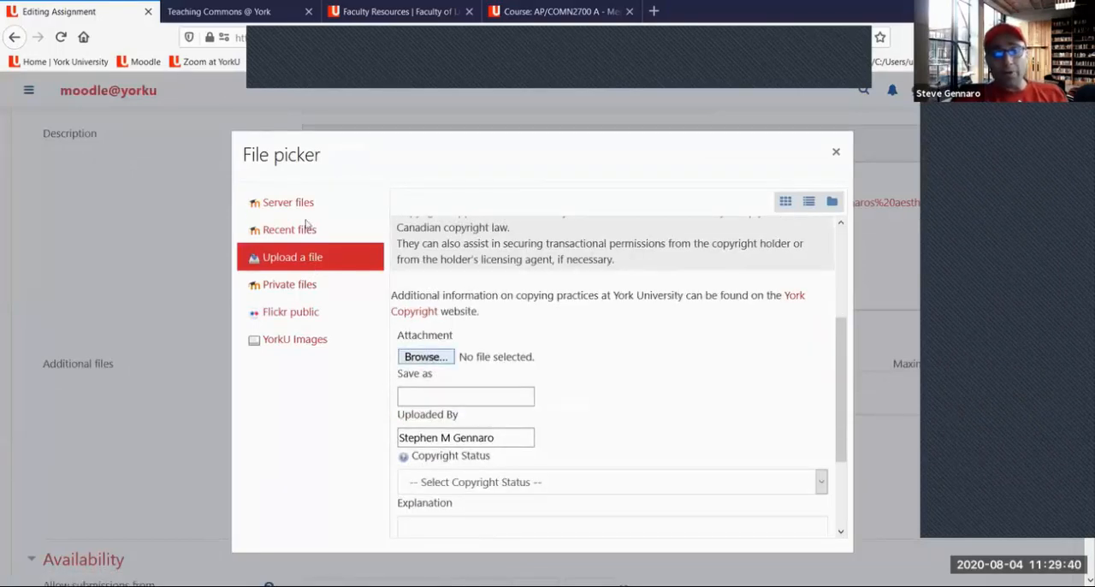
left_click(422, 356)
left_click(416, 318)
scroll(533, 363, "down", 1)
left_click(533, 362)
left_click(521, 379)
scroll(616, 376, "down", 2)
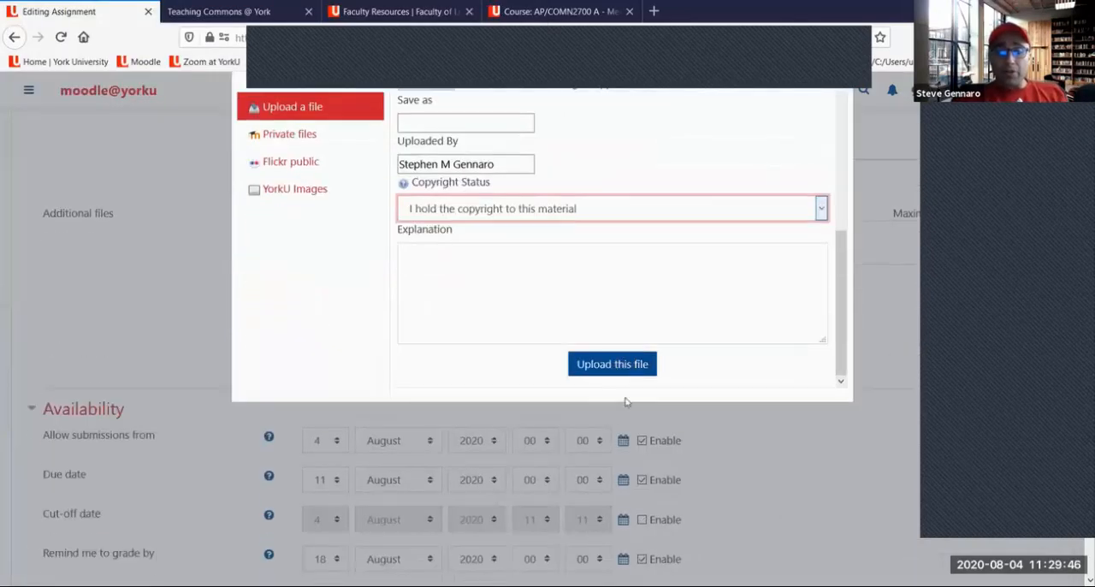
left_click(617, 389)
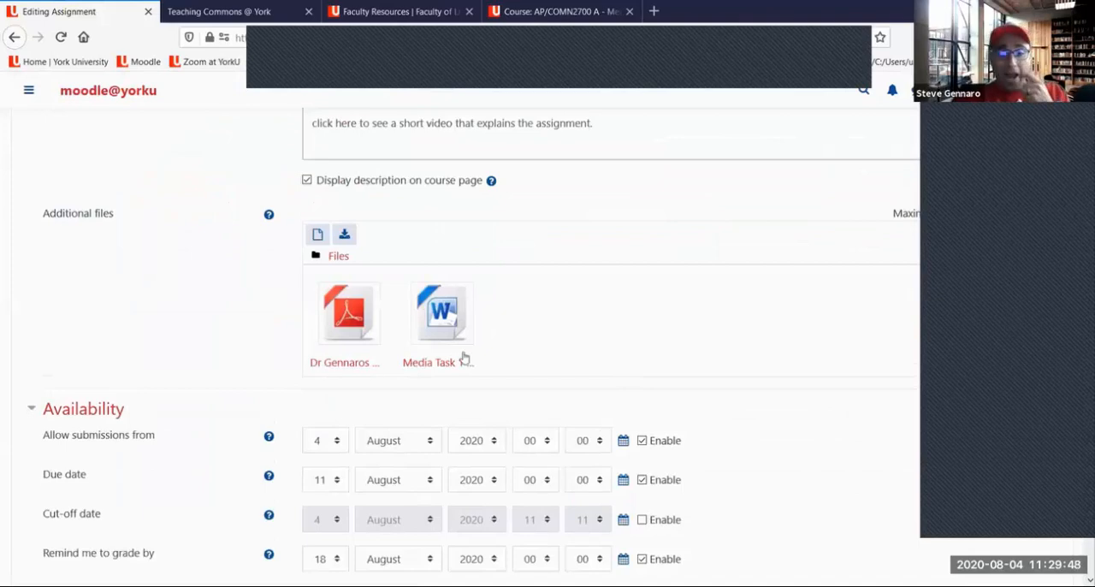
Review the links and the video line in the assignment description, along with the attached additional files
scroll(558, 346, "up", 5)
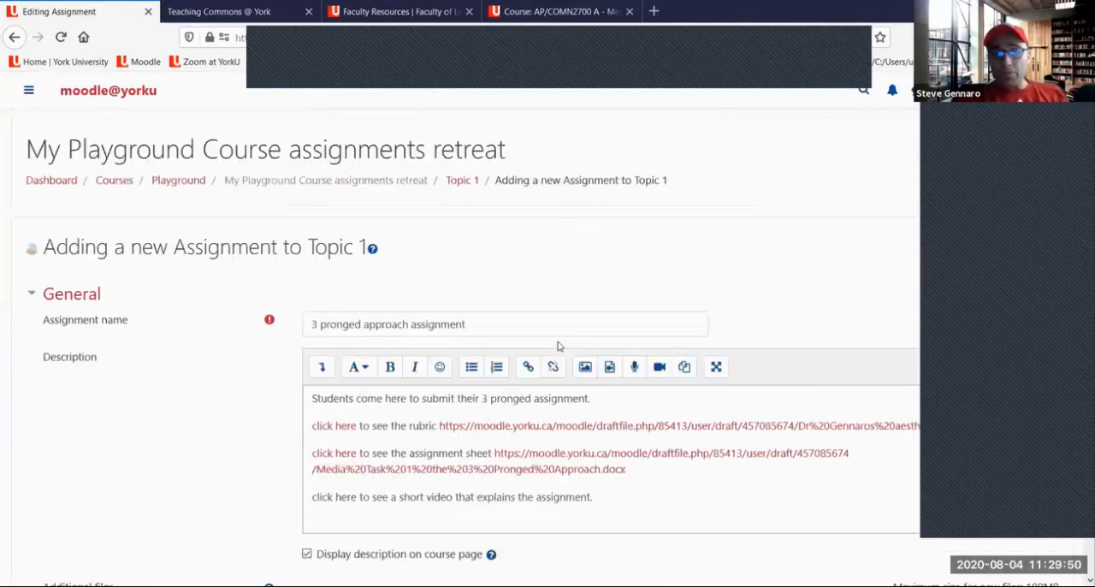
scroll(440, 364, "down", 1)
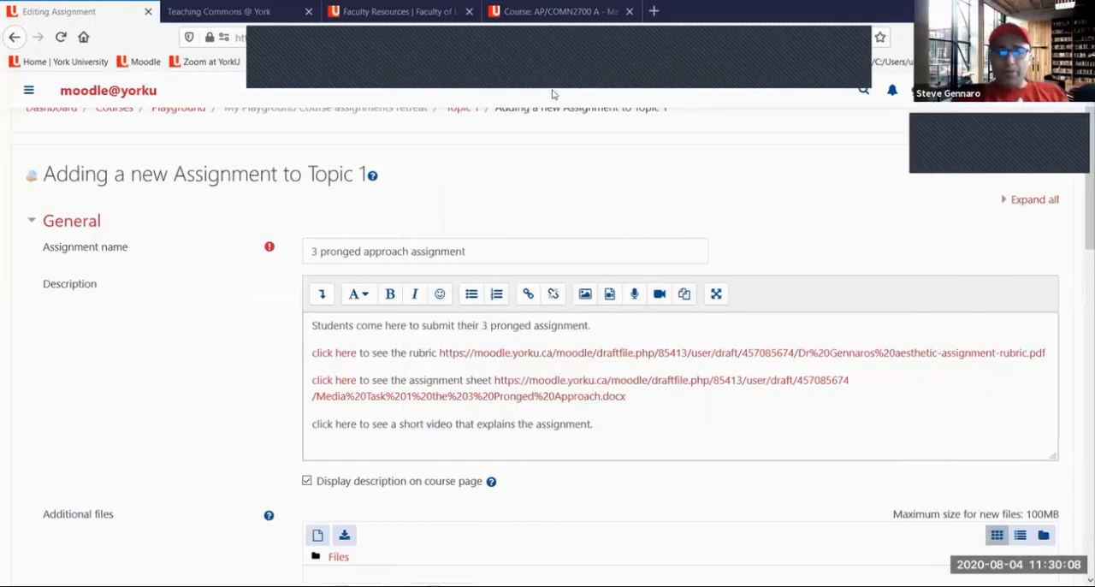
scroll(489, 277, "down", 2)
left_click(485, 272)
scroll(505, 277, "up", 3)
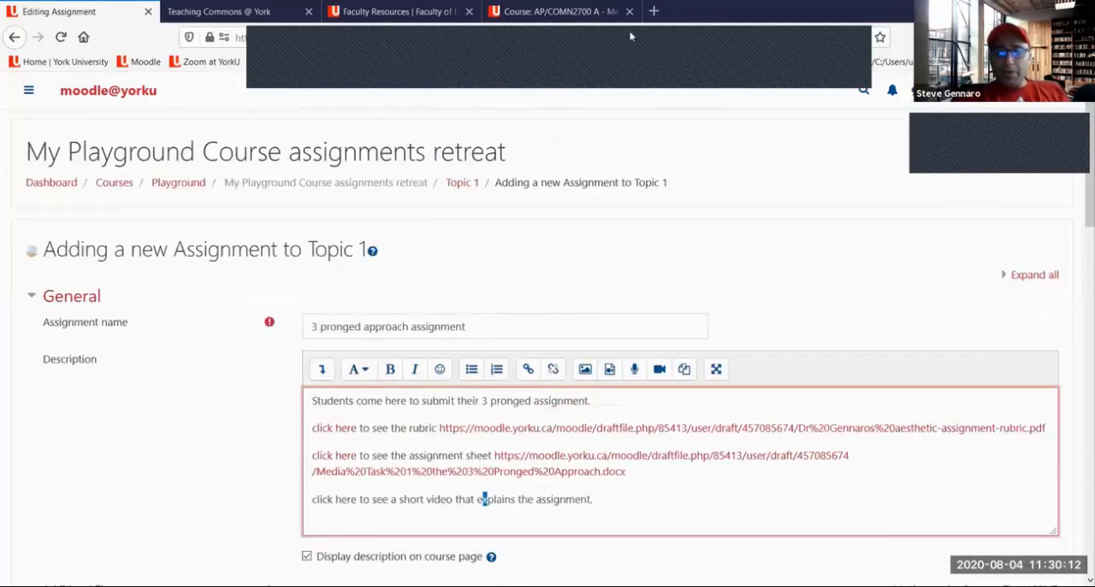
left_click_drag(339, 402, 695, 532)
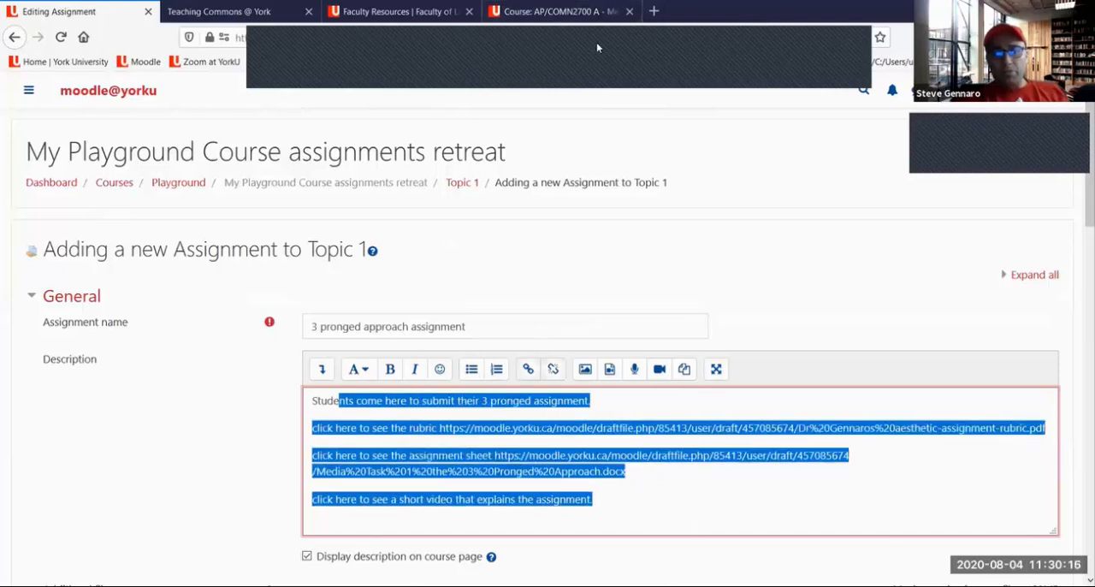
left_click(551, 87)
left_click(858, 495)
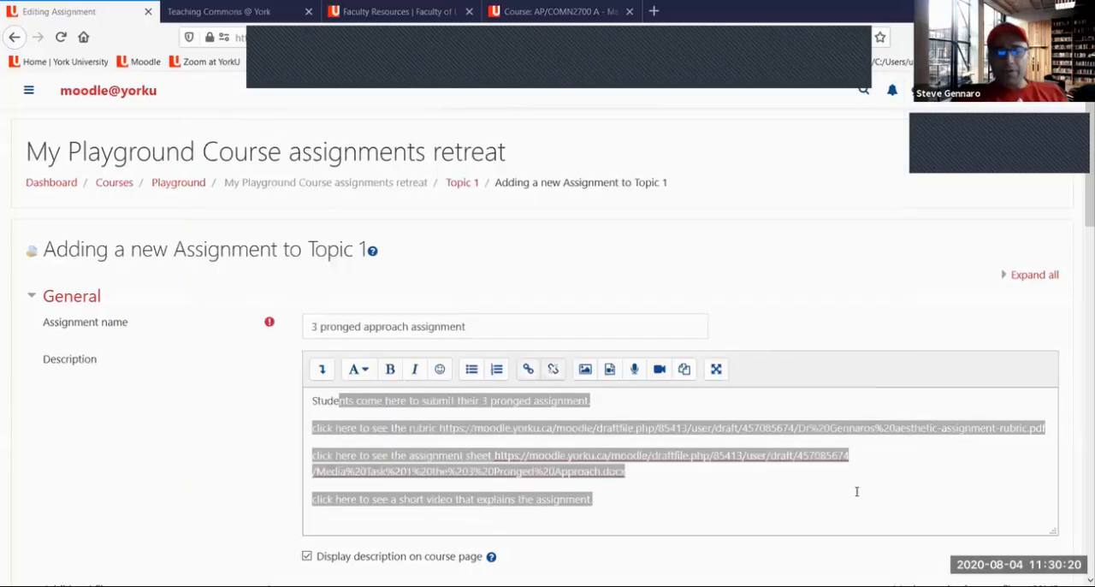
left_click(719, 248)
left_click(650, 445)
scroll(651, 446, "down", 1)
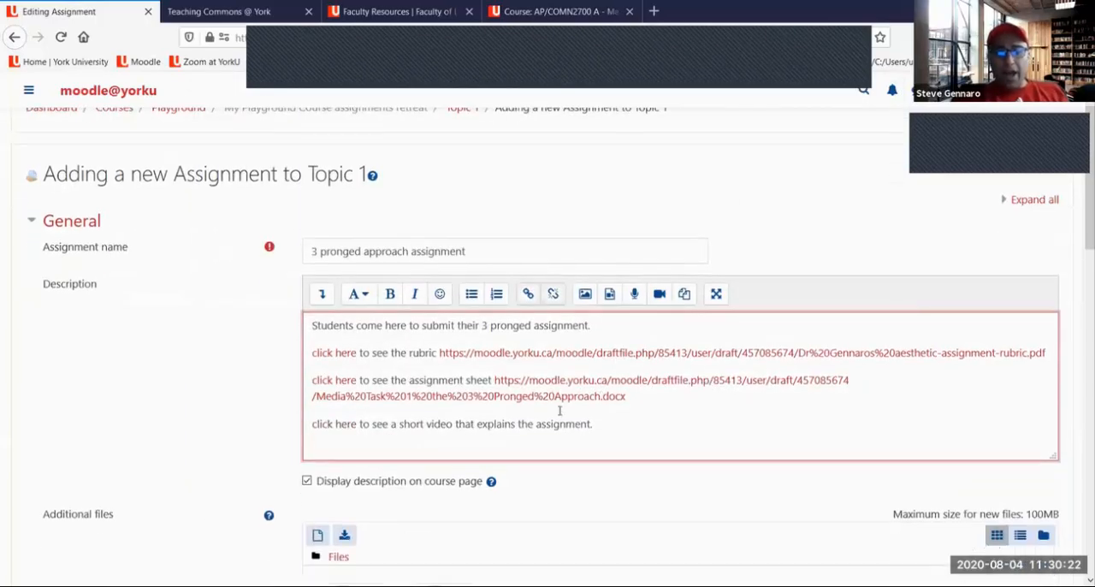
scroll(505, 471, "up", 1)
left_click_drag(391, 430, 497, 456)
left_click(539, 428)
left_click(550, 434)
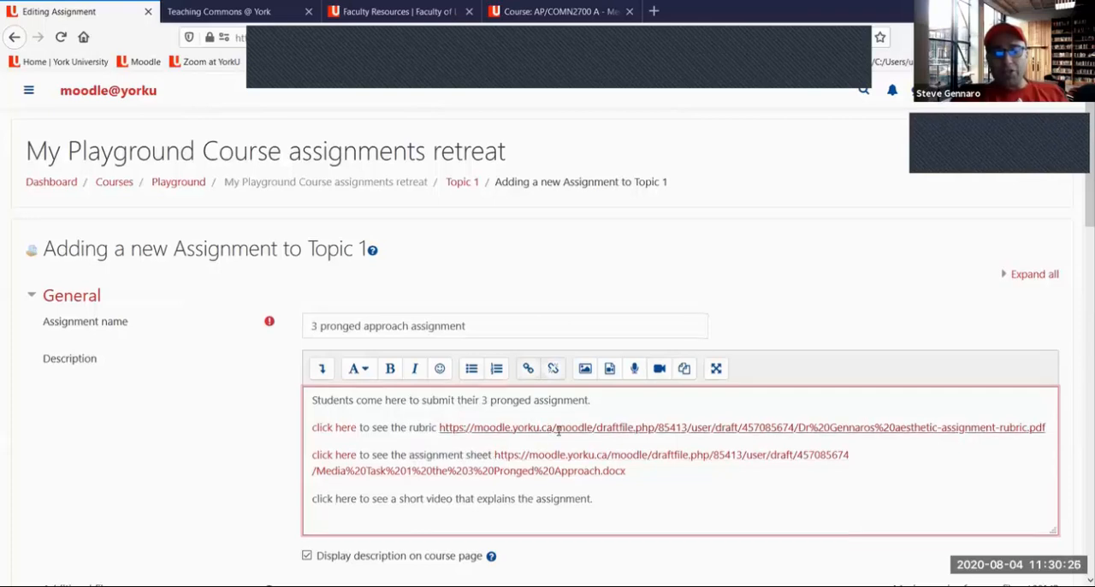
scroll(560, 419, "down", 3)
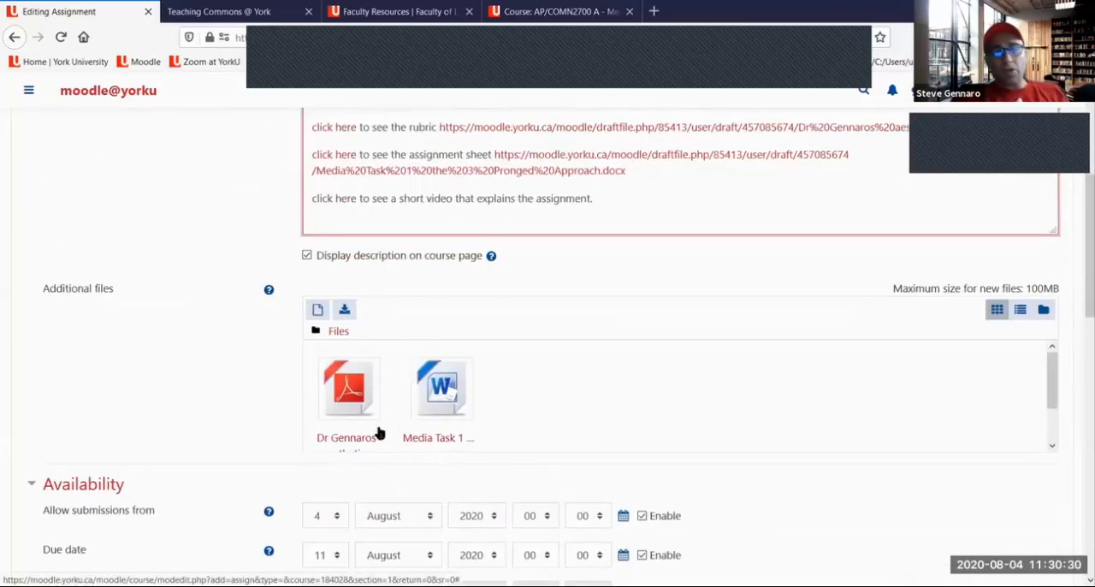
scroll(676, 310, "up", 2)
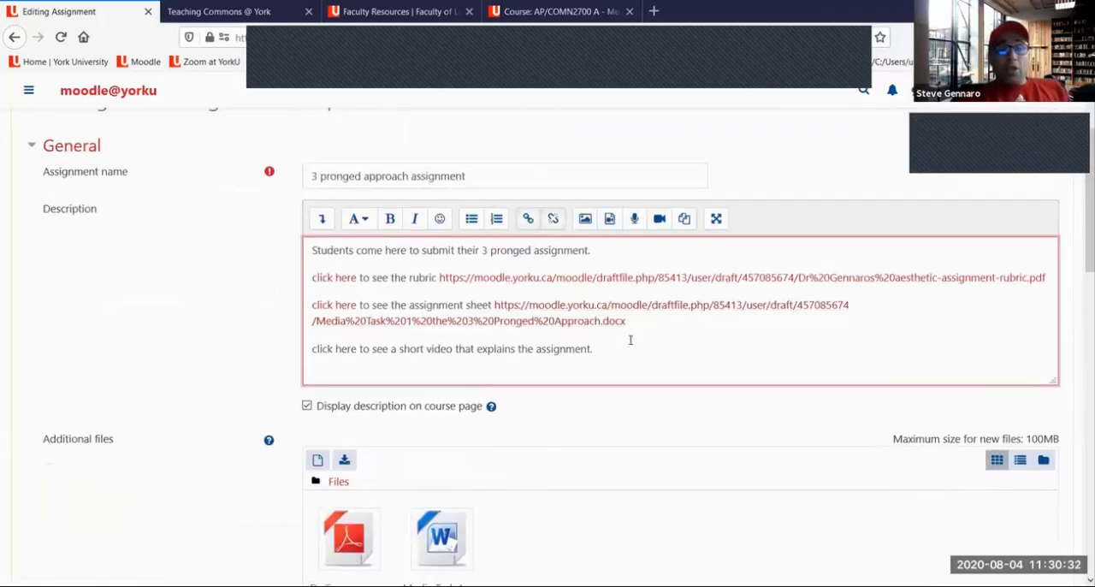
left_click_drag(593, 349, 311, 368)
left_click(356, 351)
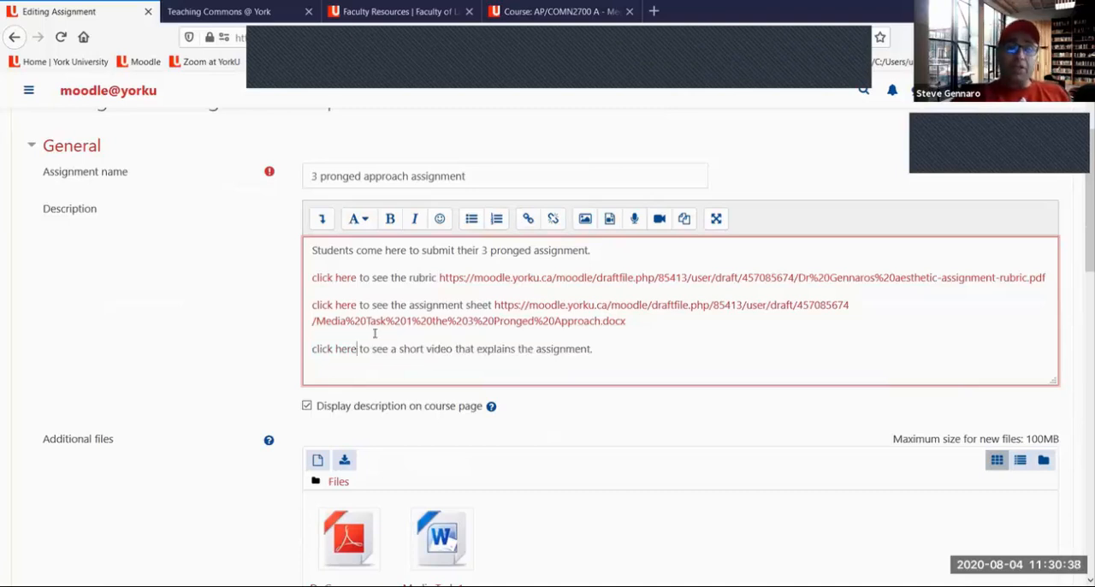
Mark the video recording tool with a red circle, a double underline and the note "2 MINS", and clear the annotations
left_click(719, 41)
mouse_move(670, 199)
left_mouse_down()
mouse_move(654, 206)
mouse_move(664, 232)
mouse_move(678, 220)
mouse_move(669, 192)
left_mouse_up()
left_click_drag(645, 250, 672, 240)
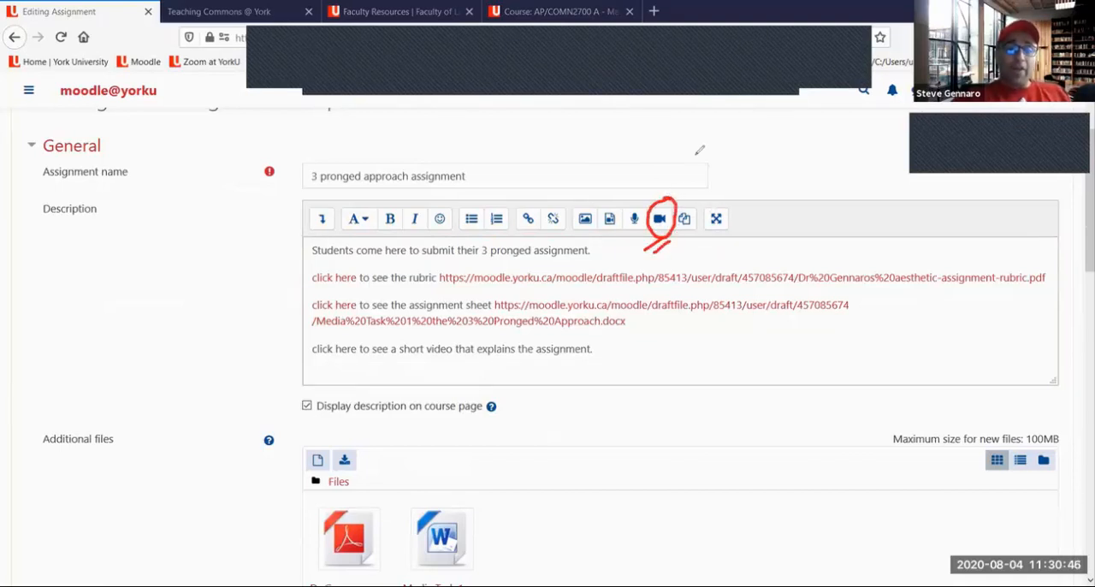
mouse_move(669, 156)
left_mouse_down()
mouse_move(680, 159)
mouse_move(676, 182)
mouse_move(691, 181)
mouse_move(702, 148)
mouse_move(726, 137)
mouse_move(729, 173)
mouse_move(746, 190)
left_mouse_up()
left_click(747, 128)
mouse_move(758, 145)
left_mouse_down()
mouse_move(777, 171)
mouse_move(763, 203)
left_mouse_up()
mouse_move(801, 160)
left_mouse_down()
mouse_move(786, 173)
mouse_move(788, 196)
left_mouse_up()
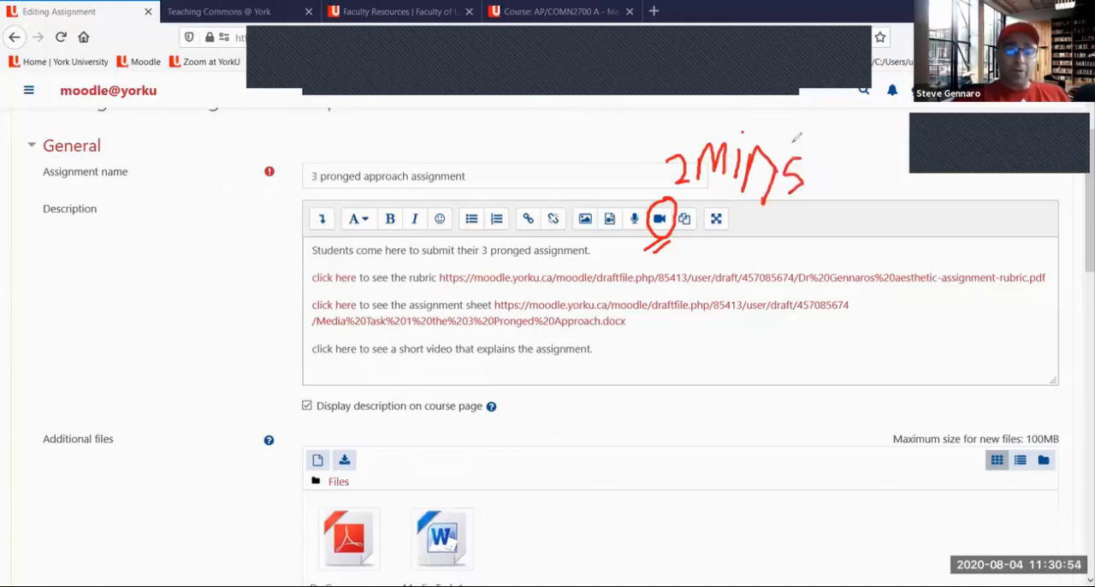
left_click(753, 89)
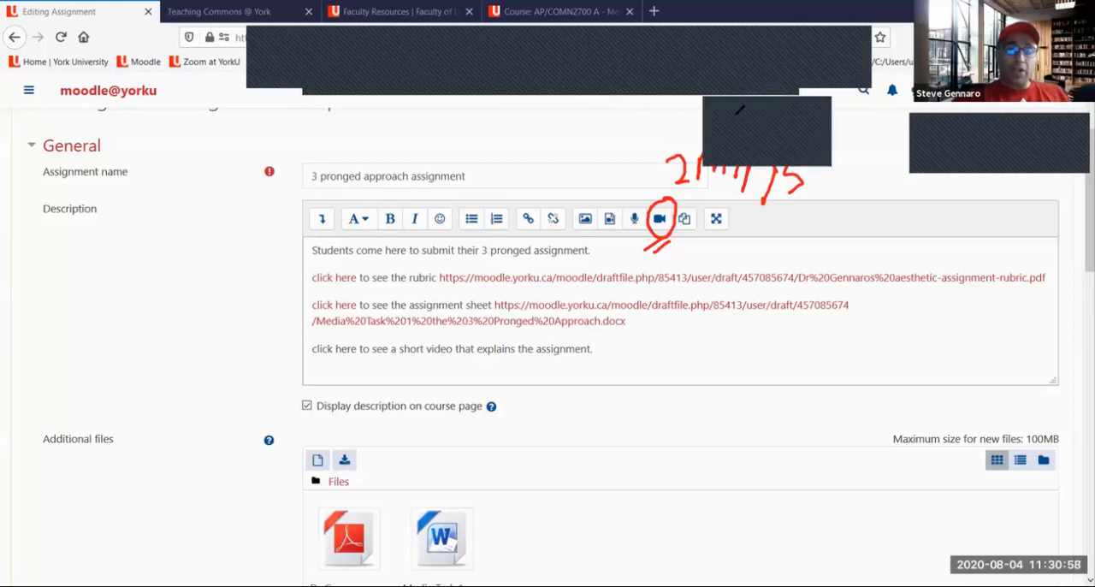
left_click(740, 111)
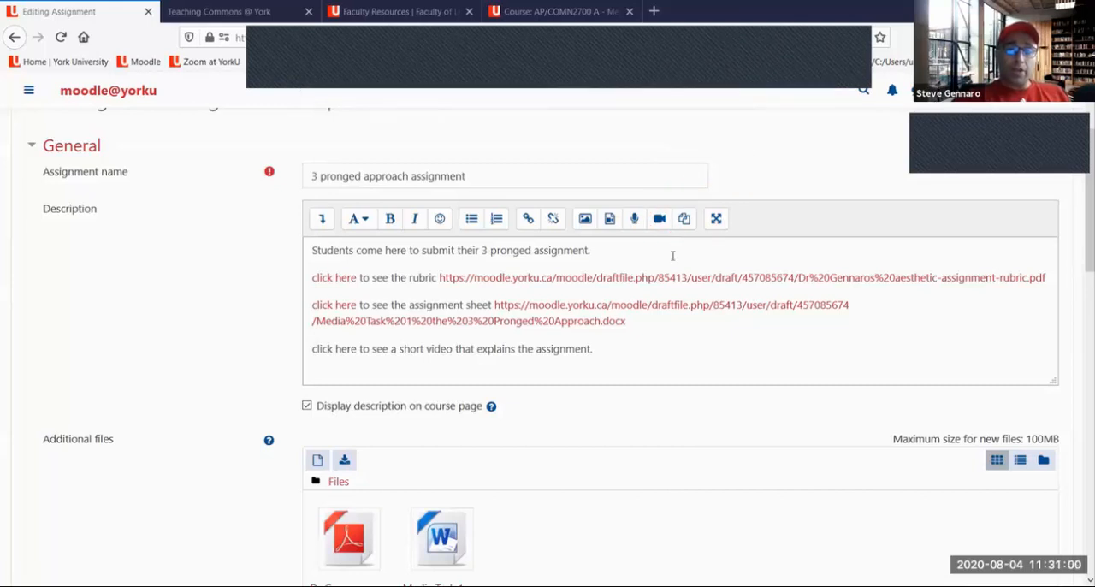
Try to record a video for the description, allowing access to the Integrated Camera and the Yeti Stereo Microphone, and close the recorder
left_click(665, 224)
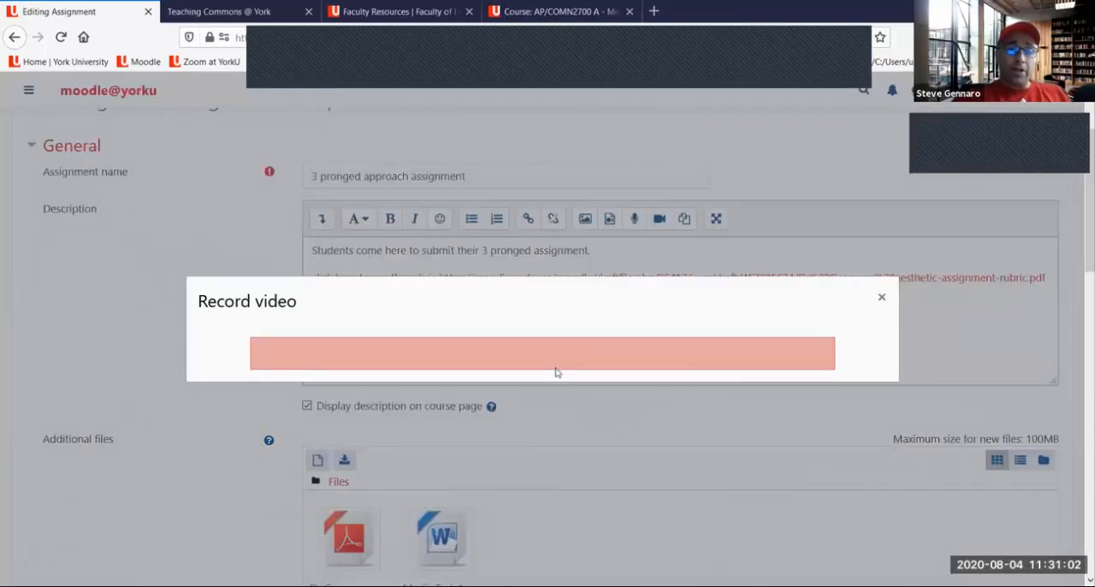
left_click(549, 364)
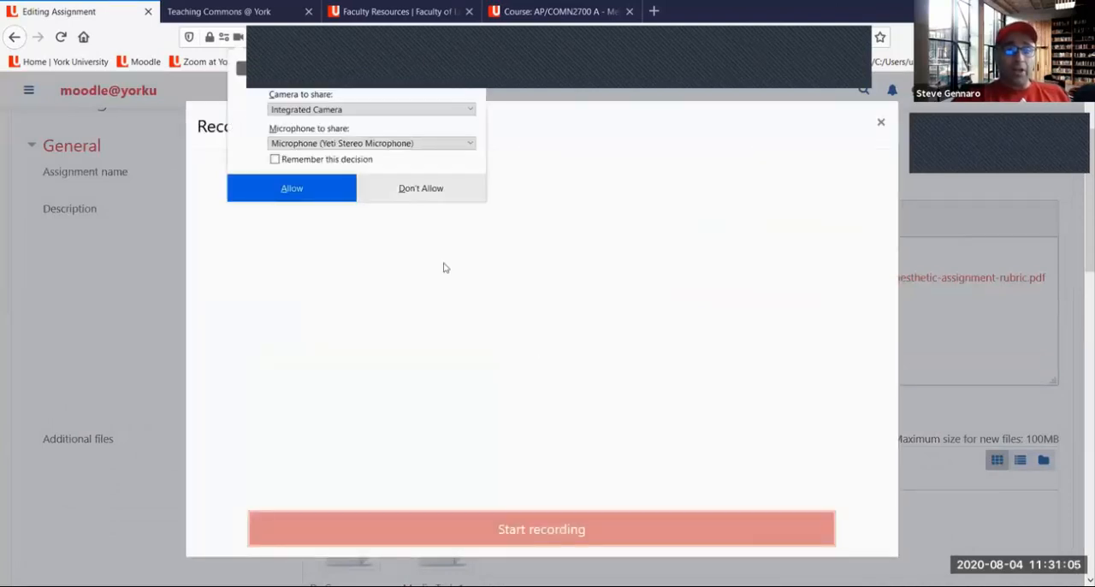
left_click(306, 195)
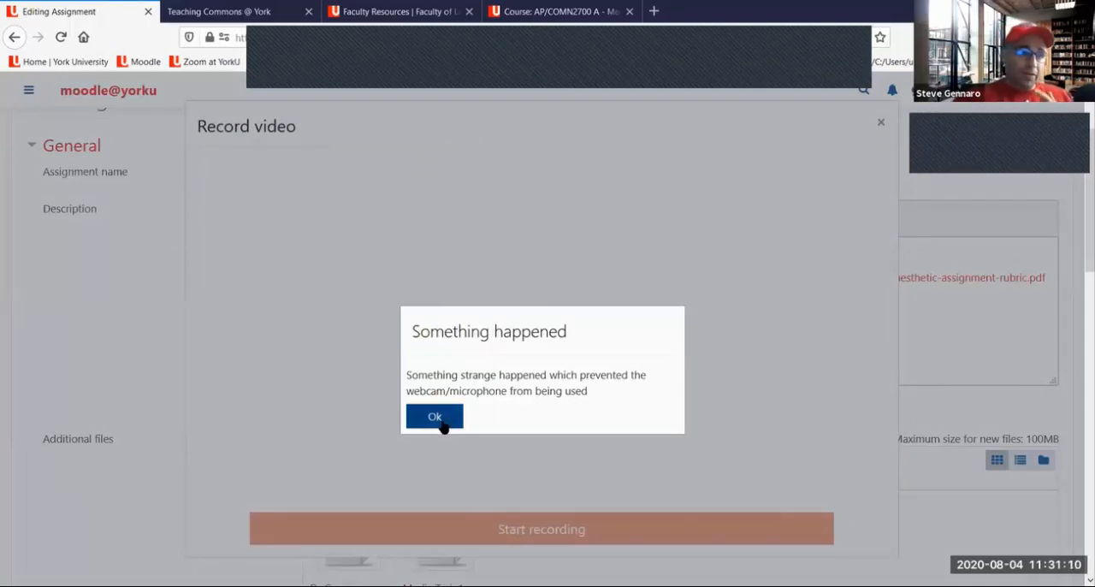
left_click(434, 416)
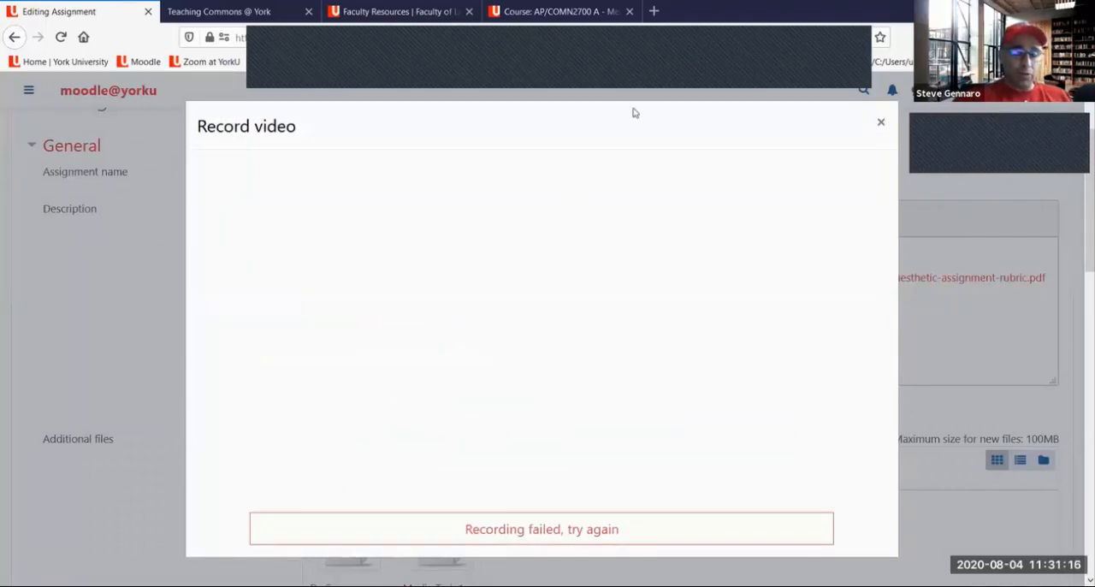
left_click(882, 124)
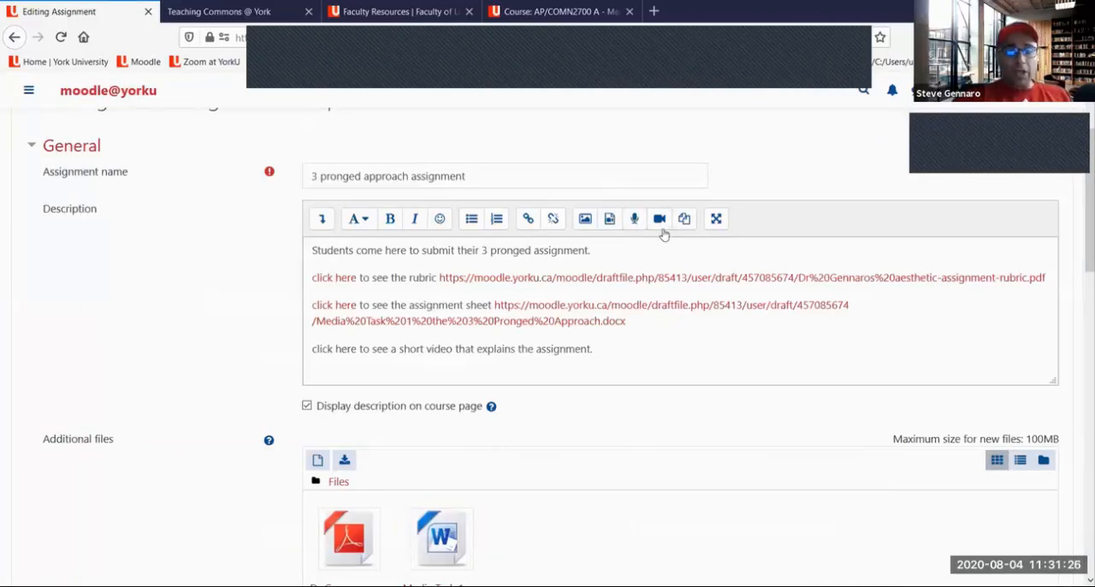
Draw a red arrow to the video recording tool and a rectangle beside the short video line, and clear the drawings
left_click(716, 53)
mouse_move(670, 181)
left_mouse_down()
mouse_move(666, 206)
mouse_move(676, 195)
left_mouse_up()
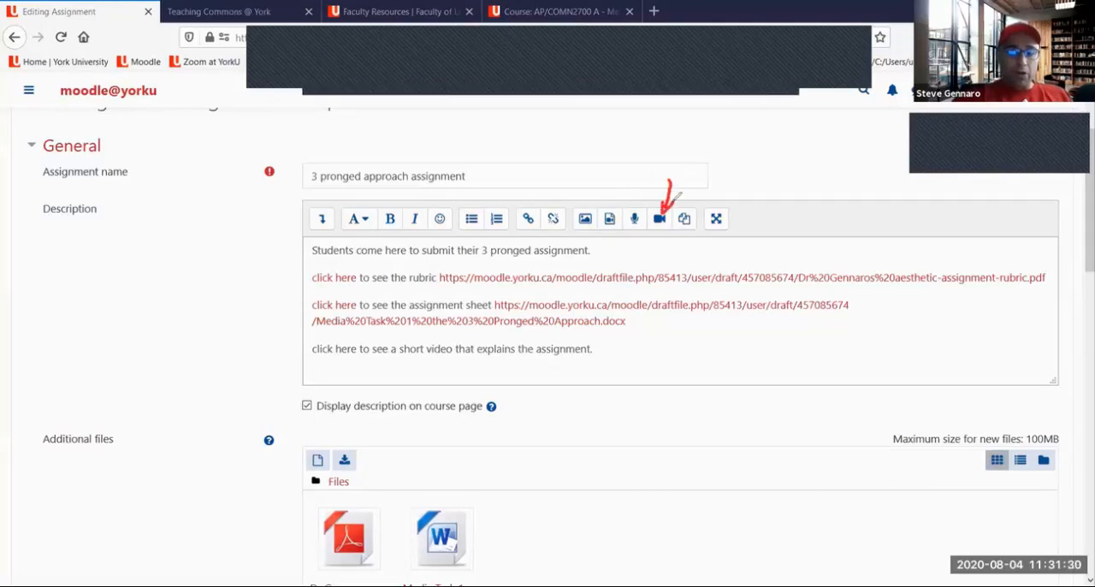
mouse_move(652, 346)
left_mouse_down()
mouse_move(699, 347)
mouse_move(687, 373)
mouse_move(652, 370)
mouse_move(653, 347)
left_mouse_up()
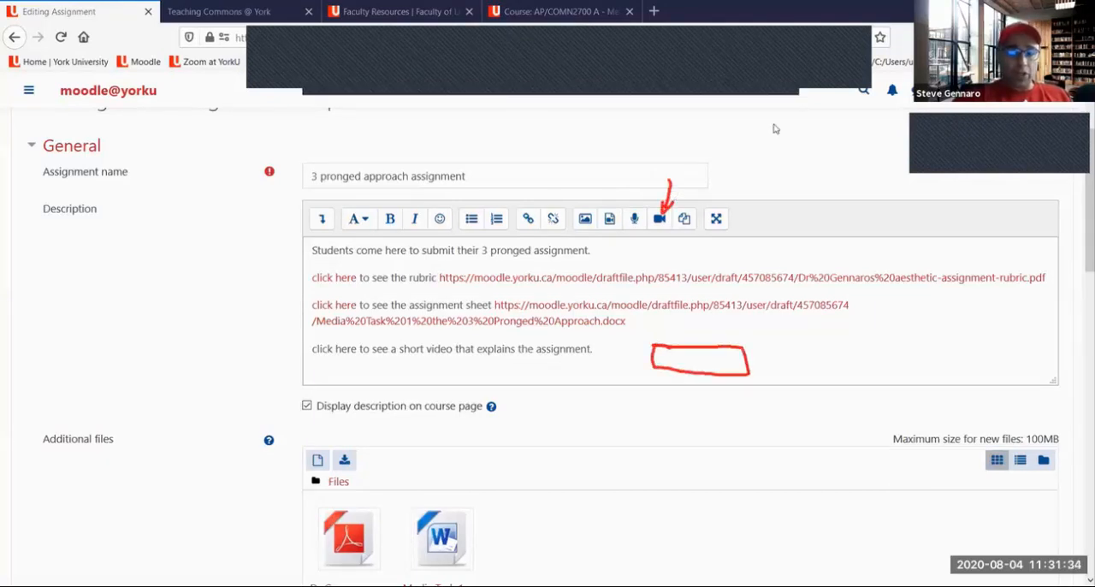
left_click(724, 75)
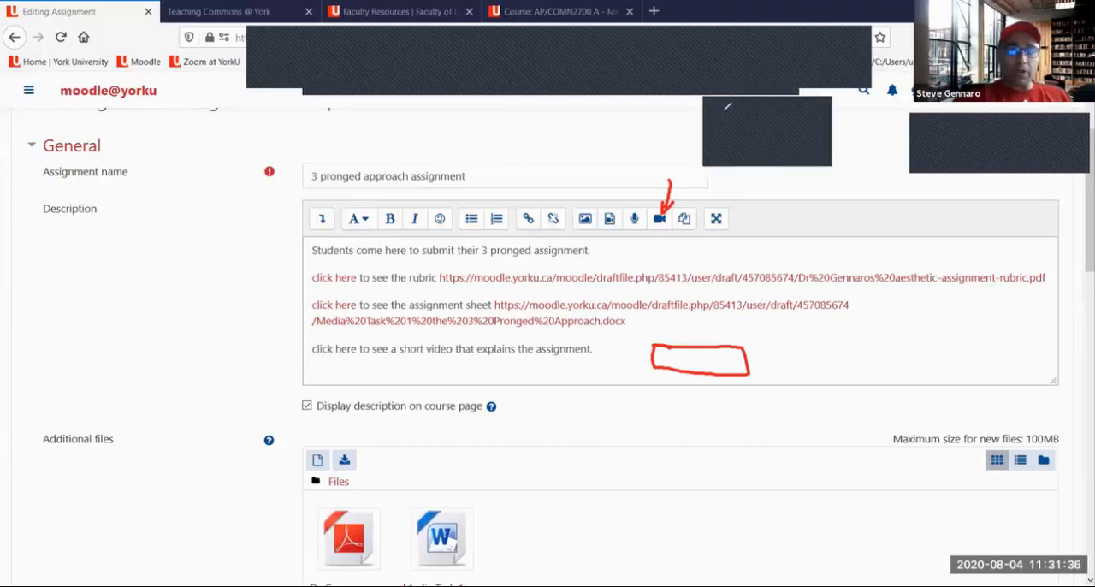
mouse_move(650, 187)
left_mouse_down()
mouse_move(618, 239)
mouse_move(656, 195)
mouse_move(638, 183)
mouse_move(626, 233)
mouse_move(649, 226)
left_mouse_up()
left_click(730, 97)
left_click(736, 119)
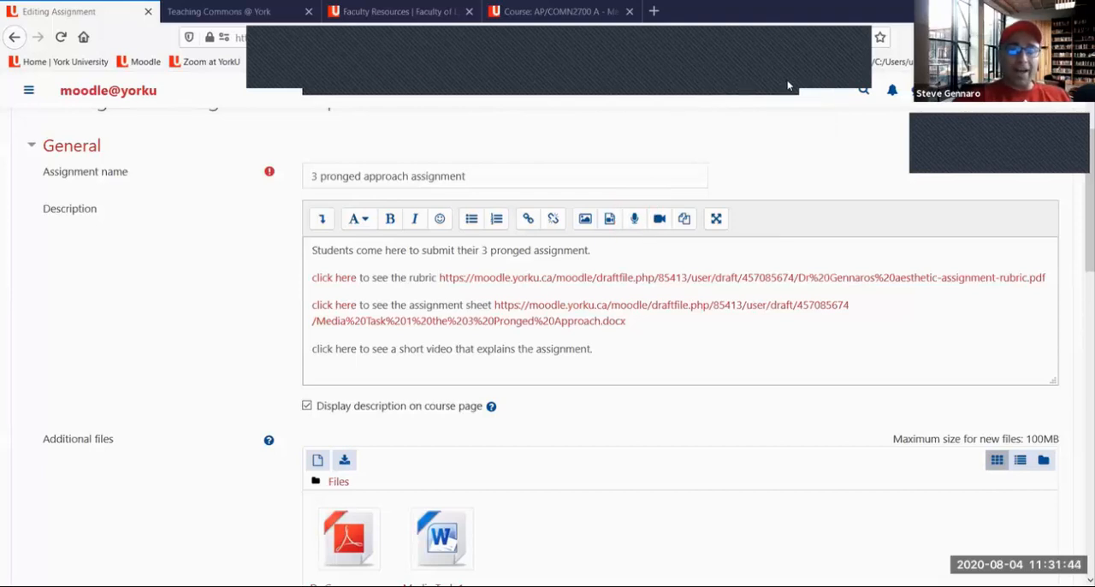
Start an audio recording for the assignment description
left_click(635, 221)
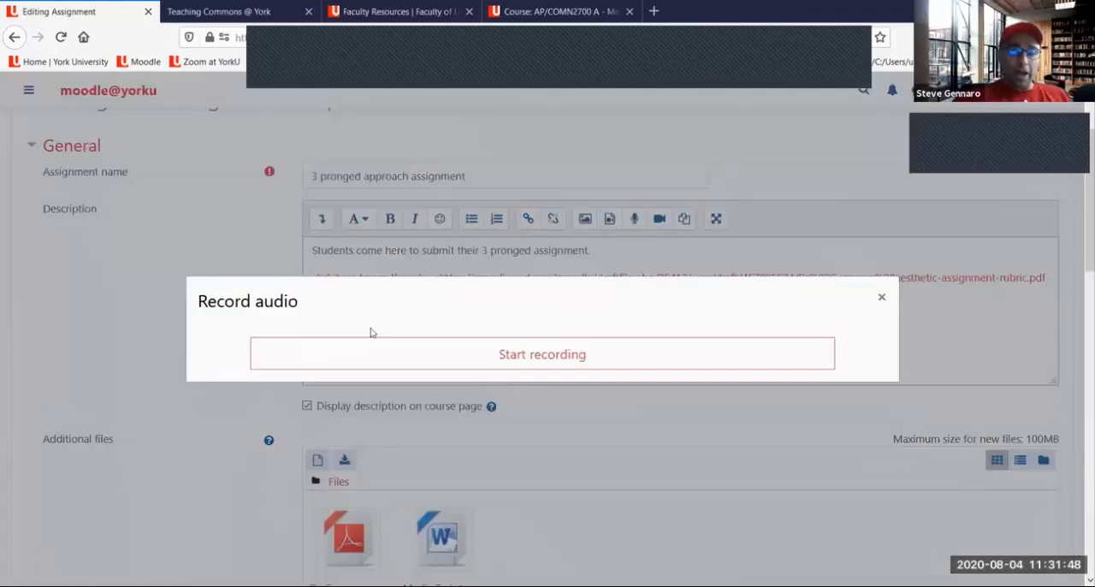
left_click(552, 360)
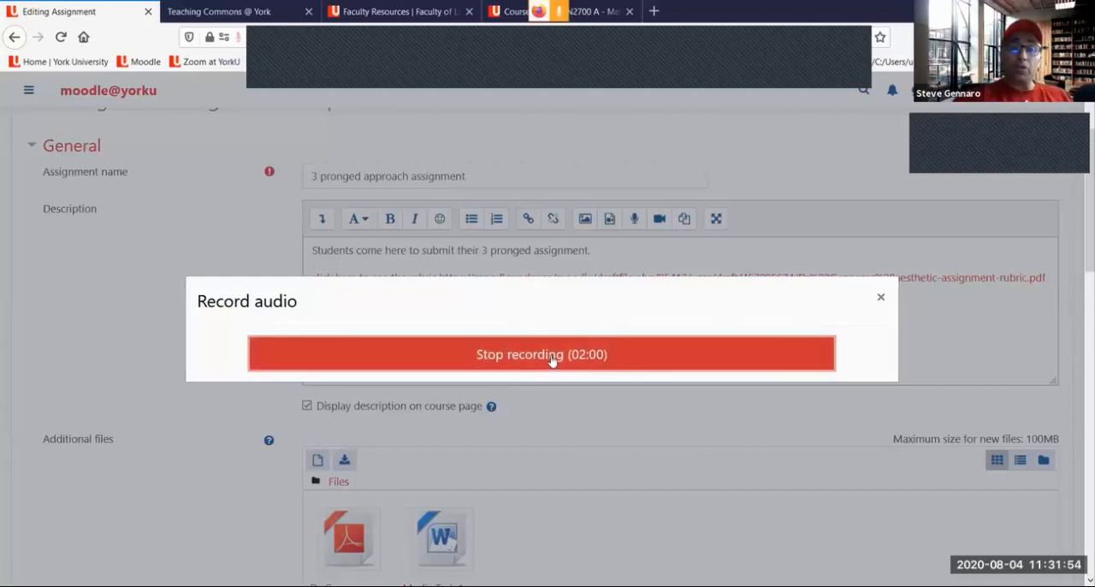
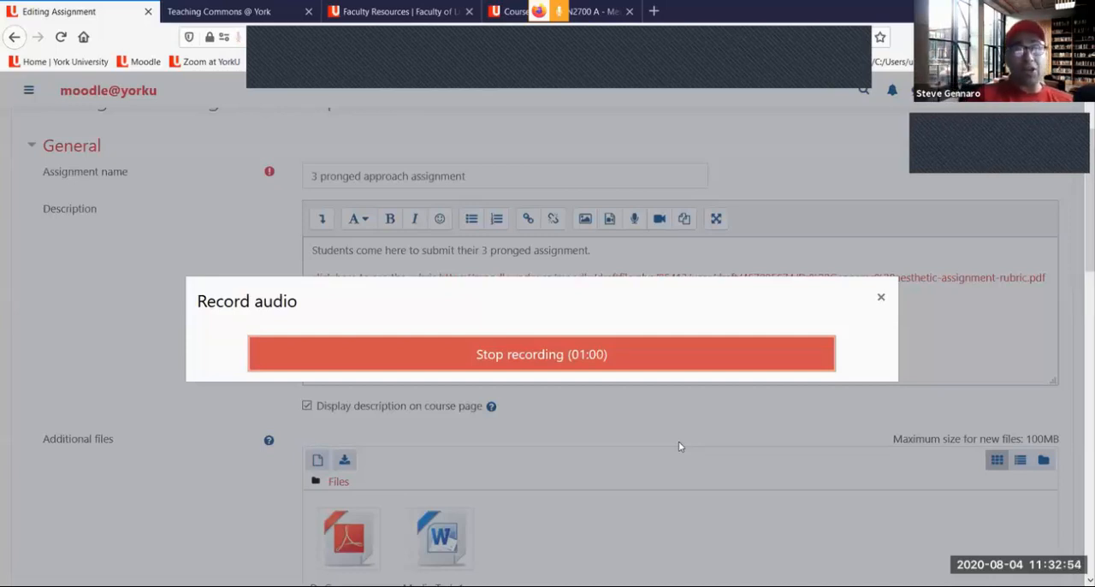
Stop the audio recording and attach it to the short video line in the assignment description
left_click(528, 363)
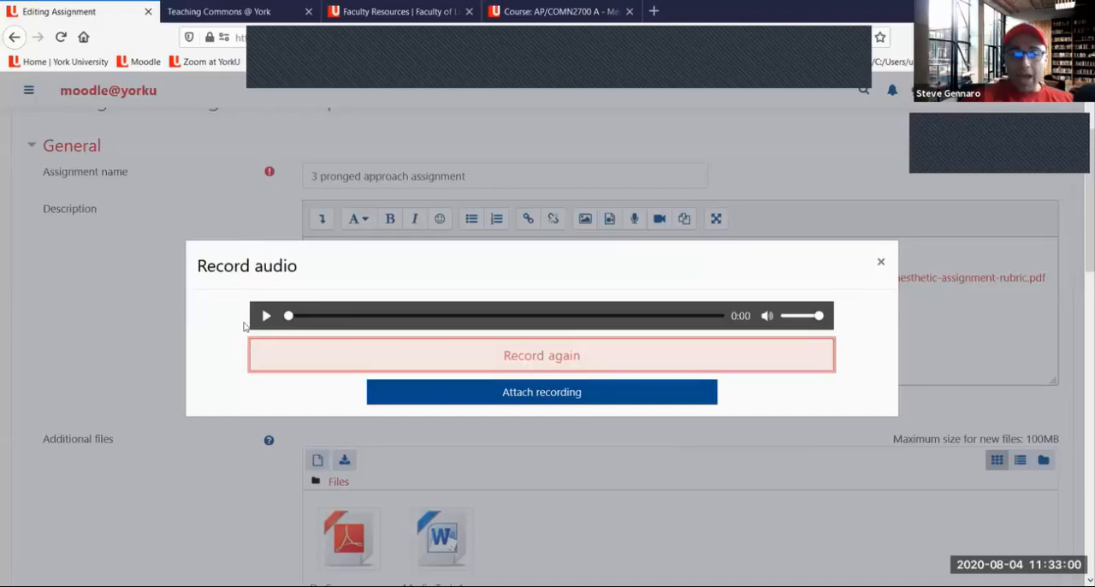
left_click(518, 400)
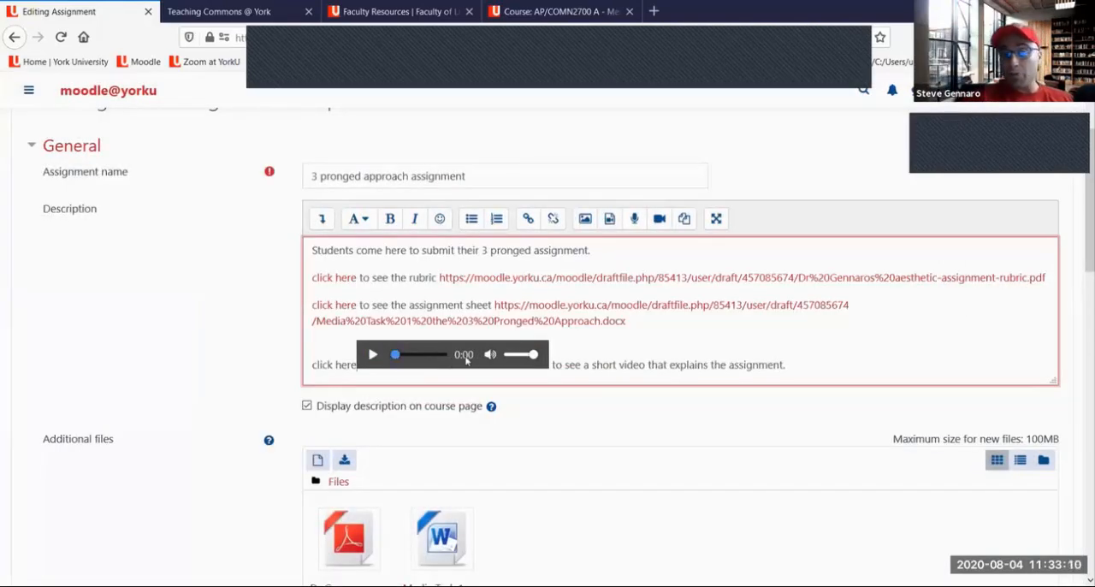
scroll(668, 321, "down", 2)
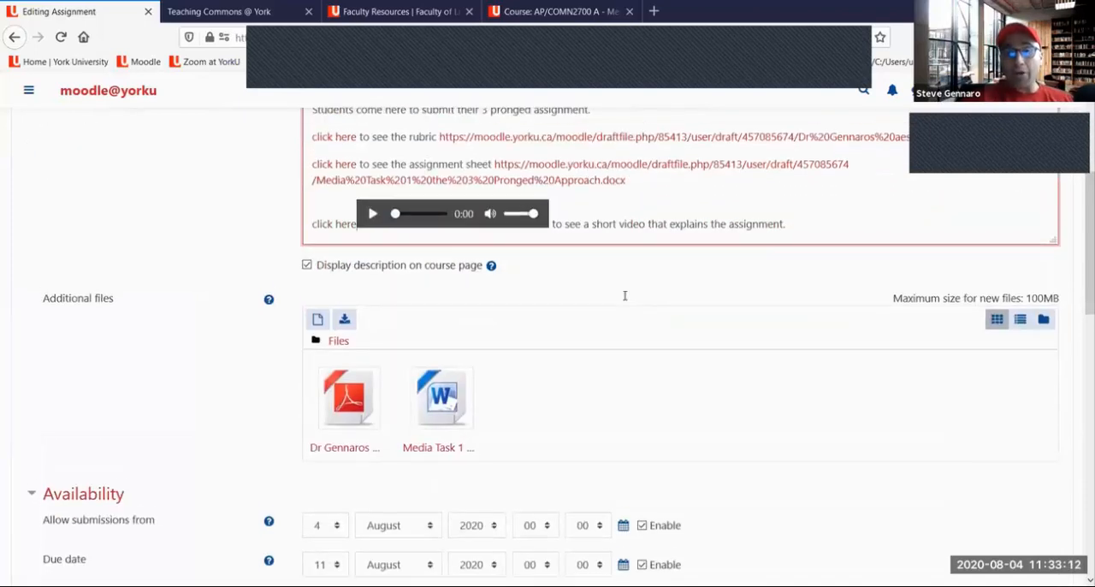
scroll(455, 347, "up", 3)
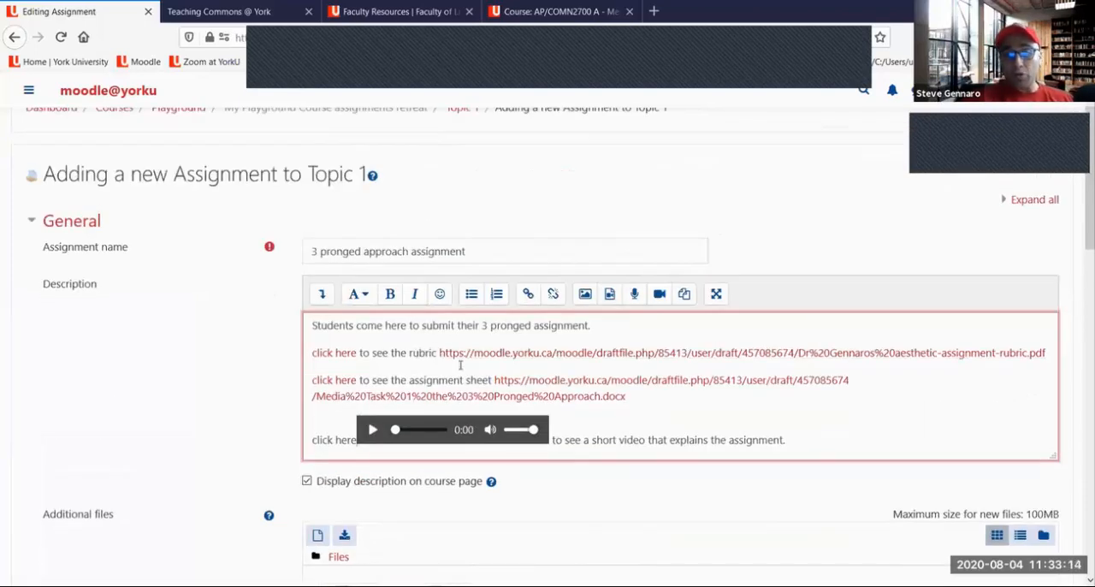
scroll(478, 367, "down", 2)
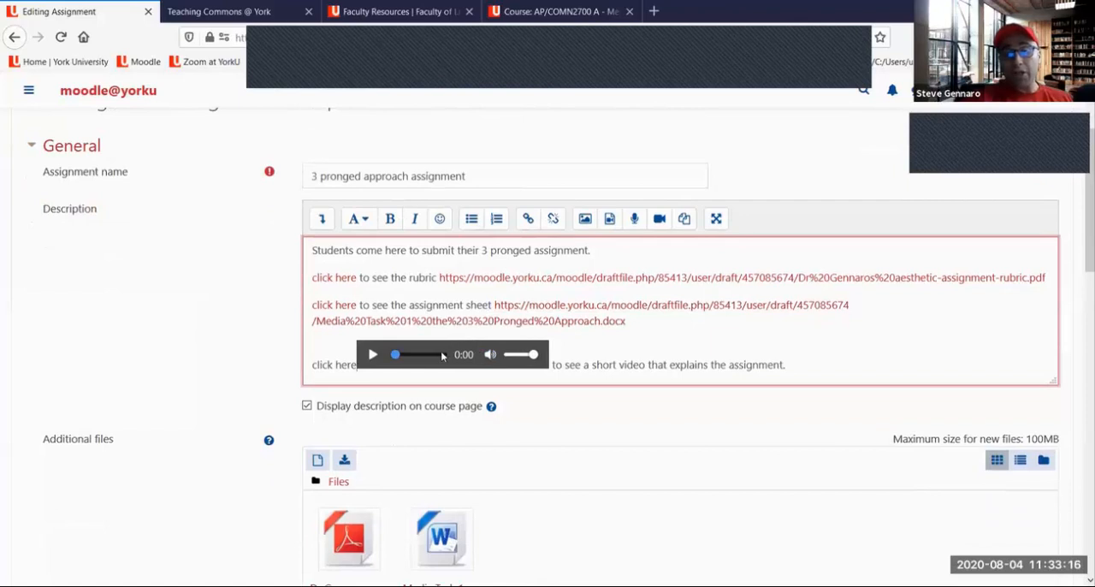
scroll(446, 350, "down", 2)
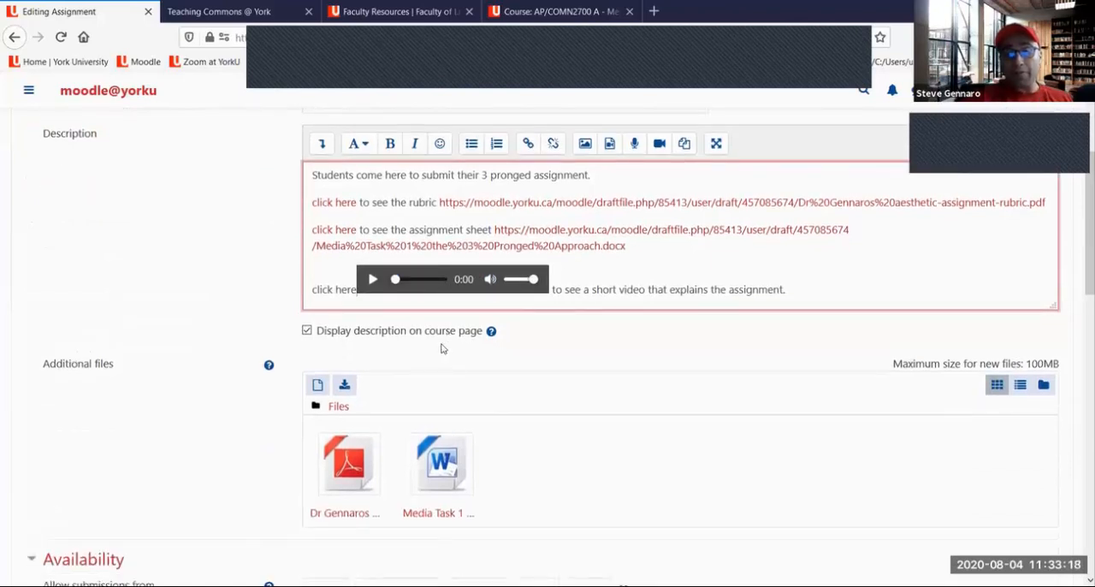
scroll(443, 350, "down", 2)
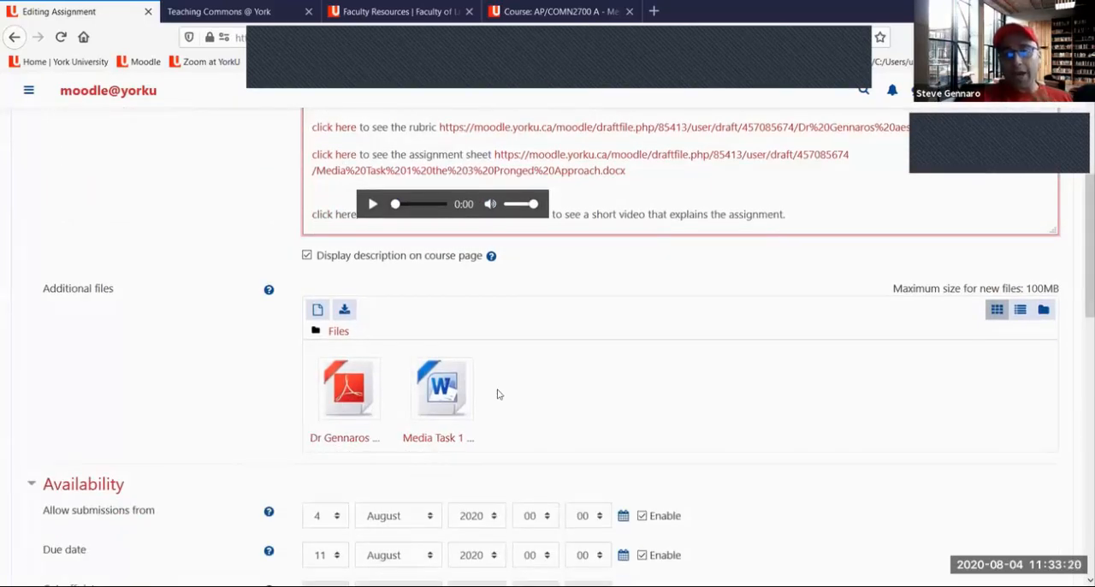
scroll(796, 244, "up", 4)
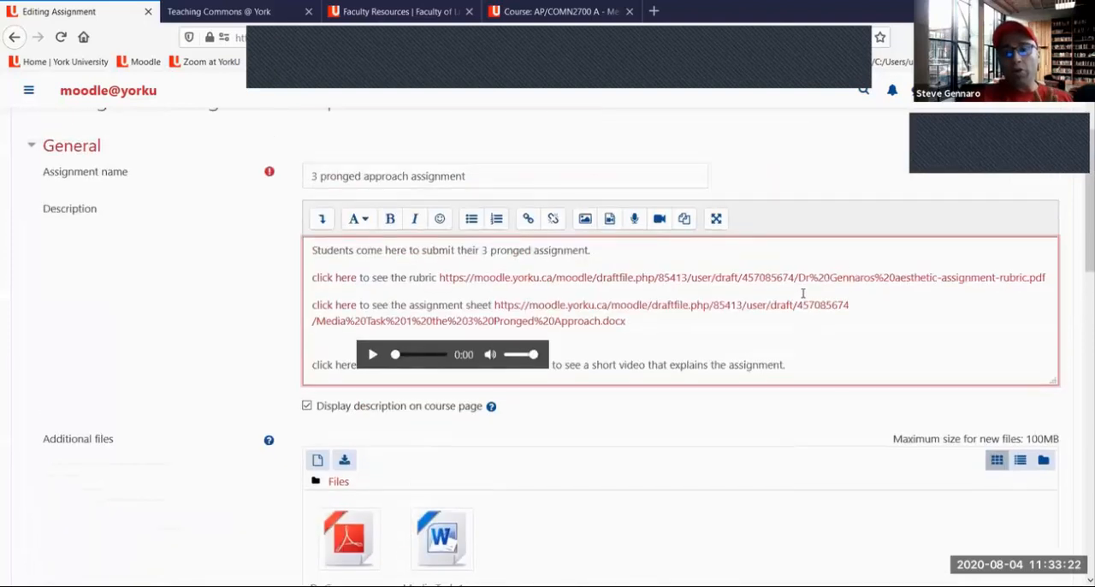
Add two new lines after the short video sentence at the end of the description
left_click(810, 365)
key("Return")
key("Return")
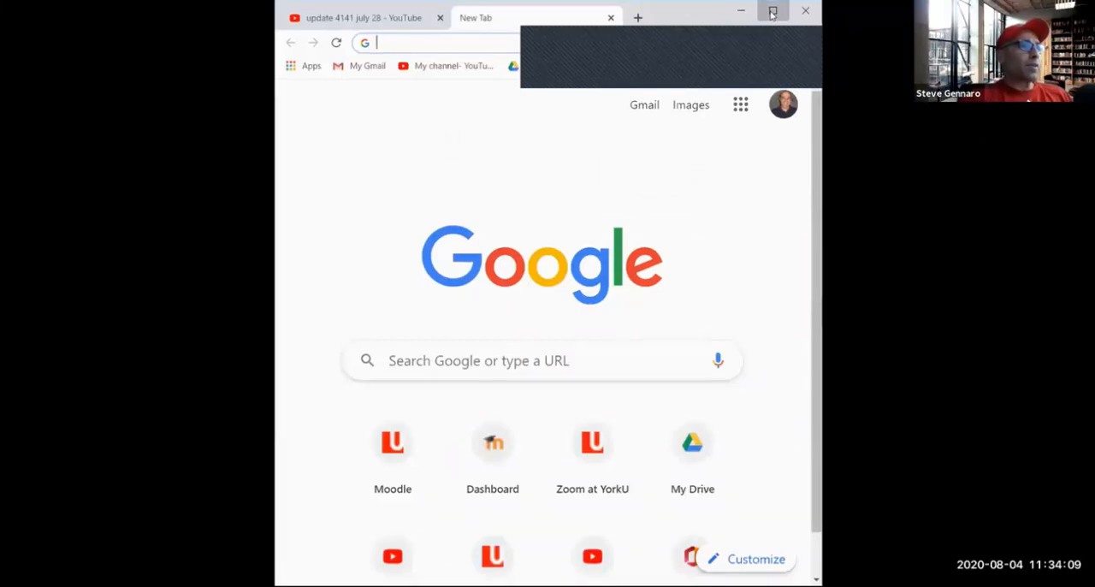
Switch to YouTube in the other browser window and return to the instructor's channel videos page
left_click(773, 12)
left_click(94, 12)
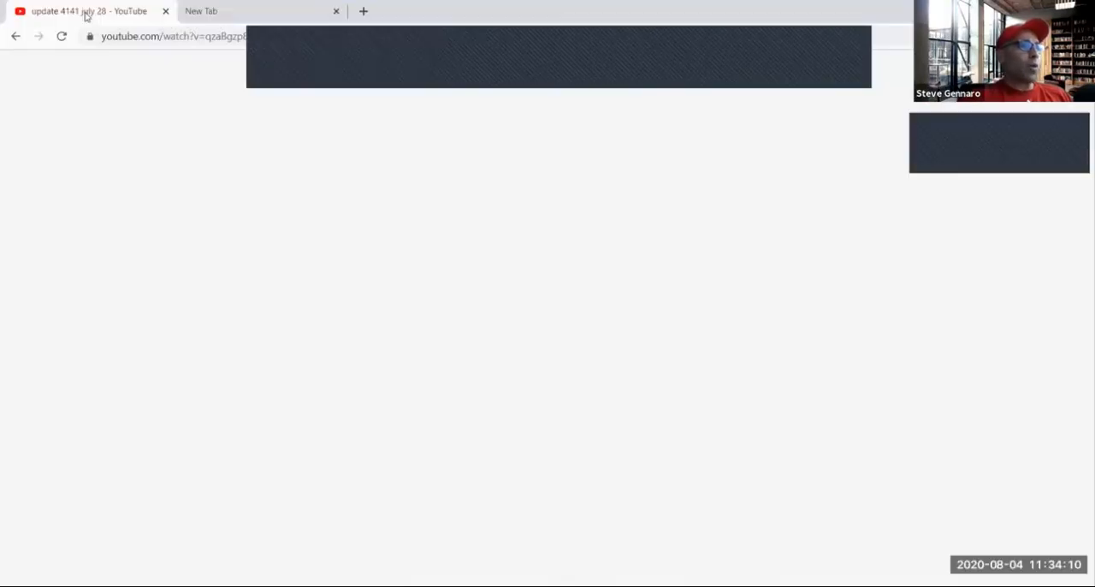
left_click(234, 7)
left_click(126, 9)
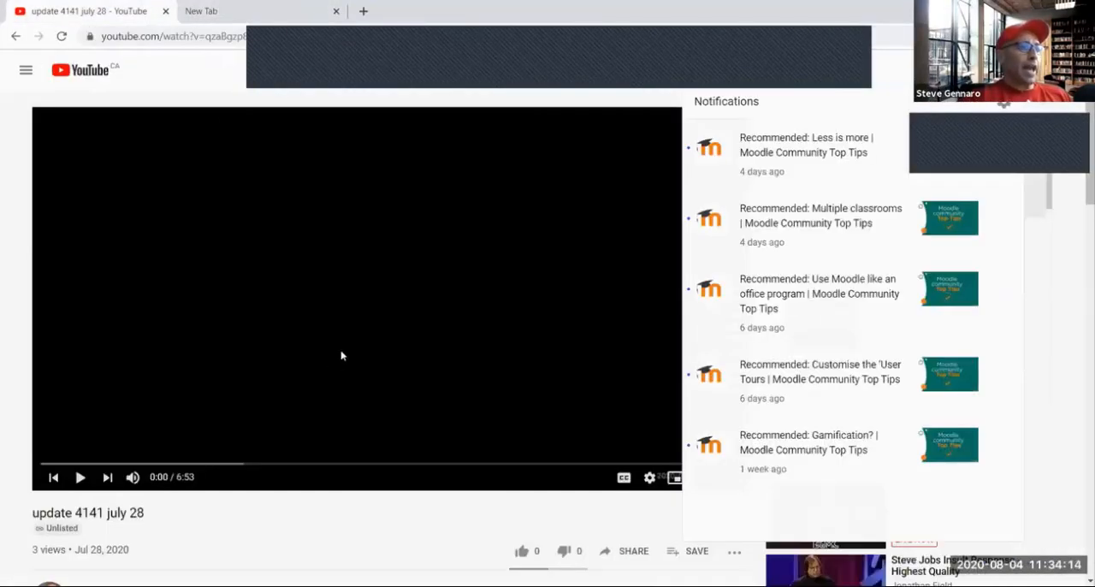
left_click_drag(1083, 152, 1082, 247)
scroll(1079, 233, "up", 4)
left_click(15, 36)
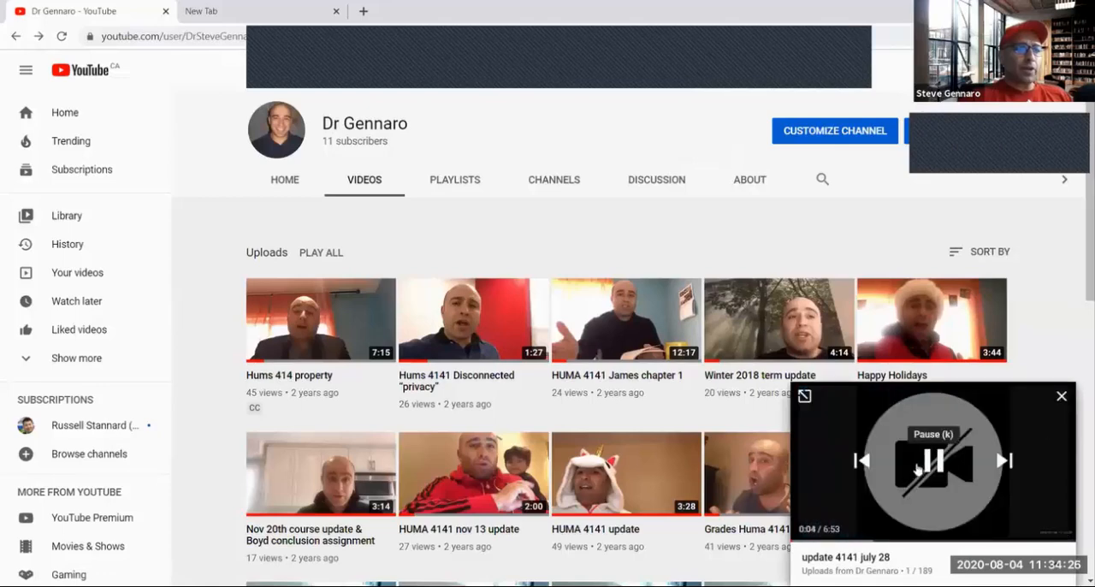
Close the miniplayer, play all the channel's uploads, and pause the video "update 4141 july 28" at 1:18
left_click(1062, 397)
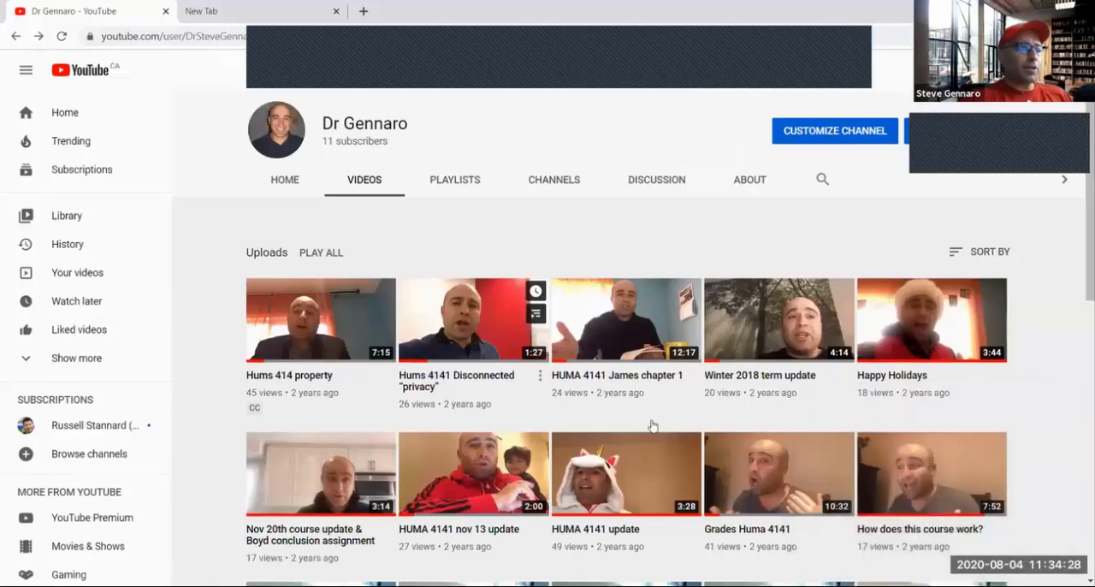
left_click(325, 259)
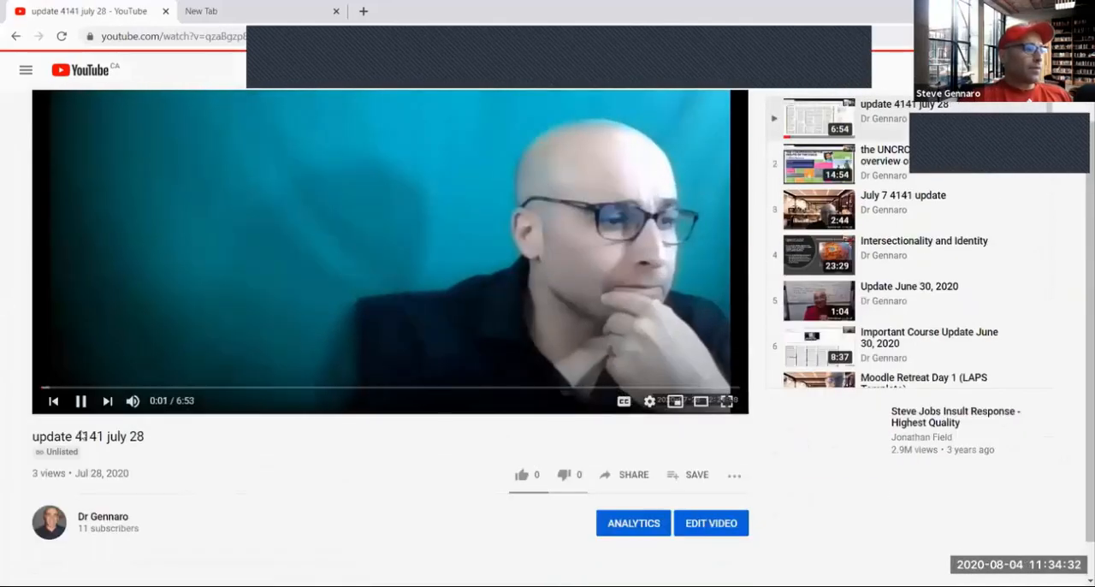
left_click(80, 400)
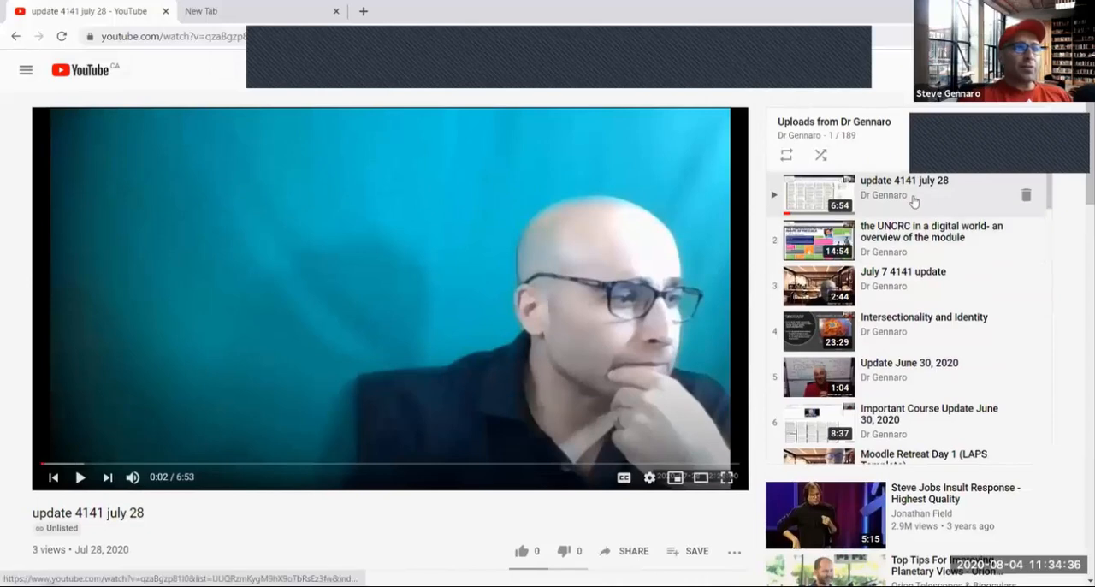
left_click(902, 198)
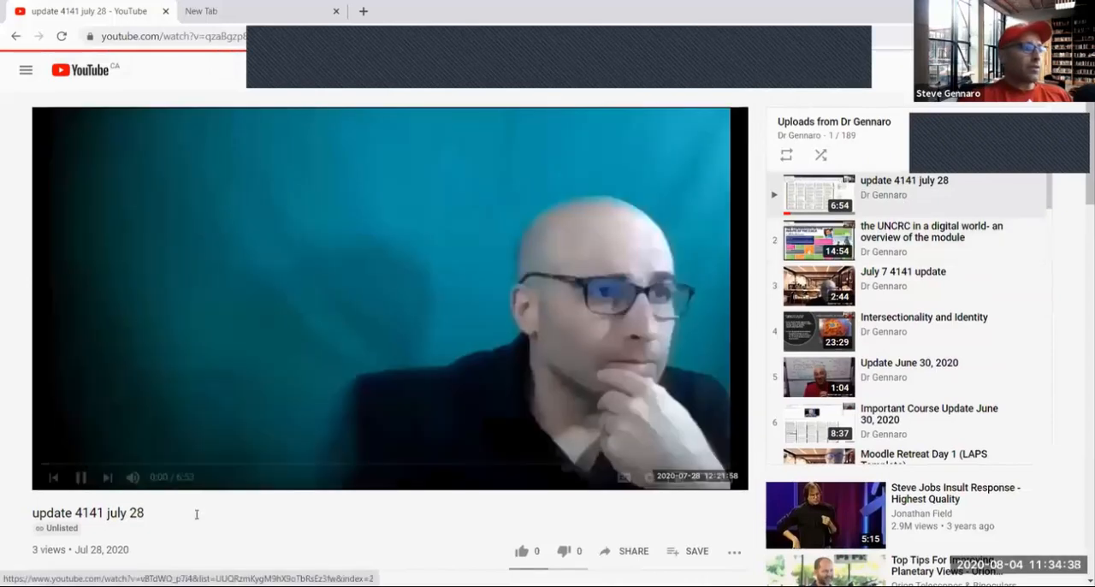
left_click(80, 477)
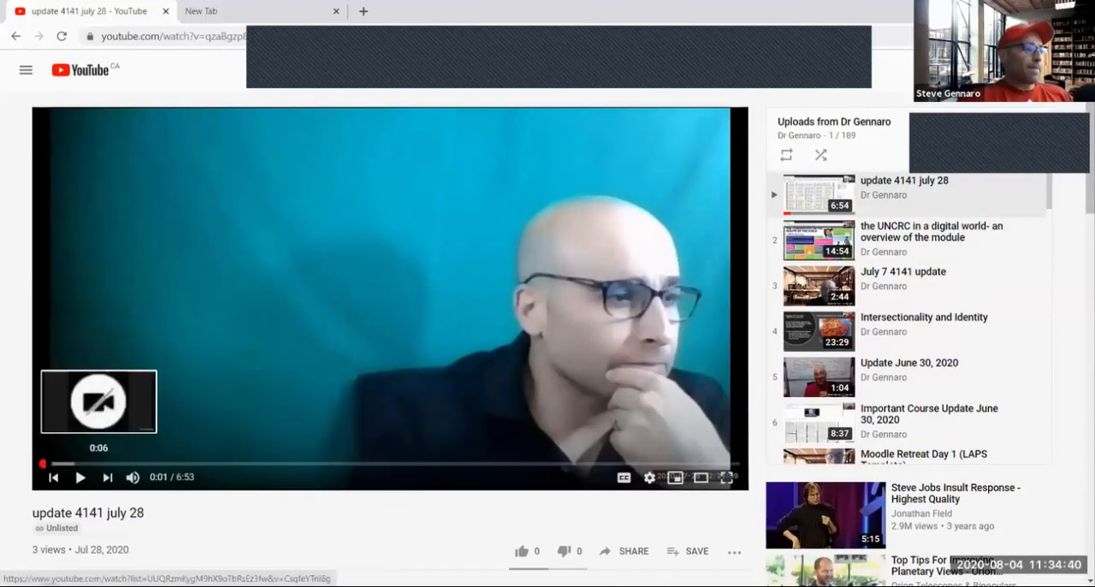
left_click(174, 463)
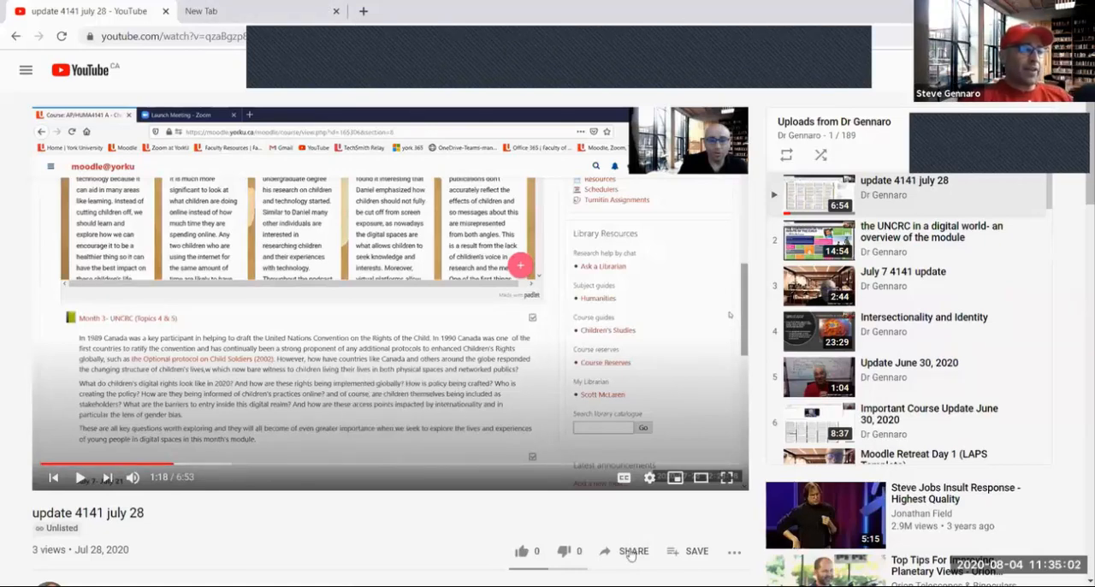
Circle the video's Share option in red and clear the annotation
left_click(652, 51)
left_click_drag(661, 573, 638, 528)
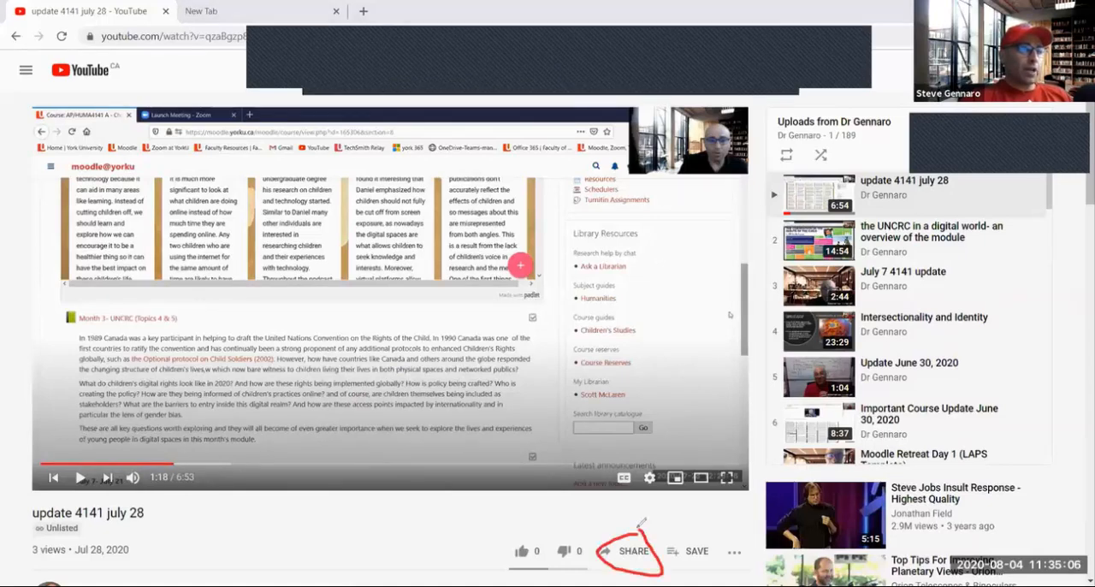
left_click(728, 77)
left_click(724, 112)
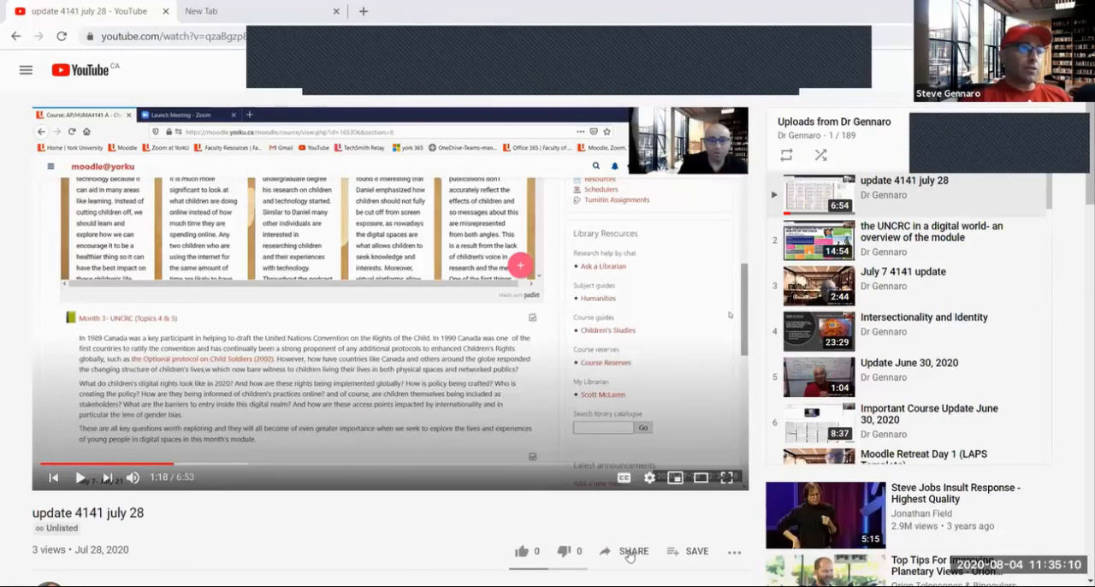
Copy the share link of the "update 4141 july 28" video without a start time
left_click(634, 551)
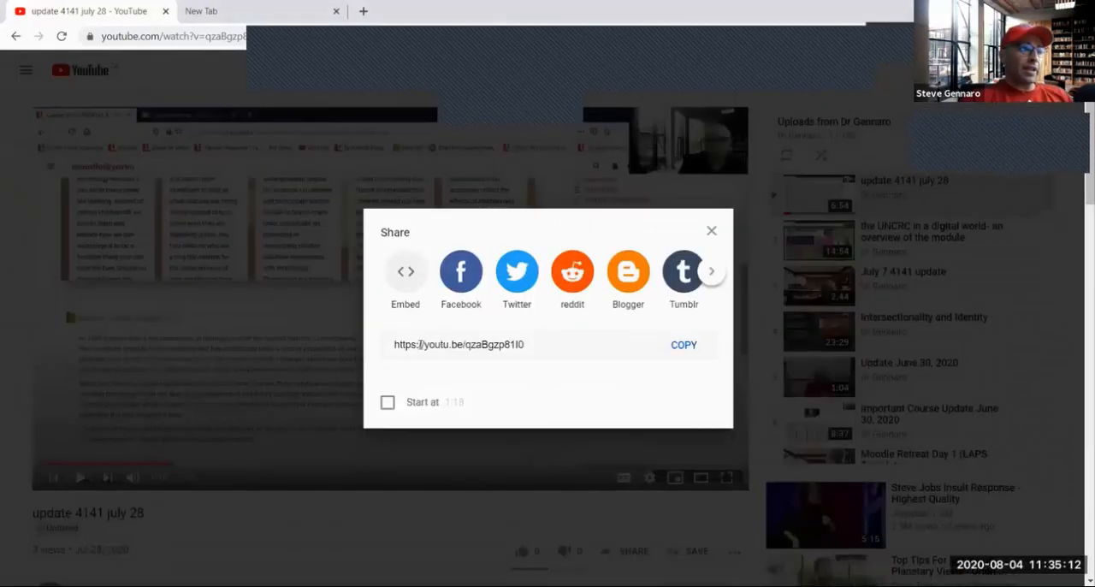
left_click(392, 351)
left_click_drag(531, 345, 404, 338)
left_click(395, 345)
left_click(683, 348)
left_click(683, 346)
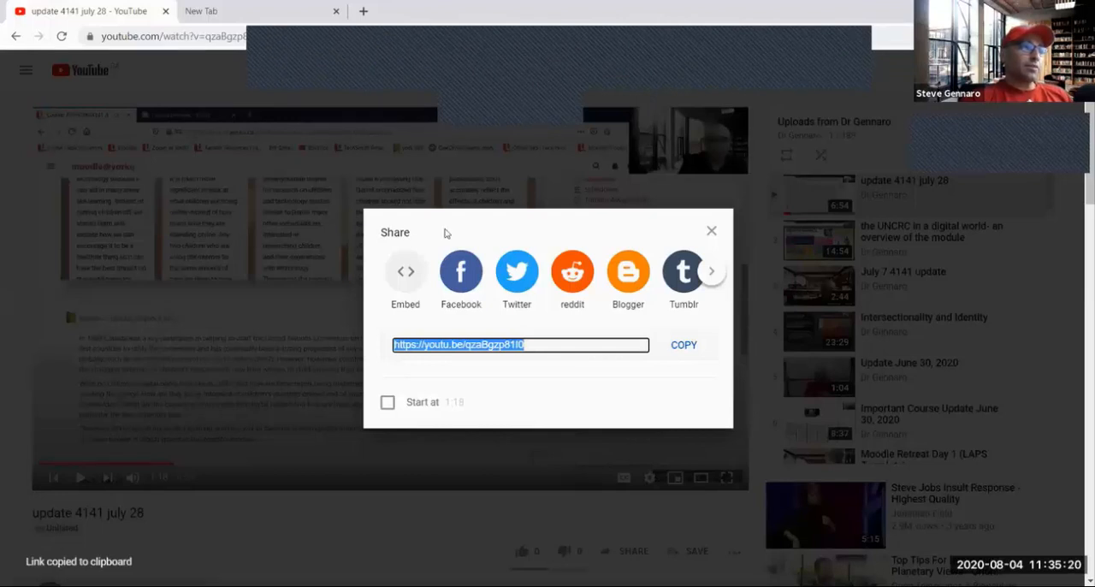
Switch back to the Moodle assignment, mark the description area and circle the Insert media tool in red, and clear the drawings
key("alt+Tab")
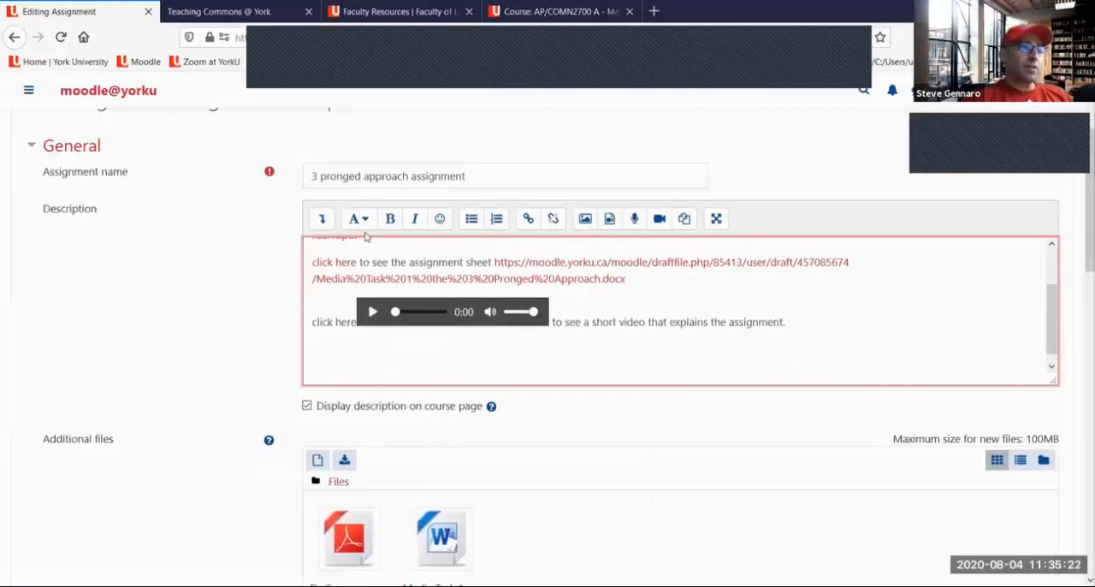
left_click(712, 61)
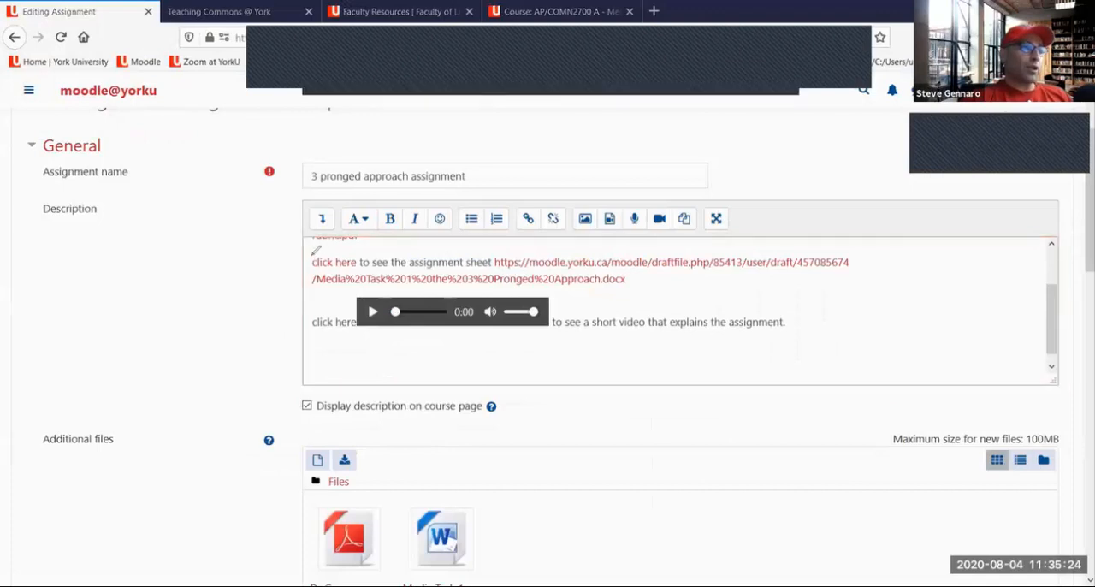
left_click_drag(306, 195, 302, 355)
left_click_drag(437, 357, 340, 355)
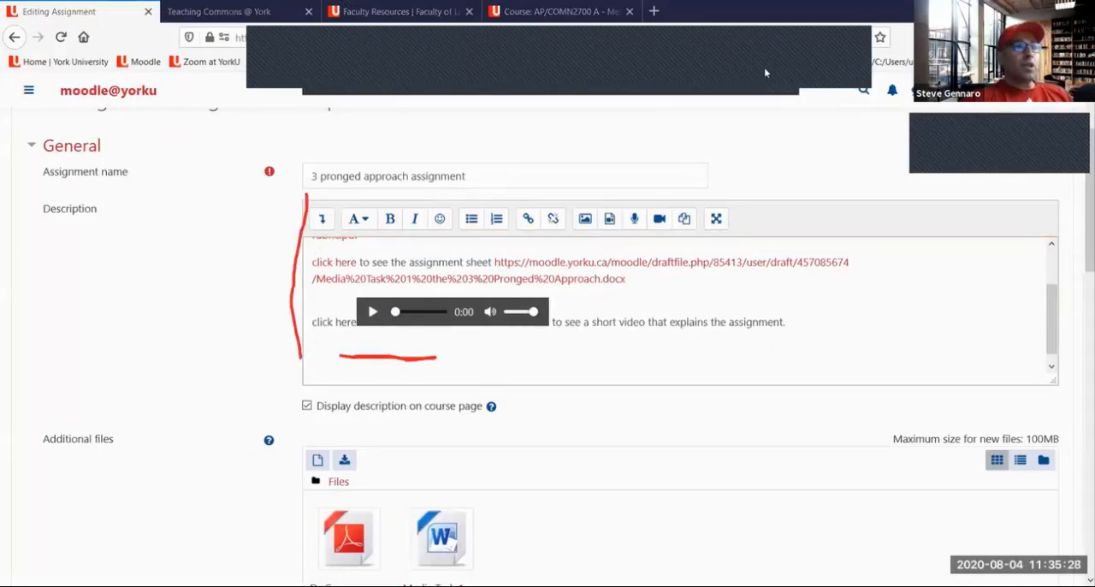
mouse_move(622, 195)
left_mouse_down()
mouse_move(602, 224)
mouse_move(624, 192)
left_mouse_up()
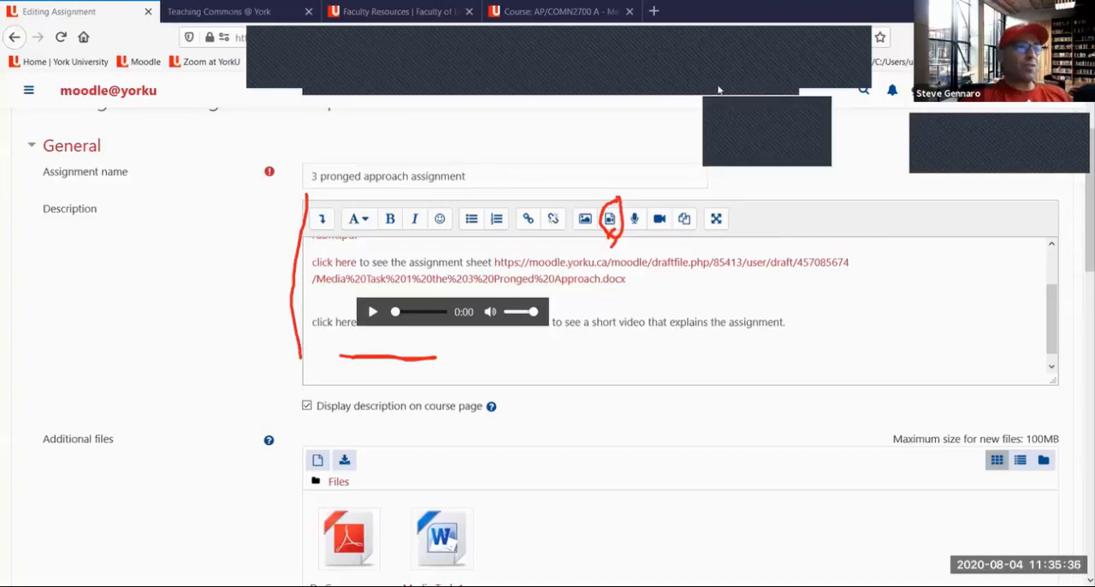
left_click(732, 104)
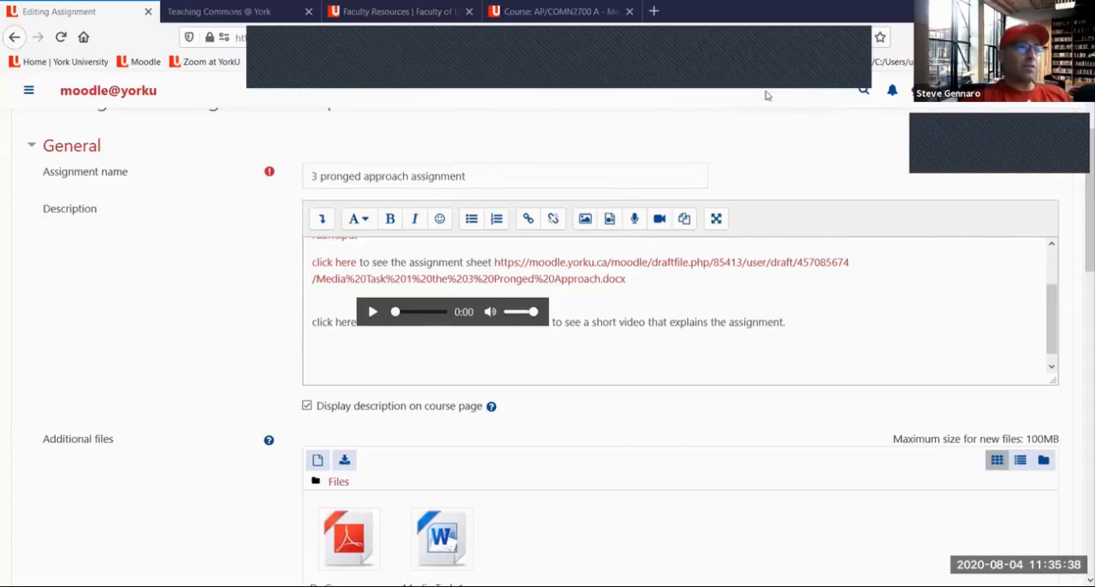
left_click(613, 221)
right_click(423, 329)
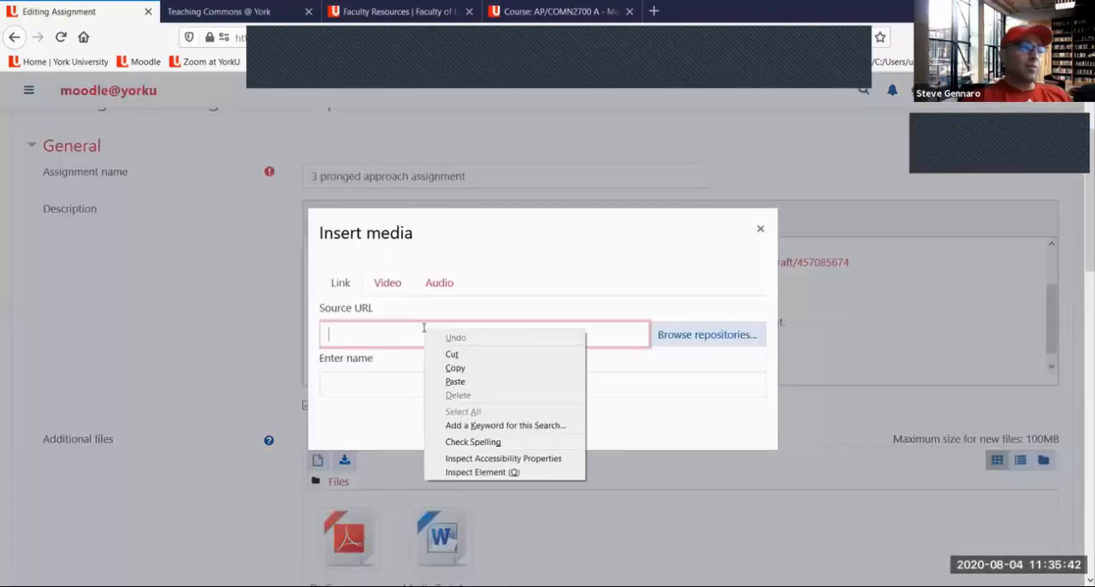
left_click(454, 382)
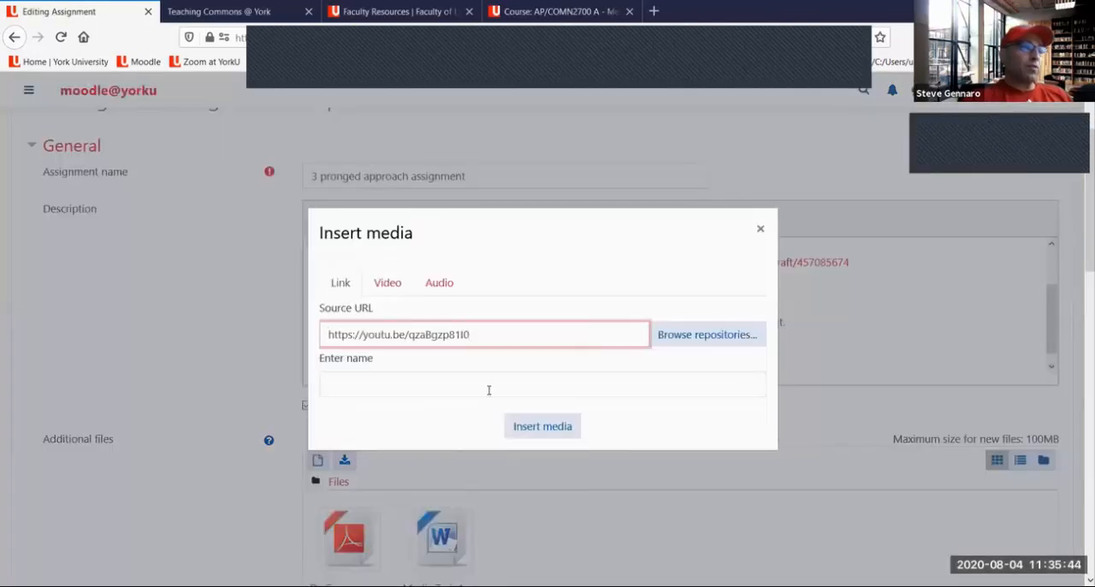
left_click(543, 426)
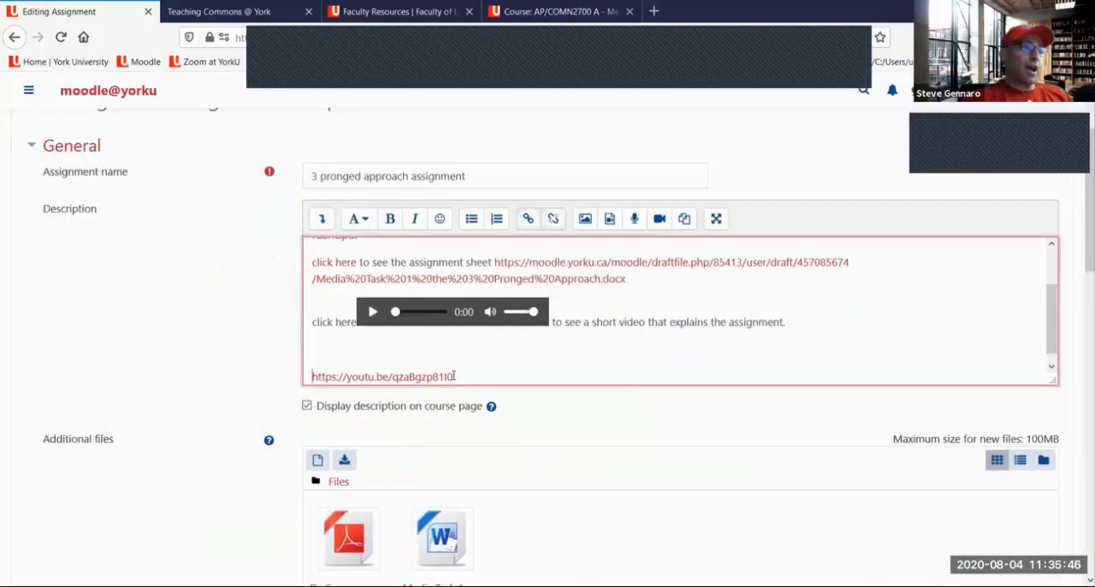
scroll(473, 347, "down", 1)
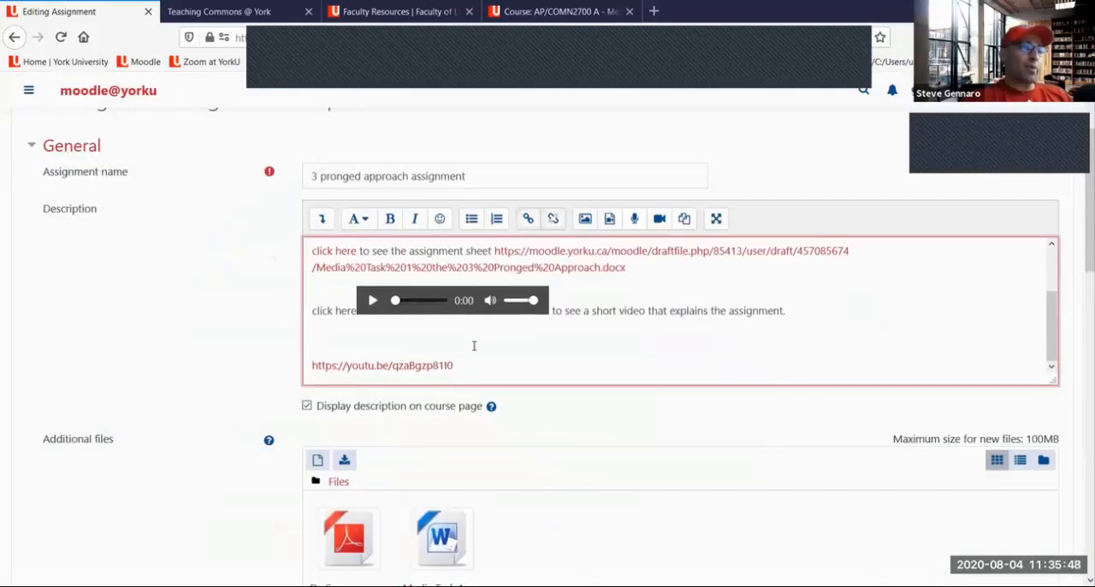
scroll(473, 345, "up", 2)
scroll(463, 348, "up", 1)
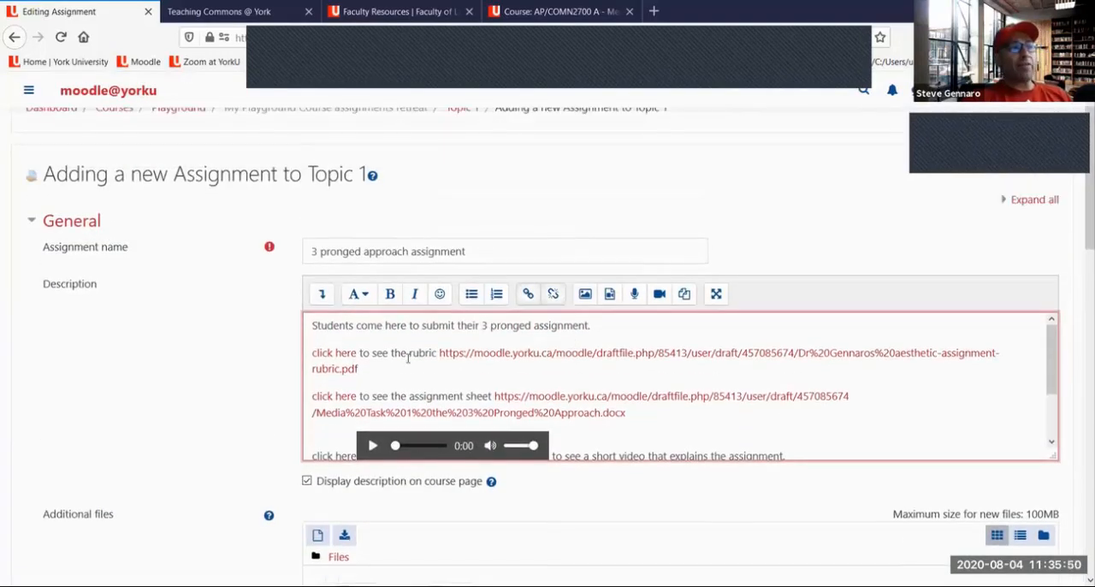
scroll(409, 353, "down", 3)
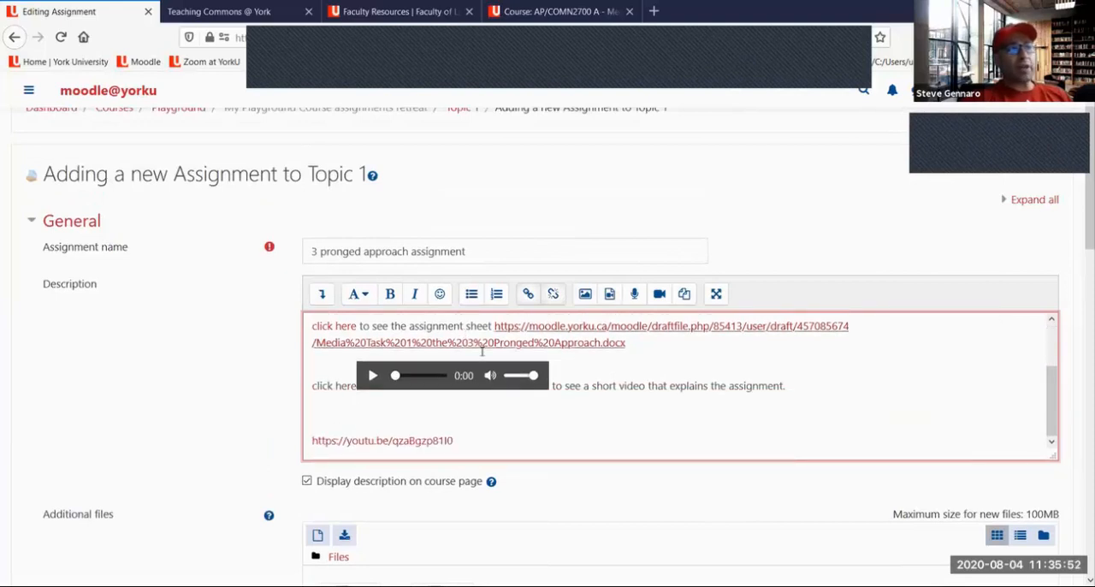
scroll(490, 359, "down", 2)
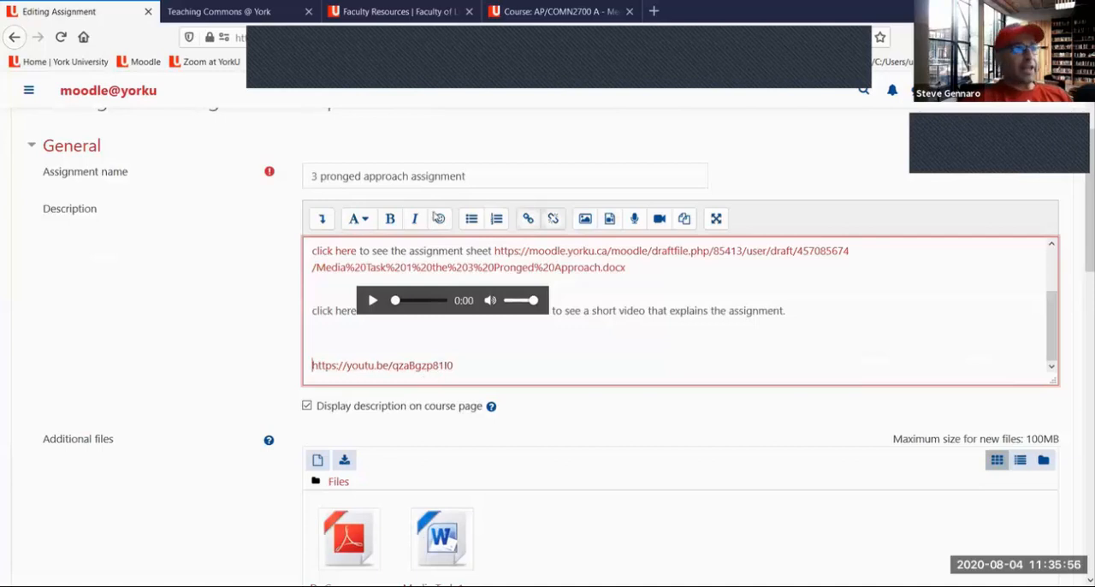
Switch to the Faculty Resources site and open the Training Videos page from its Templates & Training section
left_click(381, 14)
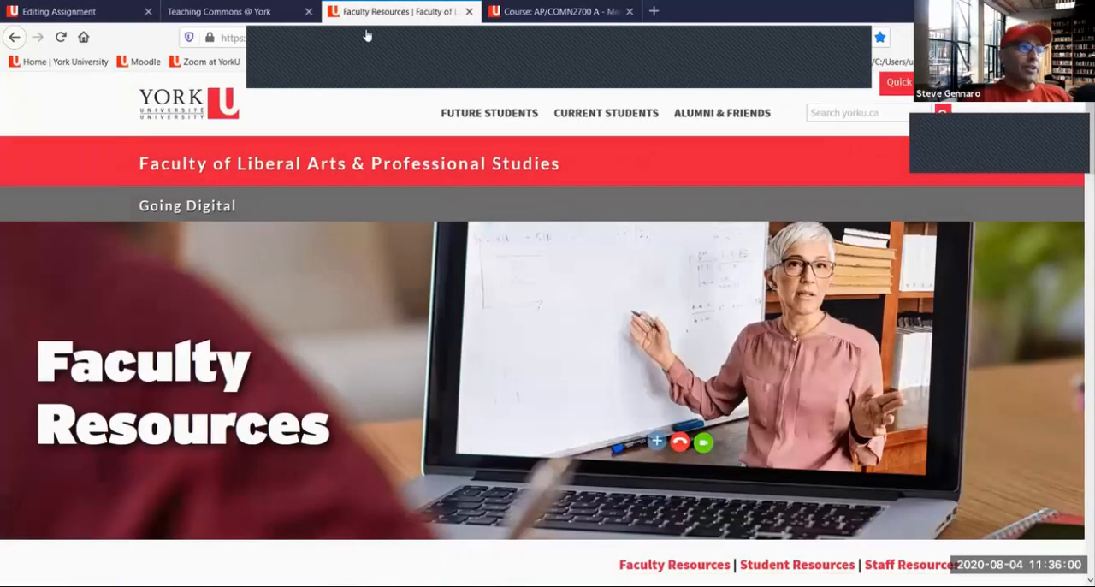
scroll(341, 185, "down", 3)
scroll(341, 187, "down", 5)
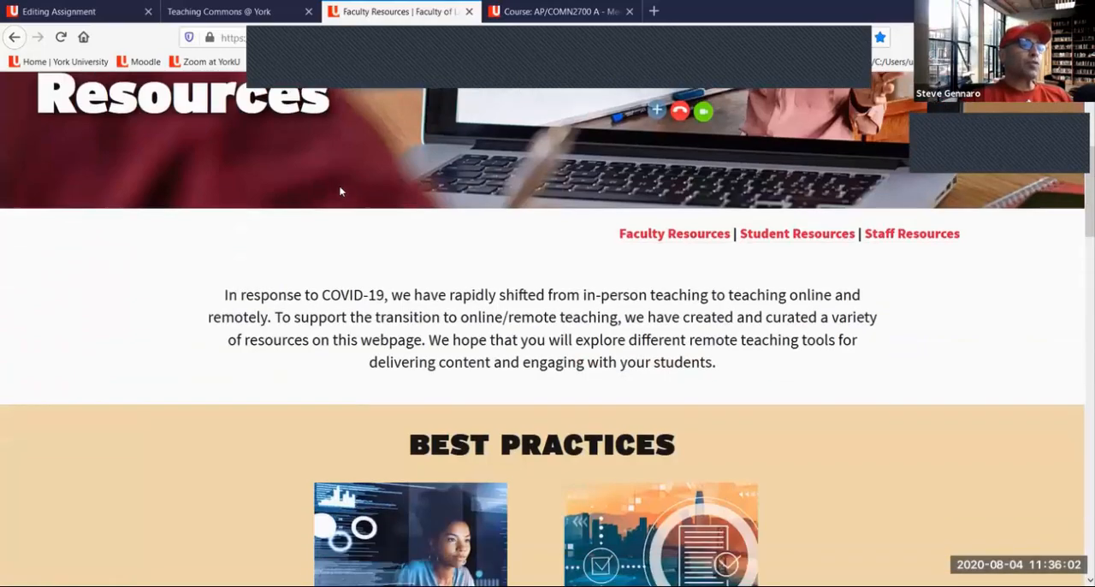
scroll(340, 195, "down", 6)
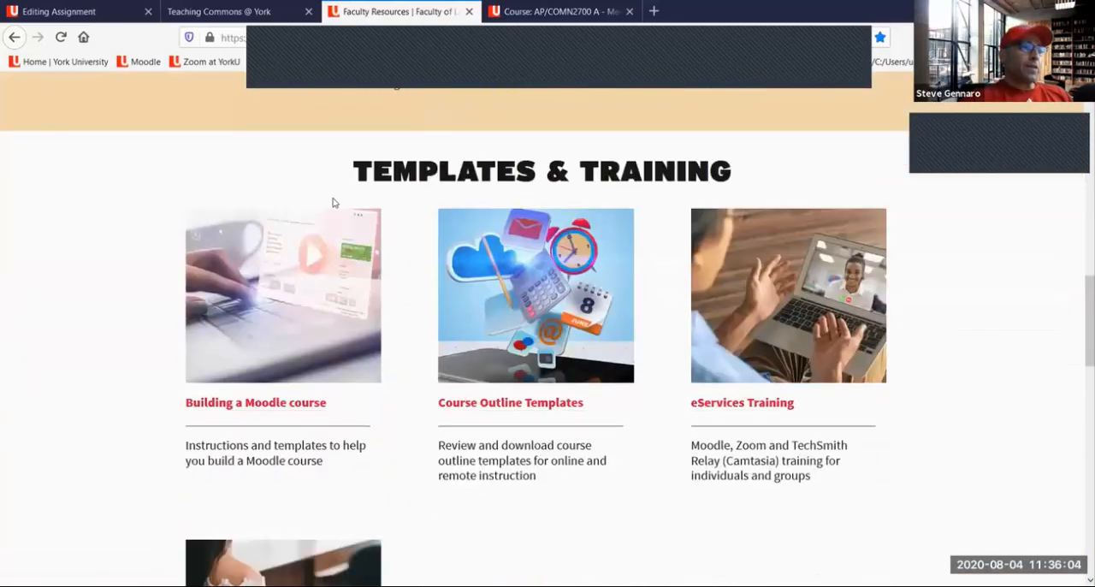
scroll(327, 210, "down", 3)
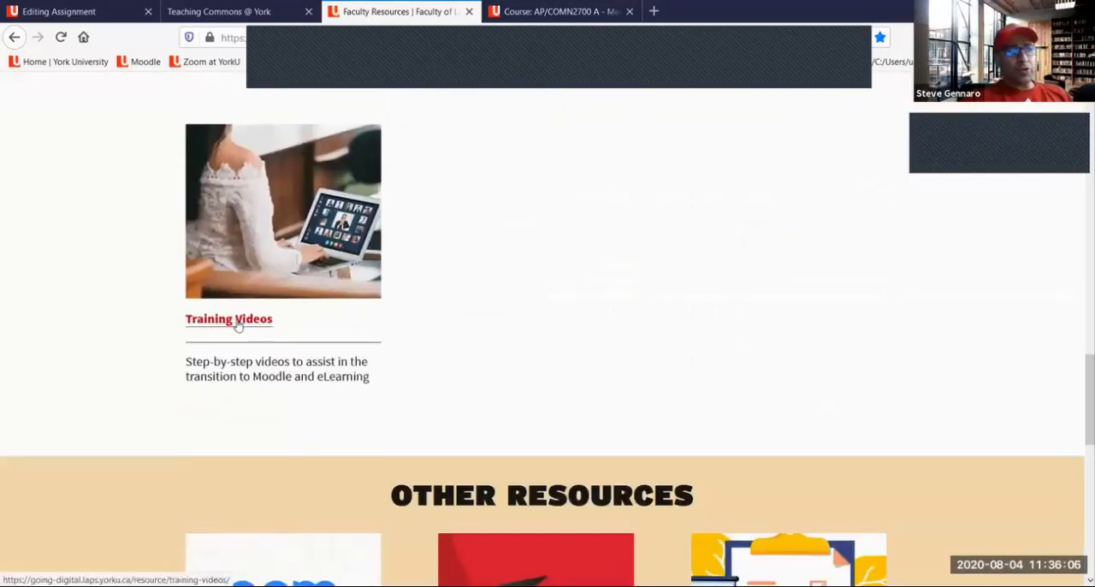
left_click(239, 323)
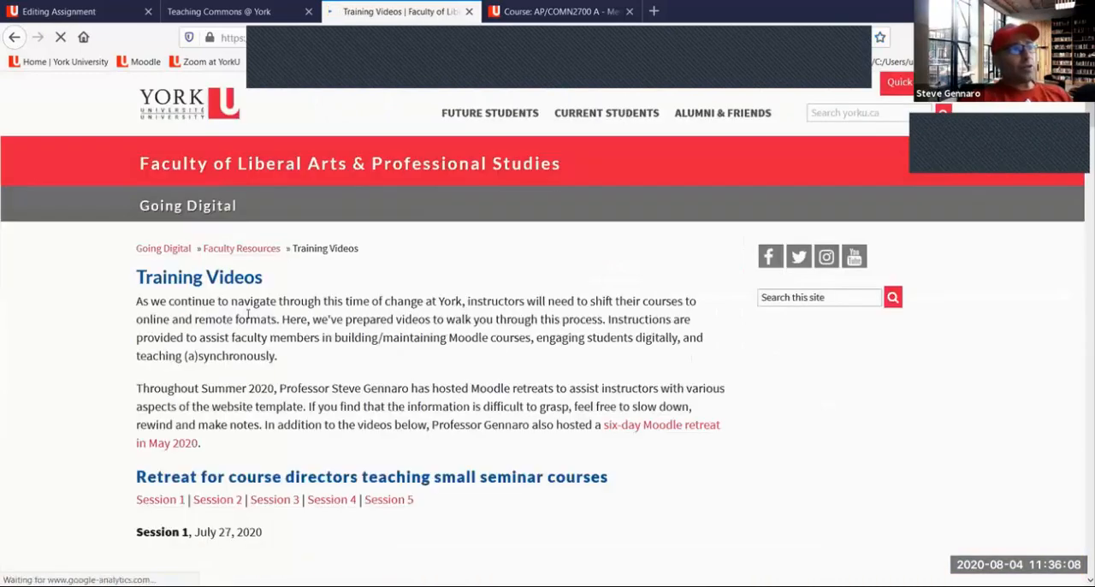
Look through the session recordings of the small seminar and large lecture course retreats, highlighting the Session 5, July 31 entry
scroll(248, 314, "down", 3)
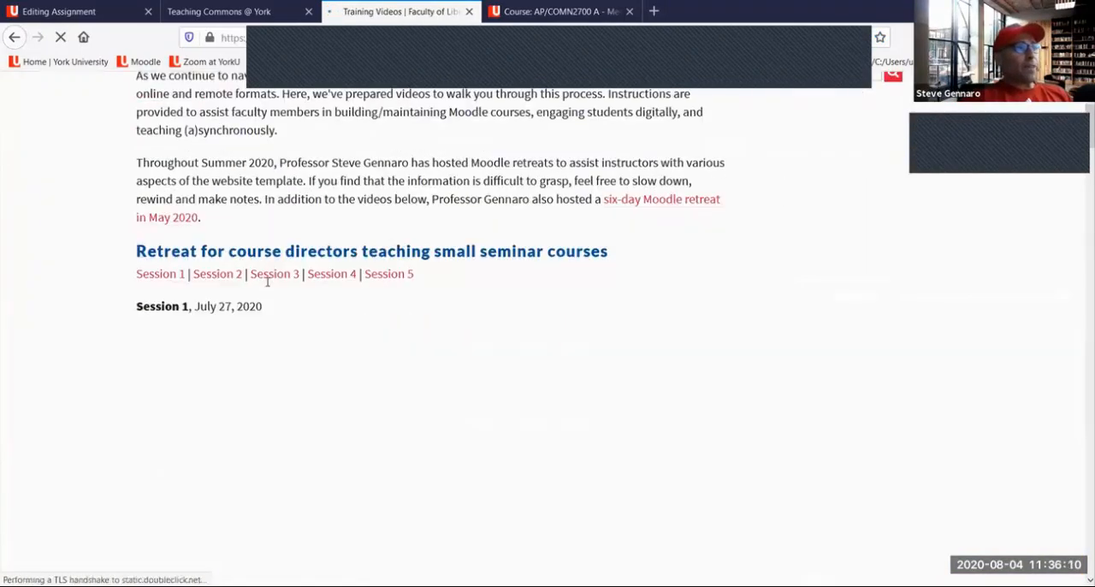
scroll(267, 282, "down", 5)
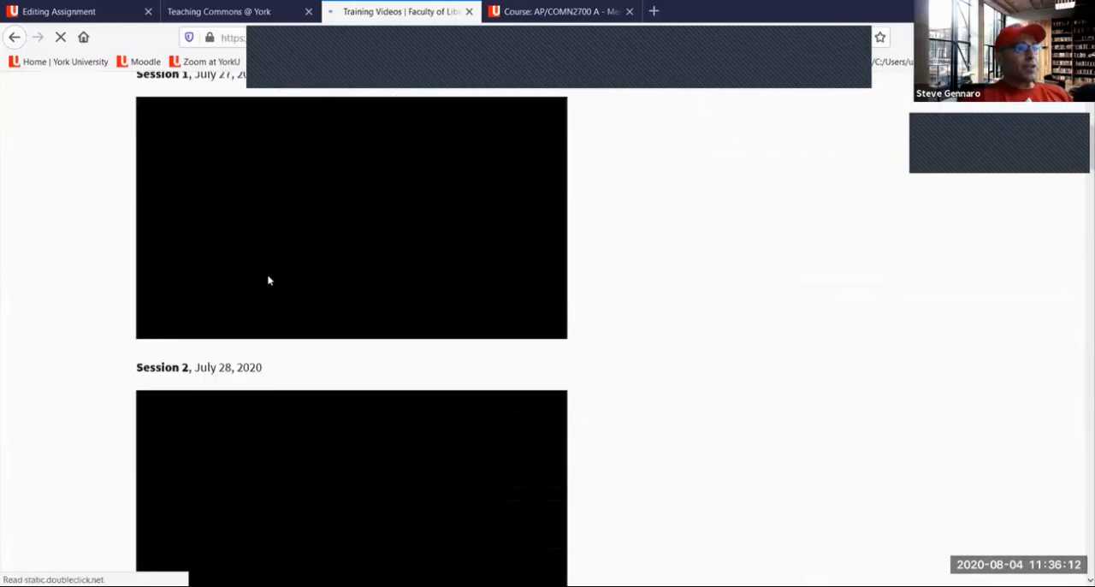
scroll(268, 280, "down", 6)
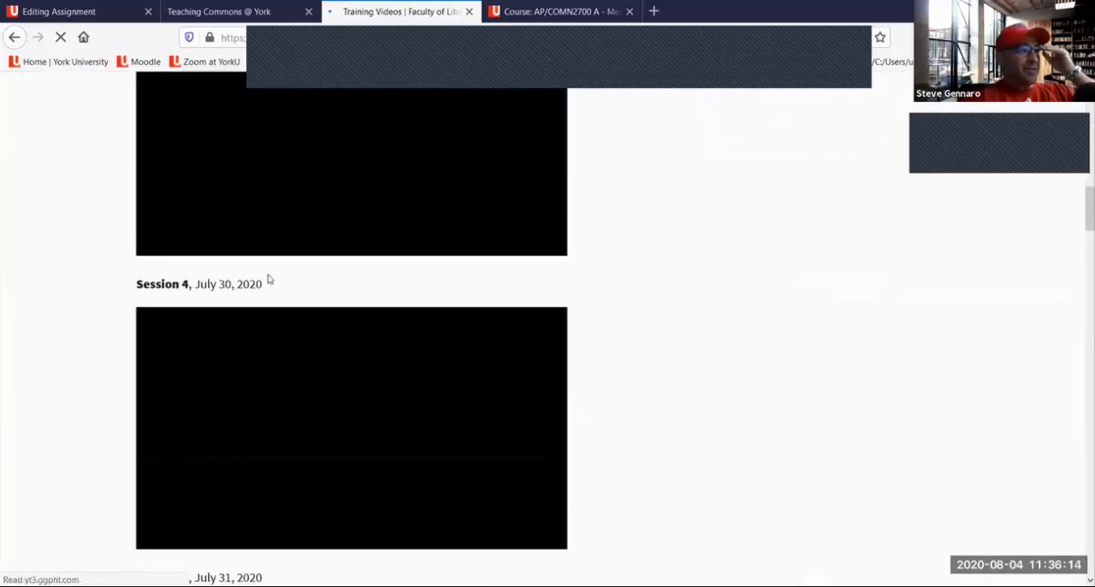
scroll(268, 280, "down", 2)
scroll(257, 308, "down", 1)
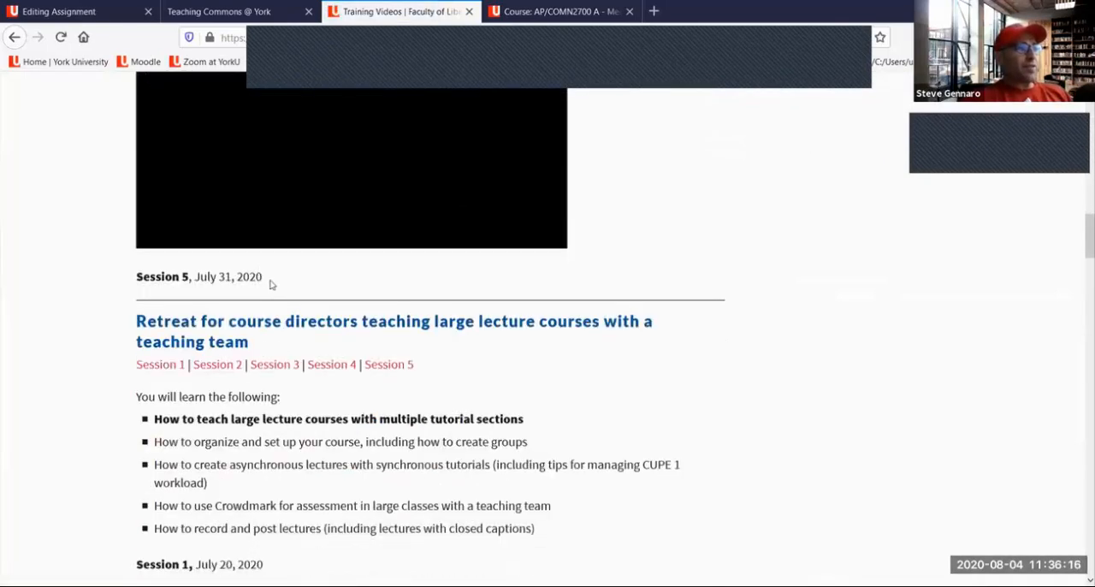
left_click_drag(182, 296, 261, 277)
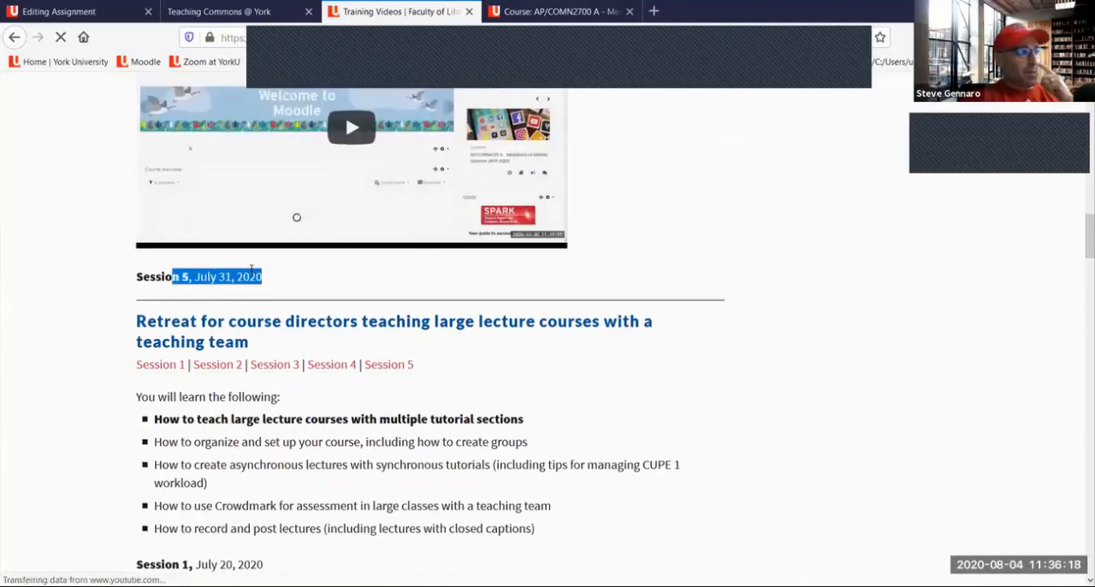
left_click(250, 271)
scroll(250, 271, "up", 2)
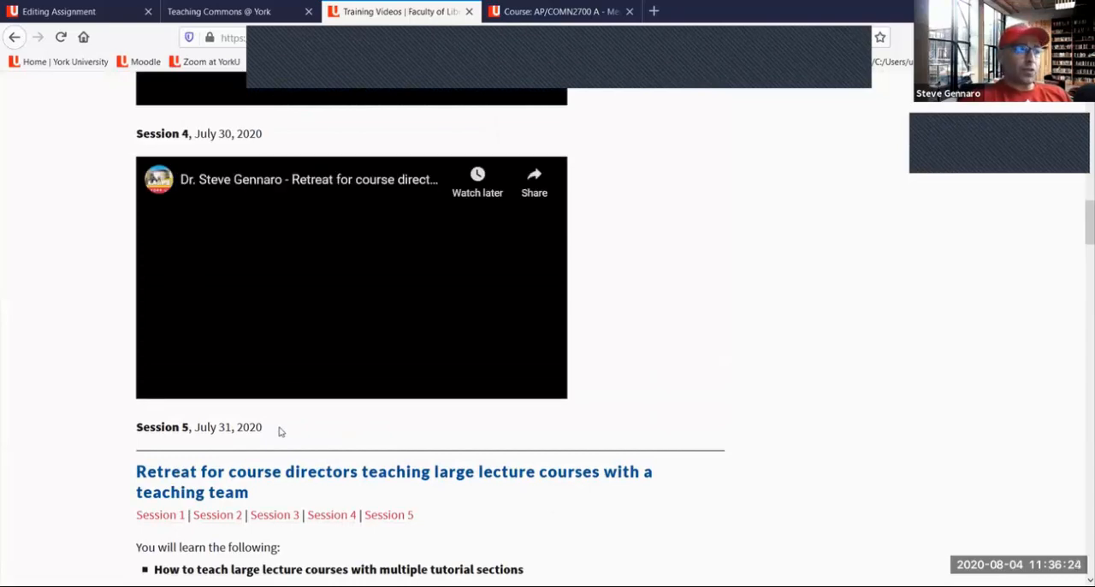
scroll(278, 431, "down", 6)
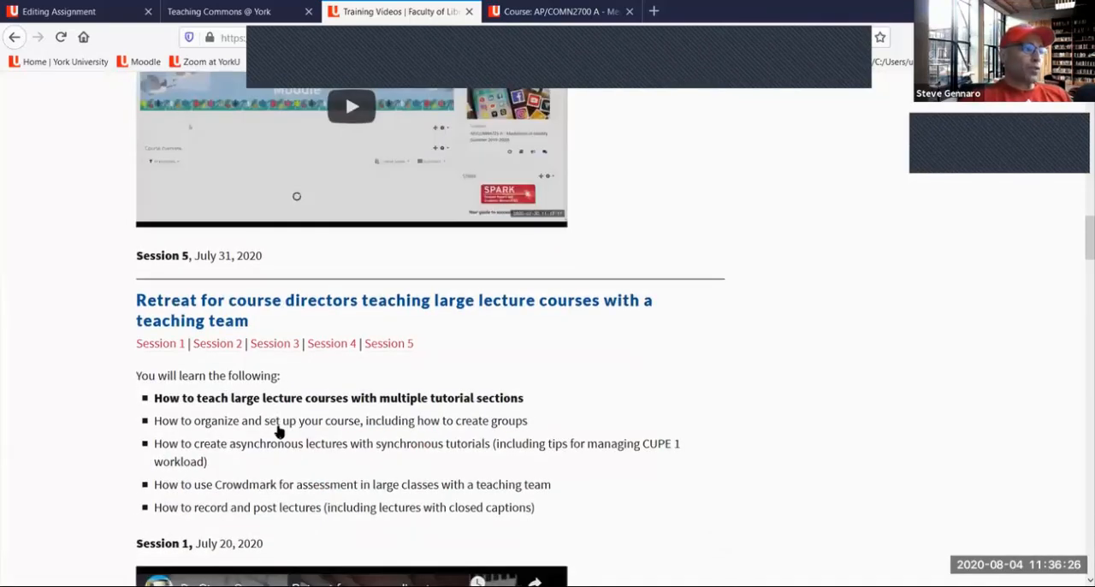
scroll(278, 431, "down", 6)
scroll(278, 430, "down", 10)
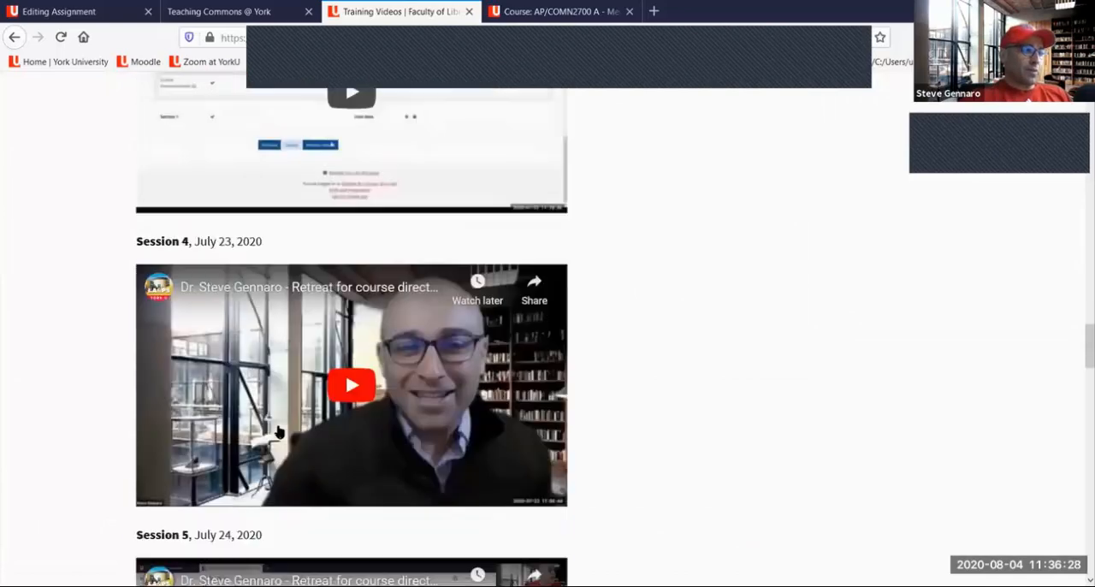
Highlight the June 11 welcome video topic and the June 12 YouTube embedding topic, and point out the page's web address
scroll(278, 431, "down", 10)
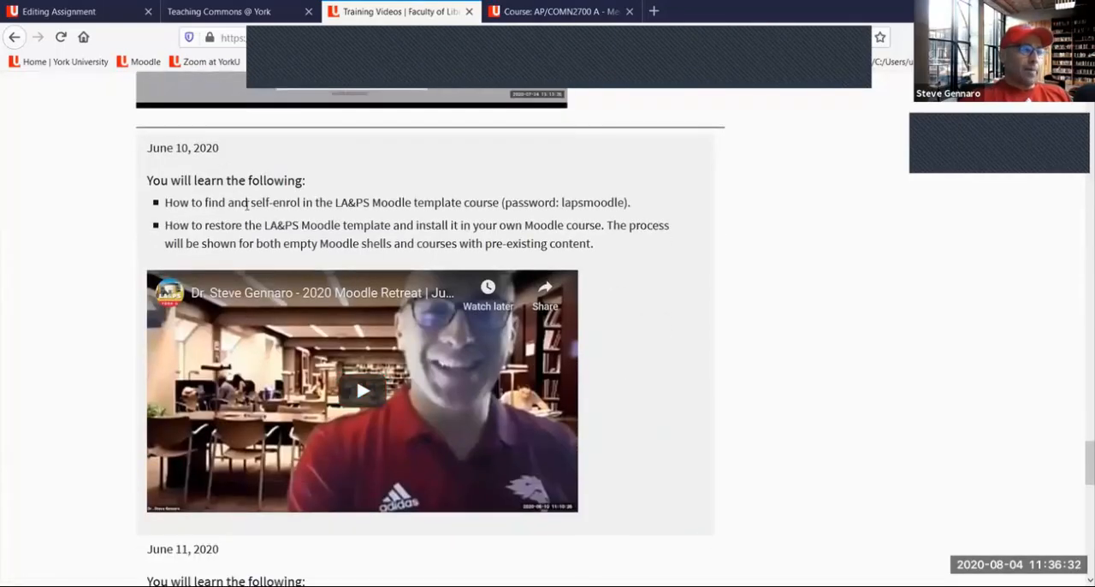
scroll(247, 203, "down", 8)
scroll(183, 186, "down", 3)
scroll(244, 152, "up", 1)
left_click_drag(242, 153, 401, 143)
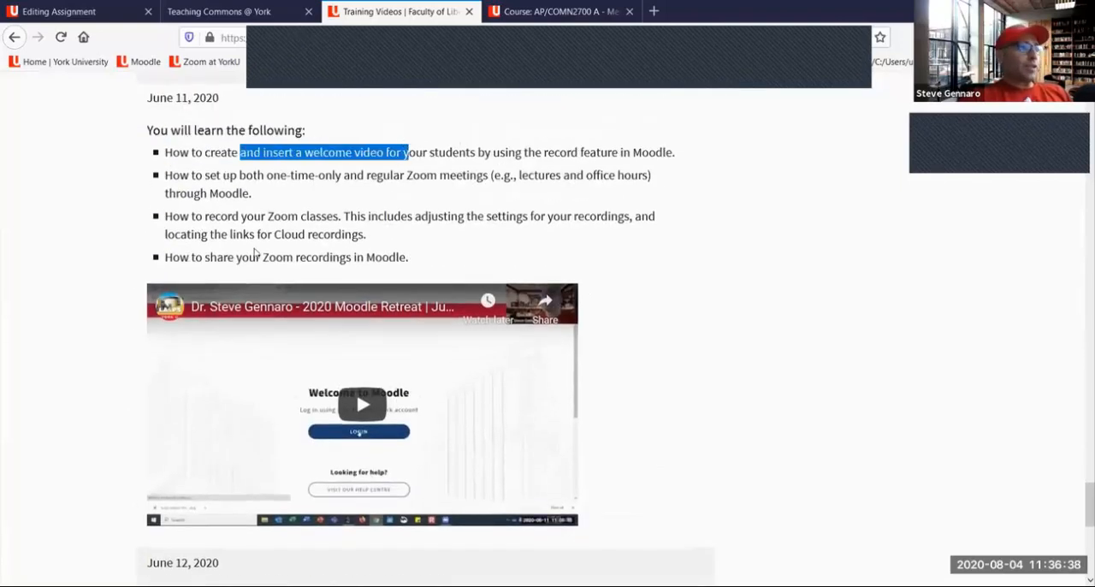
scroll(286, 224, "down", 2)
scroll(288, 220, "down", 6)
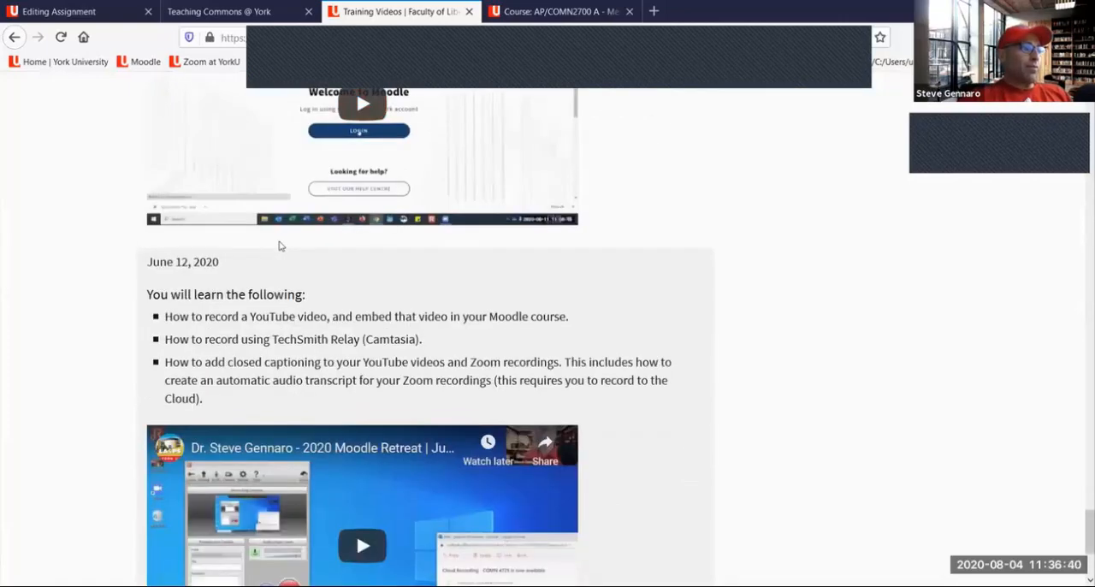
left_click_drag(225, 245, 476, 242)
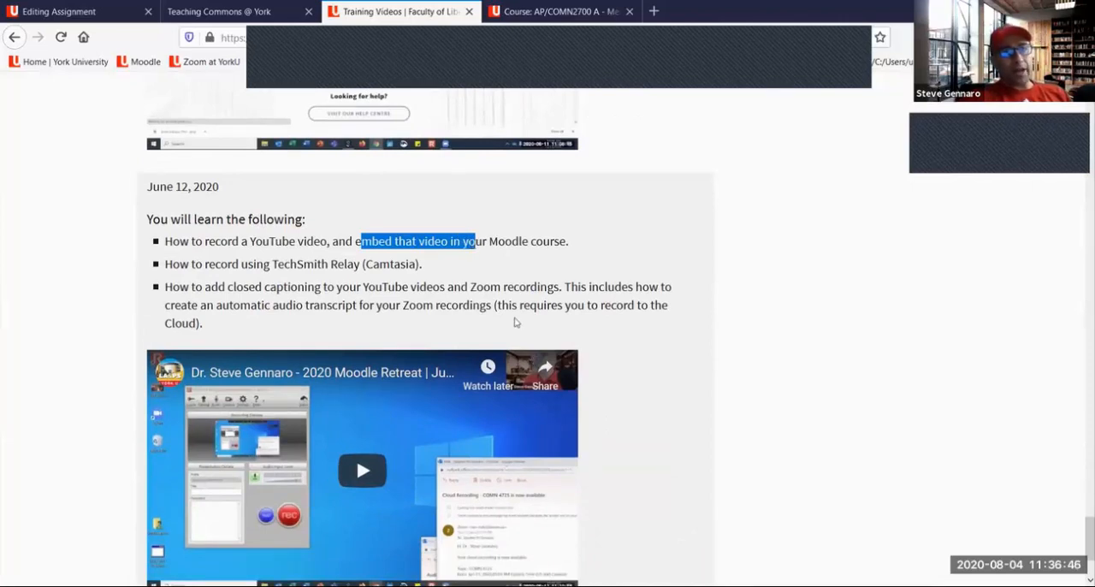
left_click(226, 38)
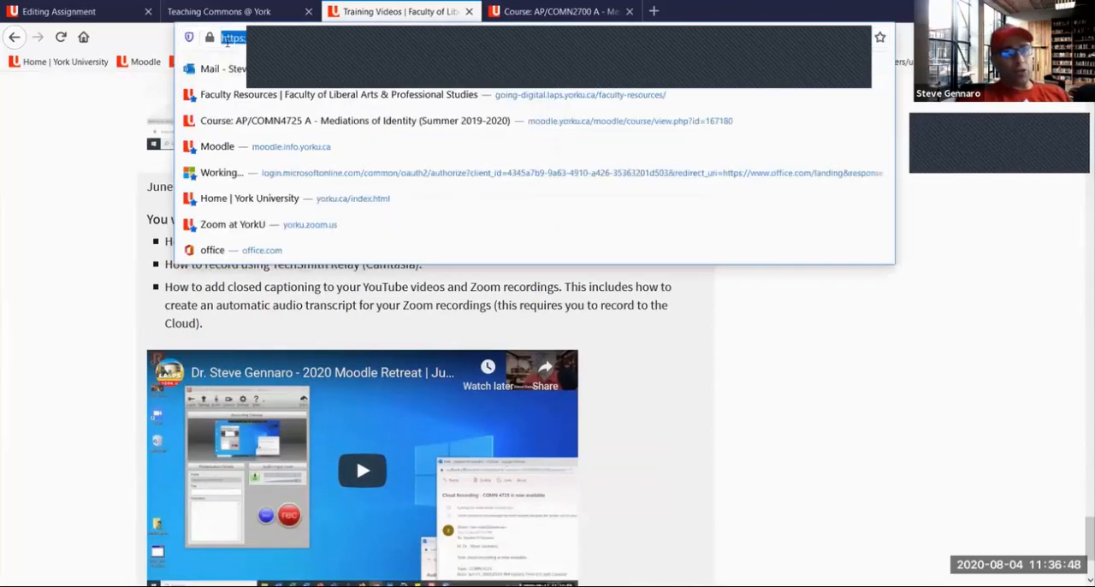
left_click(112, 205)
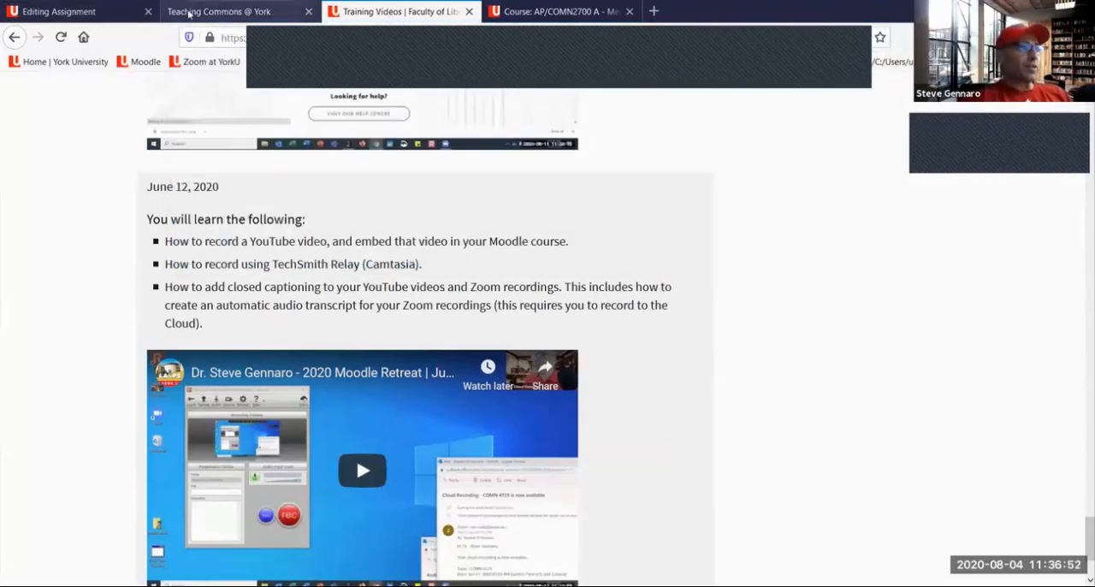
Return to the Moodle assignment and review its General section, highlighting the Description label
left_click(62, 13)
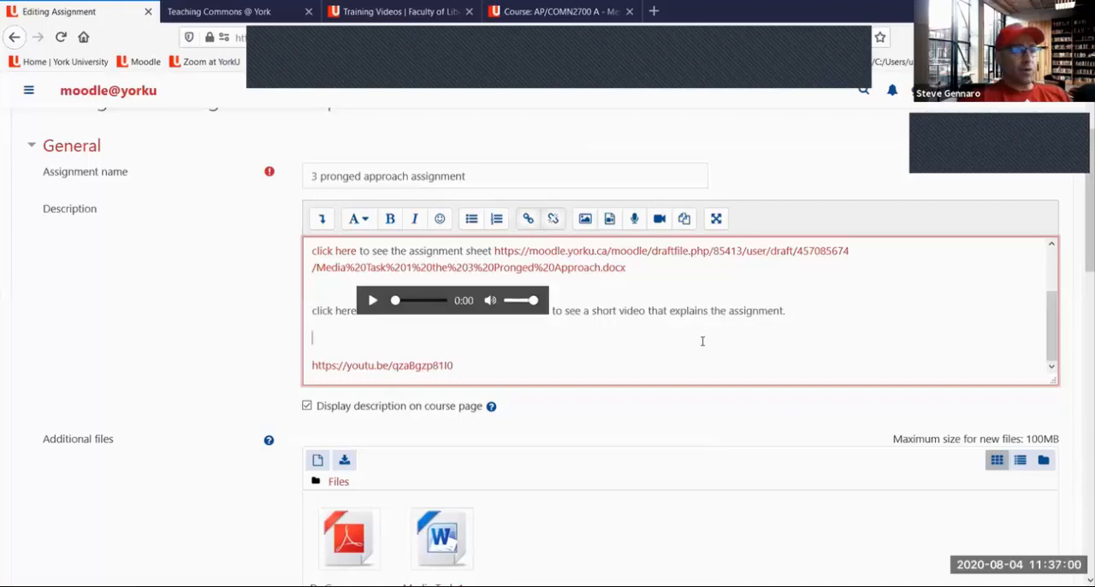
left_click(526, 362)
scroll(528, 362, "down", 2)
scroll(541, 381, "down", 4)
scroll(587, 353, "up", 9)
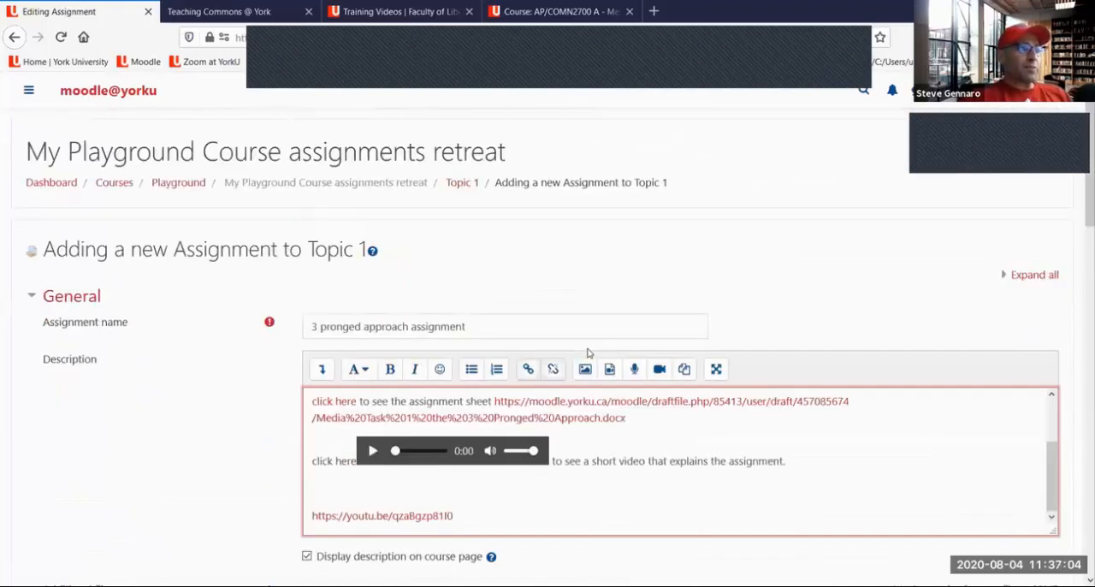
scroll(587, 353, "down", 1)
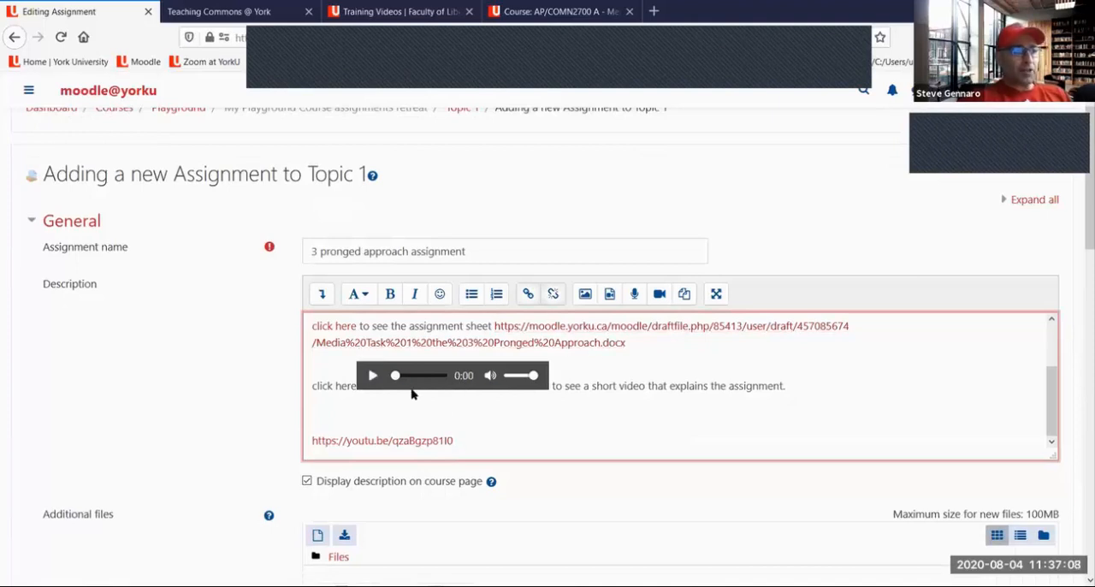
double_click(34, 288)
scroll(420, 495, "down", 1)
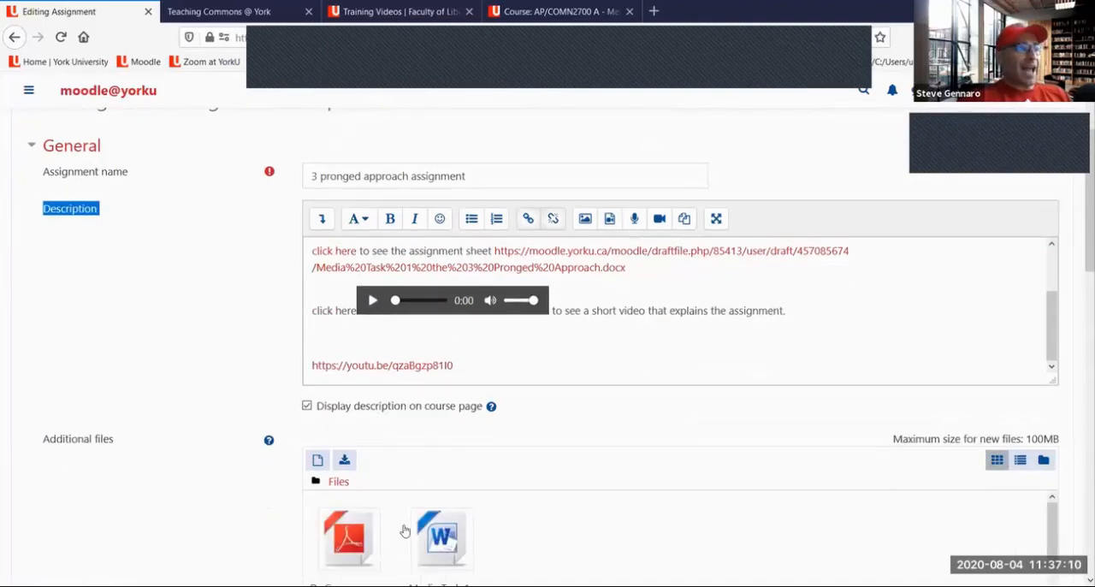
scroll(654, 470, "up", 1)
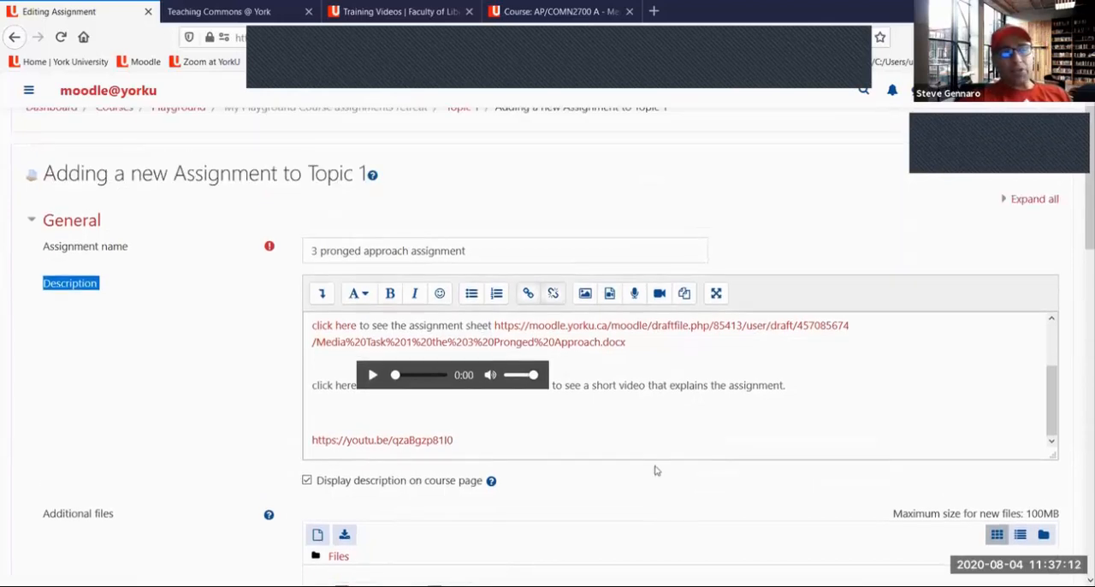
scroll(656, 469, "down", 1)
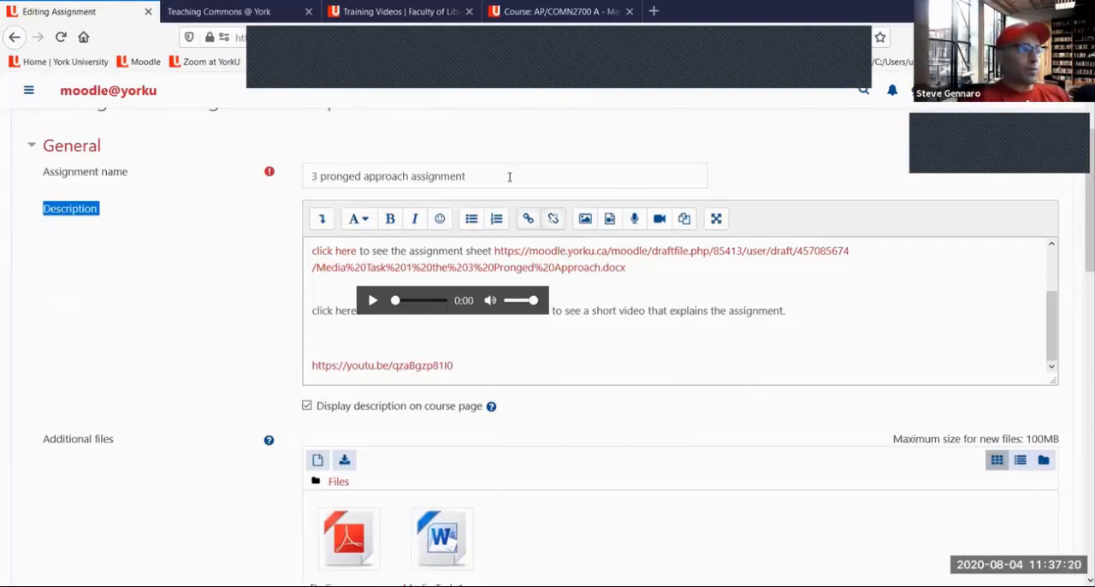
Draw red arrows to the description's editor toolbar, assignment sheet link, audio and video lines, and the Description label
left_click_drag(584, 138, 454, 206)
left_click_drag(484, 173, 470, 196)
left_click_drag(661, 122, 650, 255)
left_click_drag(709, 121, 690, 239)
left_click_drag(688, 277, 685, 298)
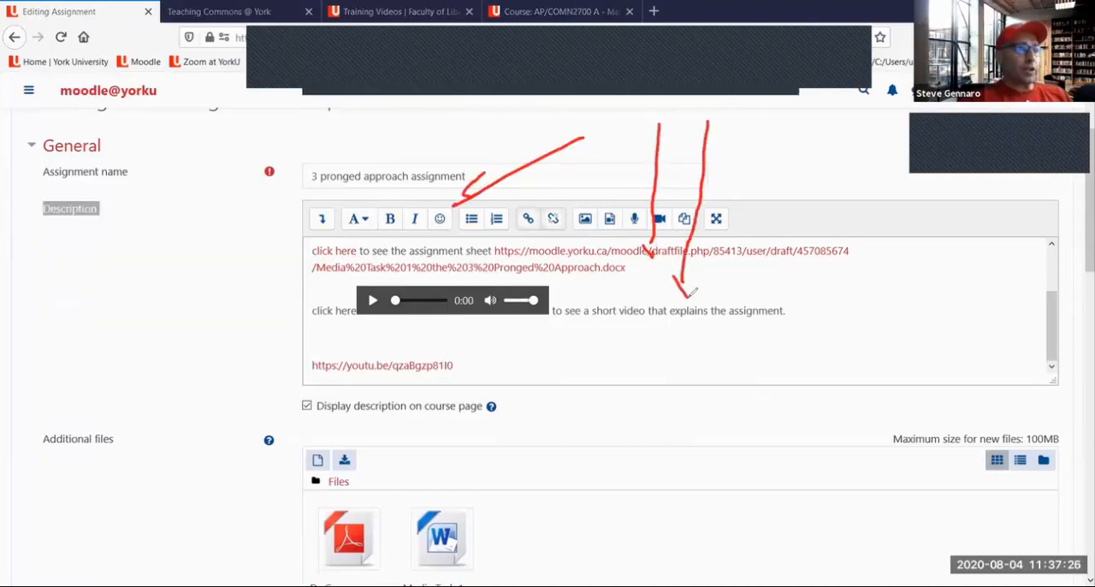
left_click_drag(746, 154, 730, 358)
left_click_drag(717, 327, 729, 357)
left_click_drag(752, 320, 729, 360)
mouse_move(729, 126)
left_mouse_down()
mouse_move(614, 128)
mouse_move(236, 179)
mouse_move(114, 209)
mouse_move(122, 214)
left_mouse_up()
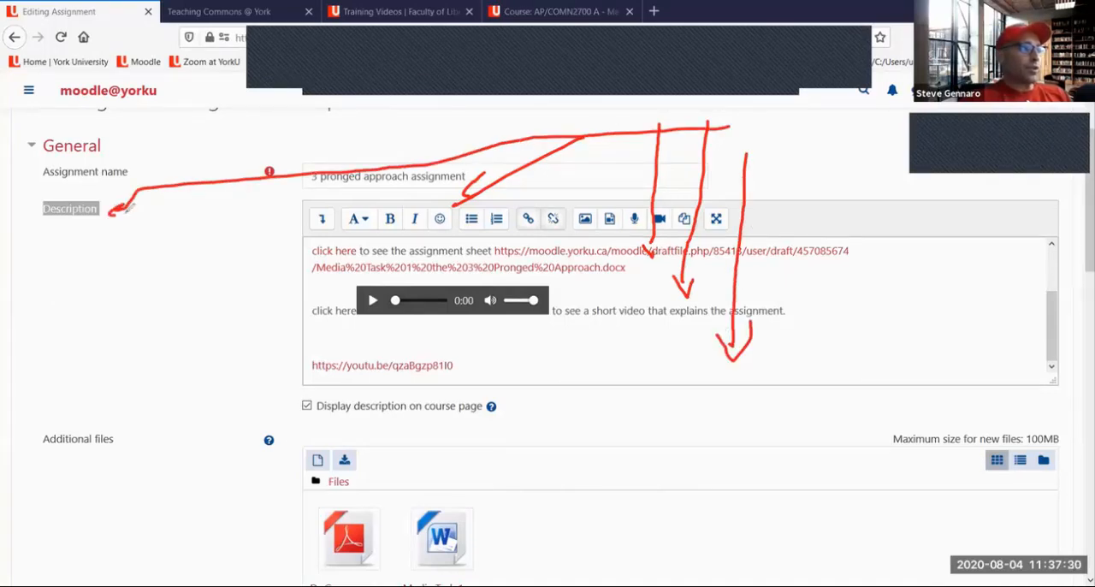
Circle the Display description on course page checkbox, underline the assignment sheet and audio lines in red, and clear all drawings
mouse_move(303, 388)
left_mouse_down()
mouse_move(289, 408)
mouse_move(325, 411)
mouse_move(310, 386)
left_mouse_up()
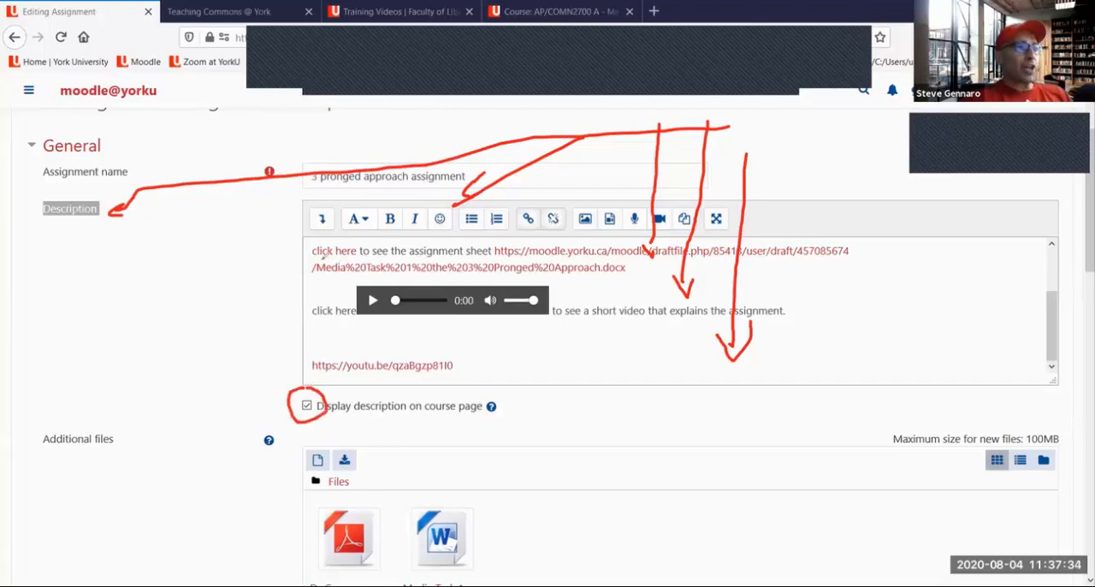
left_click_drag(411, 249, 493, 246)
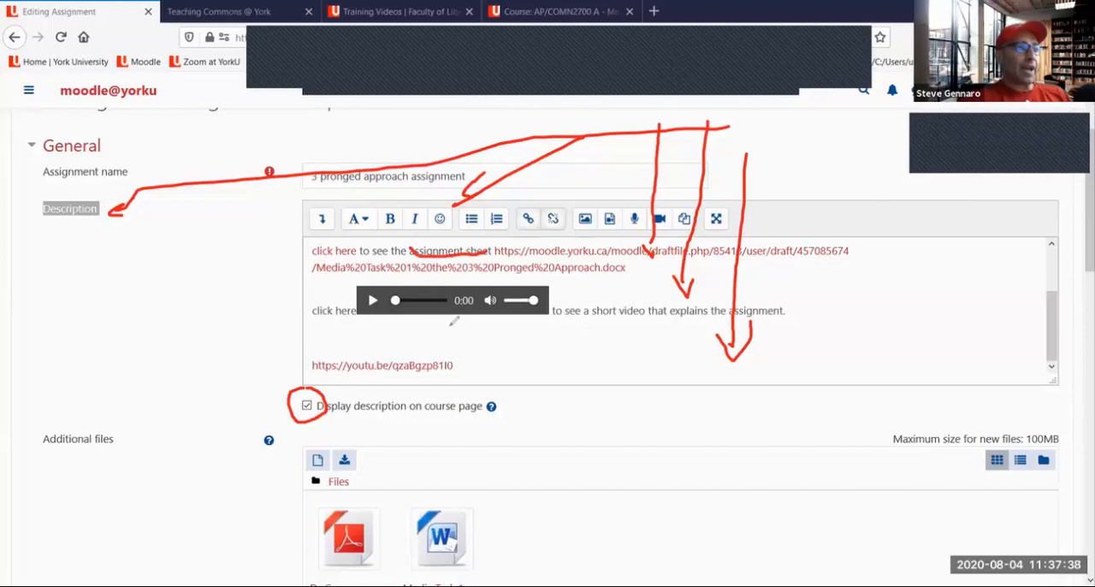
left_click_drag(448, 322, 599, 315)
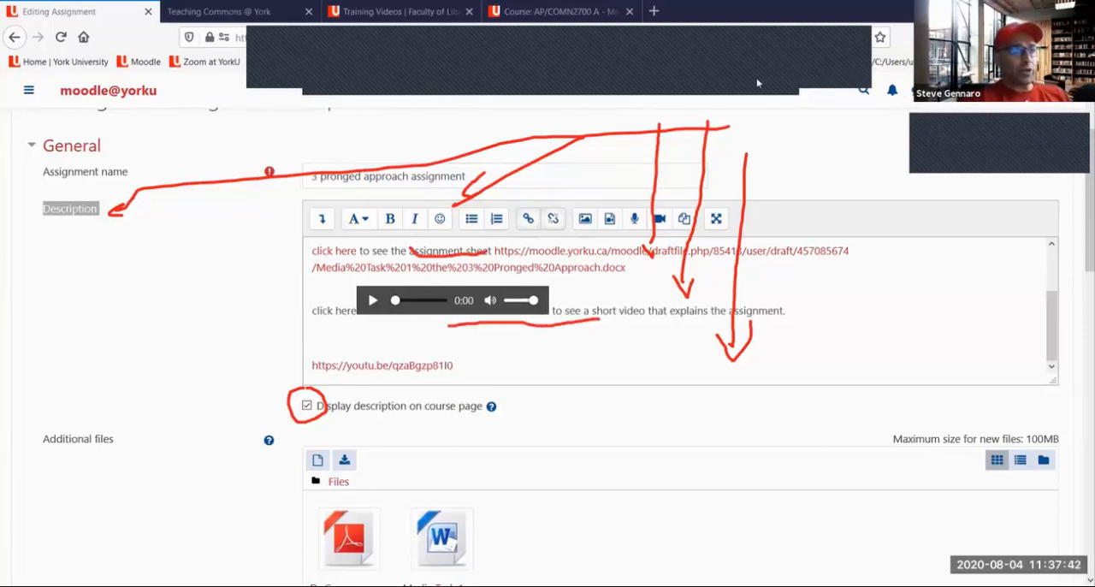
left_click(728, 164)
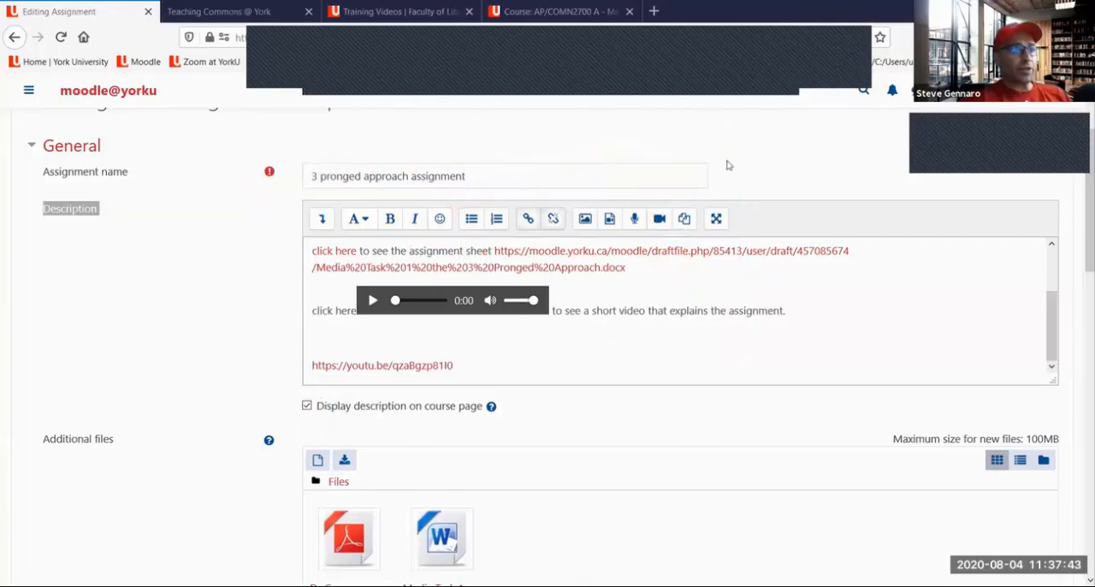
left_click(795, 80)
Bracket the Availability dates in red and underline Allow submissions from, Due date, Cut-off date and Remind me to grade by
scroll(745, 142, "down", 1)
scroll(744, 142, "down", 5)
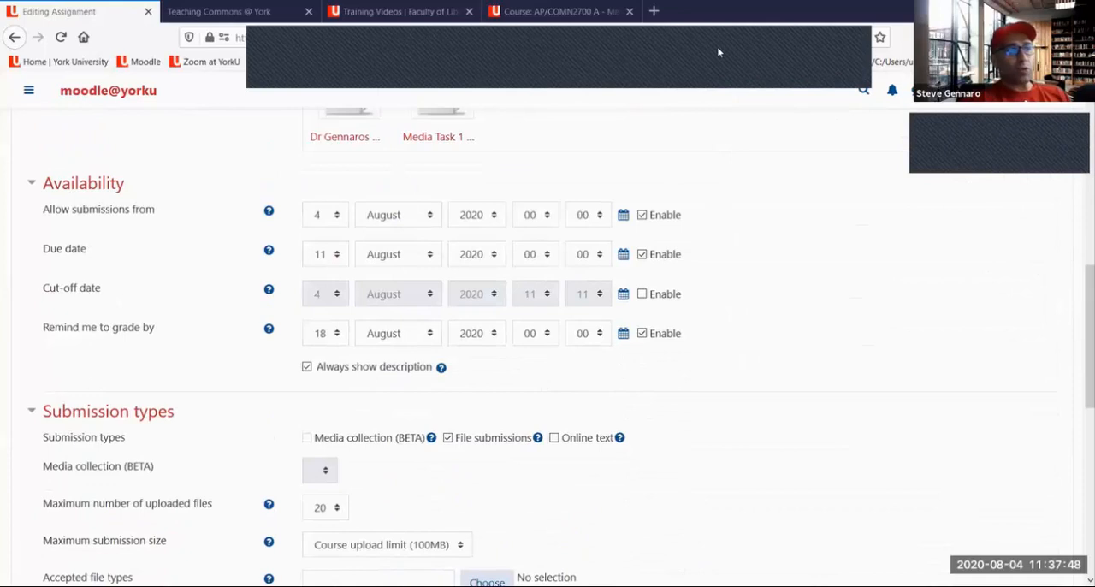
left_click_drag(689, 190, 689, 349)
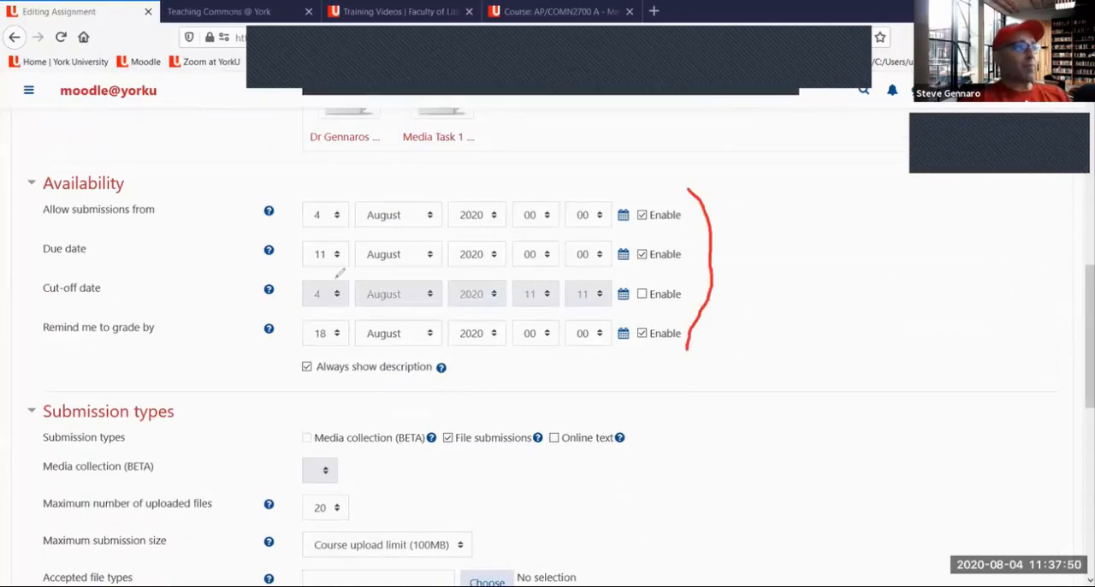
left_click_drag(53, 221, 162, 216)
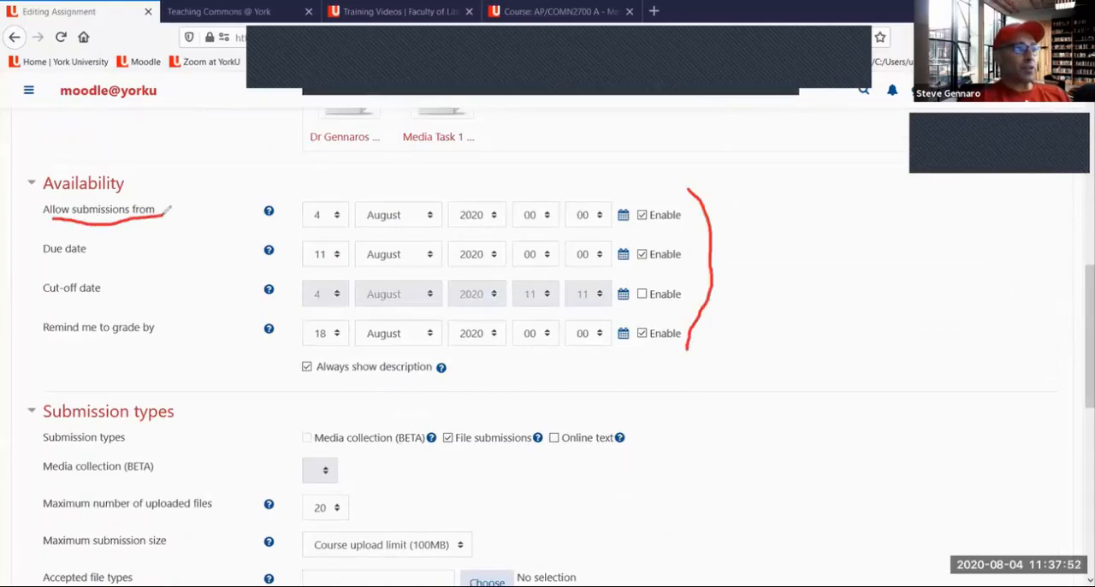
left_click_drag(61, 267, 100, 266)
left_click_drag(44, 313, 116, 310)
left_click_drag(45, 347, 160, 336)
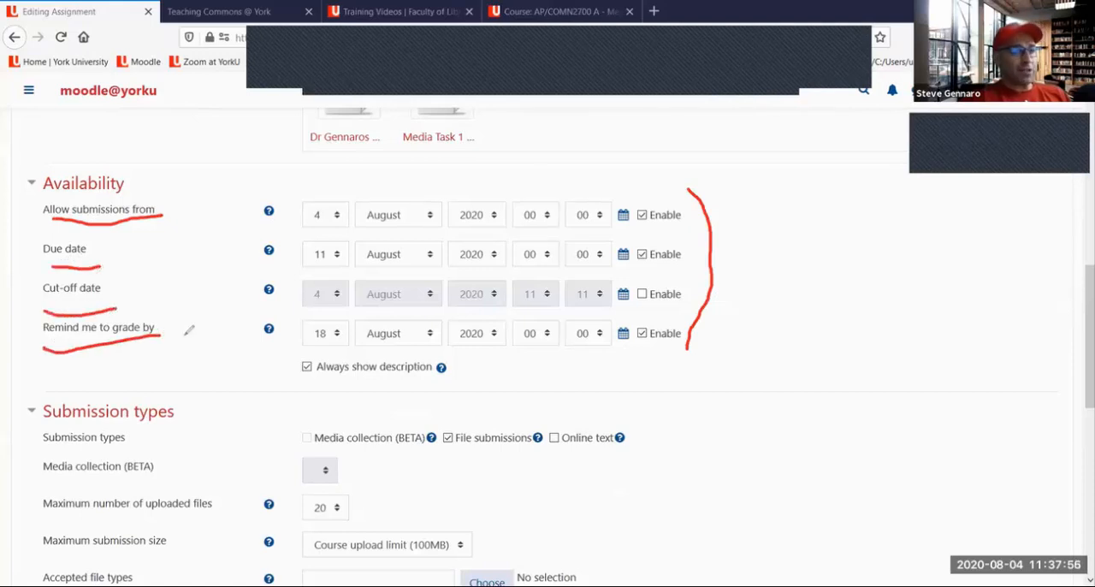
Clear the Availability drawings and underline the Enable checkboxes for Cut-off date and Remind me to grade by in red
left_click(727, 84)
left_click(736, 107)
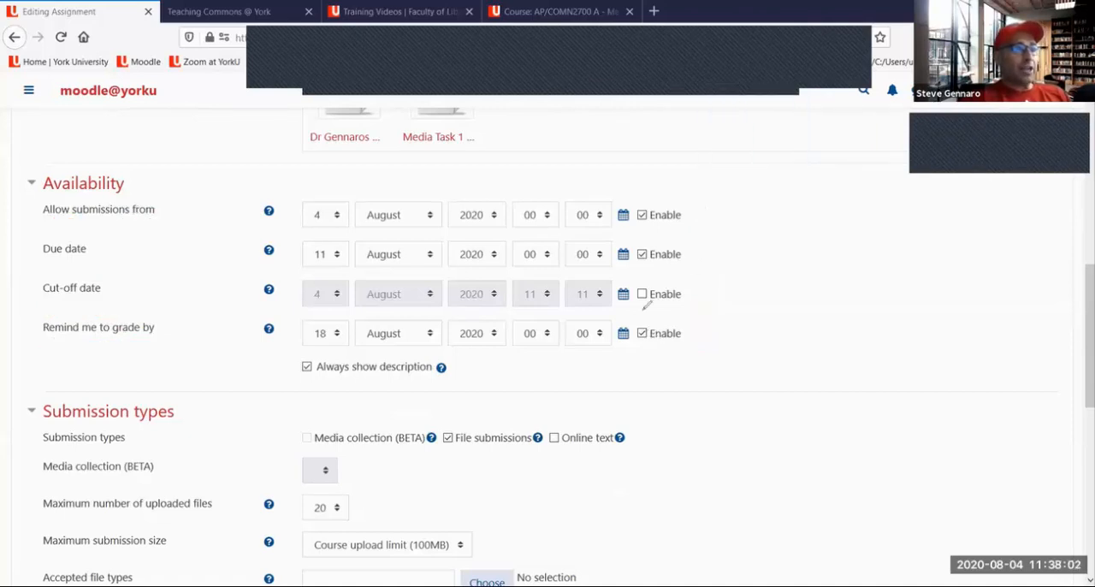
left_click_drag(640, 302, 683, 293)
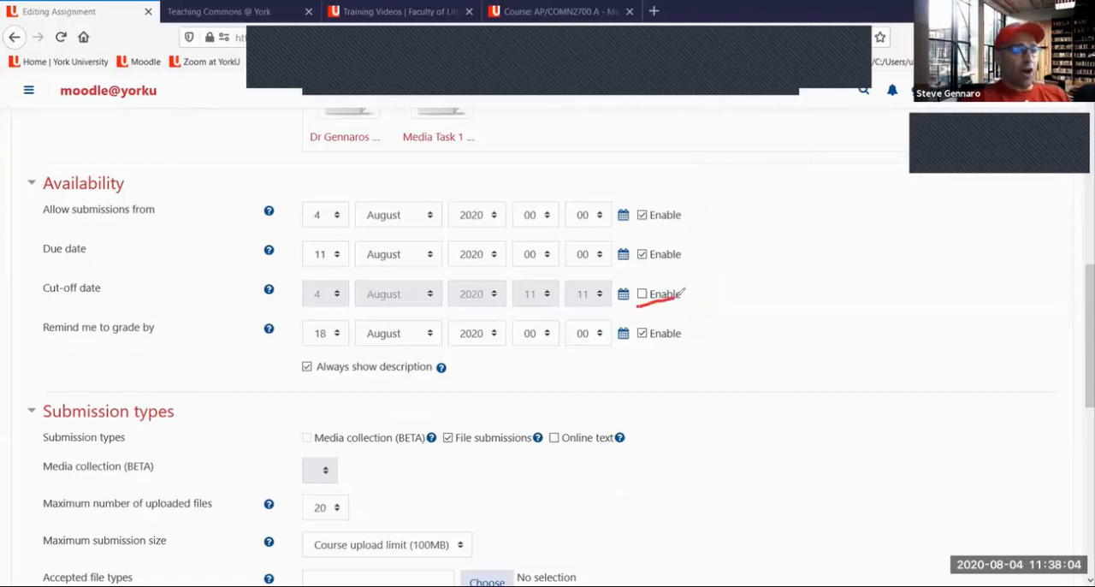
left_click_drag(640, 346, 682, 332)
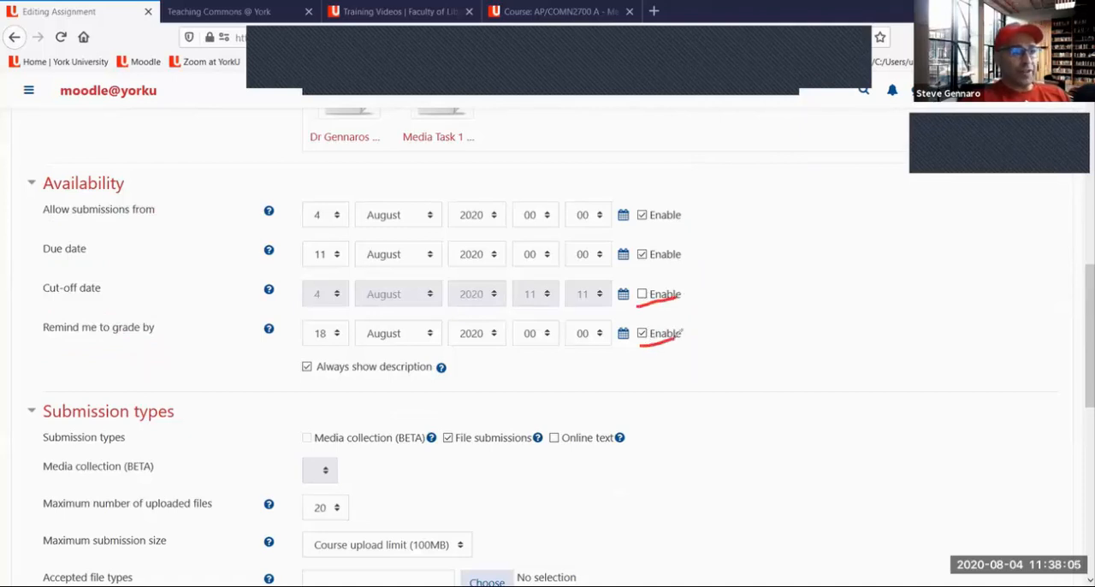
Clear the red underlines and disable the Remind me to grade by date
left_click(747, 72)
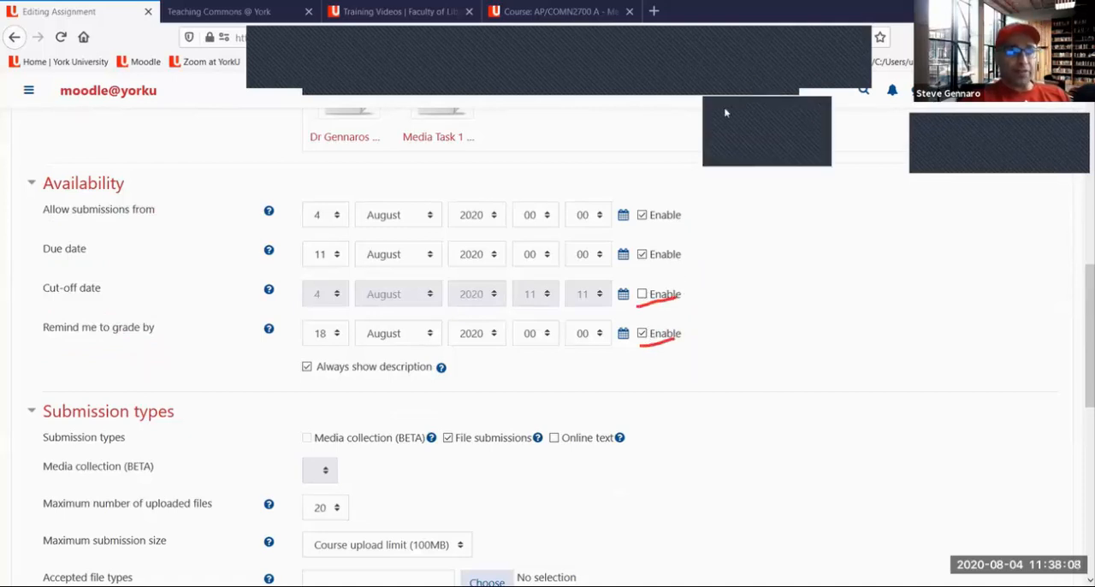
left_click(726, 112)
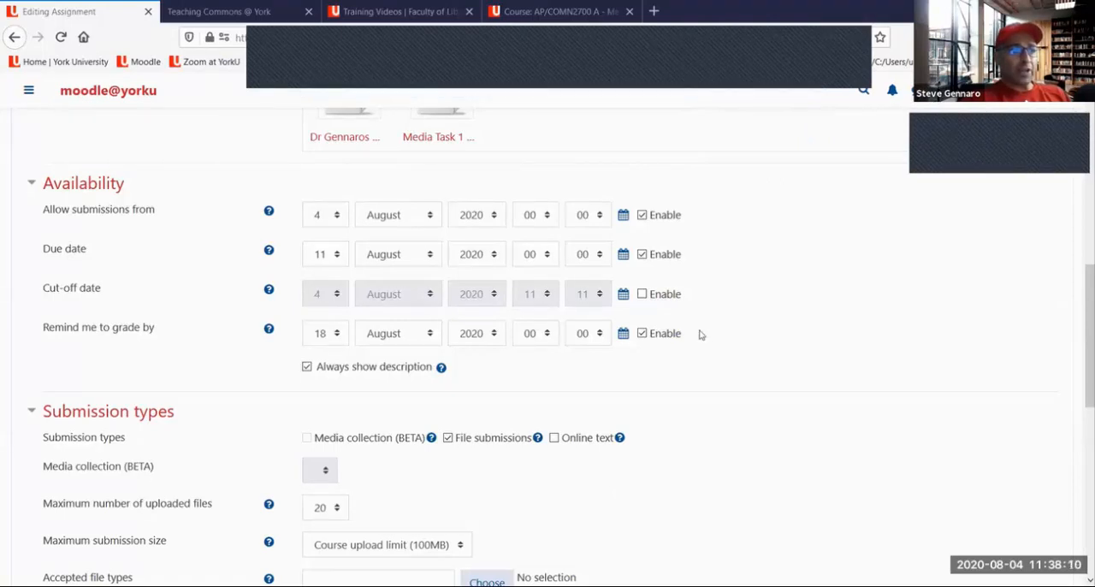
left_click(643, 334)
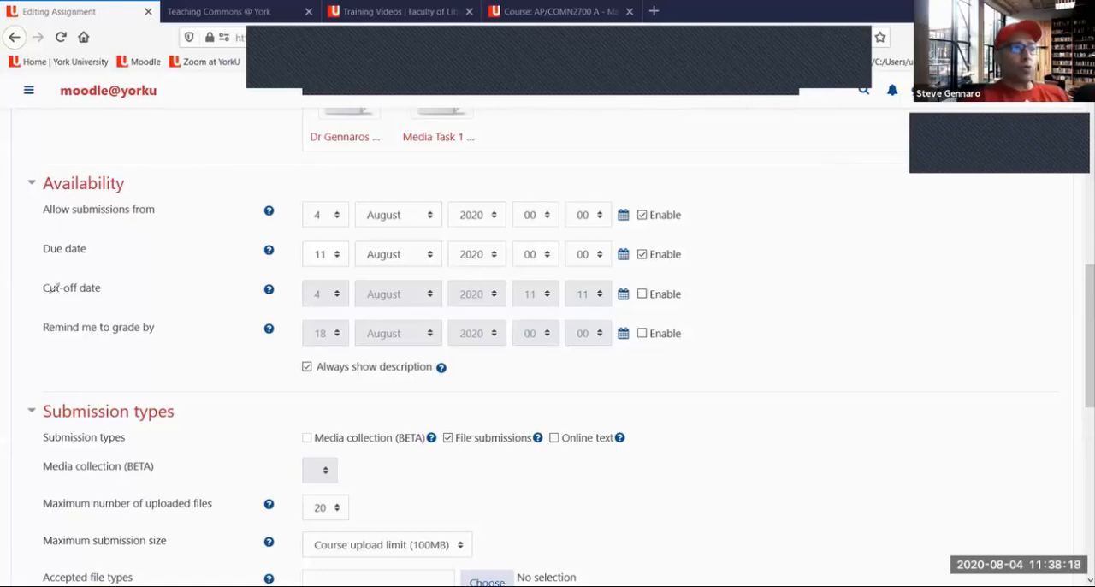
Underline Cut-off date and Remind me to grade by in red, slash through their Enable checkboxes, and clear the drawings
left_click_drag(48, 297, 120, 289)
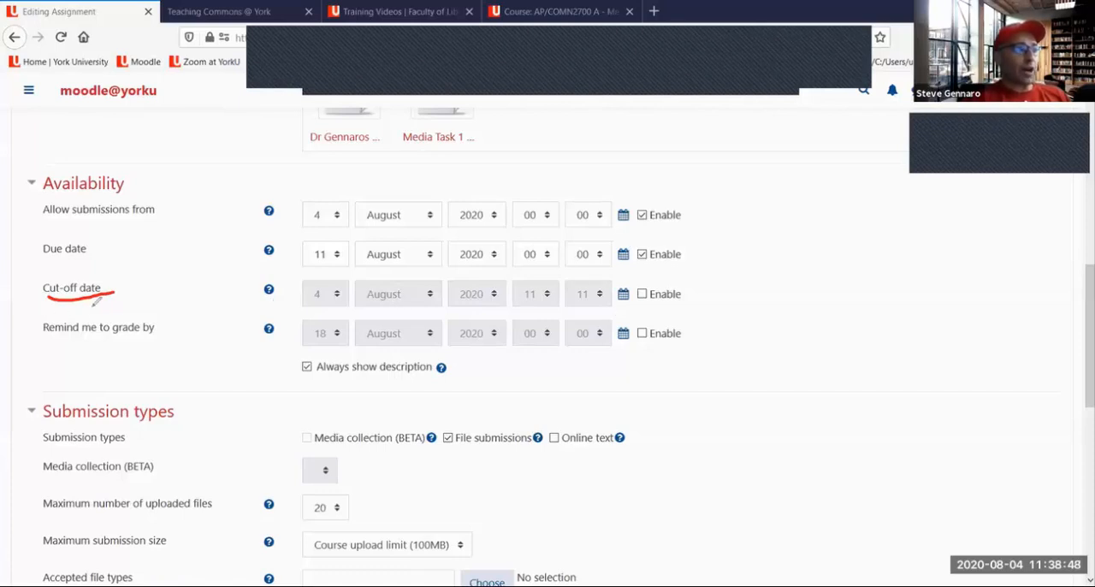
left_click_drag(54, 340, 164, 345)
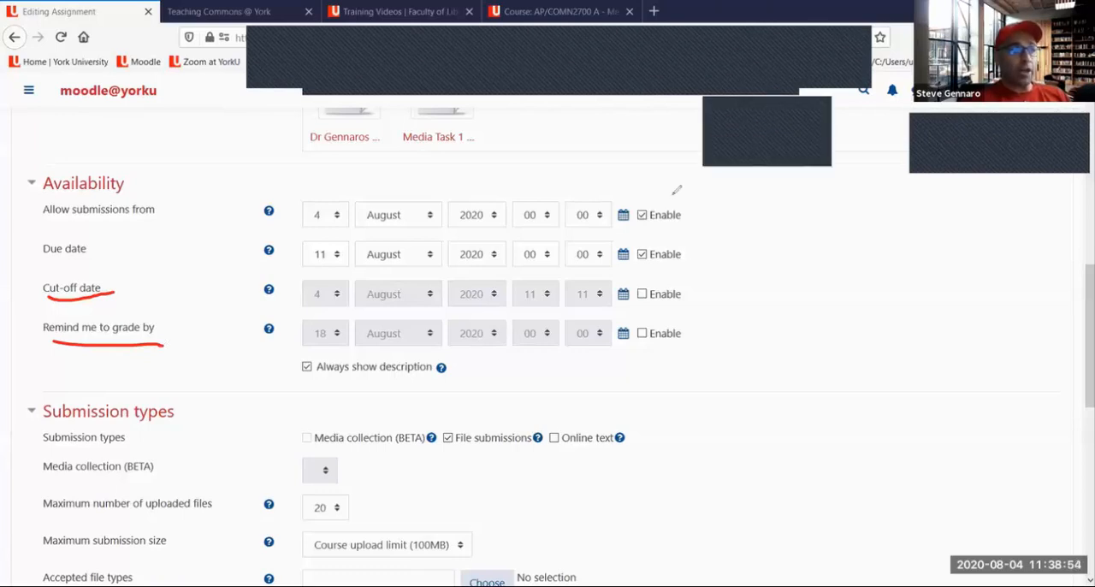
left_click_drag(638, 314, 651, 284)
left_click_drag(639, 347, 651, 321)
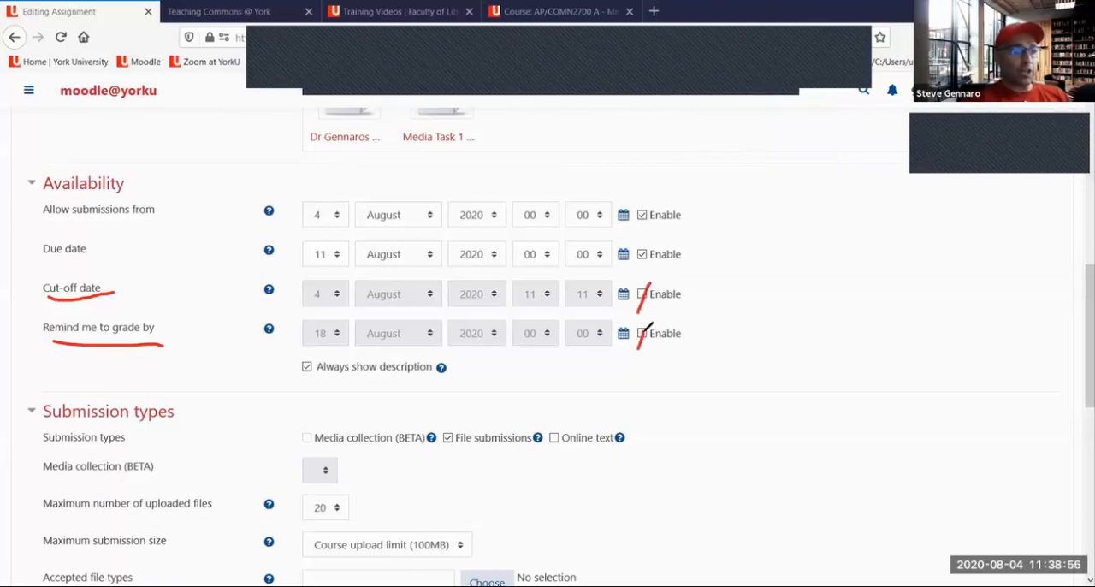
left_click(731, 96)
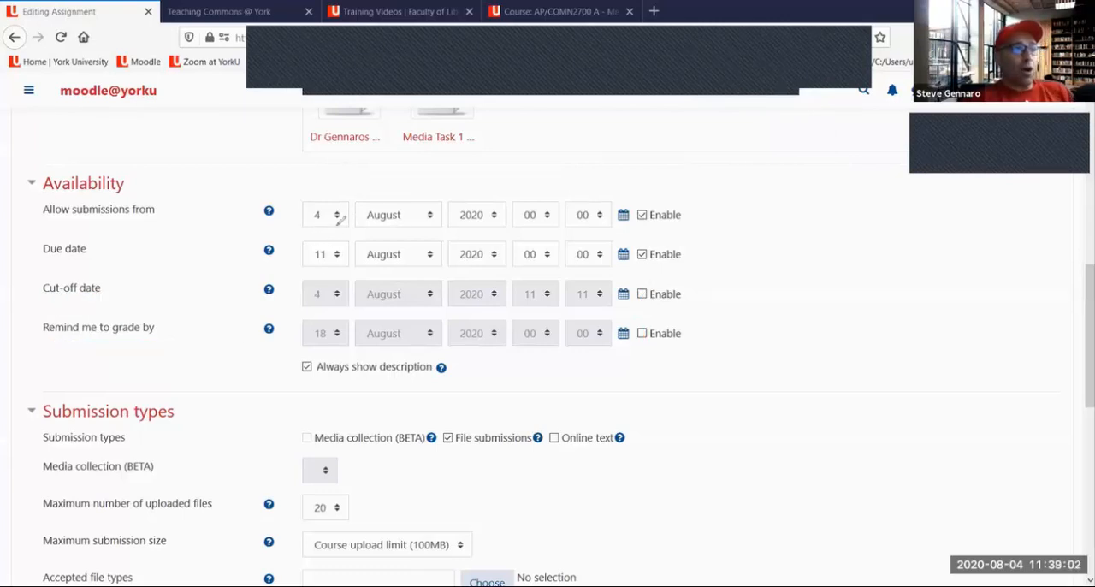
Underline the day and month of Allow submissions from and the full Due date in red, and clear the underlines
left_click_drag(310, 226, 340, 229)
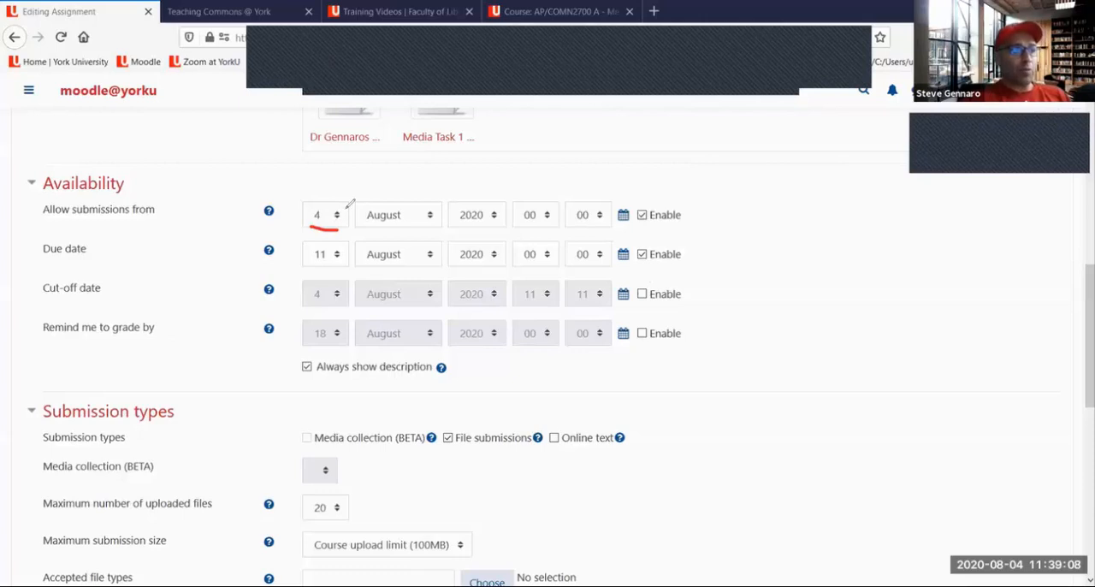
left_click_drag(368, 229, 434, 222)
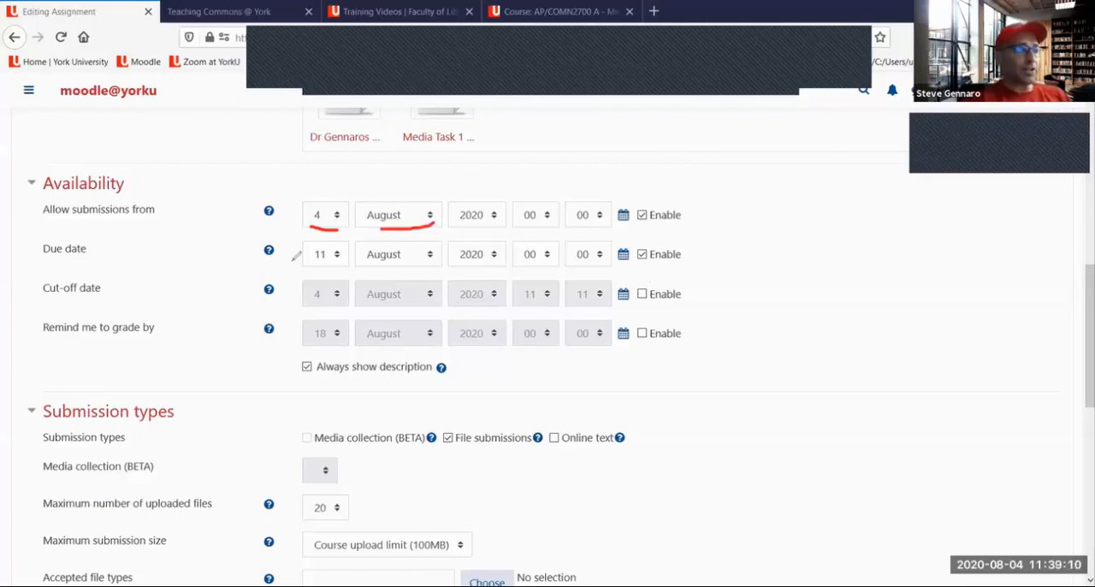
left_click_drag(315, 267, 504, 264)
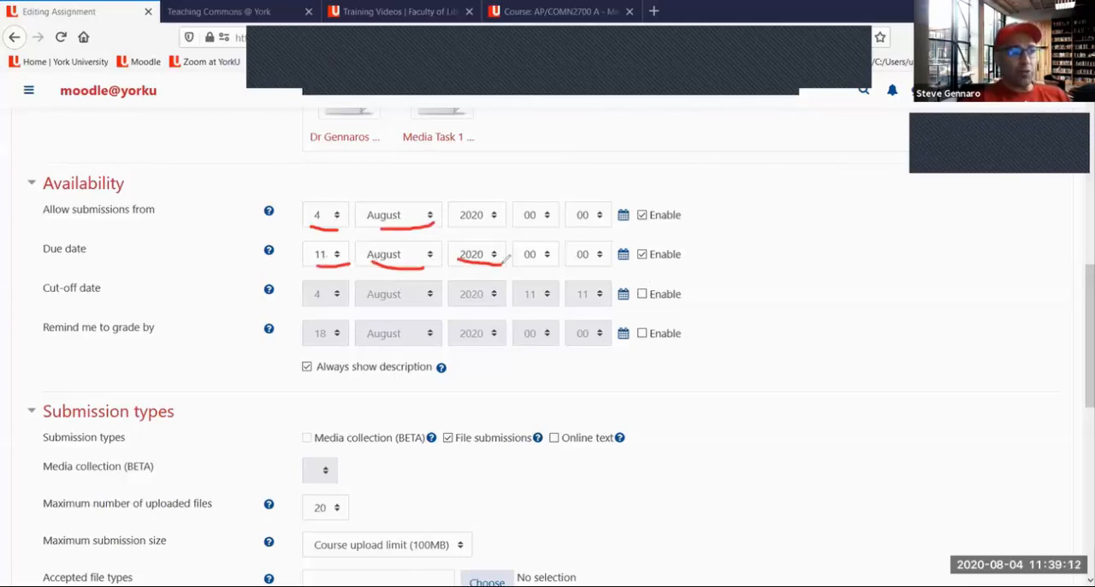
left_click(714, 96)
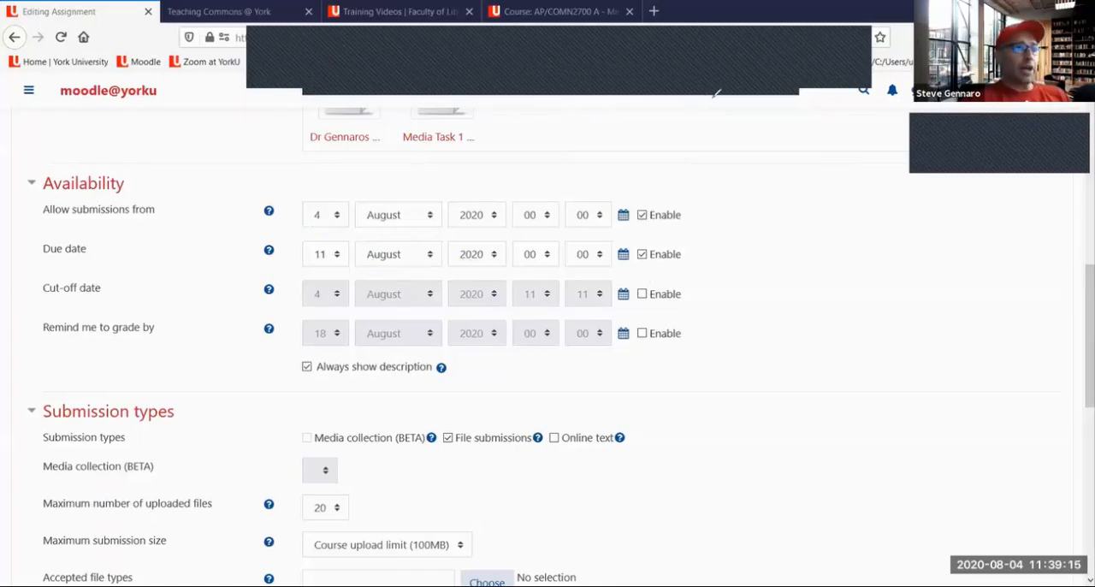
Stop annotating and set the assignment's due date to 26 September
left_click(791, 76)
left_click(397, 260)
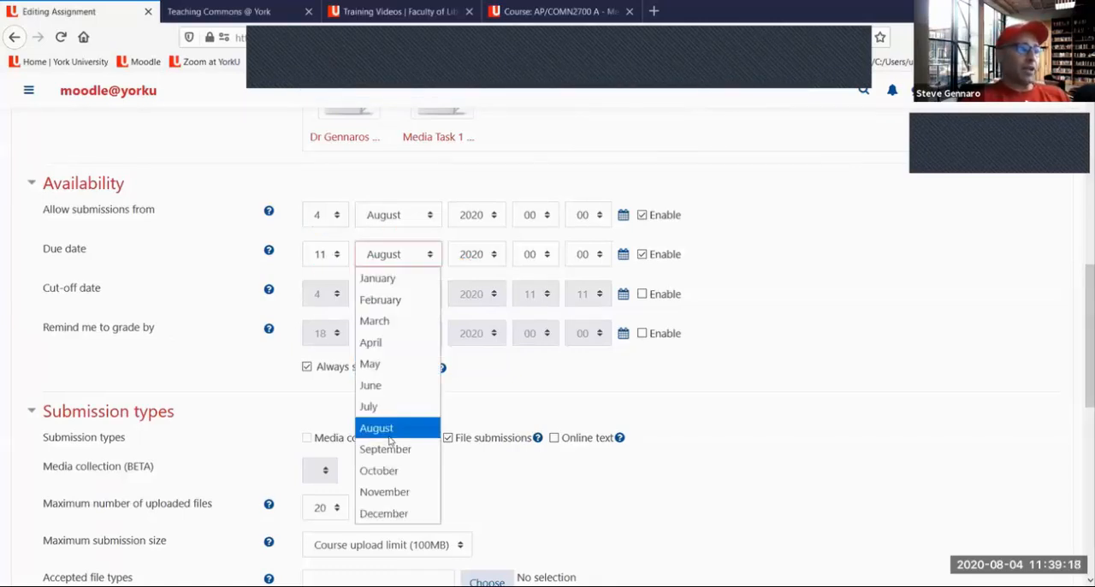
left_click(362, 448)
left_click(336, 263)
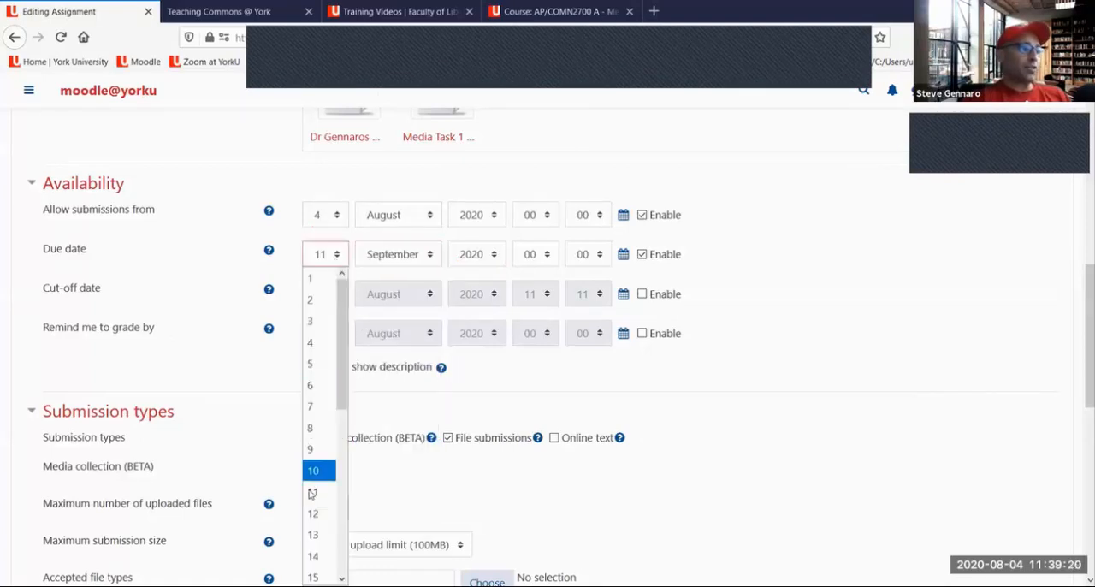
scroll(325, 533, "down", 4)
left_click(313, 537)
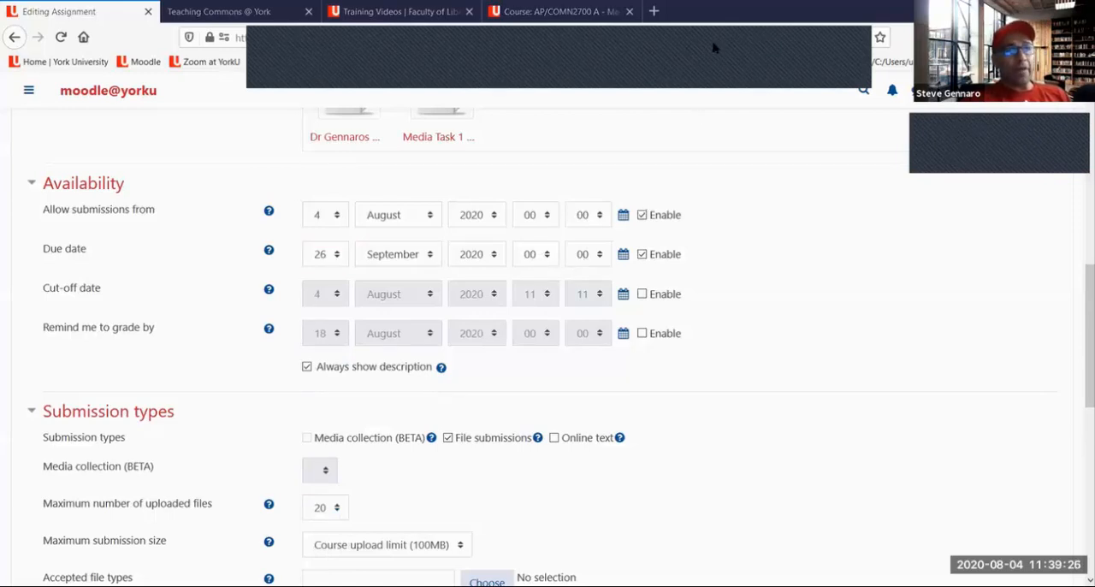
Circle and underline the Due date's hour and minute fields in red, clearing the drawings each time
mouse_move(515, 272)
left_mouse_down()
mouse_move(612, 272)
mouse_move(613, 229)
mouse_move(515, 250)
mouse_move(523, 267)
left_mouse_up()
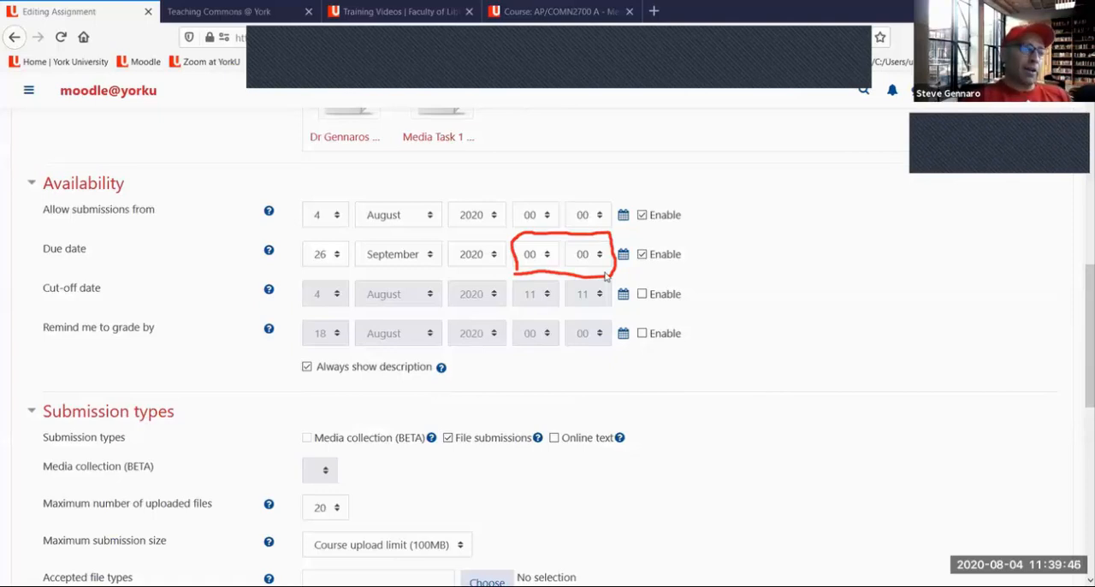
scroll(723, 83, "up", 1)
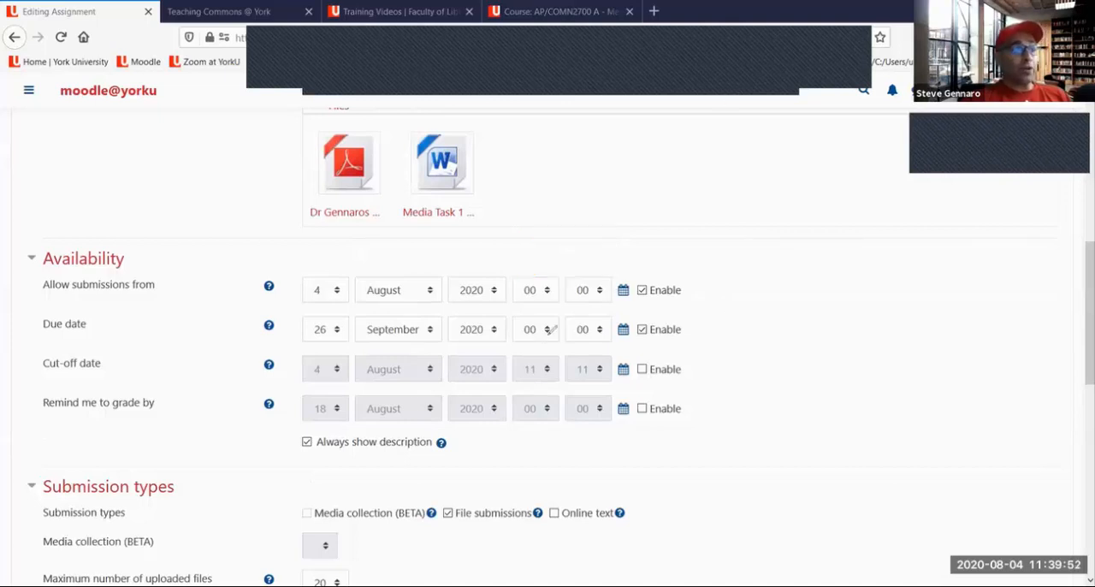
left_click_drag(522, 344, 556, 332)
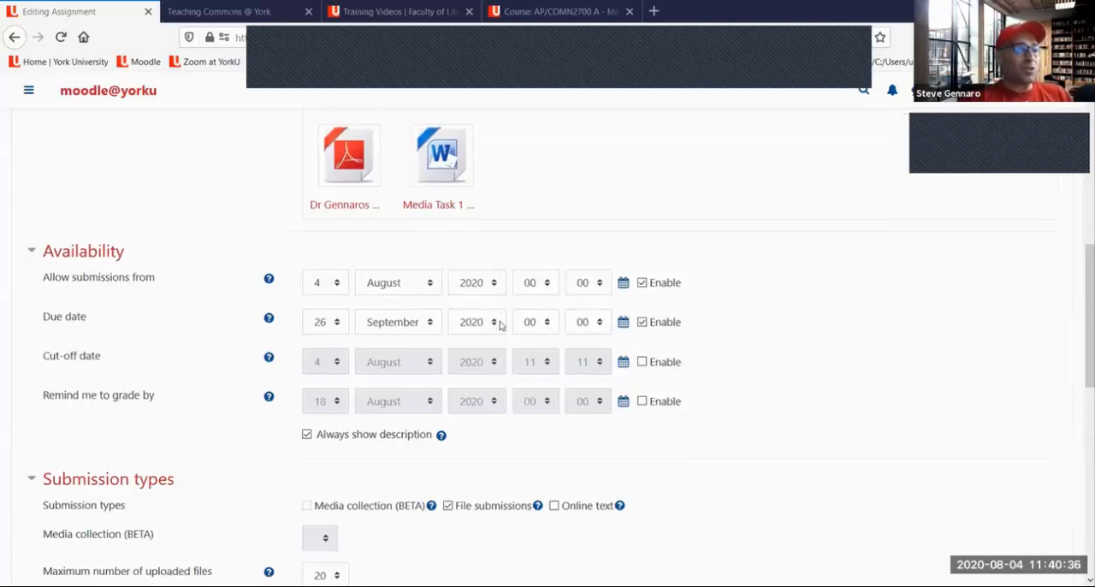
scroll(502, 325, "down", 2)
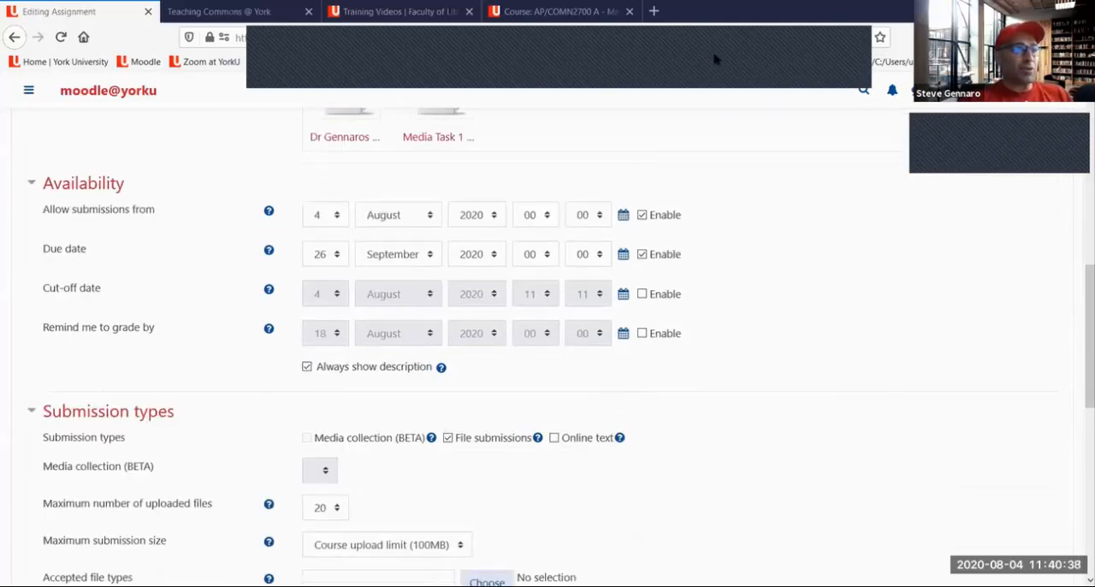
left_click_drag(516, 277, 609, 262)
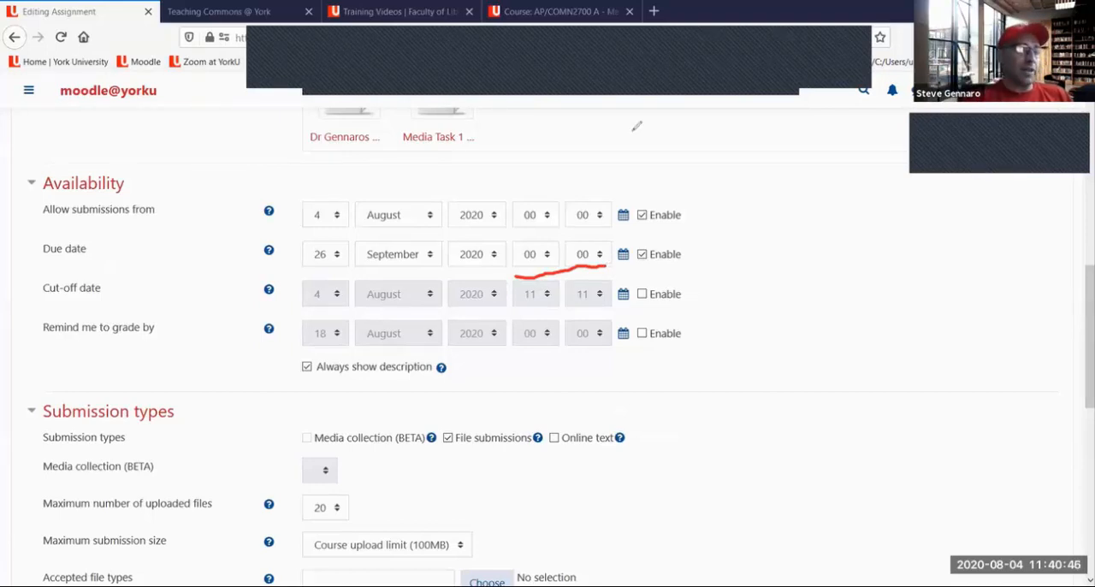
left_click(791, 75)
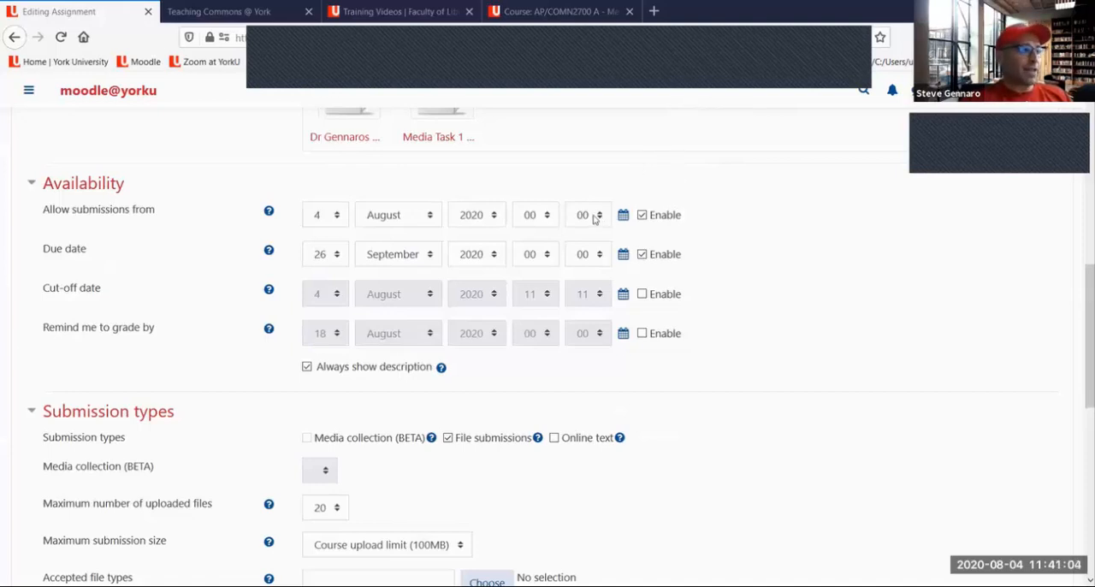
Draw a red tick above the Availability section and mark the Allow submissions from and Due date labels
scroll(582, 221, "down", 2)
scroll(577, 215, "down", 2)
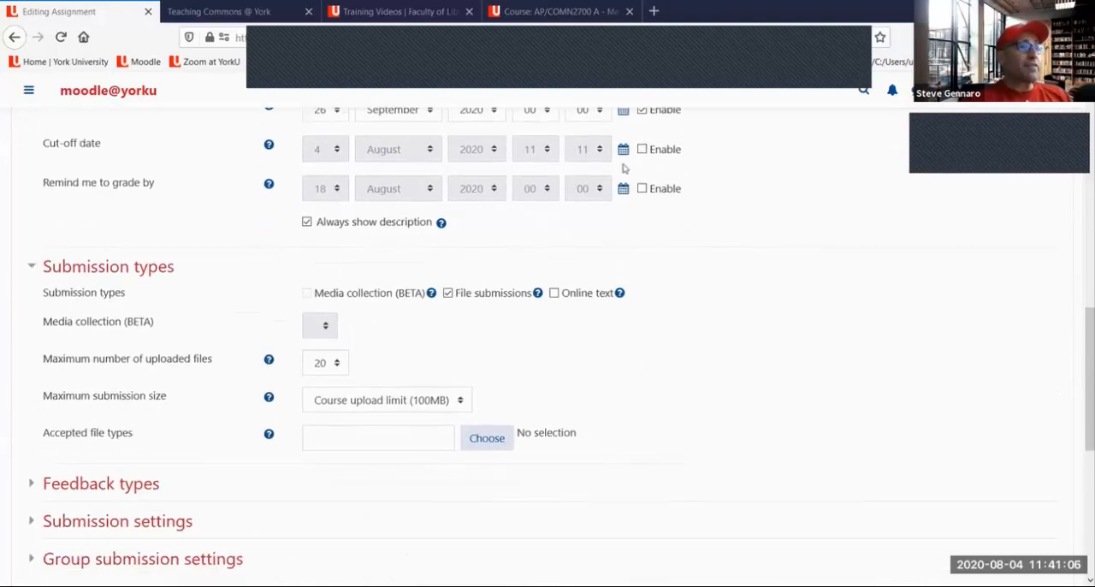
scroll(599, 171, "up", 5)
left_click_drag(119, 195, 195, 152)
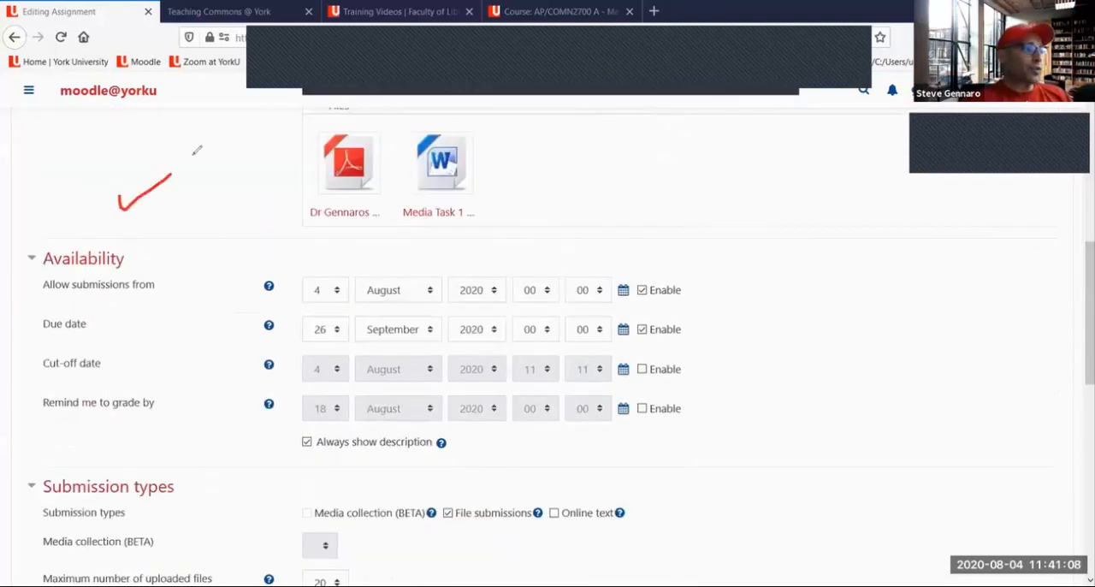
mouse_move(131, 321)
left_mouse_down()
mouse_move(132, 349)
mouse_move(257, 288)
left_mouse_up()
left_click_drag(29, 339, 95, 340)
left_click_drag(54, 296, 158, 291)
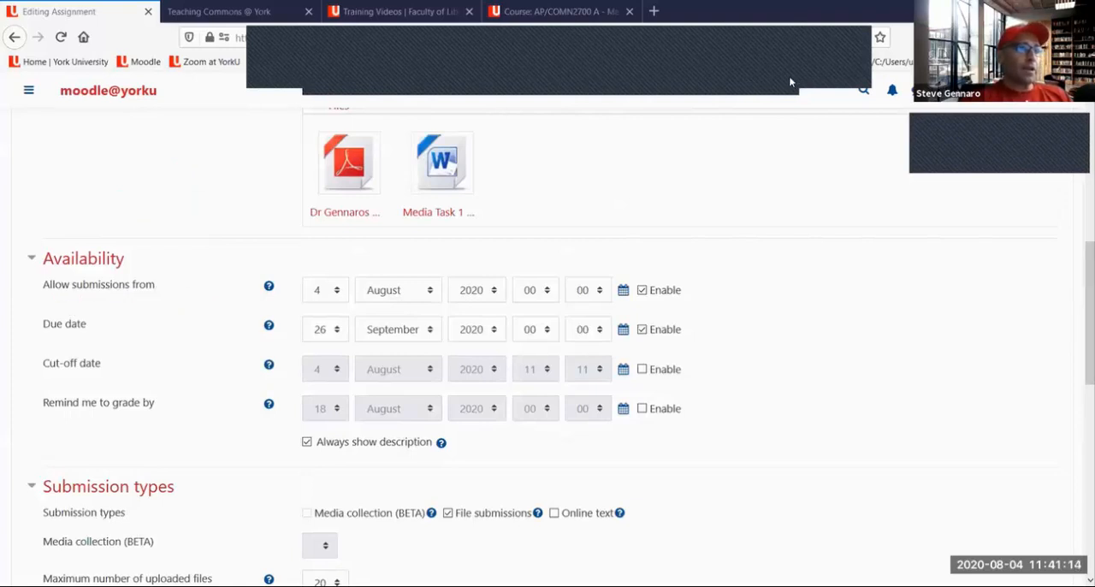
Underline File submissions and Online text in red under Submission types, and circle File submissions
scroll(551, 186, "down", 3)
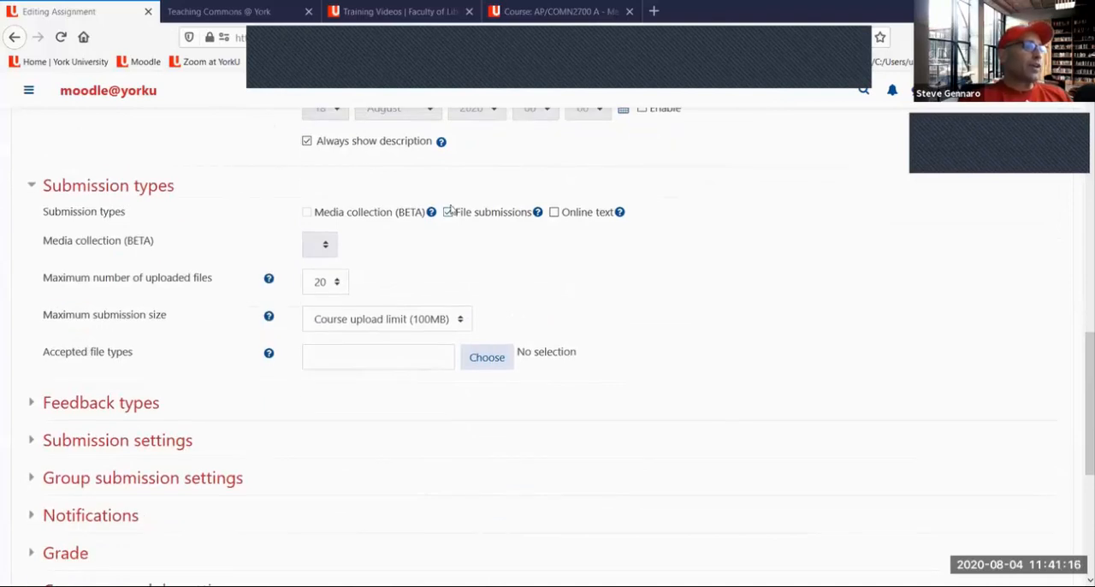
scroll(430, 223, "down", 1)
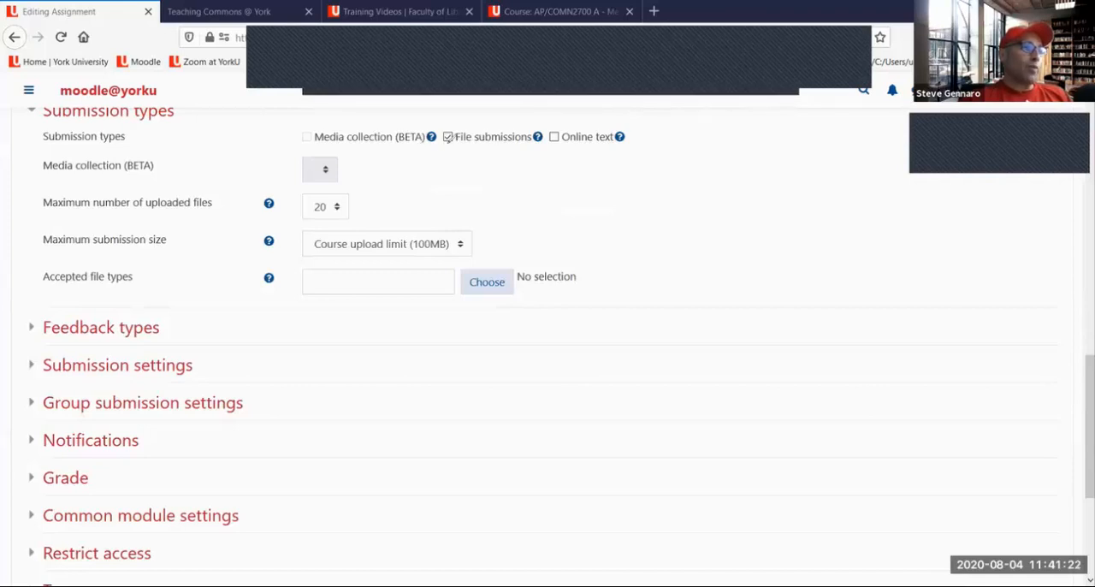
mouse_move(445, 143)
left_mouse_down()
mouse_move(599, 145)
mouse_move(618, 134)
left_mouse_up()
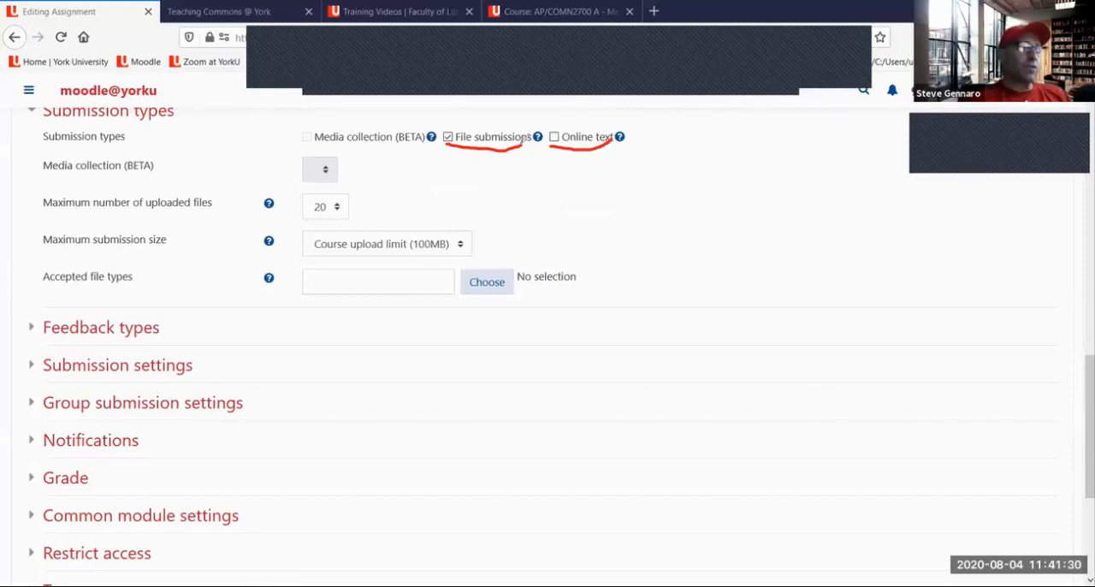
mouse_move(524, 146)
left_mouse_down()
mouse_move(548, 128)
mouse_move(522, 118)
mouse_move(443, 120)
mouse_move(440, 144)
mouse_move(457, 149)
left_mouse_up()
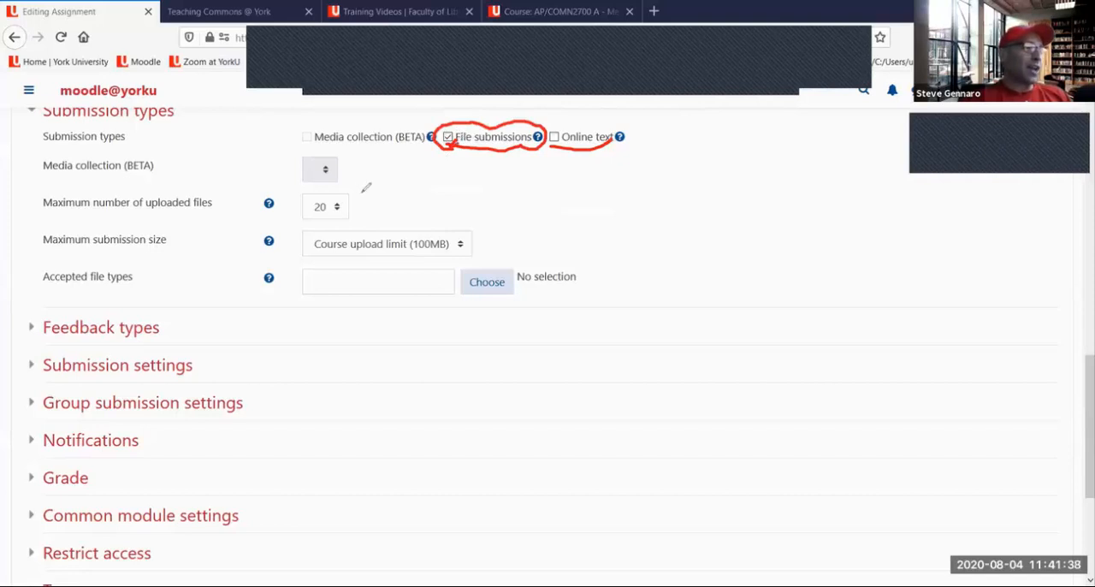
Mark Maximum number of uploaded files, Maximum submission size and Accepted file types with red strokes, and clear all drawings
left_click_drag(356, 206, 385, 202)
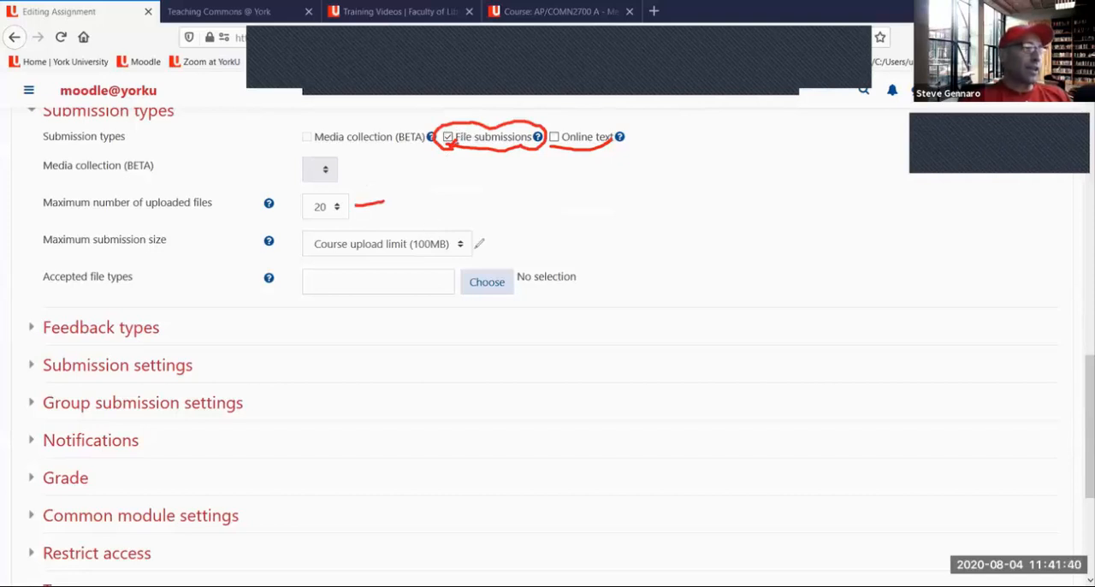
left_click_drag(490, 245, 514, 236)
left_click_drag(516, 287, 533, 280)
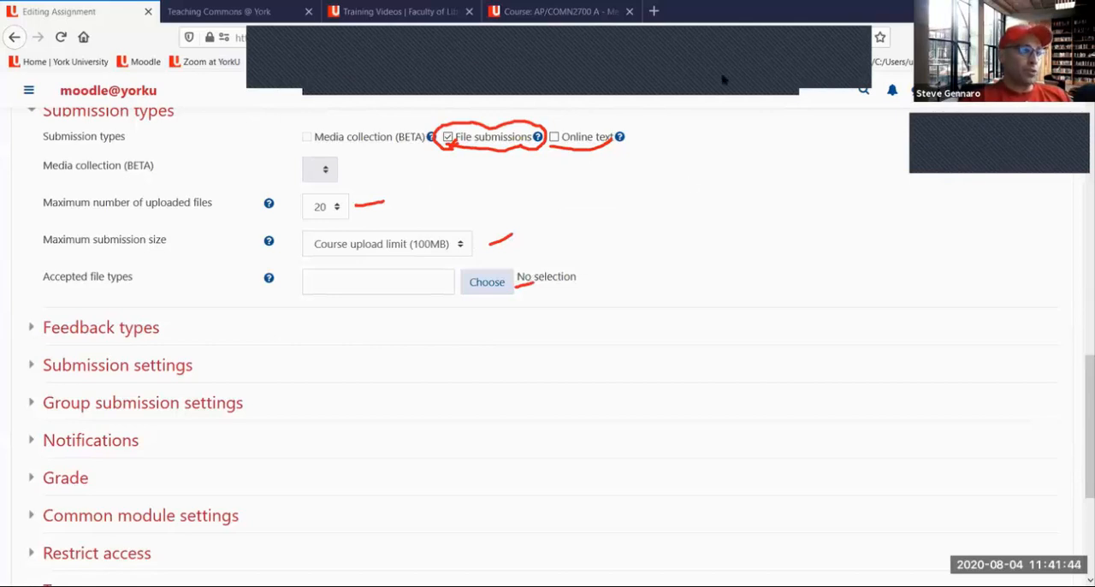
left_click(730, 109)
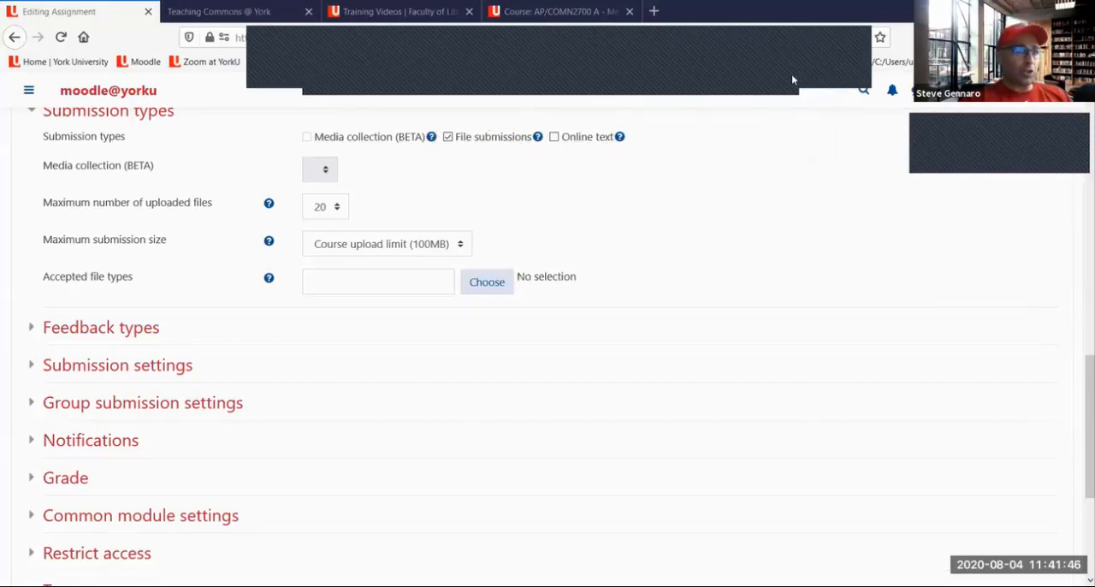
Set the maximum number of uploaded files to 1, and change it to 3
left_click(789, 75)
left_click(334, 208)
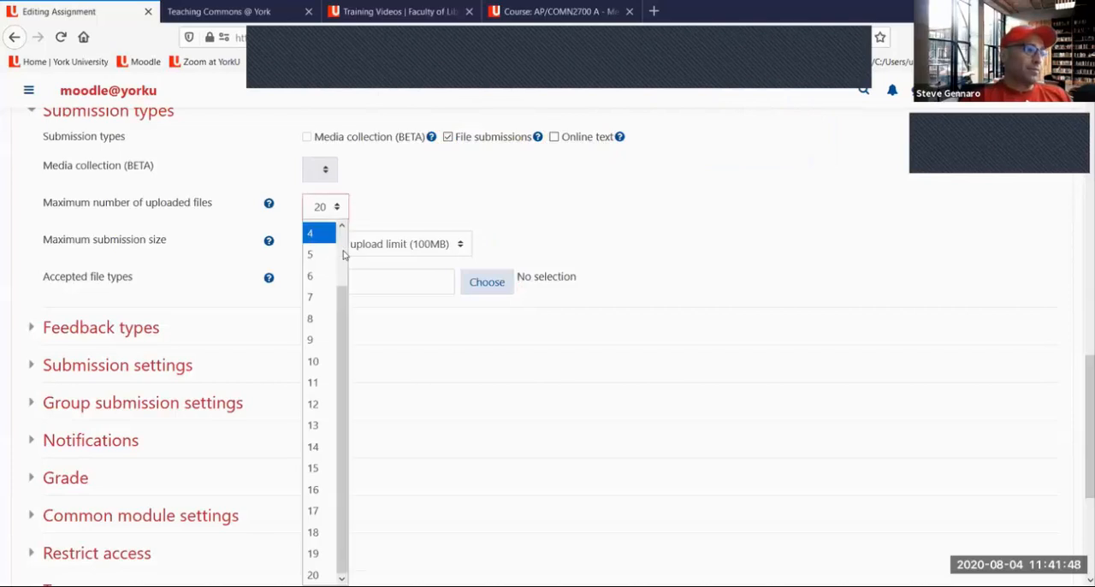
scroll(332, 249, "up", 2)
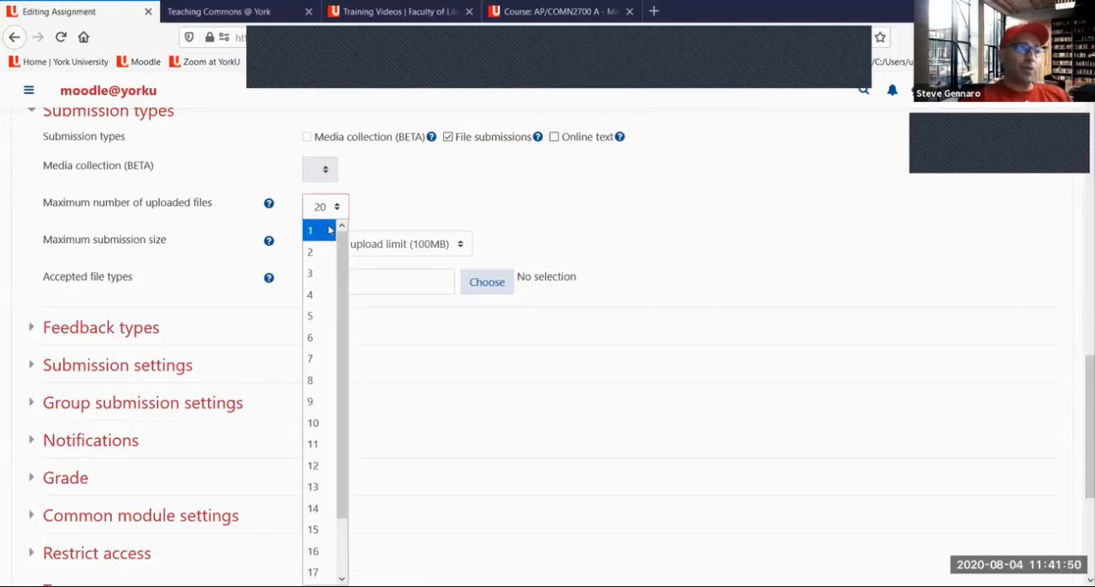
left_click(328, 235)
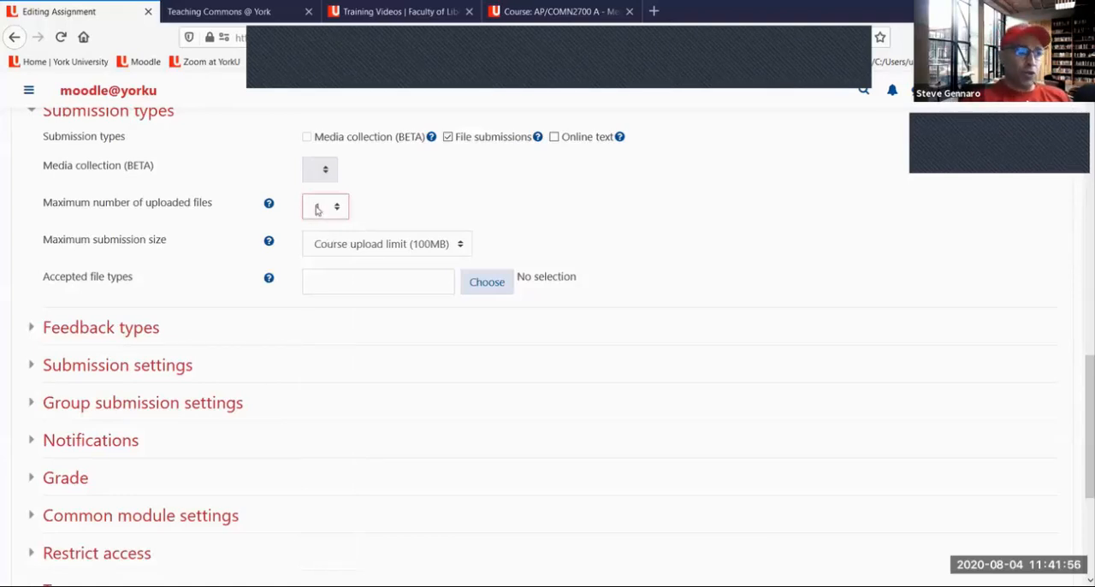
left_click(317, 209)
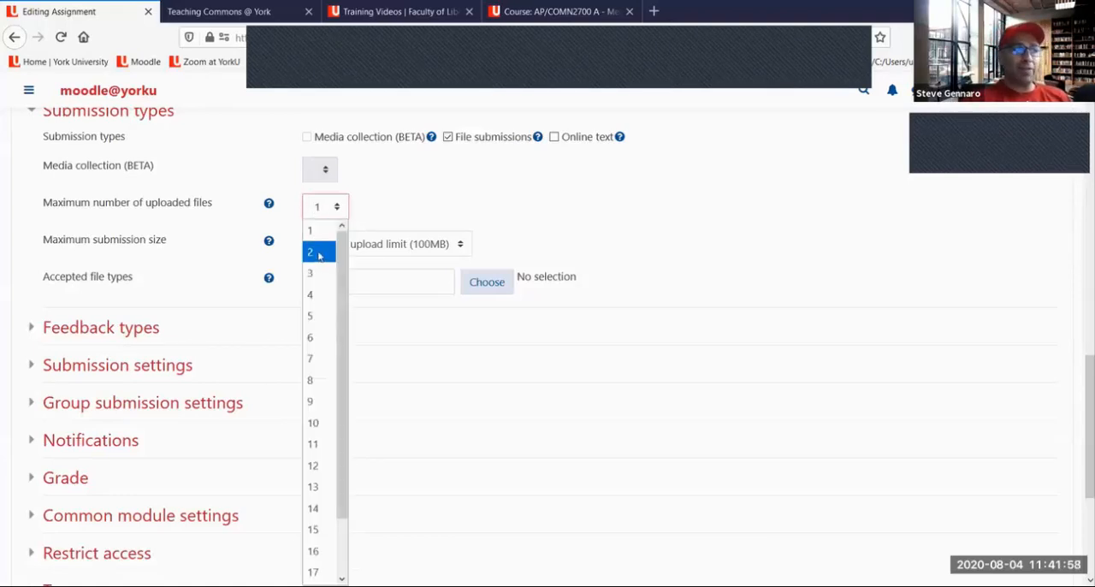
left_click(316, 274)
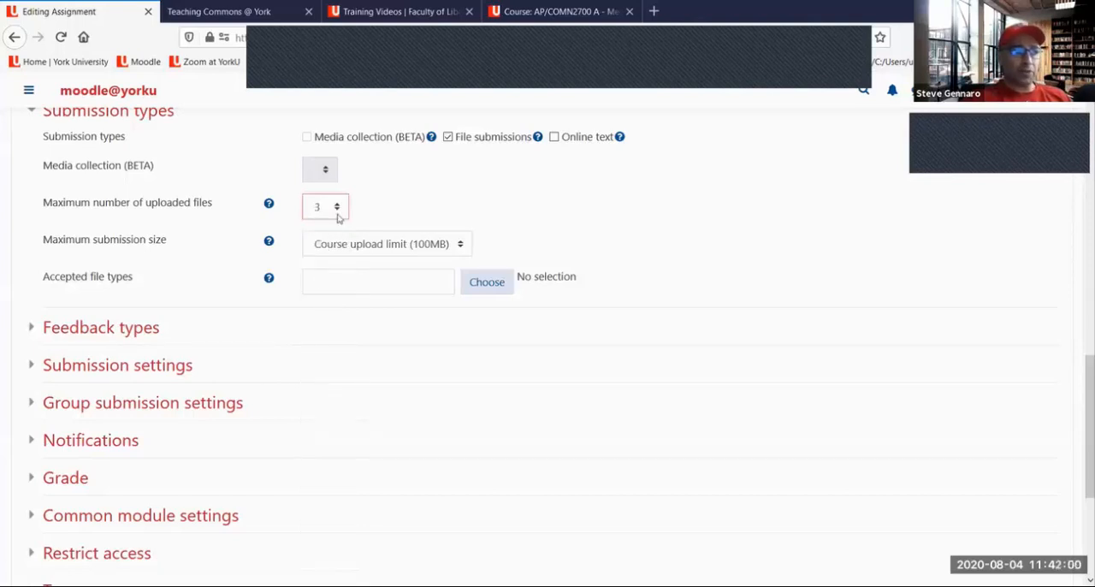
Select Course upload limit (100MB) as the maximum submission size and set the maximum number of uploaded files to 1
left_click(375, 245)
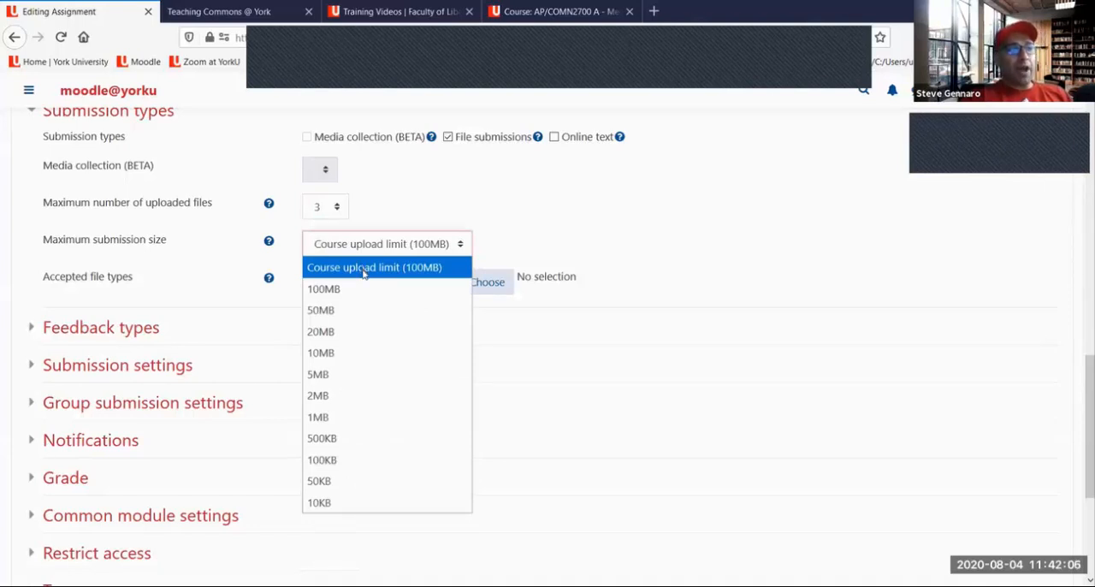
left_click(363, 269)
left_click(337, 209)
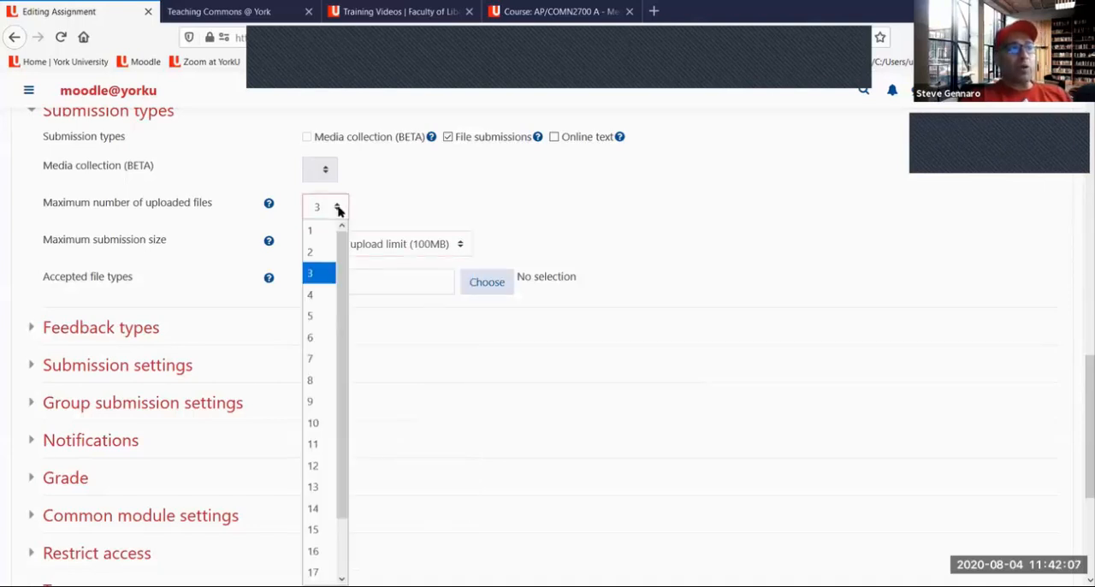
left_click(327, 236)
left_click(360, 253)
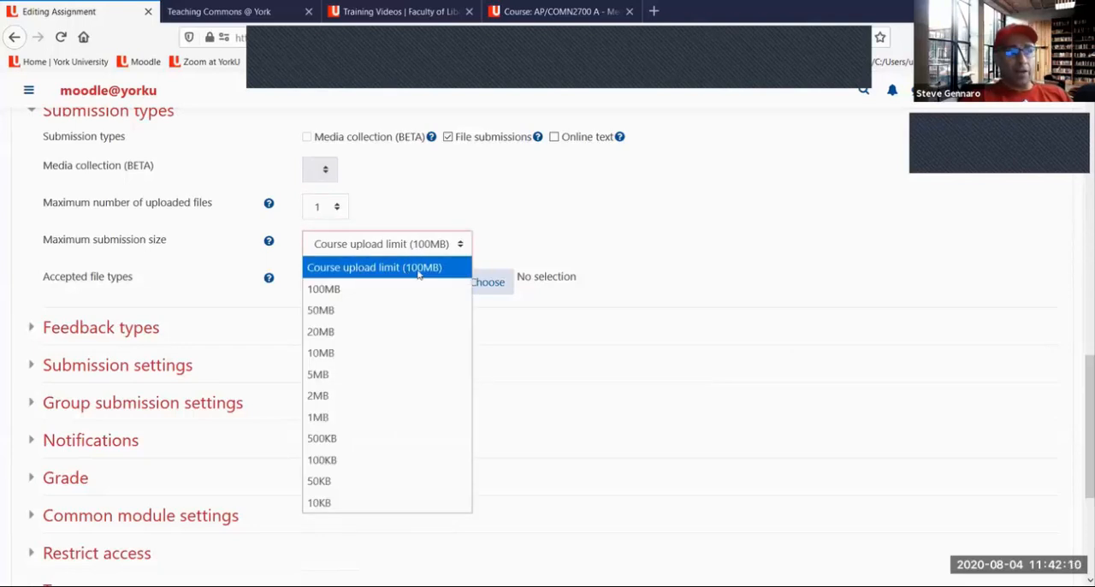
Set the maximum number of uploaded files to 2 and the maximum submission size to Course upload limit (100MB)
left_click(322, 210)
left_click(323, 210)
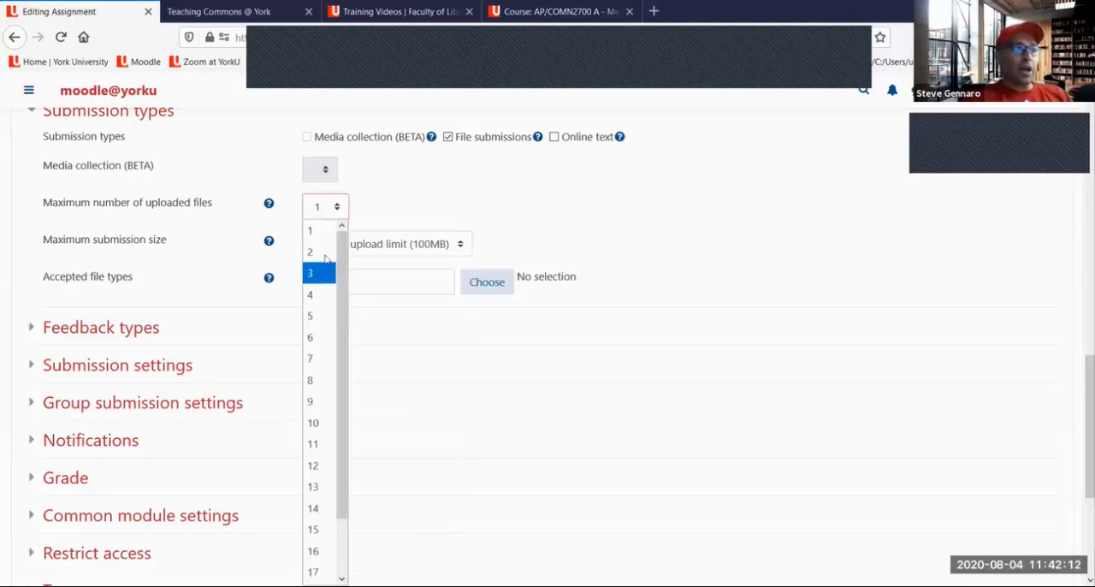
left_click(319, 250)
left_click(362, 247)
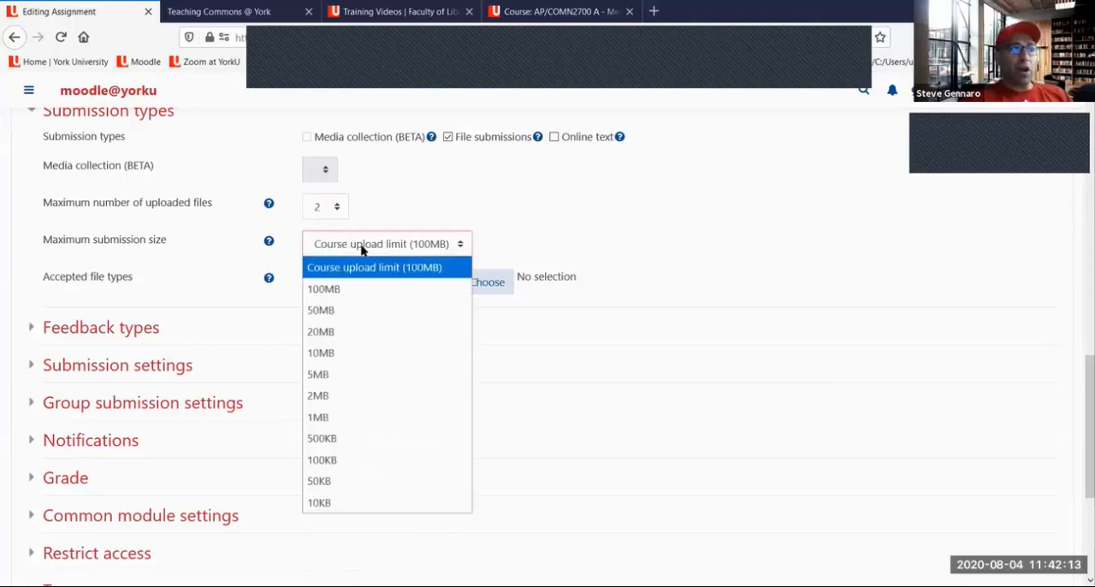
left_click(406, 268)
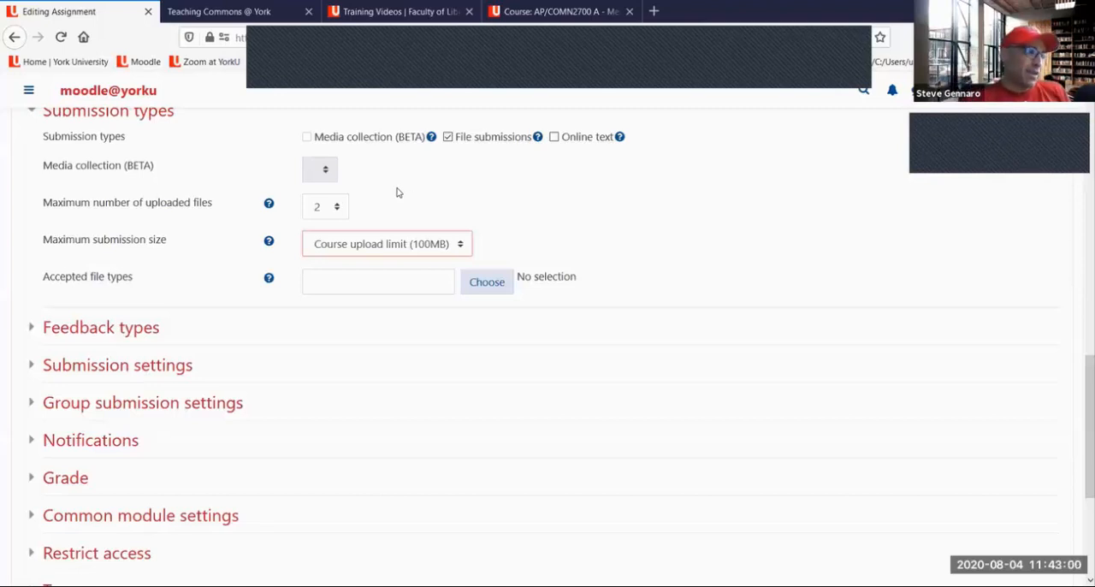
Circle the Choose option for Accepted file types in red, mark over it, and clear the drawings
scroll(240, 190, "down", 2)
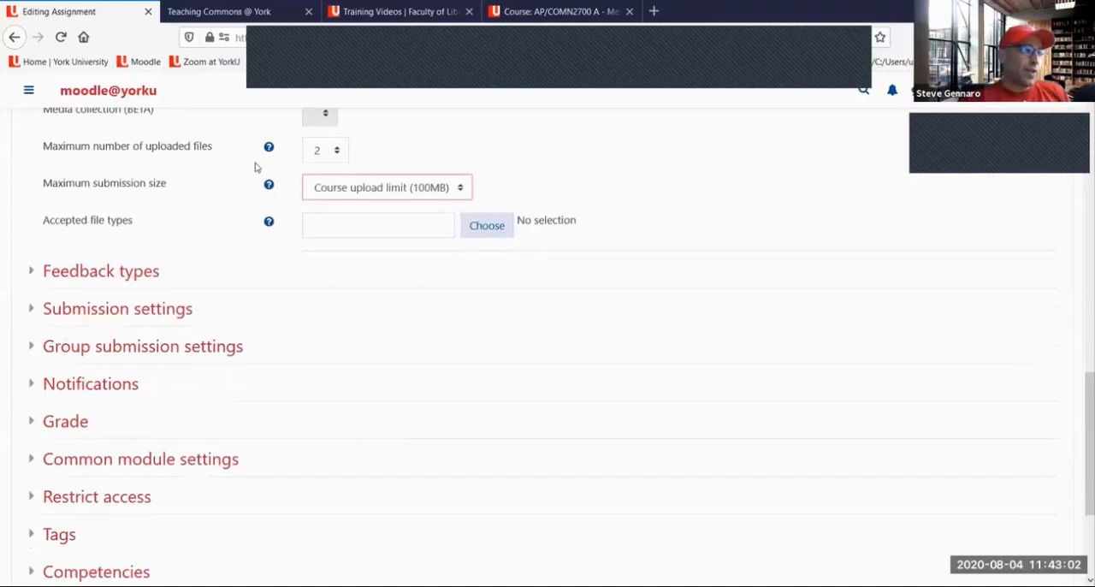
scroll(484, 331, "up", 4)
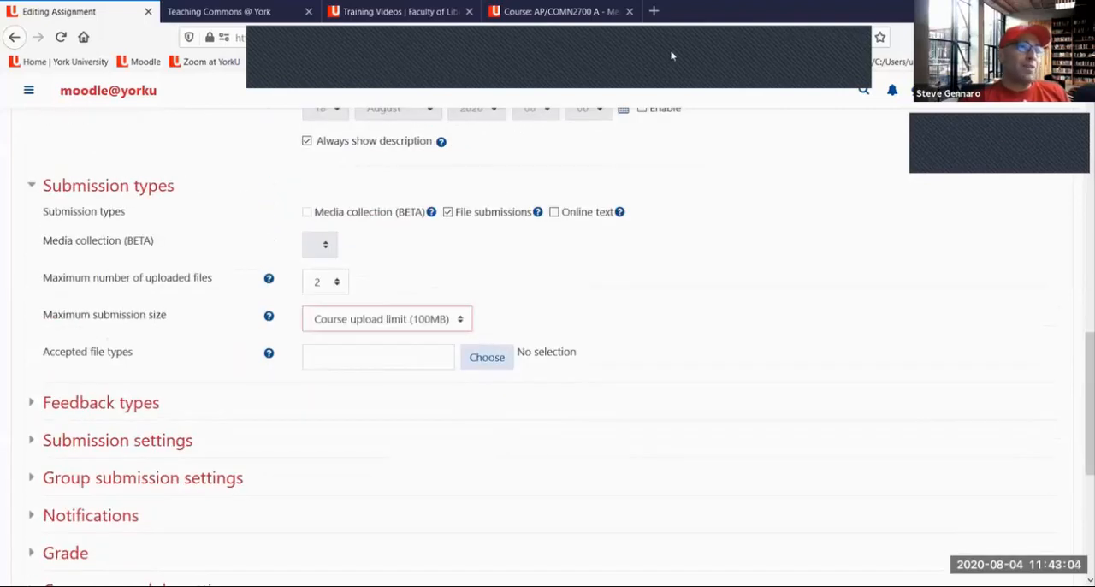
mouse_move(518, 327)
left_mouse_down()
mouse_move(455, 354)
mouse_move(580, 370)
mouse_move(592, 340)
mouse_move(498, 331)
left_mouse_up()
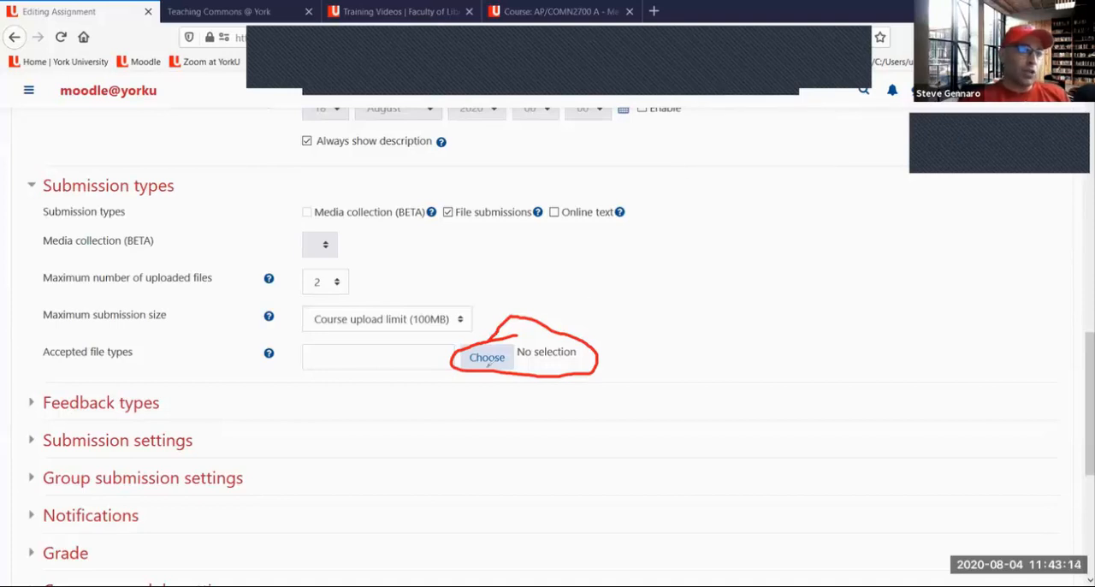
mouse_move(487, 357)
left_mouse_down()
mouse_move(504, 353)
mouse_move(467, 360)
mouse_move(499, 354)
left_mouse_up()
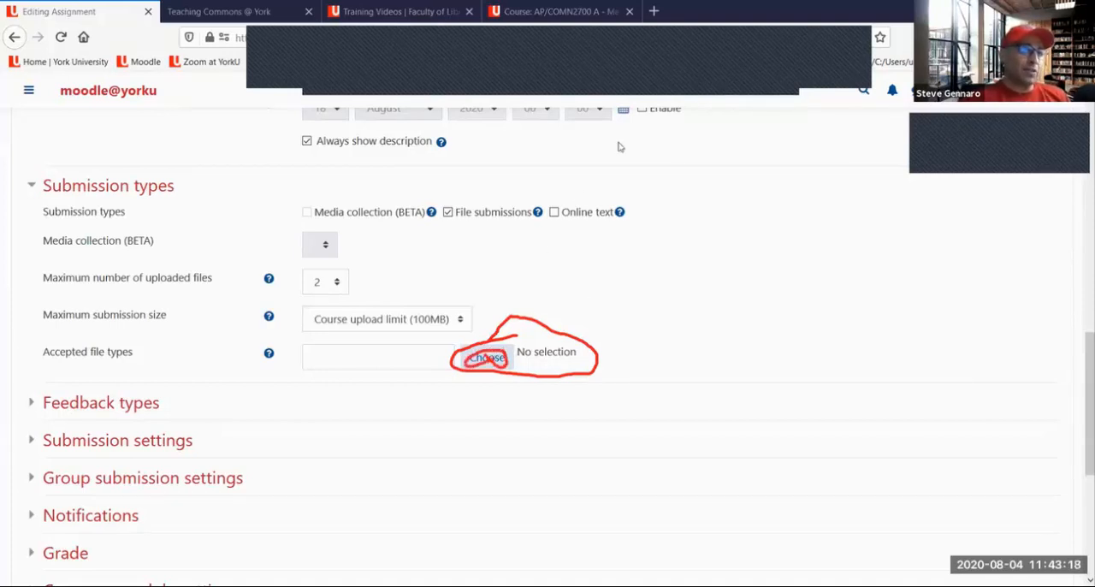
left_click(762, 75)
left_click(736, 109)
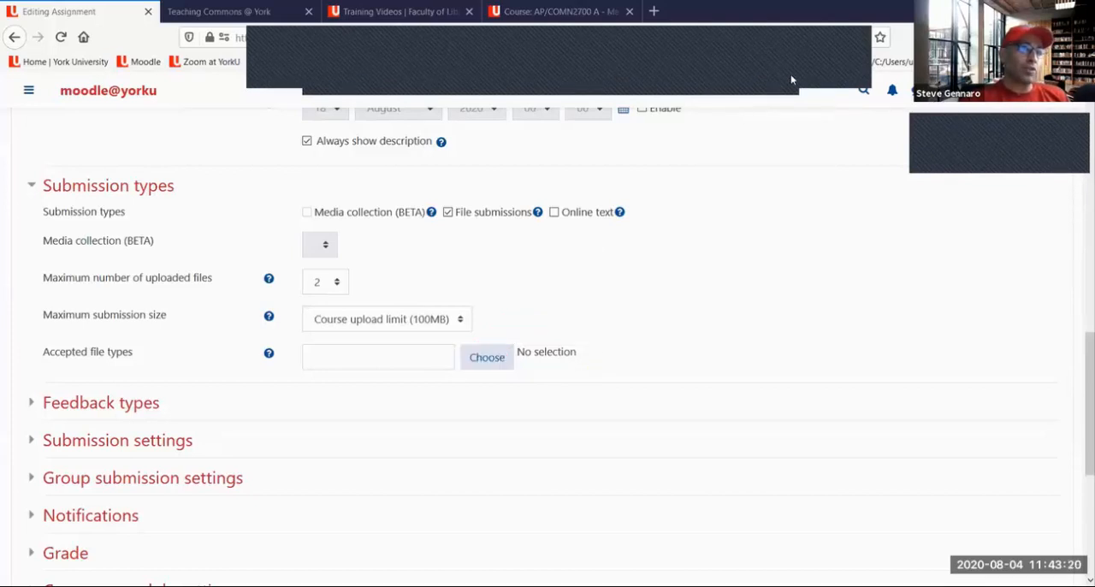
Examine the file categories available for Accepted file types, and close the list without selecting any
left_click(489, 360)
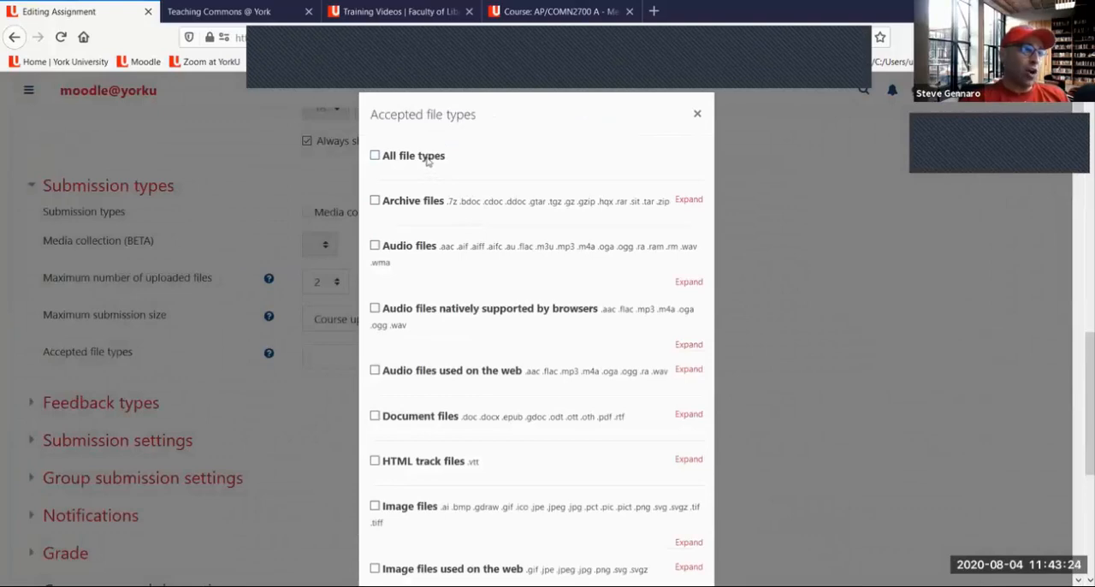
scroll(440, 205, "down", 2)
scroll(438, 187, "down", 4)
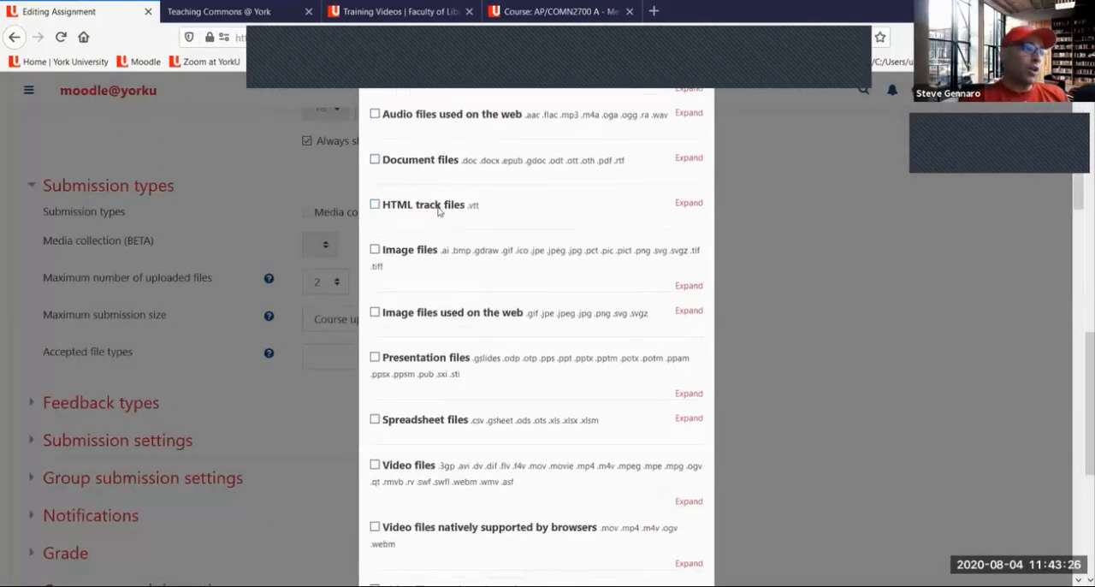
scroll(440, 210, "down", 2)
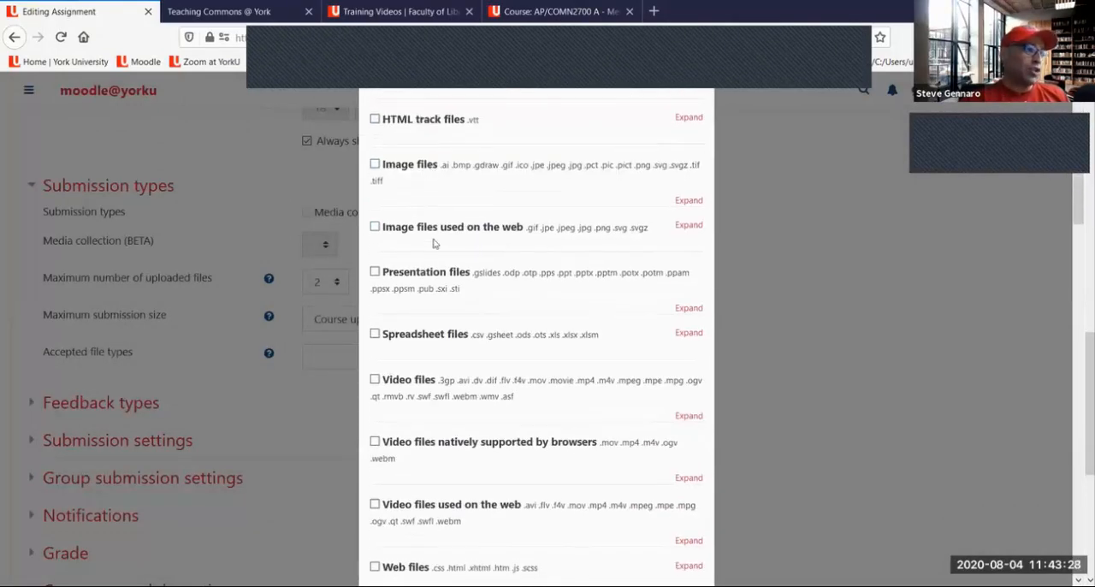
scroll(432, 214, "down", 2)
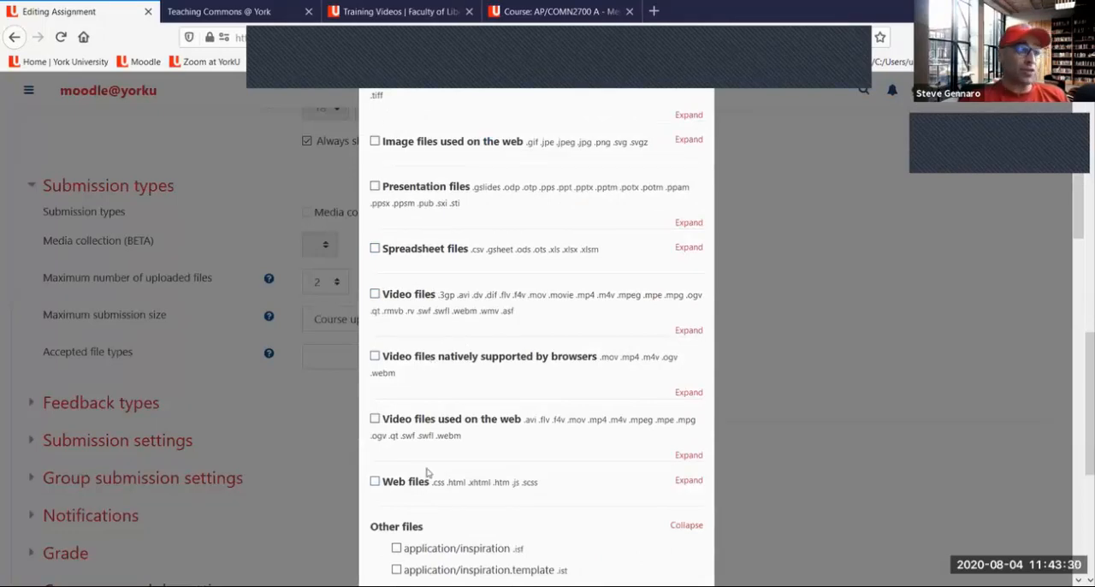
scroll(674, 128, "up", 8)
scroll(675, 129, "up", 5)
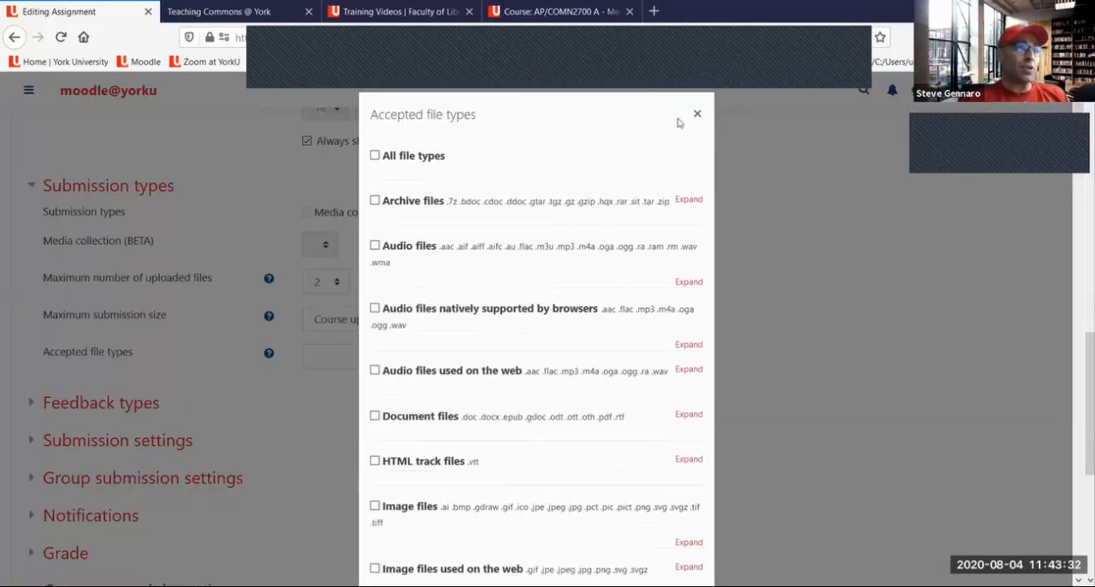
left_click(699, 116)
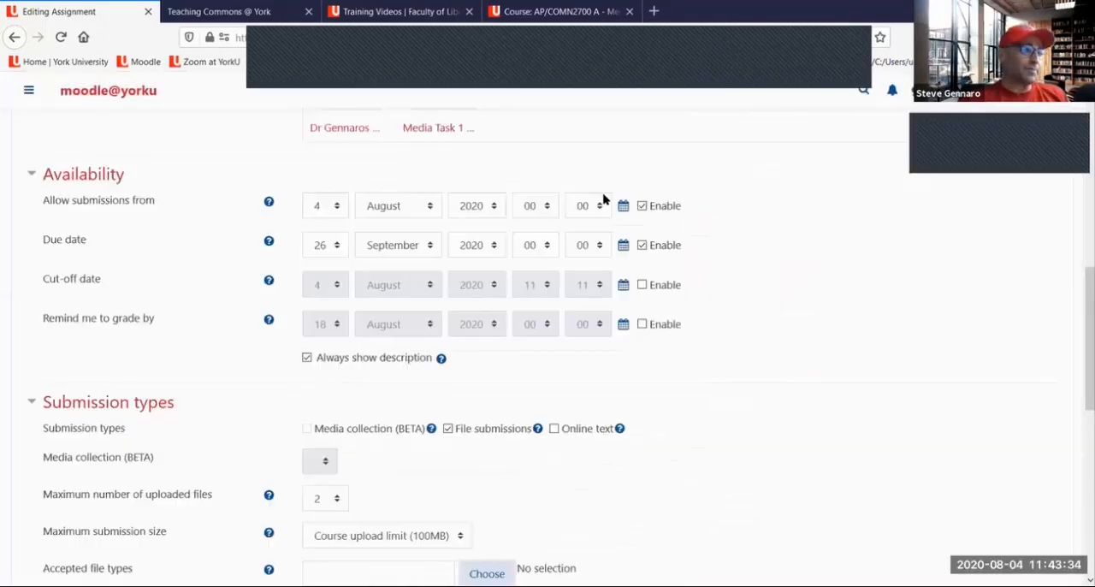
Expand the Feedback types section, underline its four feedback options in red, and clear the drawings
scroll(582, 220, "down", 4)
scroll(94, 283, "down", 2)
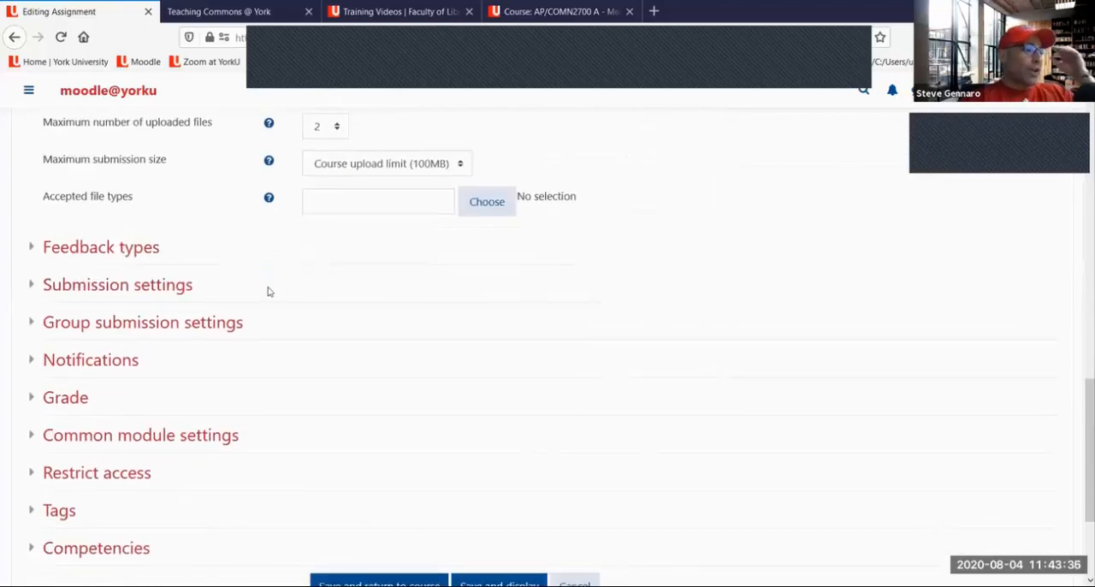
left_click(92, 248)
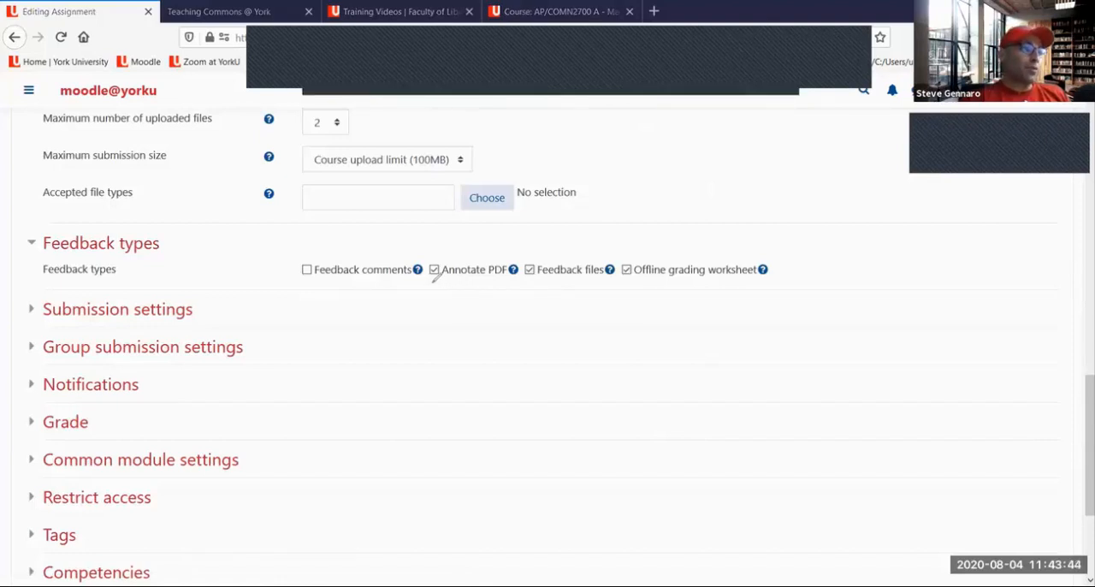
left_click_drag(443, 280, 516, 274)
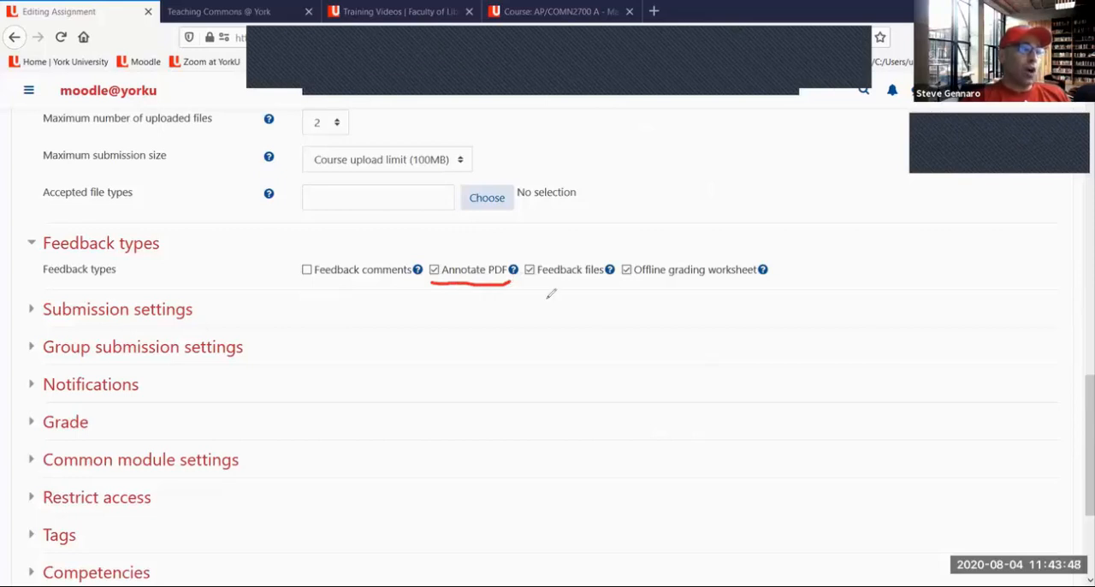
left_click_drag(629, 286, 760, 275)
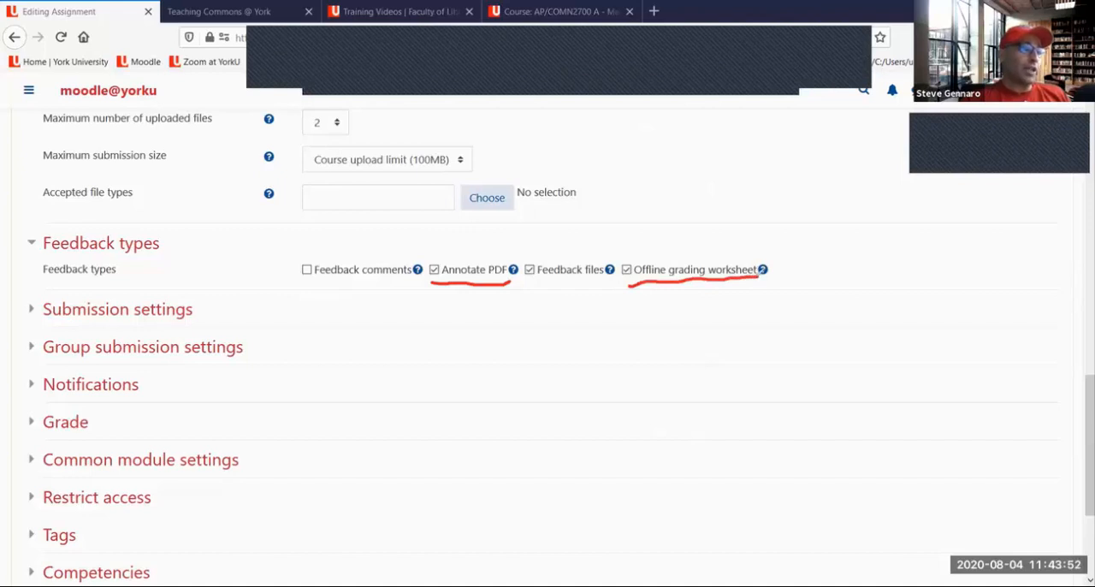
left_click_drag(531, 279, 610, 273)
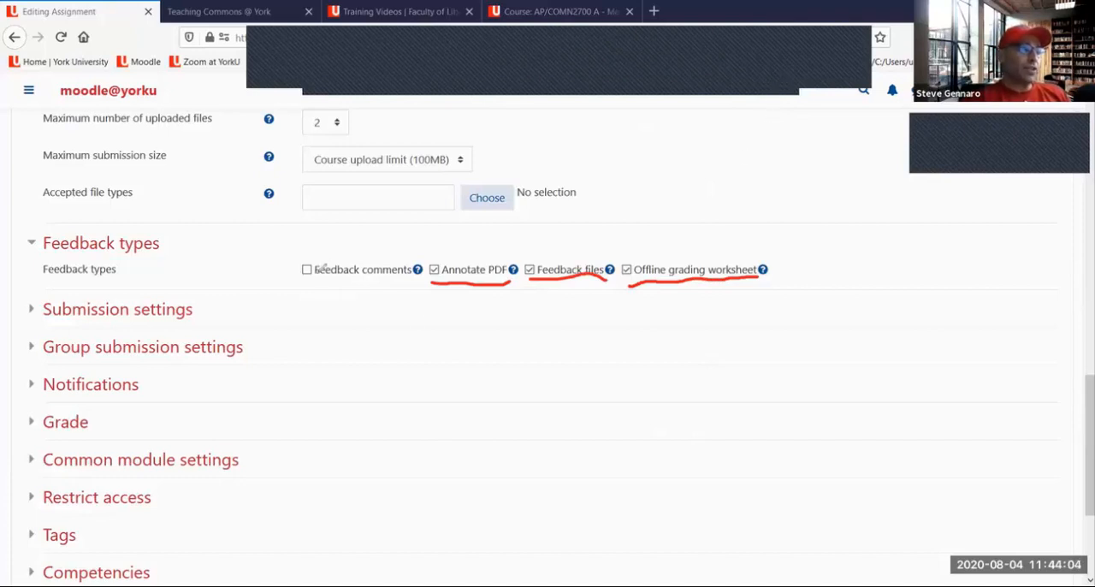
left_click_drag(298, 285, 323, 286)
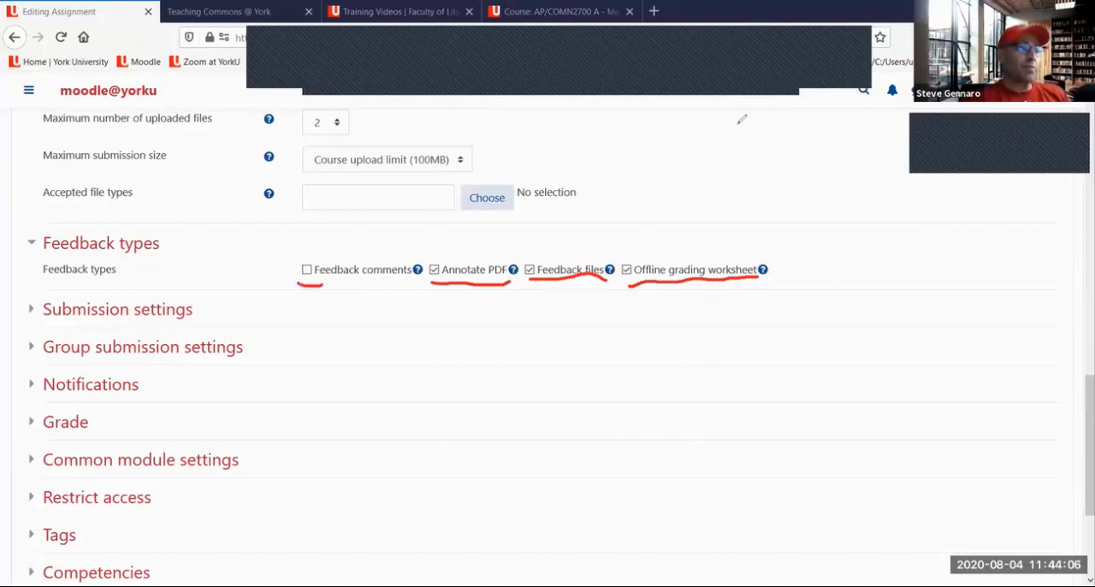
left_click(764, 85)
left_click(734, 115)
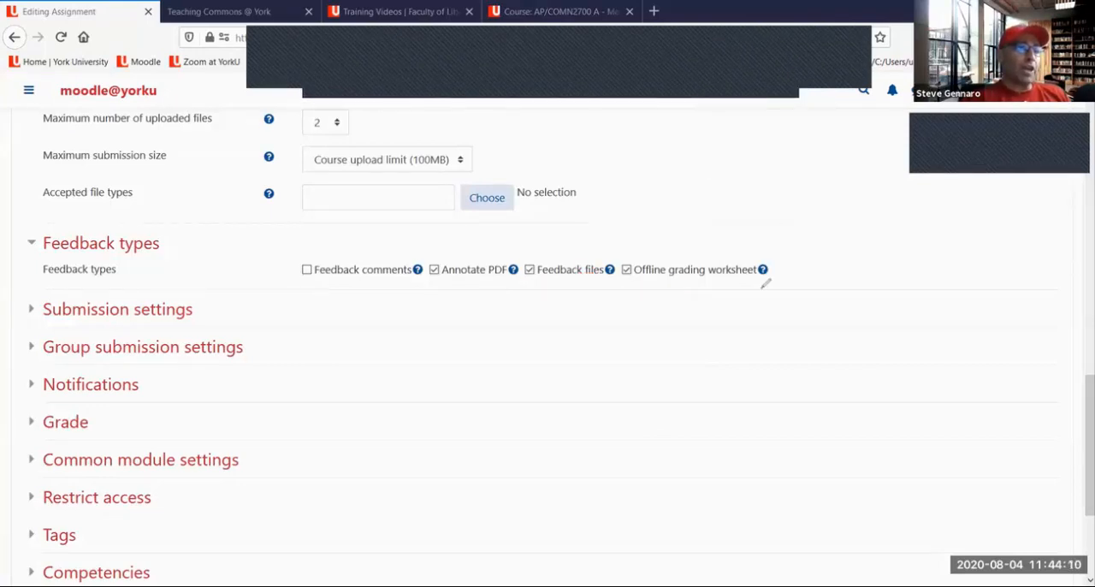
Circle the help symbols beside Offline grading worksheet and Feedback files in red, and clear the drawings
mouse_move(774, 272)
left_mouse_down()
mouse_move(767, 248)
mouse_move(765, 272)
left_mouse_up()
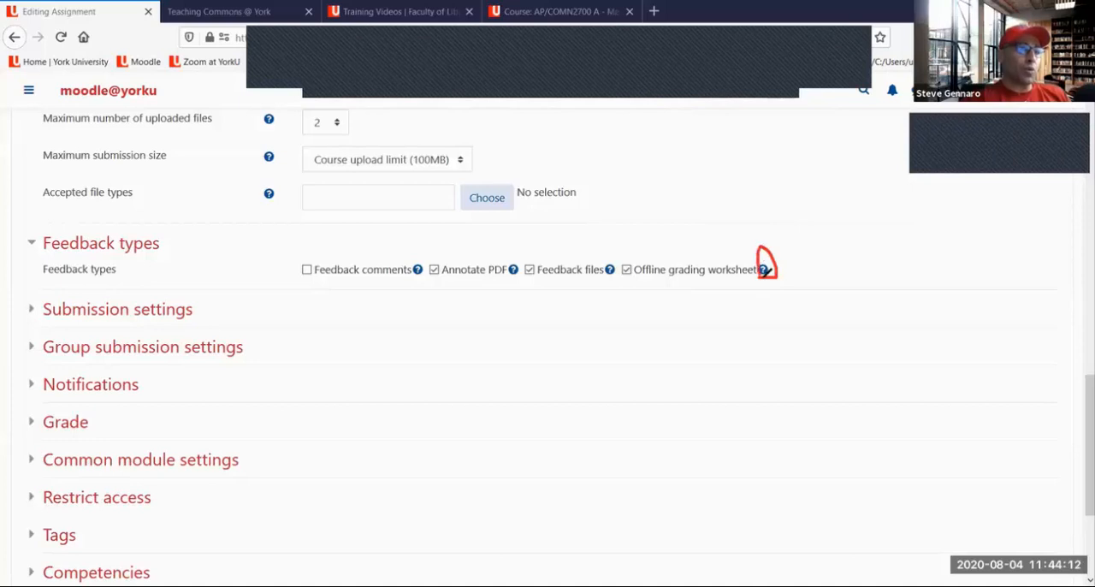
mouse_move(611, 272)
left_mouse_down()
mouse_move(609, 253)
mouse_move(615, 275)
left_mouse_up()
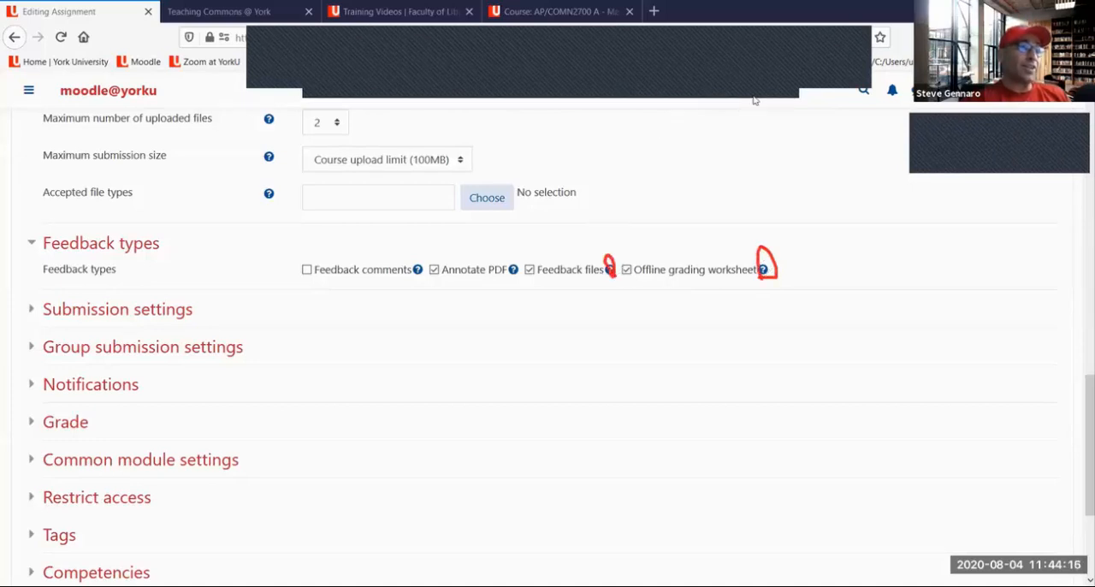
left_click(783, 92)
left_click(792, 84)
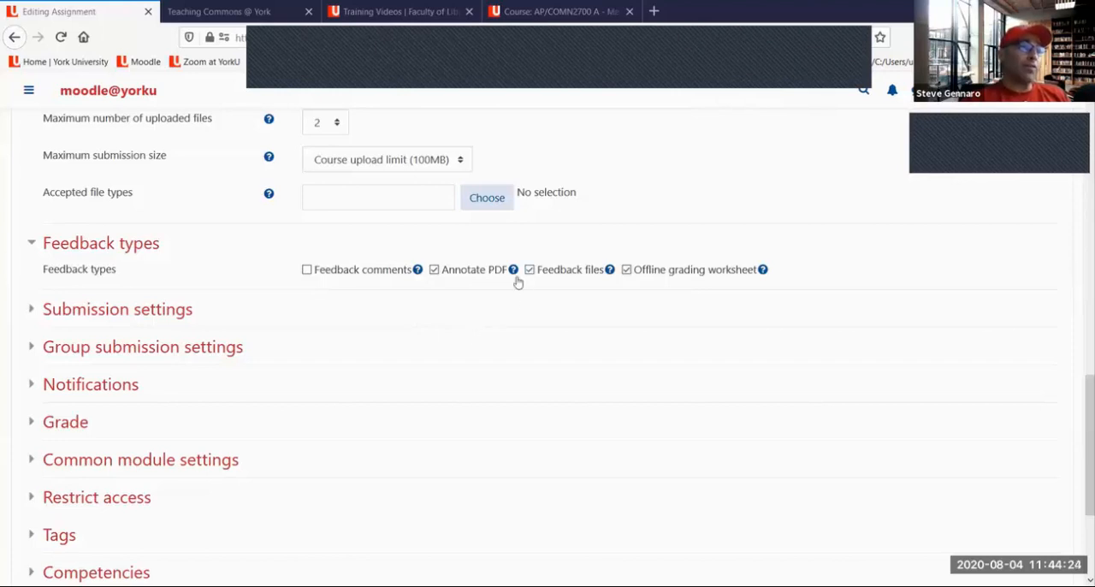
Disable Annotate PDF under Feedback types, and briefly enable Feedback comments before disabling it again
left_click(306, 271)
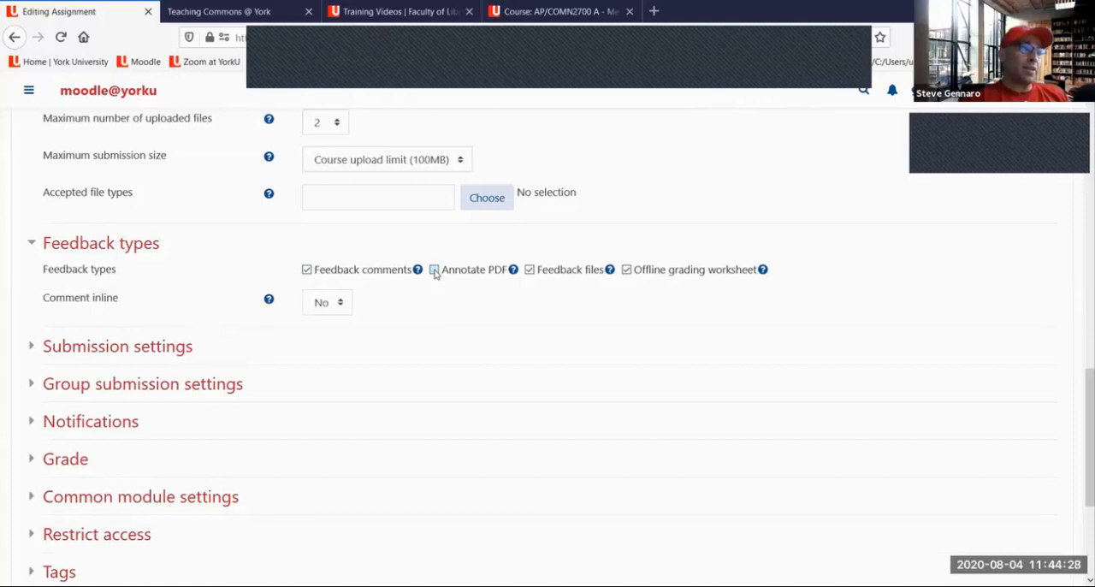
left_click(434, 271)
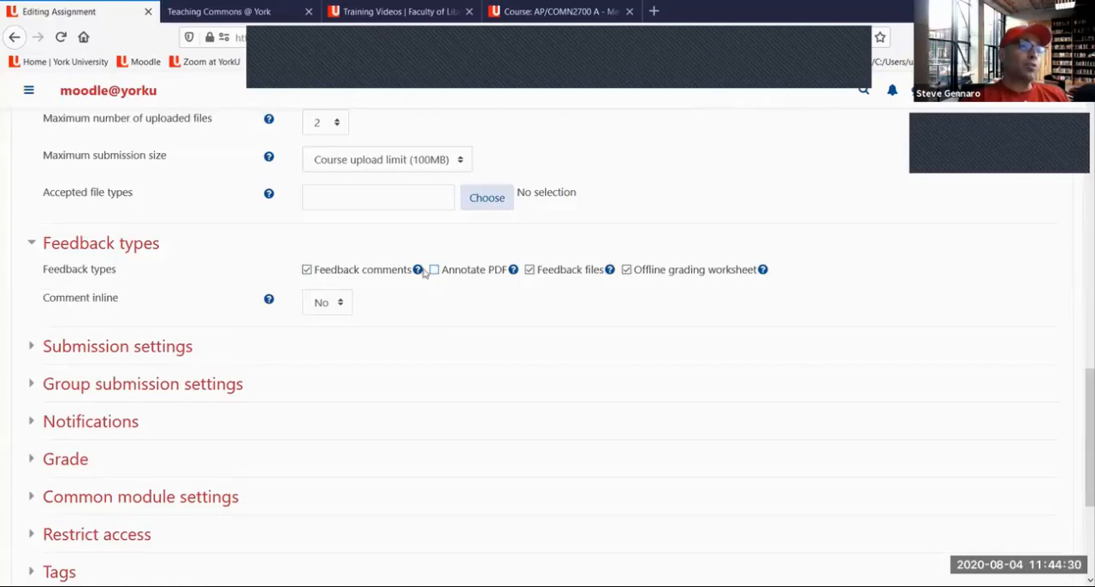
left_click(307, 270)
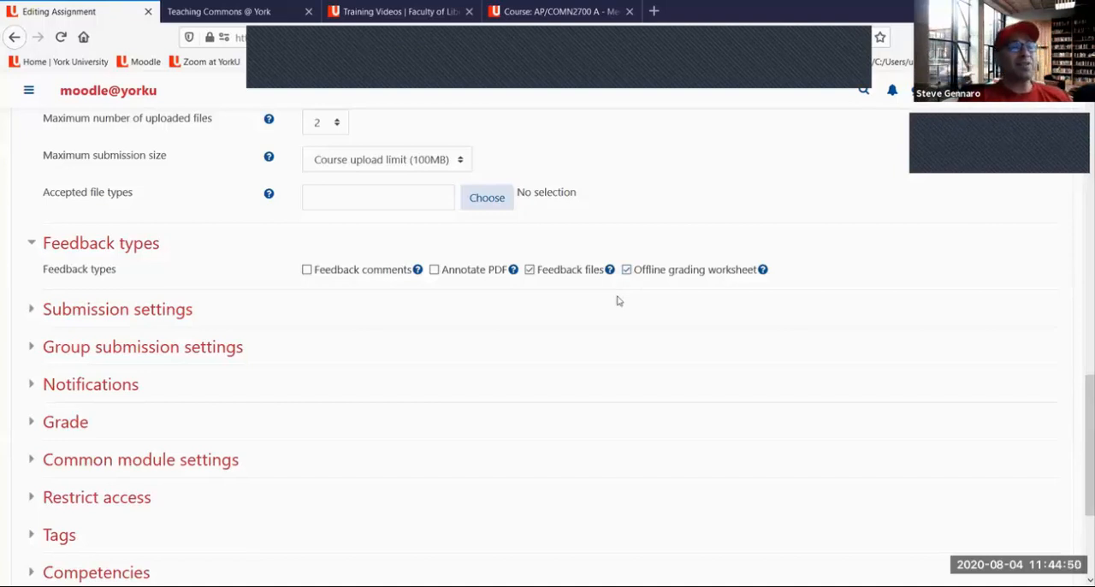
Leave only Feedback comments enabled under Feedback types, with Comment inline set to No
left_click(626, 269)
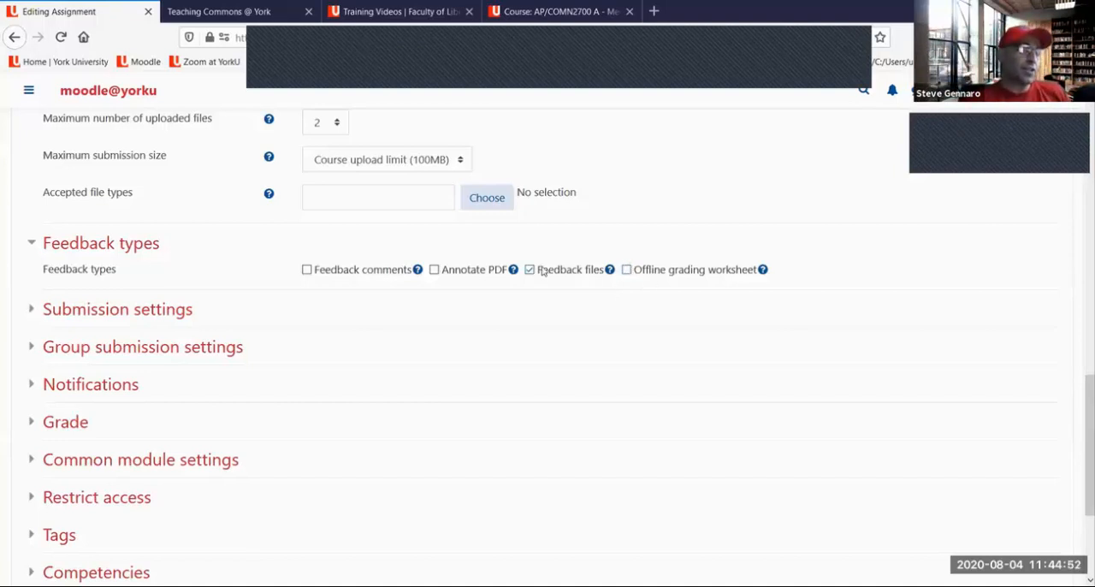
left_click(318, 270)
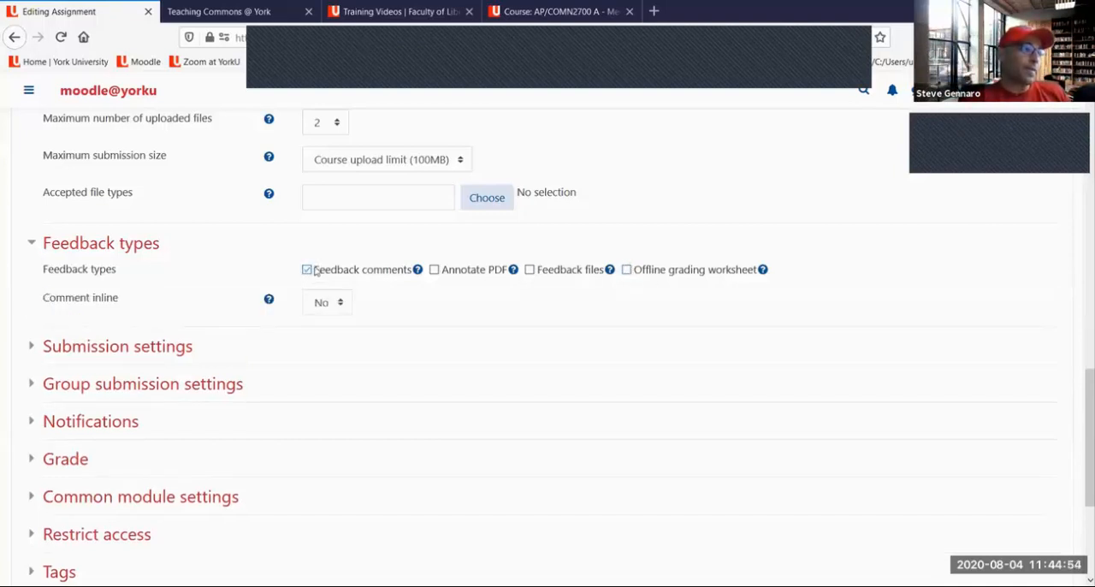
left_click(338, 305)
left_click(332, 336)
Expand Submission settings, mark its three options with red underlines and a vertical line, and clear the drawings
scroll(103, 210, "down", 3)
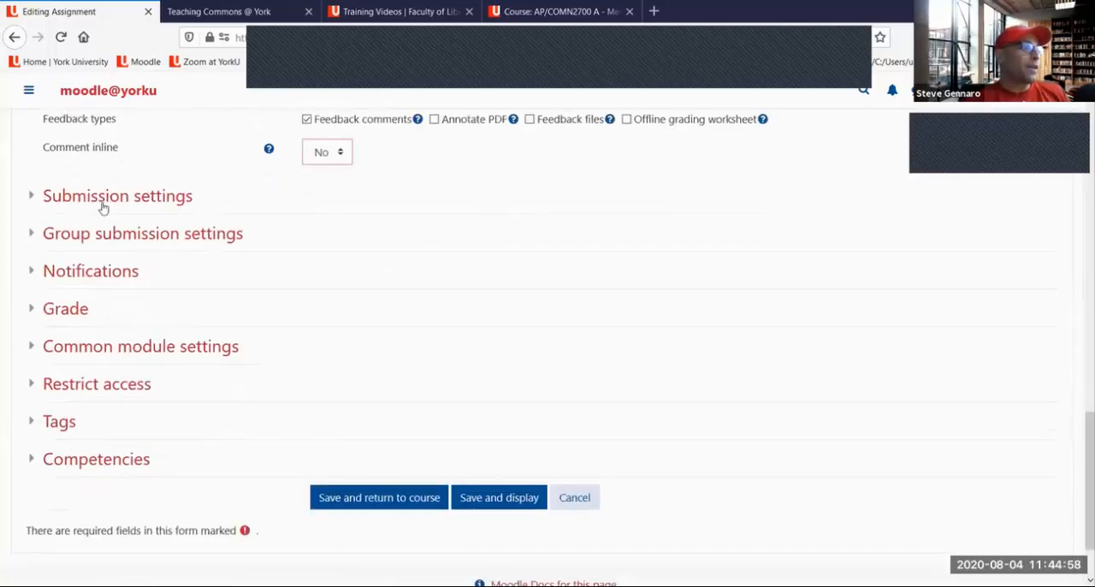
left_click(105, 196)
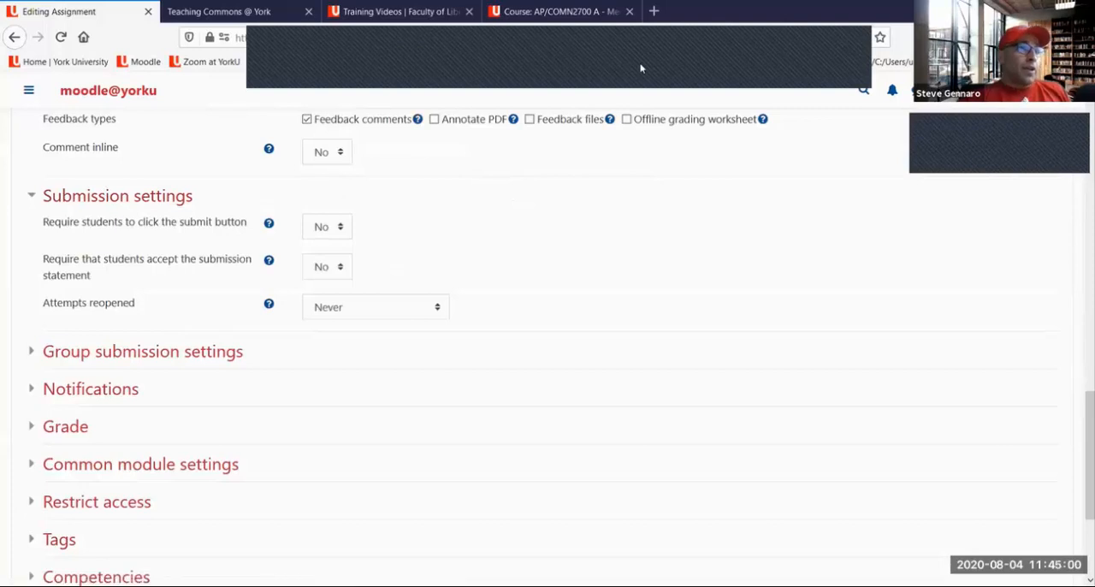
left_click_drag(291, 237, 389, 226)
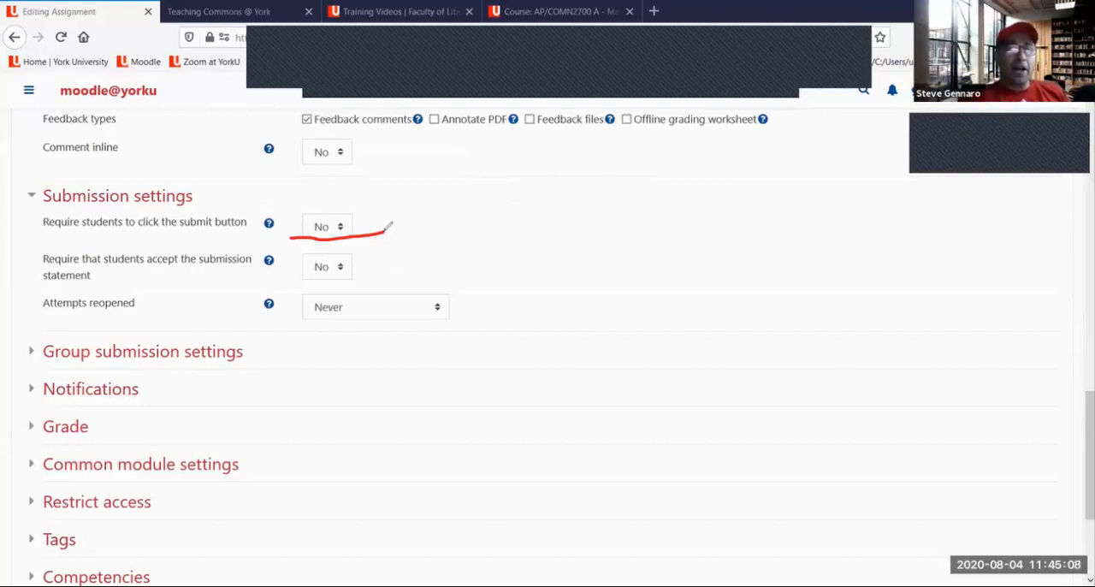
left_click_drag(169, 241, 224, 236)
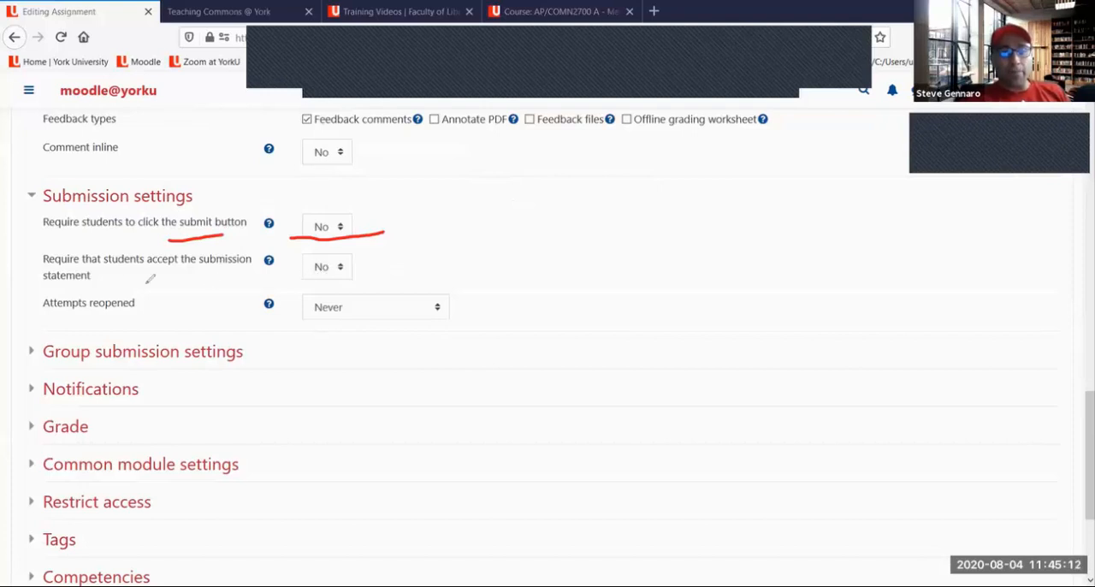
mouse_move(114, 273)
left_mouse_down()
mouse_move(257, 269)
mouse_move(361, 281)
left_mouse_up()
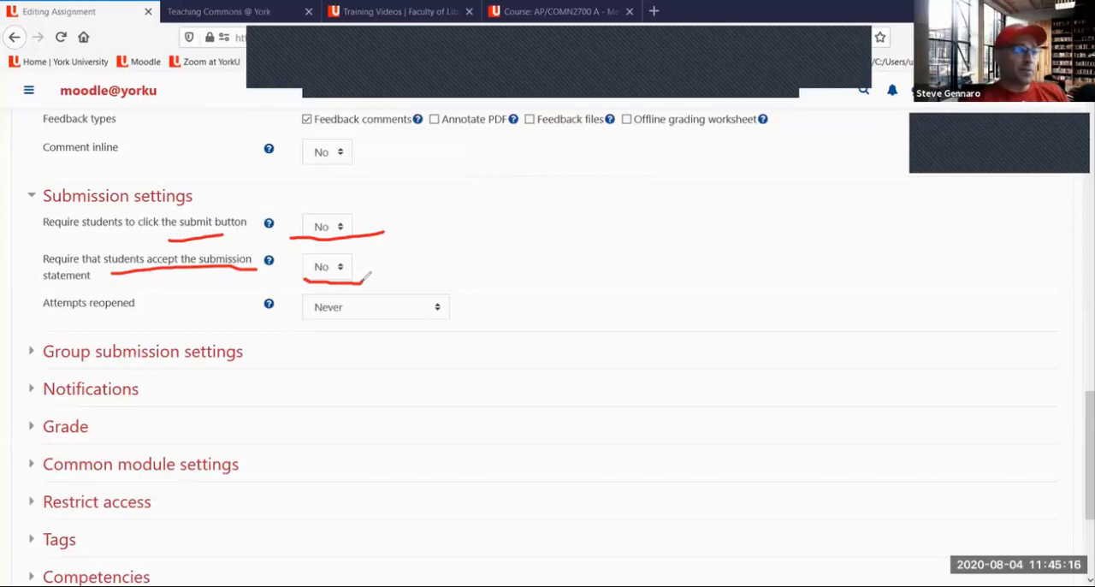
left_click_drag(297, 318, 361, 310)
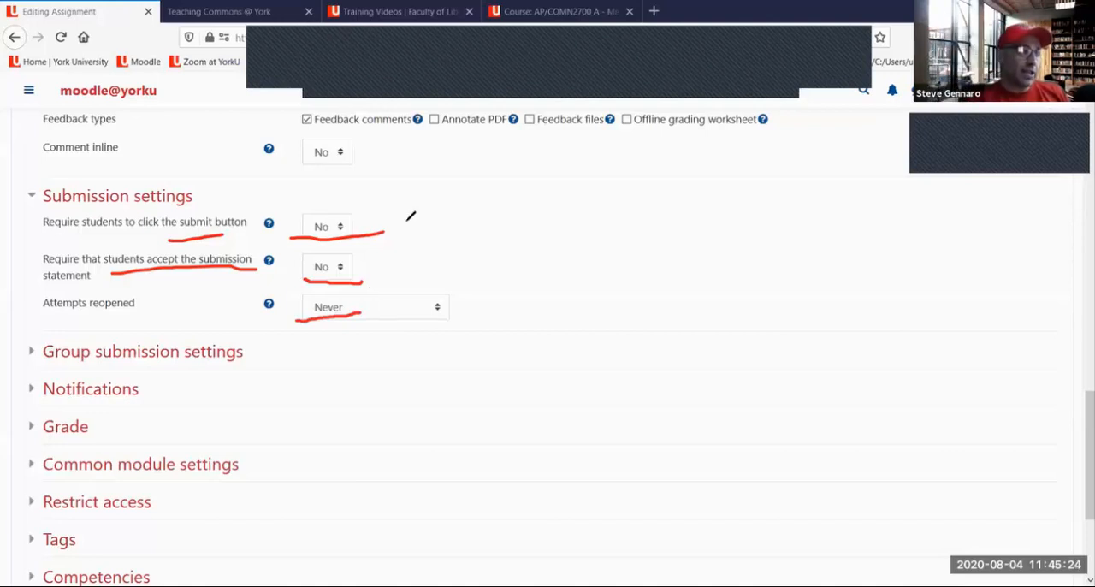
left_click_drag(466, 213, 483, 310)
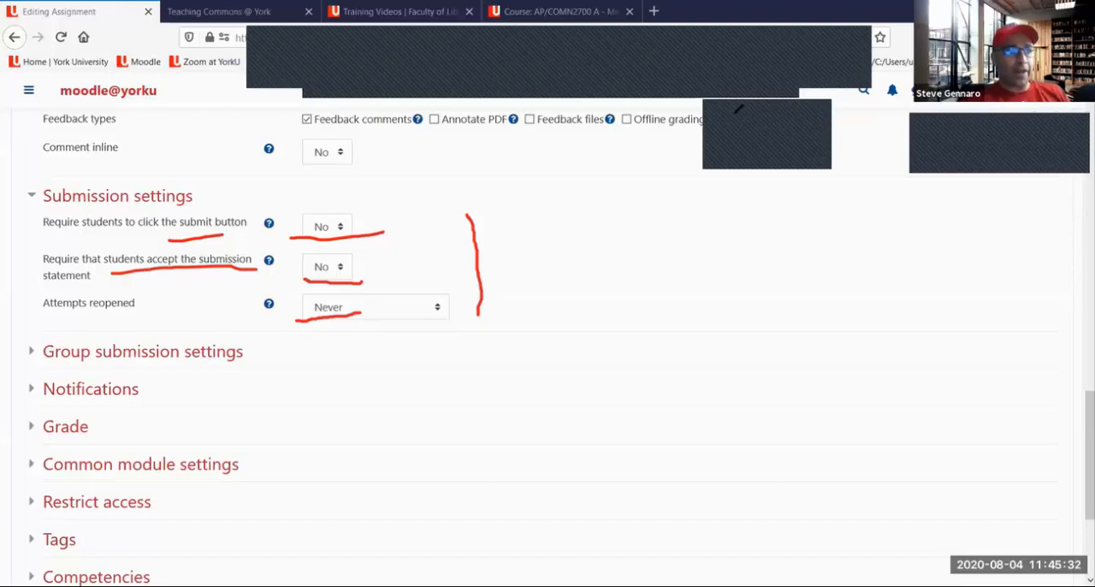
left_click(737, 112)
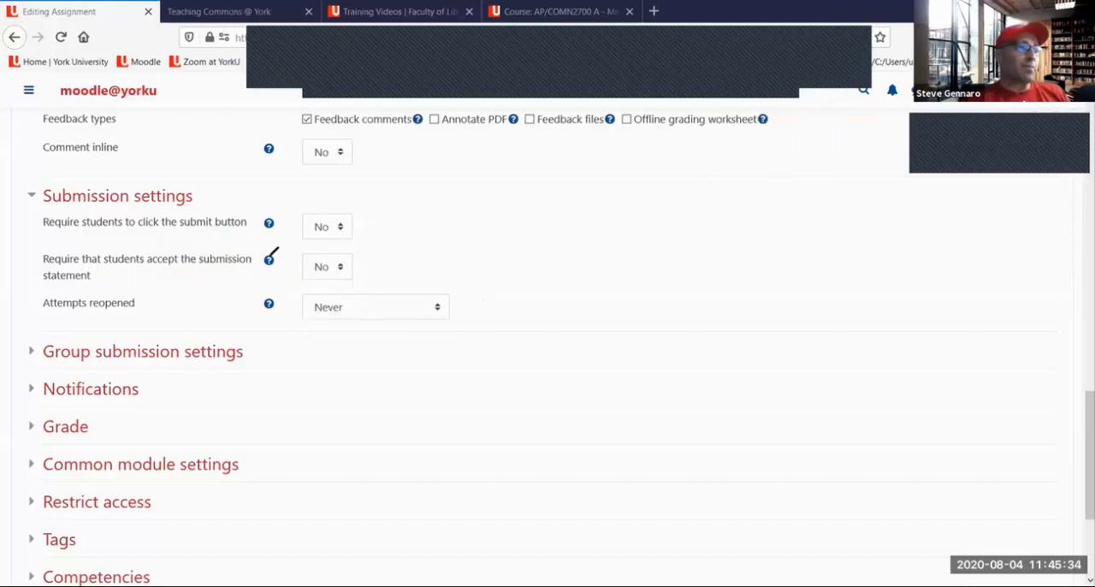
Briefly circle the help symbol for Require students to click the submit button in red, and read its help text
mouse_move(274, 227)
left_mouse_down()
mouse_move(282, 195)
mouse_move(259, 212)
mouse_move(280, 231)
left_mouse_up()
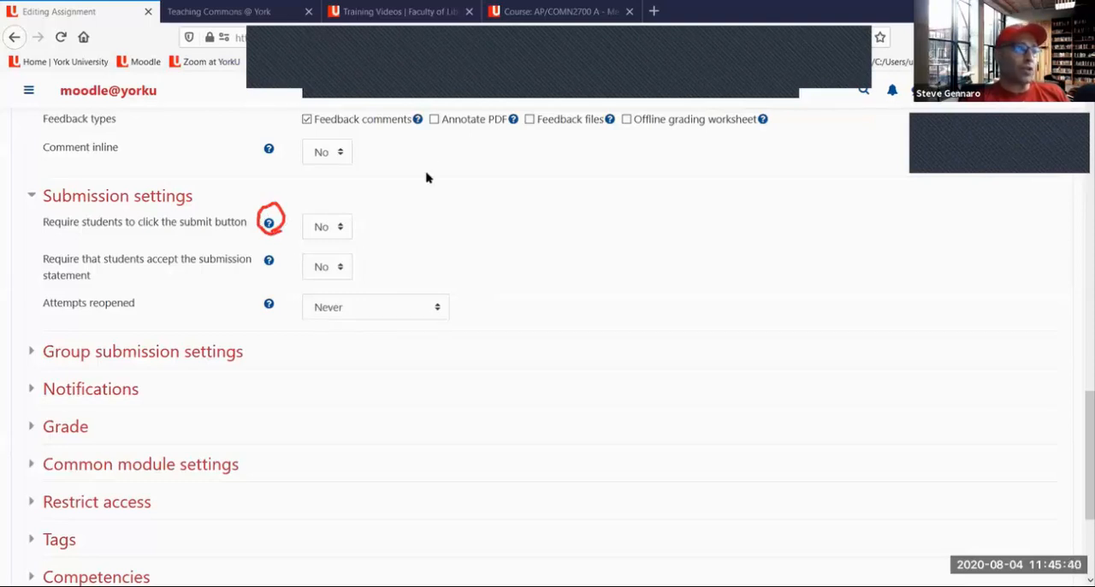
left_click(789, 83)
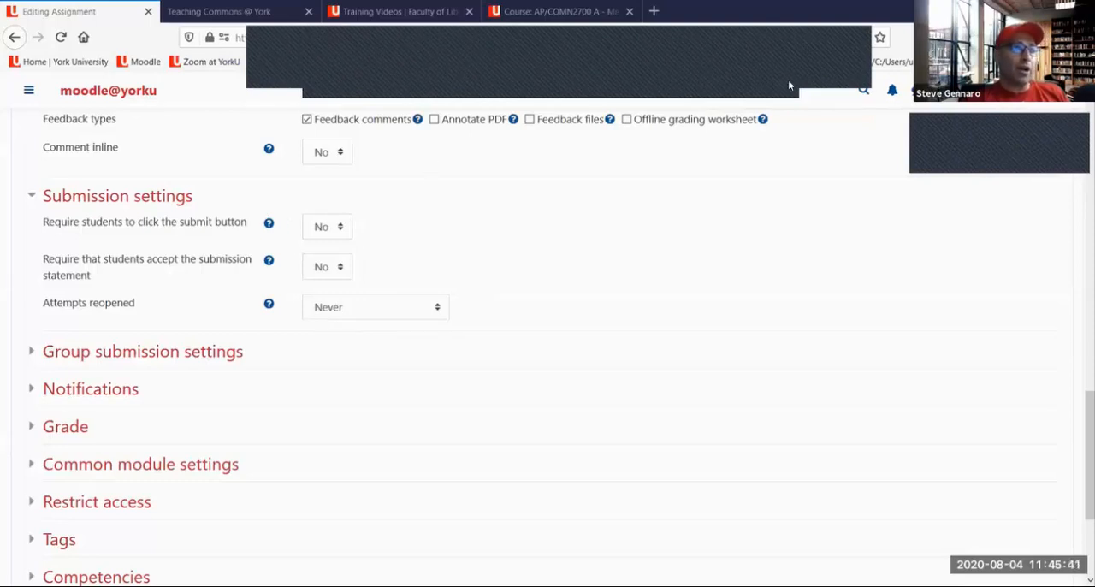
left_click(269, 224)
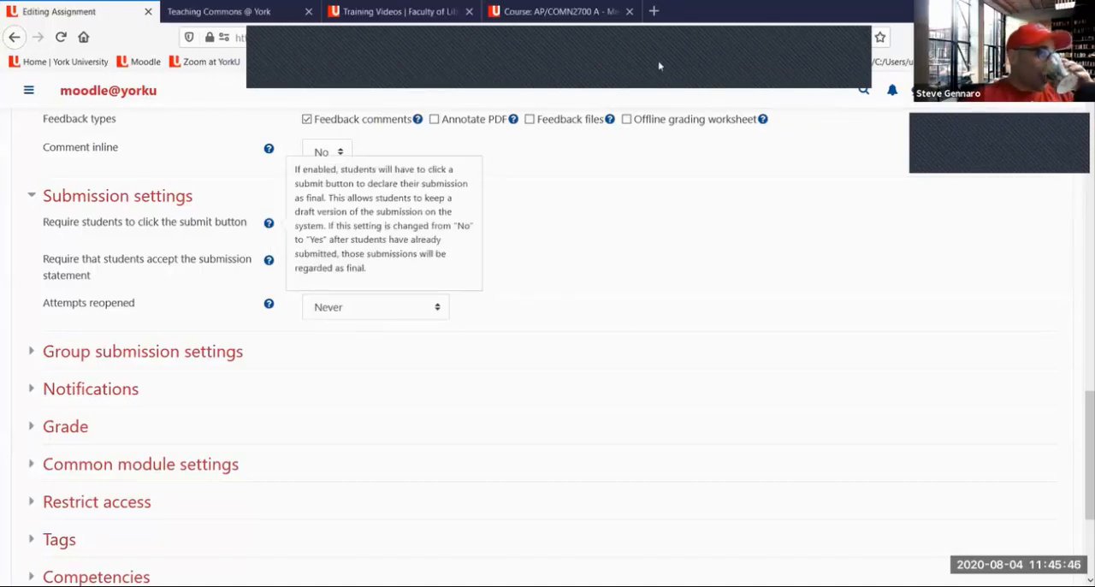
left_click(587, 226)
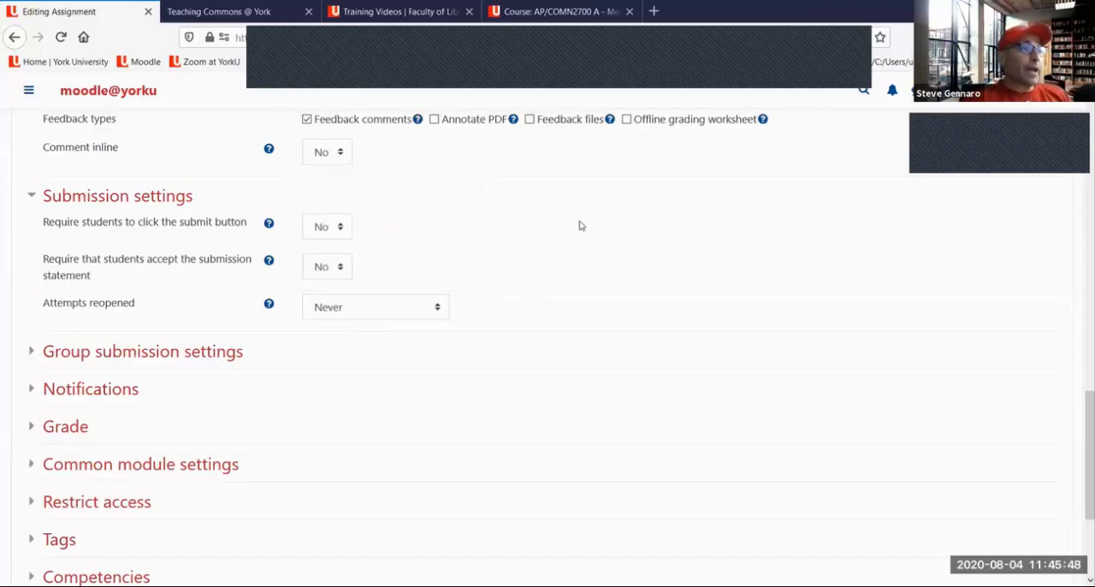
Expand Group submission settings and set Students submit in groups to Yes
scroll(178, 269, "down", 3)
left_click(182, 210)
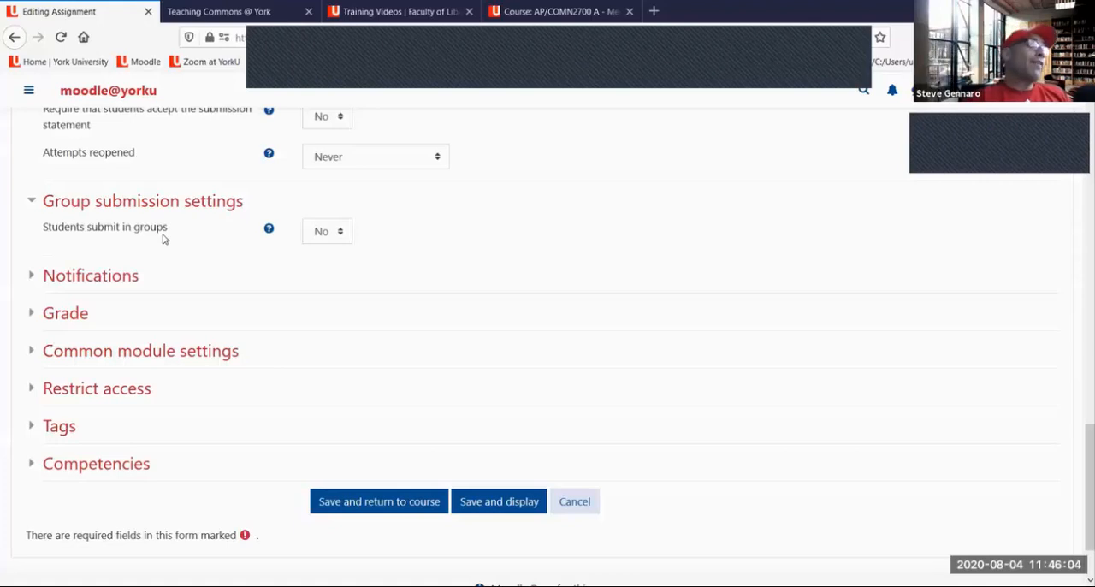
left_click(336, 229)
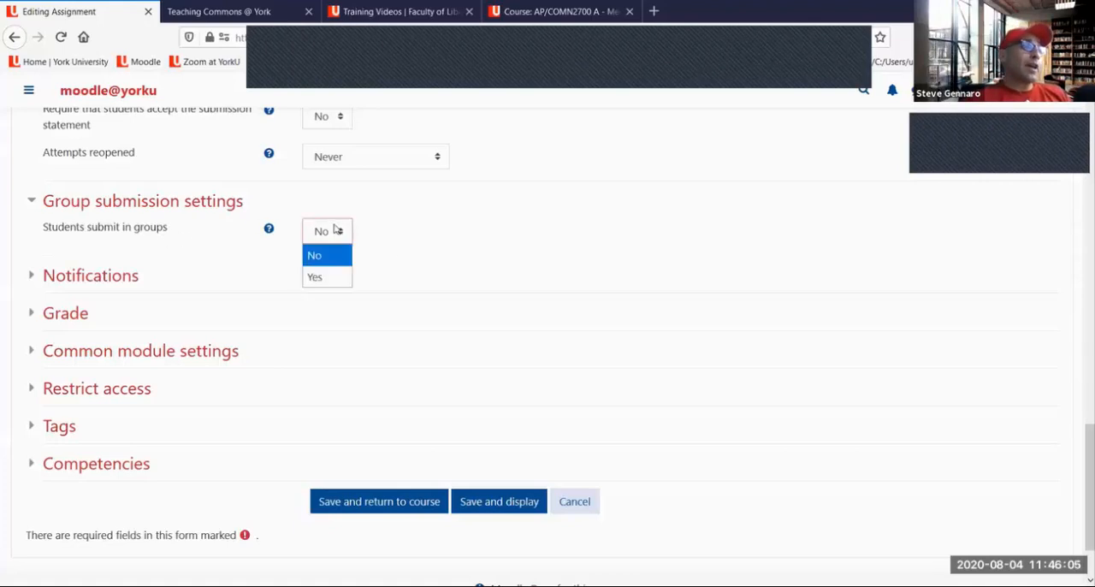
left_click(318, 278)
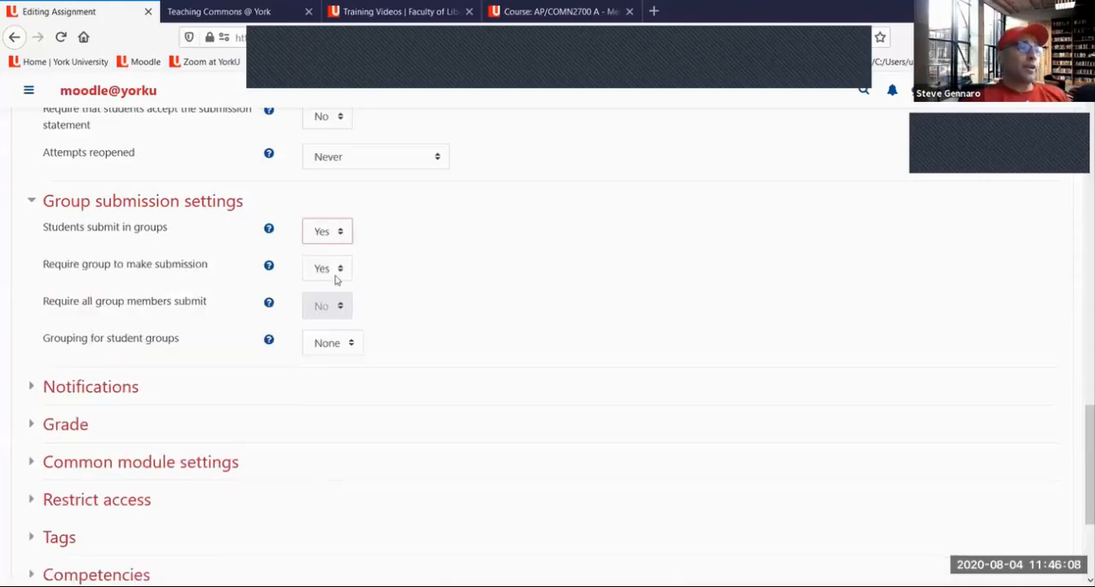
Try the Yes and No options of Require group to make submission, and set Students submit in groups back to No
left_click(336, 274)
left_click(338, 316)
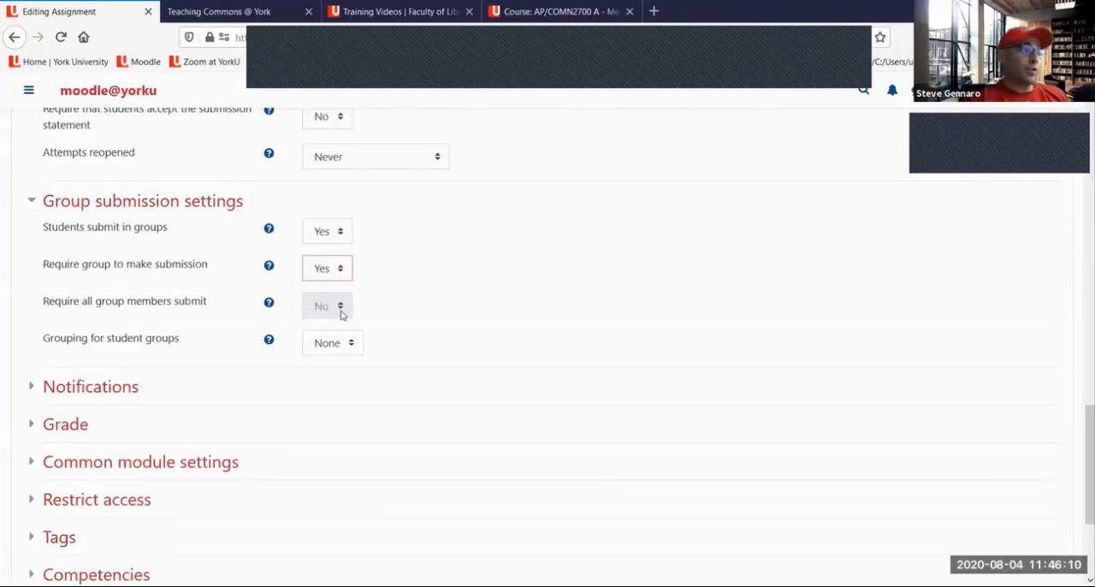
left_click(328, 269)
left_click(333, 298)
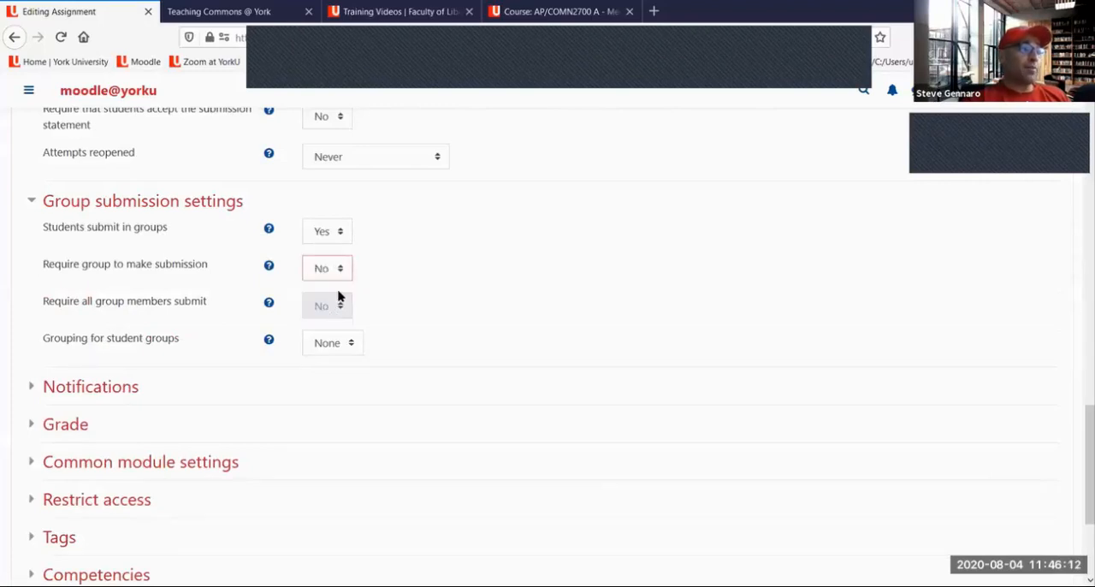
left_click(342, 267)
left_click(344, 315)
left_click(334, 231)
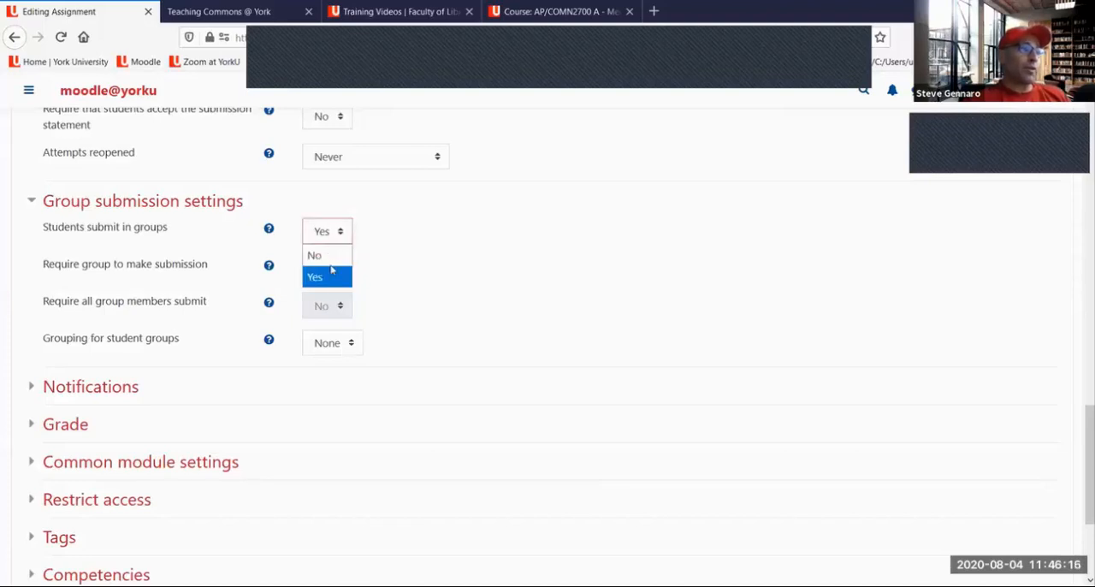
left_click(330, 257)
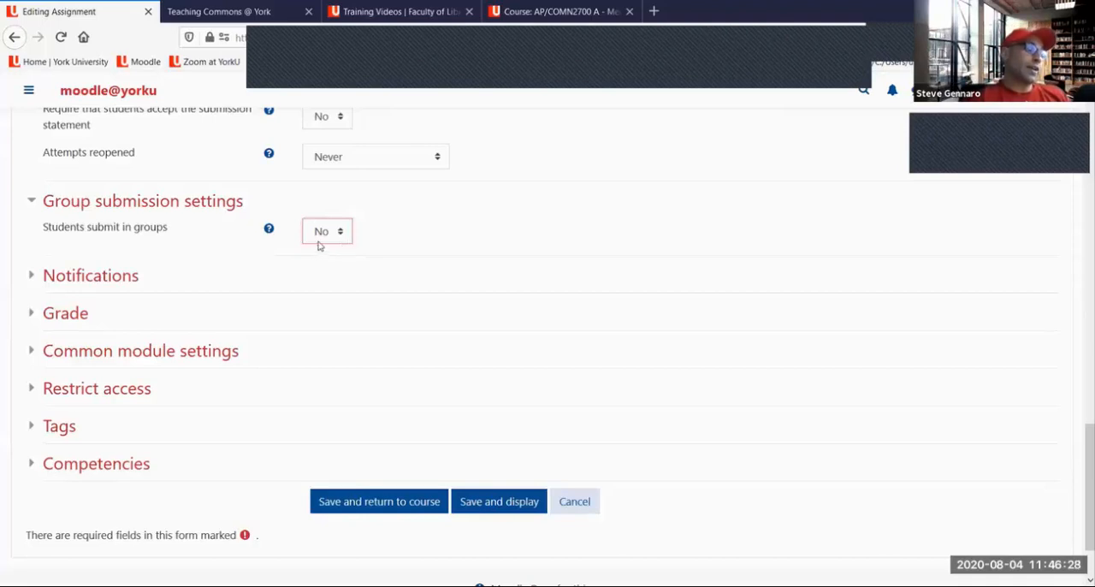
Expand Notifications, mark the two Notify graders settings in red, and clear the drawings
scroll(287, 255, "up", 2)
scroll(223, 270, "down", 1)
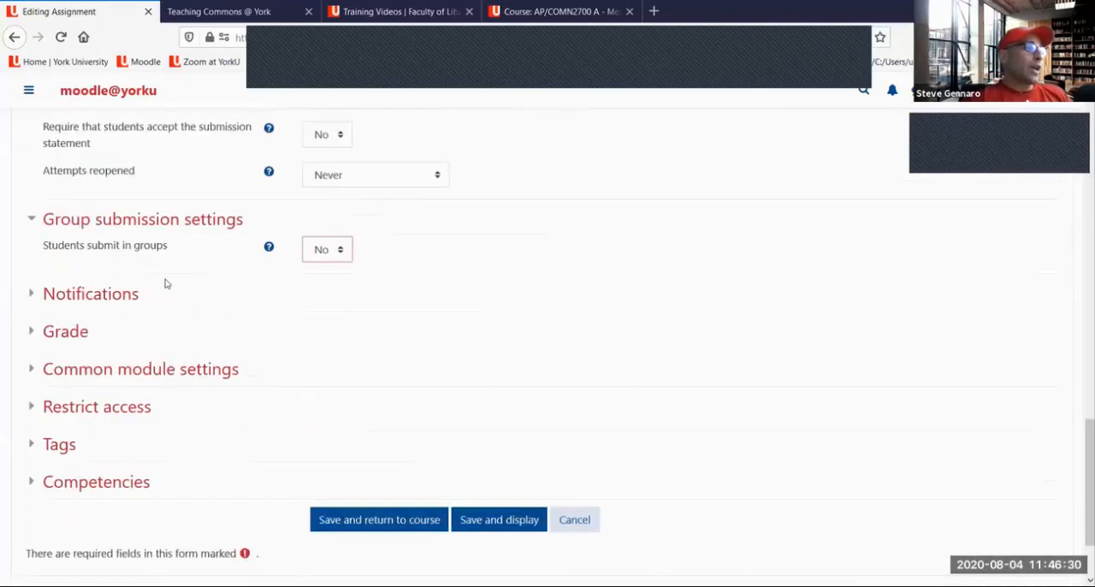
left_click(94, 276)
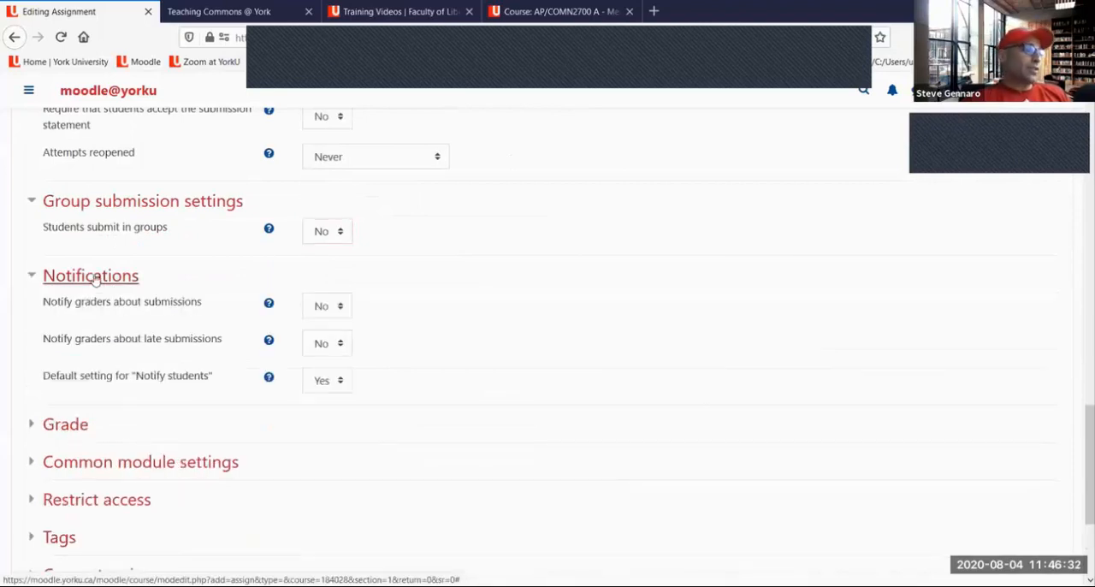
scroll(222, 264, "down", 3)
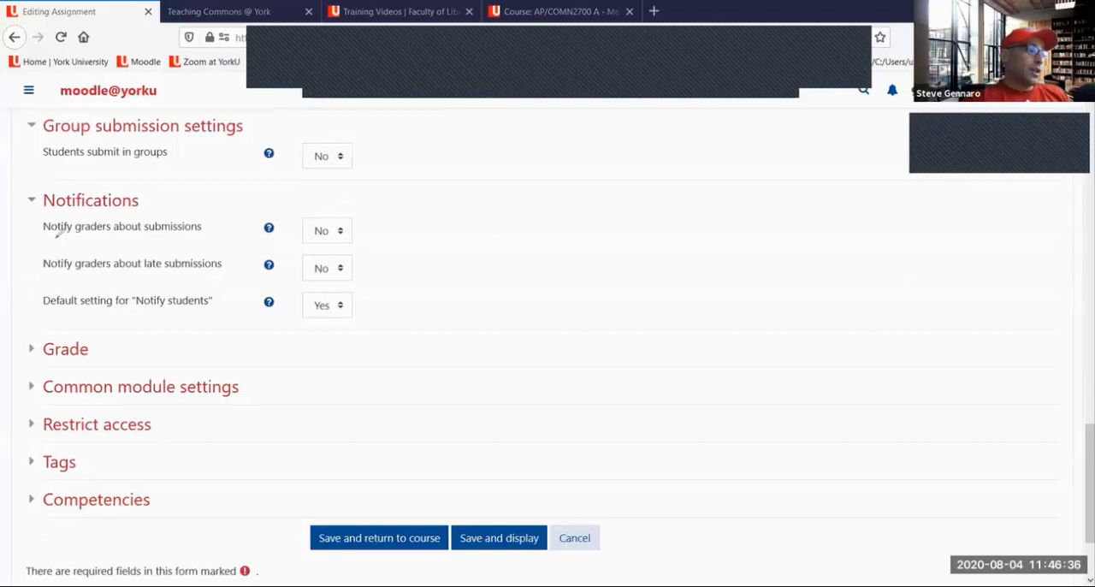
left_click_drag(55, 237, 213, 226)
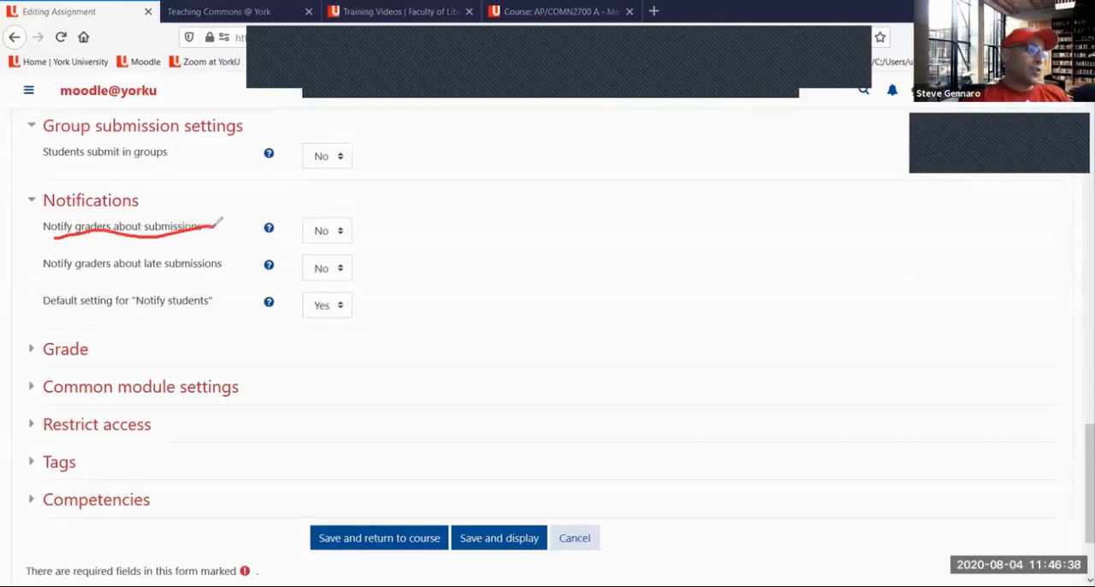
mouse_move(313, 241)
left_mouse_down()
mouse_move(379, 239)
mouse_move(292, 210)
mouse_move(306, 239)
mouse_move(323, 240)
left_mouse_up()
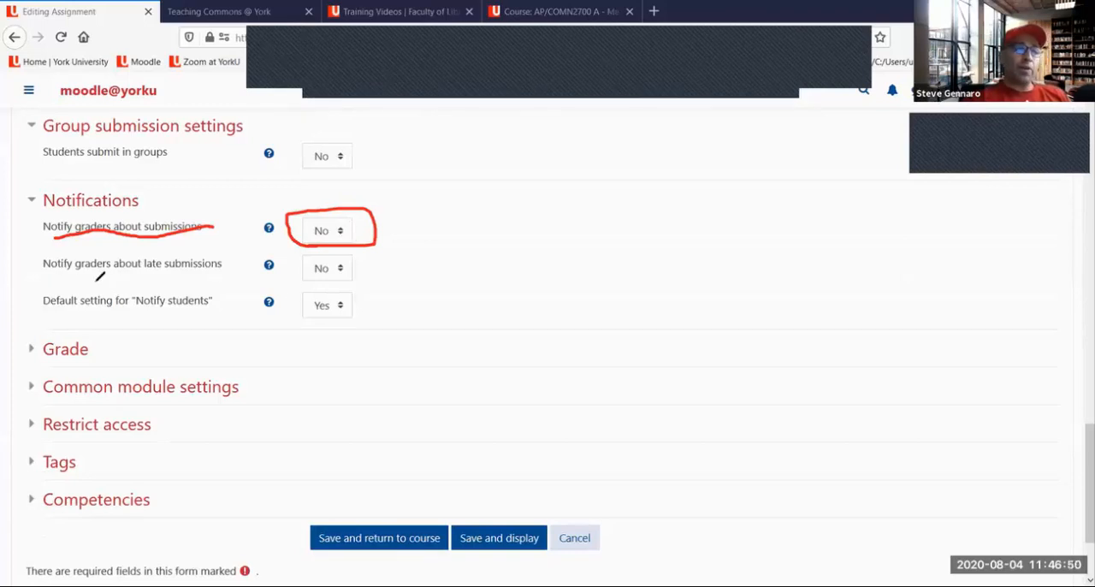
mouse_move(330, 247)
left_mouse_down()
mouse_move(41, 262)
mouse_move(116, 274)
mouse_move(359, 272)
mouse_move(318, 246)
left_mouse_up()
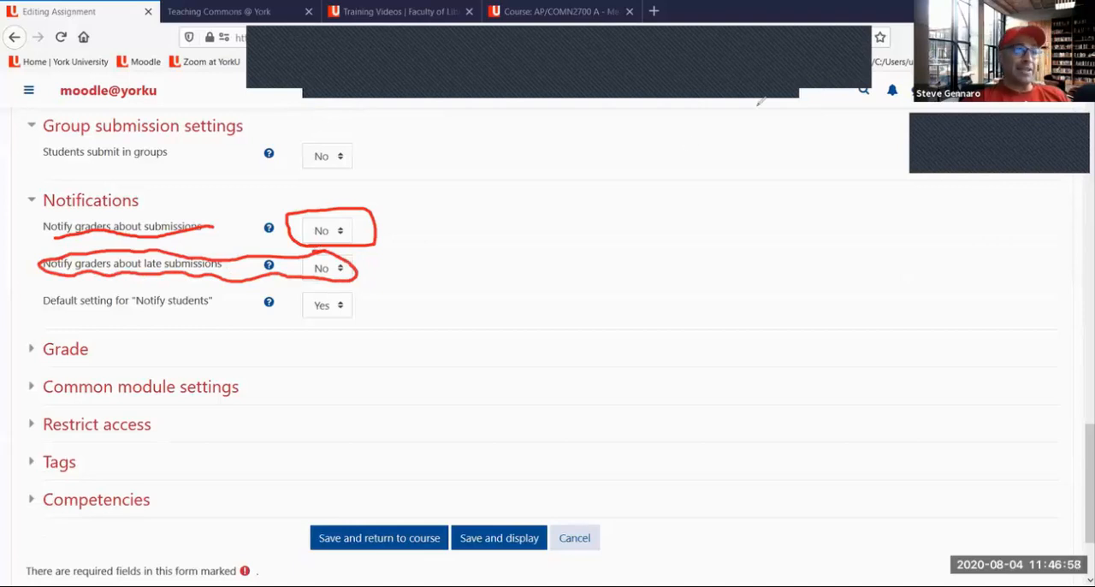
left_click(726, 83)
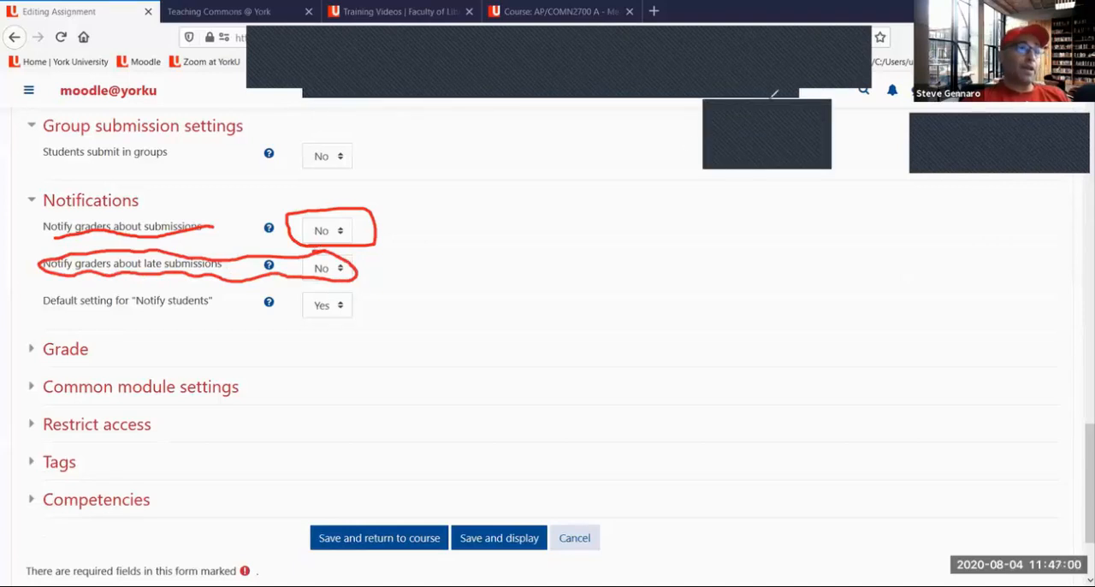
left_click(771, 110)
left_click(788, 84)
Review the assignment's Availability dates, and set Notify graders about late submissions to Yes
scroll(700, 180, "up", 10)
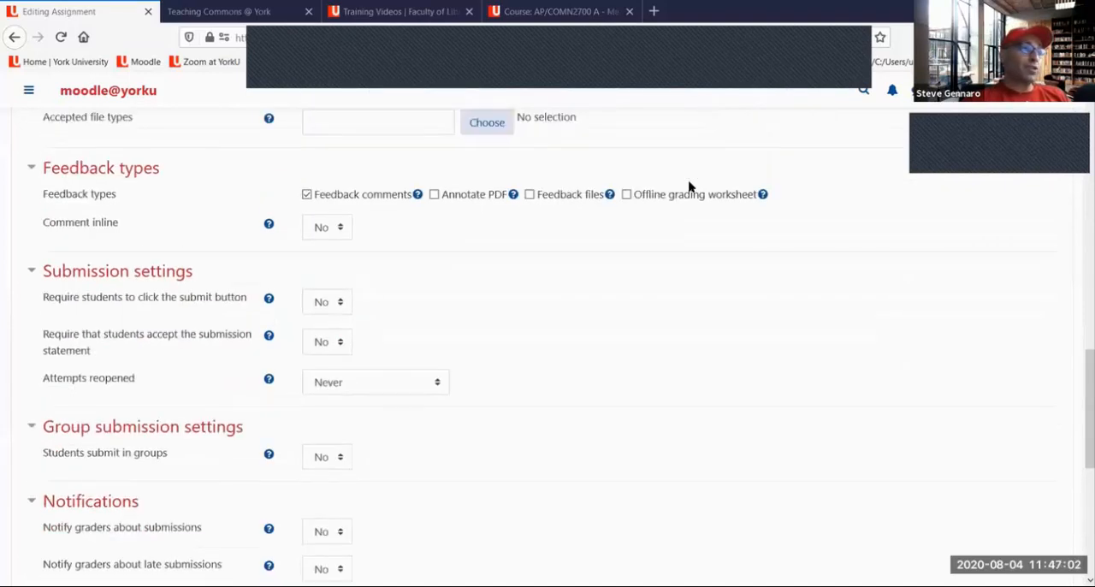
scroll(682, 192, "up", 3)
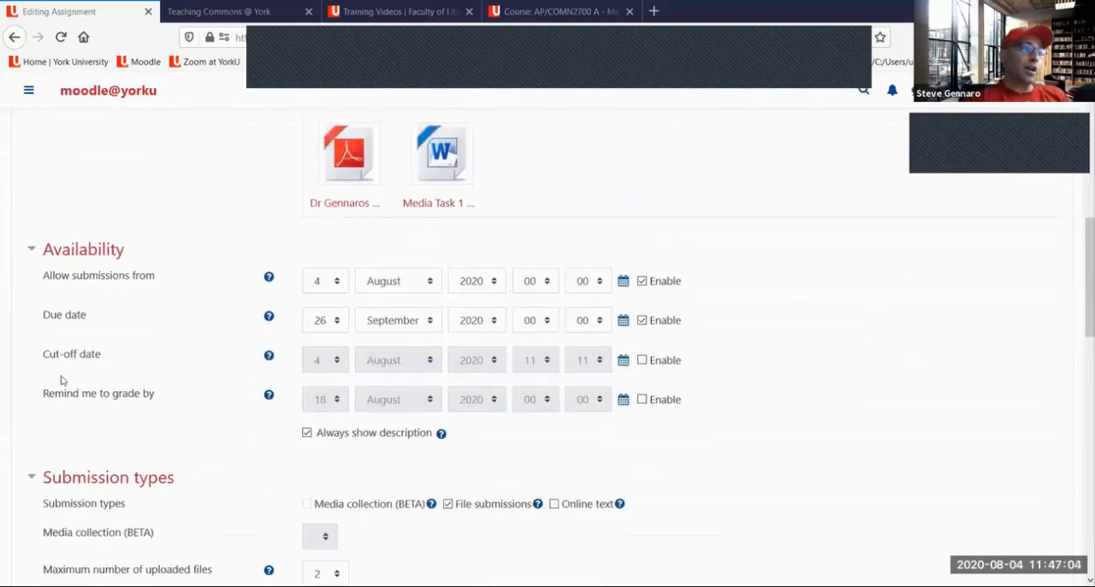
scroll(111, 363, "down", 8)
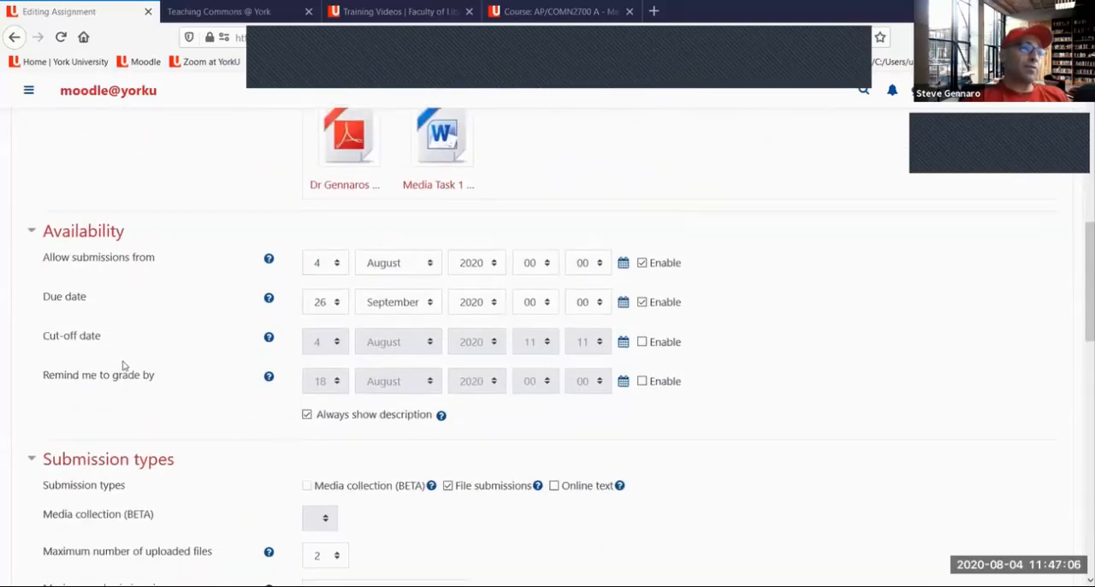
scroll(121, 366, "down", 2)
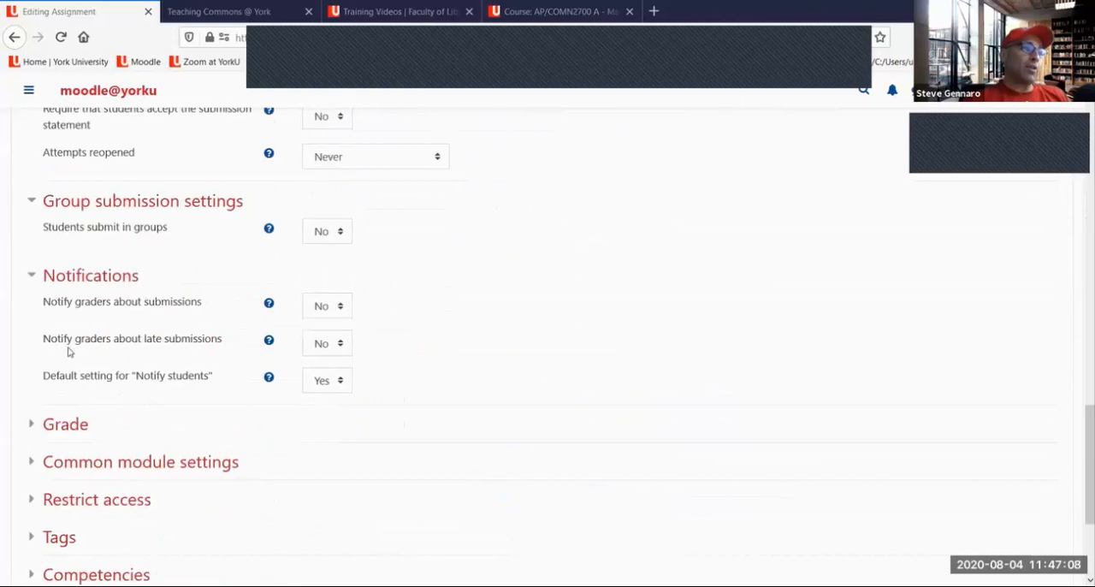
left_click(329, 343)
left_click(325, 388)
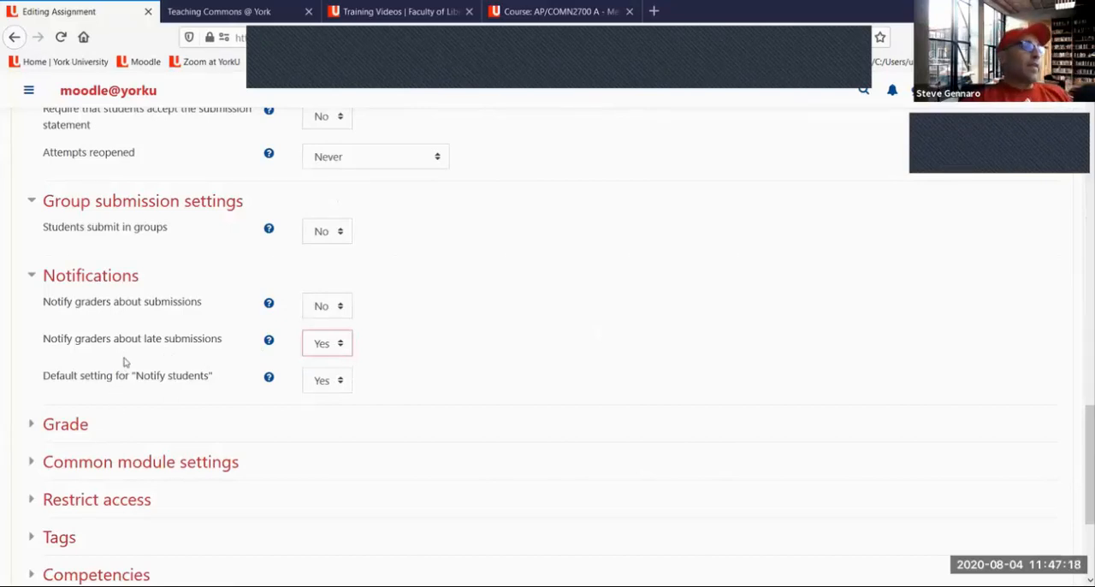
Set Default setting for "Notify students" to No in the Notifications section
scroll(121, 350, "down", 2)
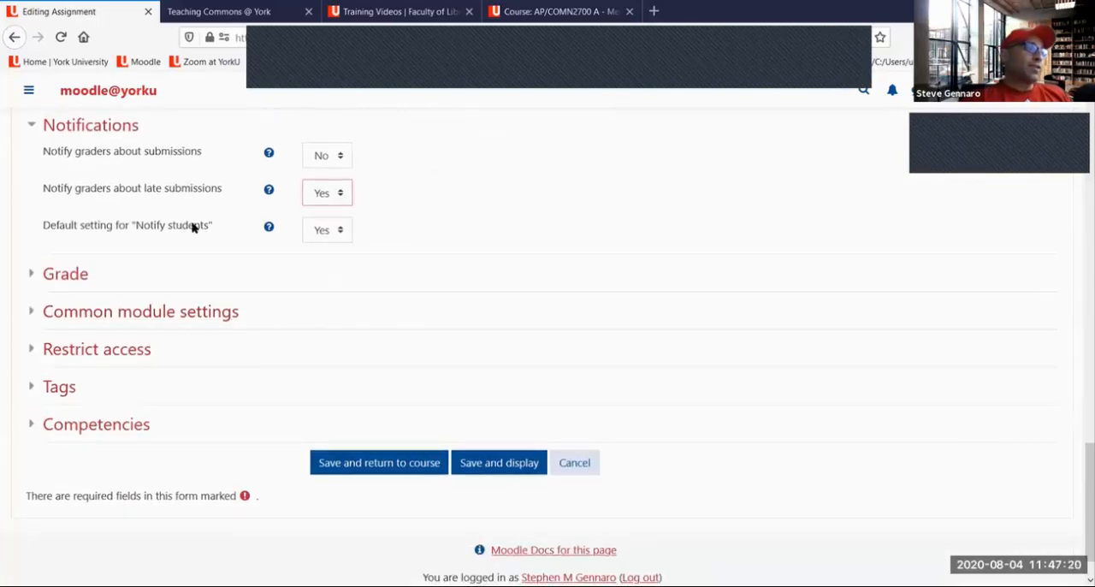
left_click(327, 233)
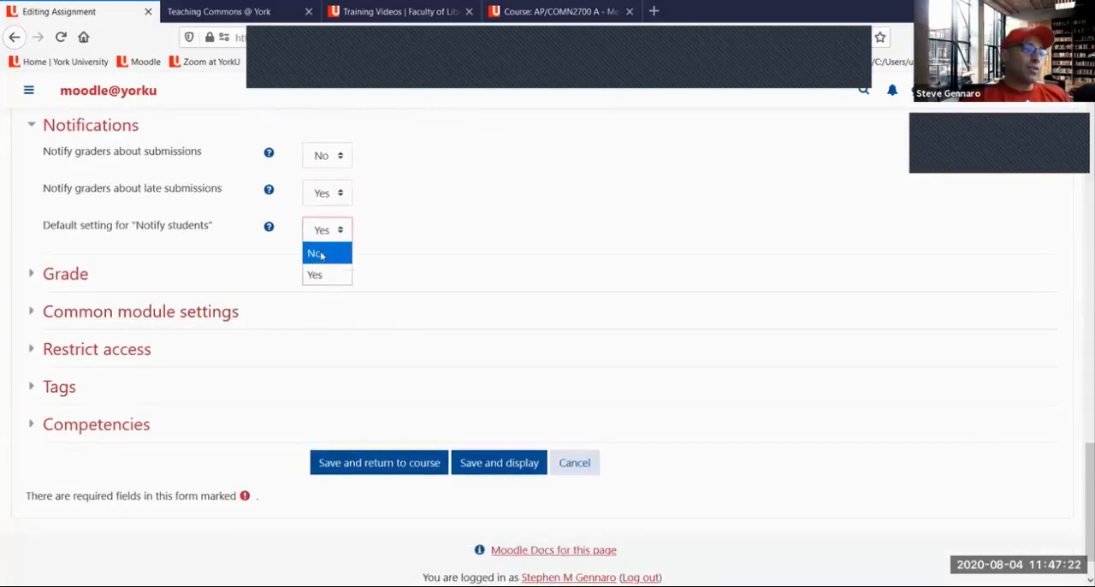
left_click(321, 255)
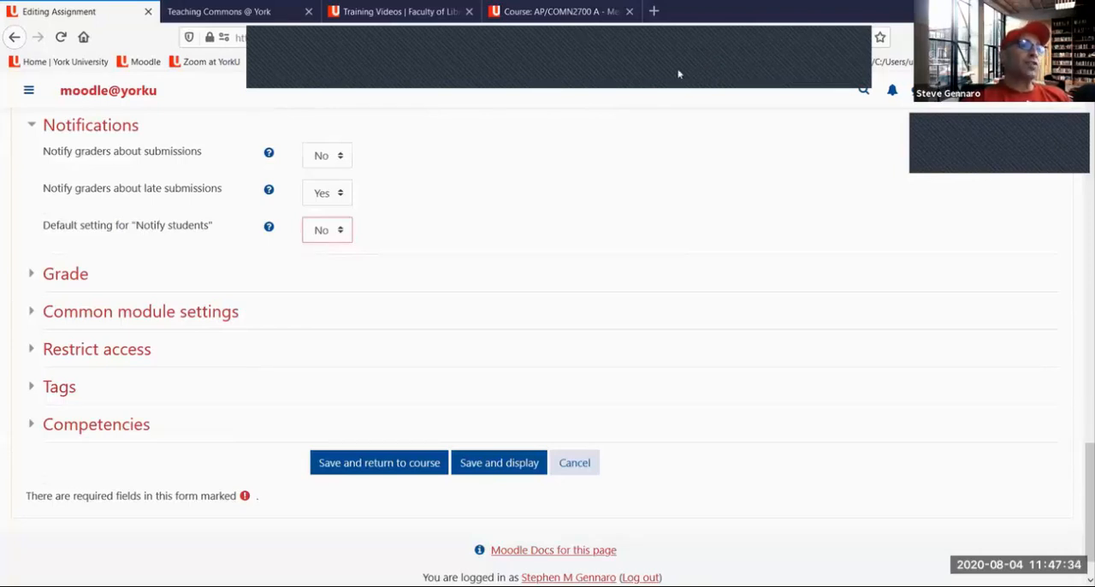
Draw a red check mark beside the "Notify students" setting, underline its value in red, and clear the drawings
left_click_drag(366, 216, 420, 209)
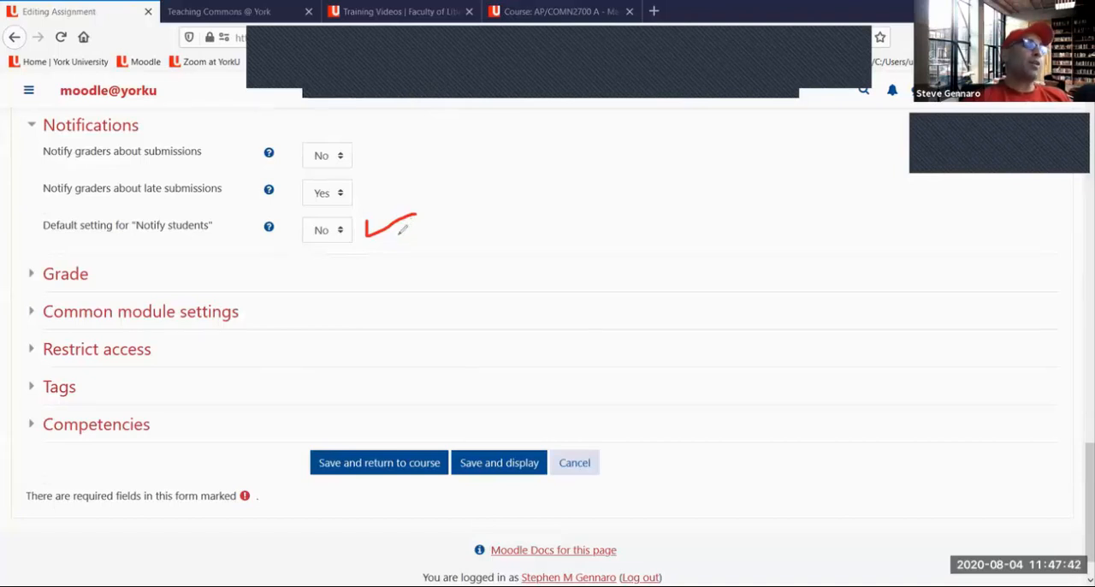
left_click_drag(305, 238, 352, 235)
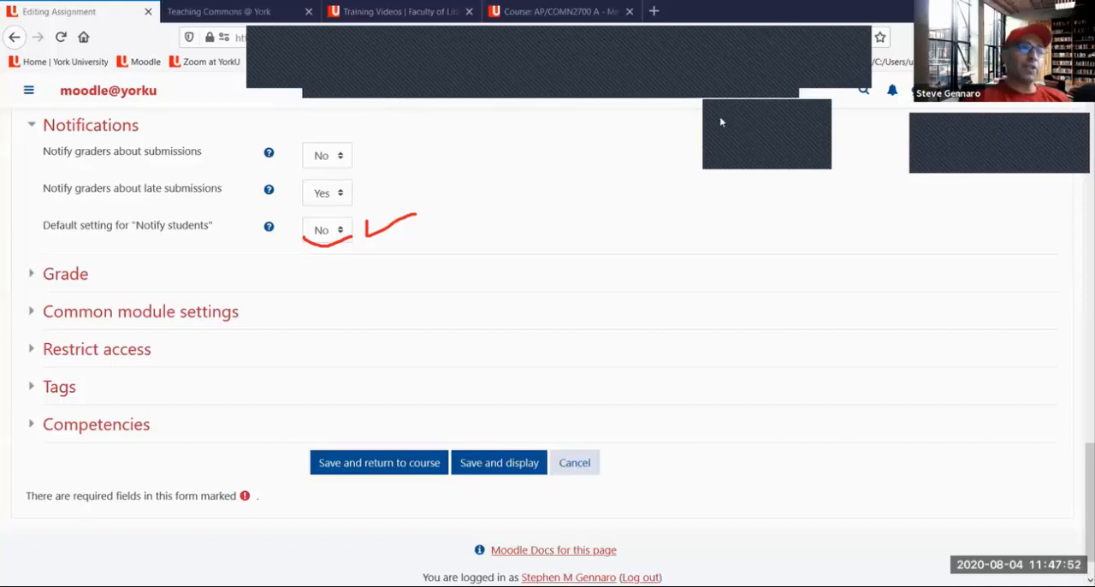
left_click(720, 122)
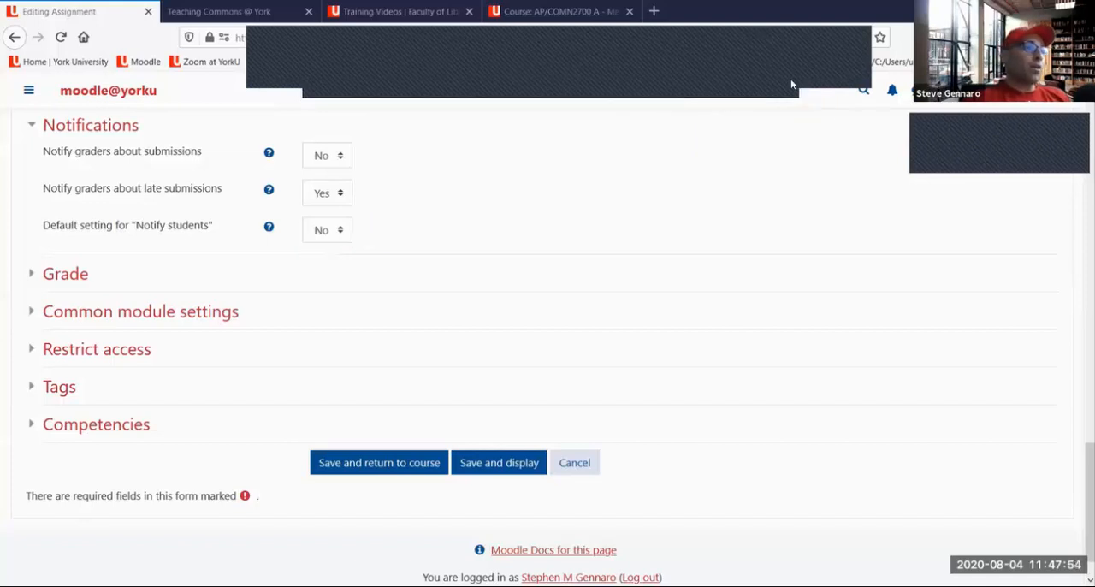
Expand the Grade section and view the grade Type options, keeping Point
left_click(67, 278)
scroll(151, 261, "down", 1)
scroll(151, 261, "down", 1)
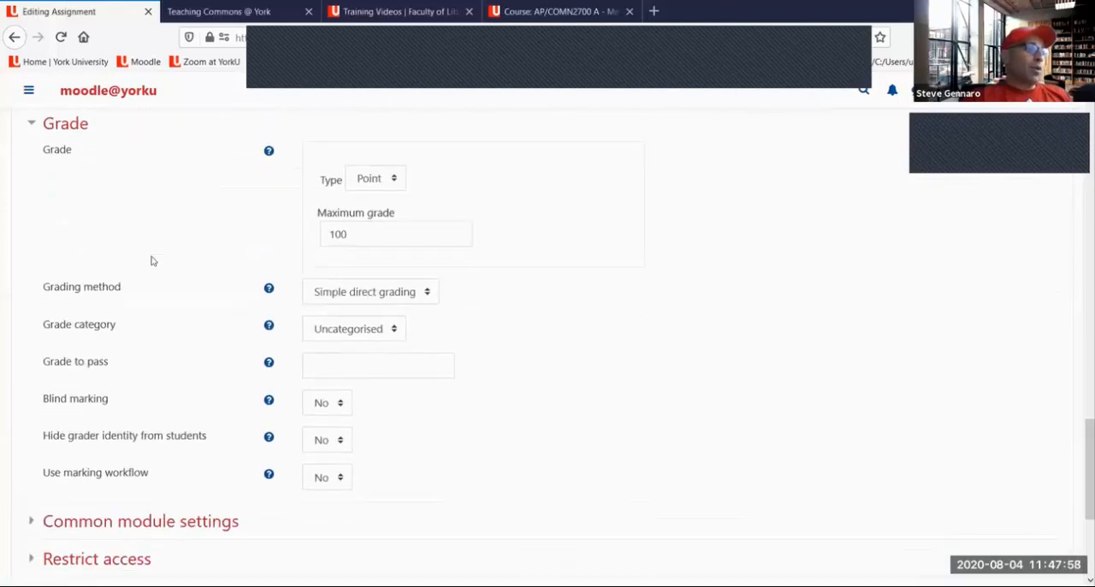
scroll(150, 261, "up", 1)
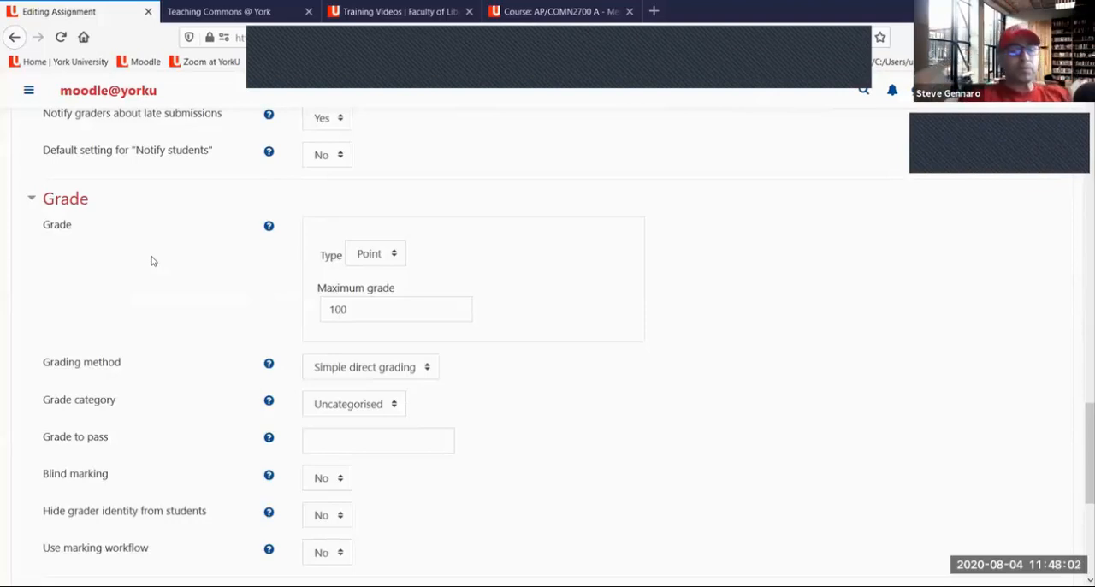
left_click(371, 255)
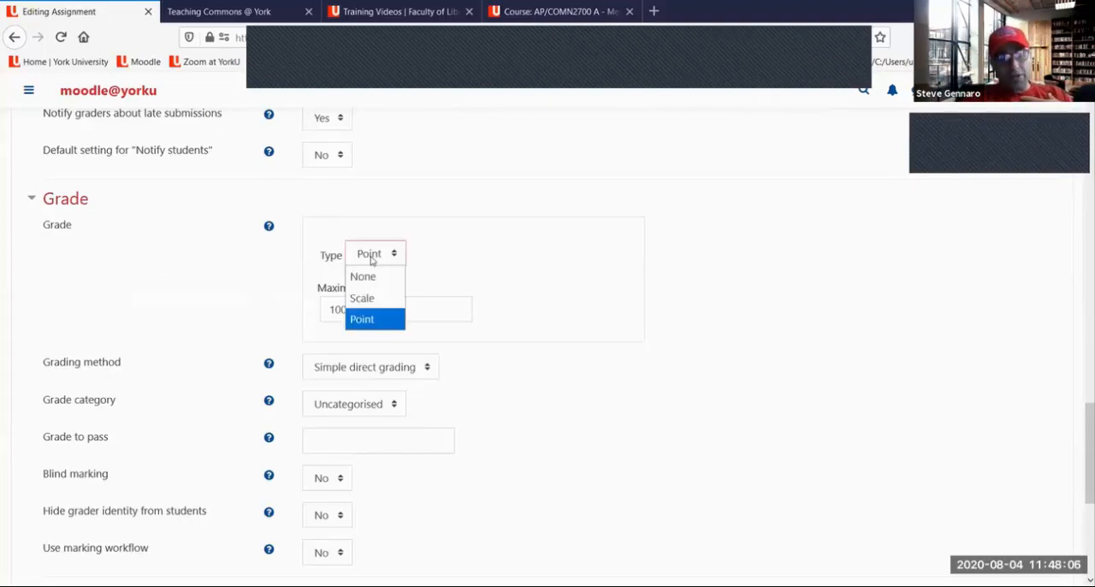
left_click(372, 260)
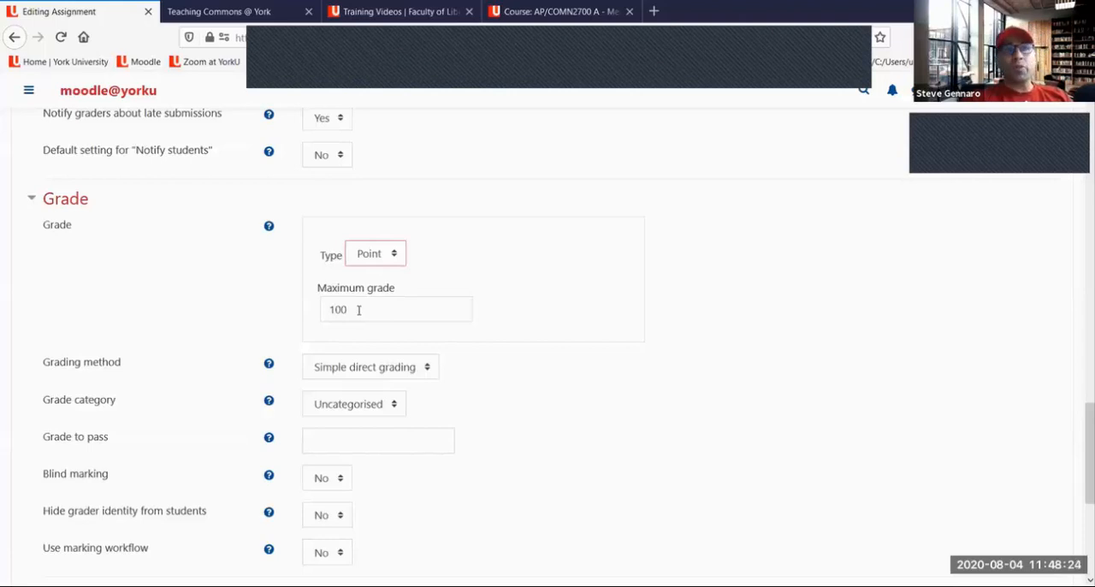
Try a Maximum grade of 20, and set it back to 100
double_click(325, 313)
type("20")
left_click(424, 346)
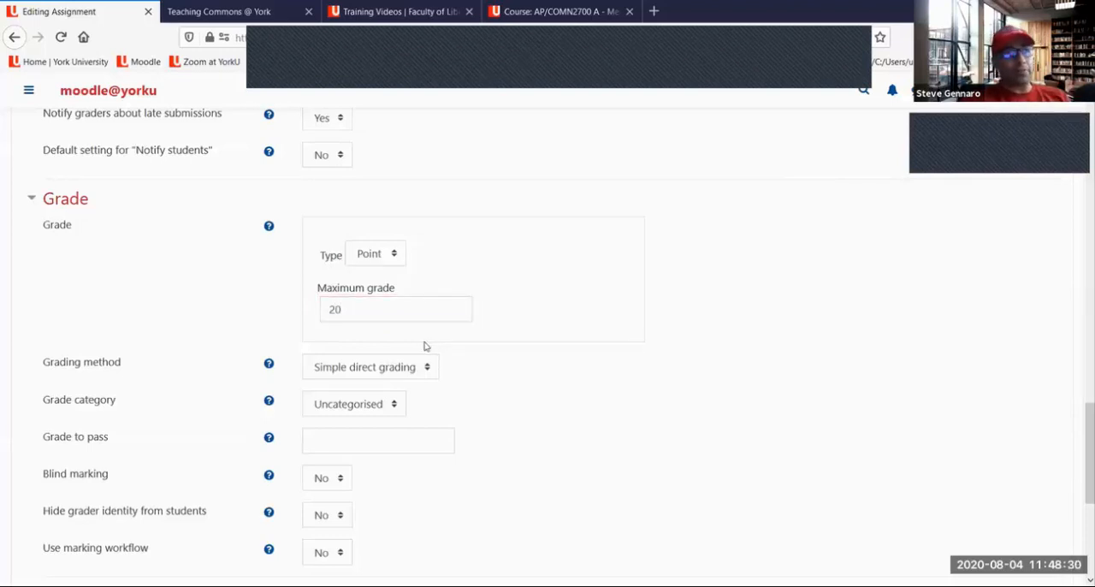
left_click(360, 308)
key("BackSpace")
key("BackSpace")
type("100")
left_click(513, 335)
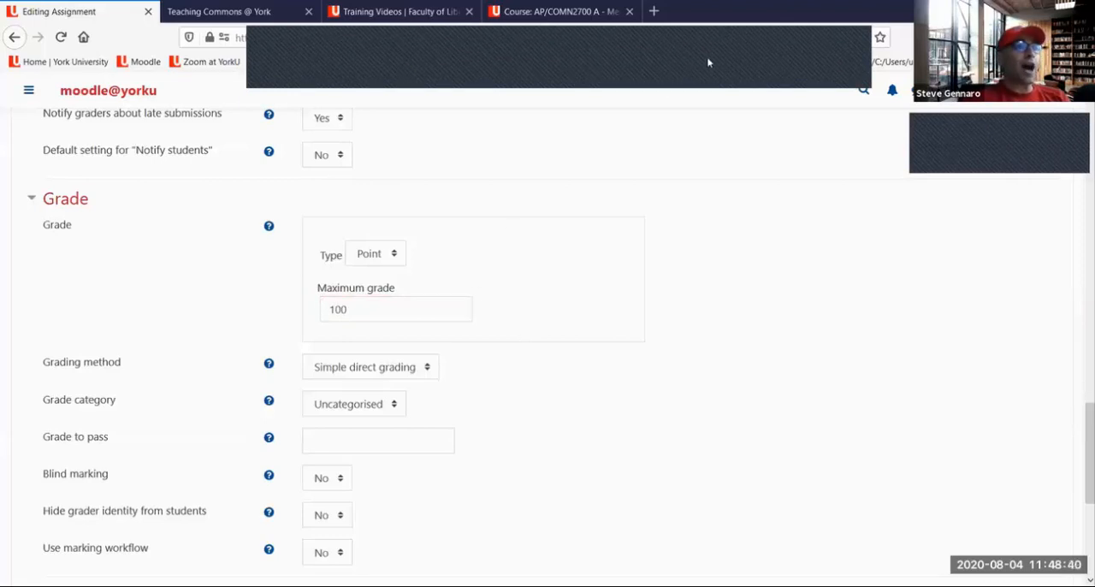
Bracket the grade Type and Maximum grade in red and clear it, and try the type None before returning to Point
mouse_move(431, 251)
left_mouse_down()
mouse_move(434, 294)
mouse_move(418, 324)
left_mouse_up()
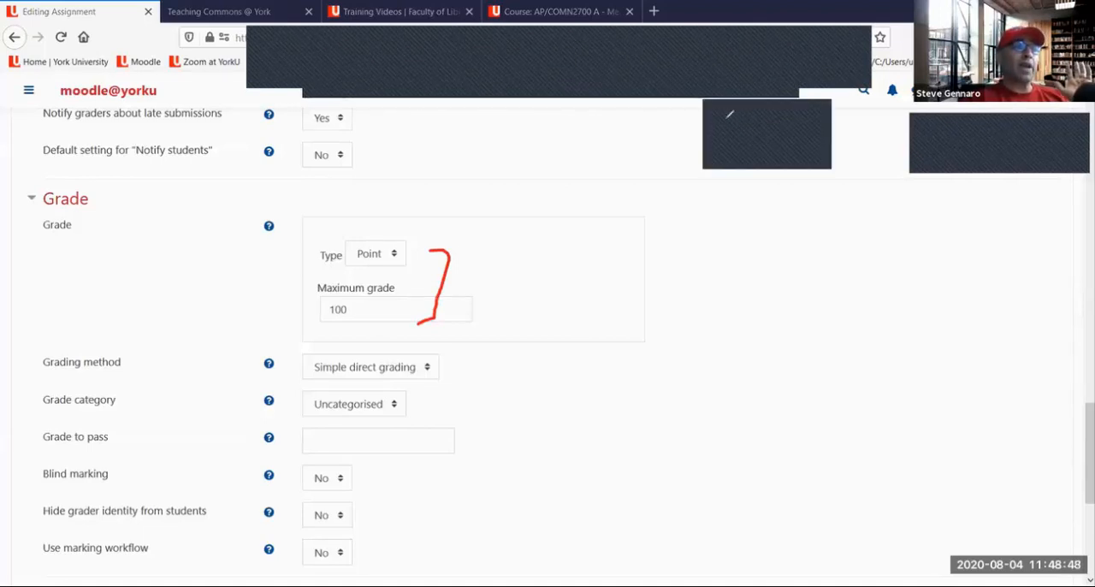
left_click(780, 89)
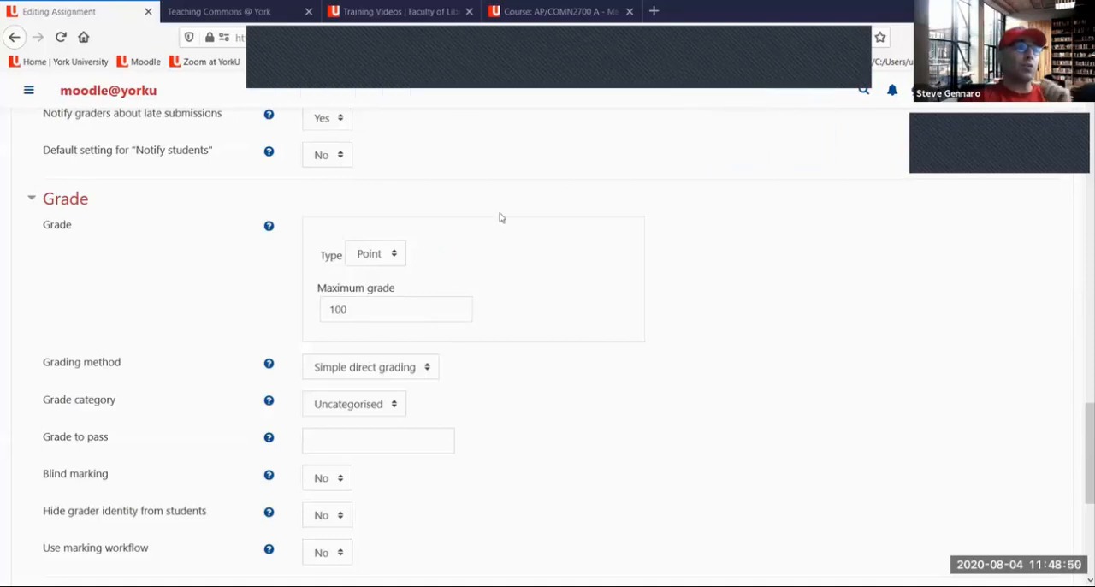
left_click(384, 259)
left_click(386, 279)
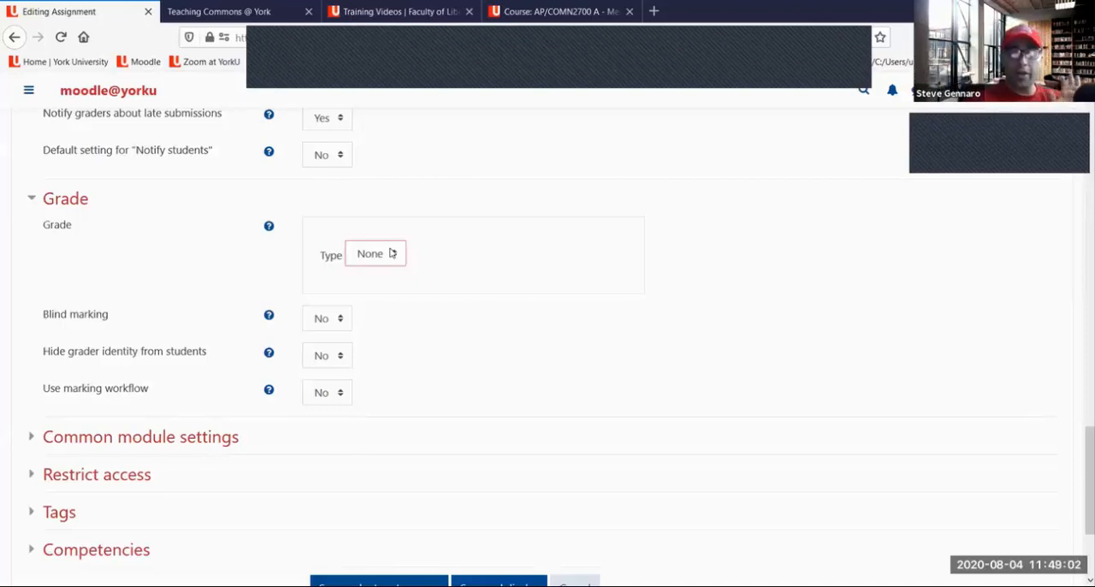
left_click(391, 253)
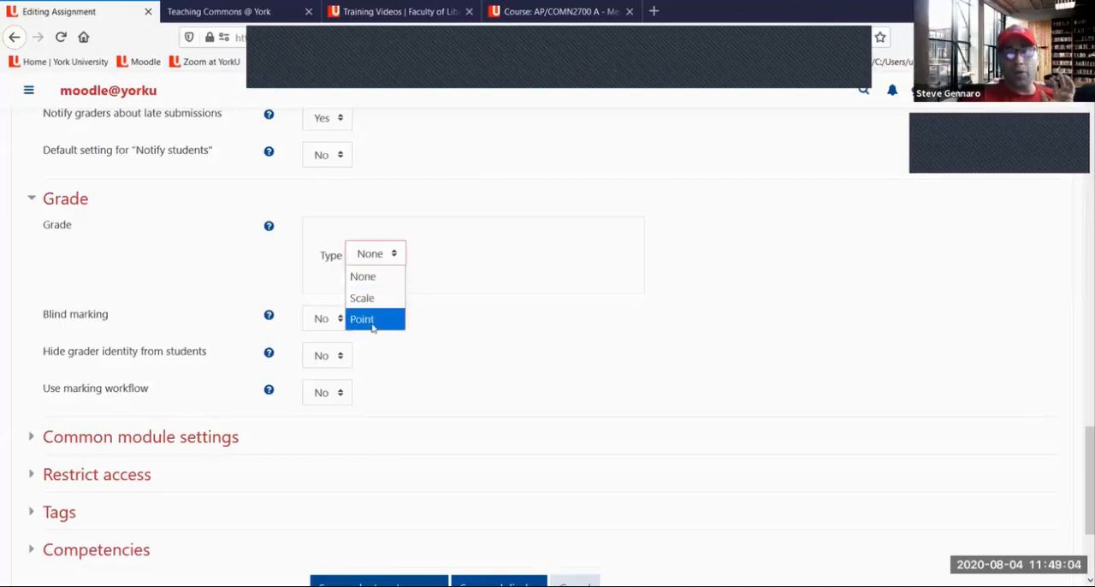
left_click(374, 319)
left_click_drag(358, 309, 322, 308)
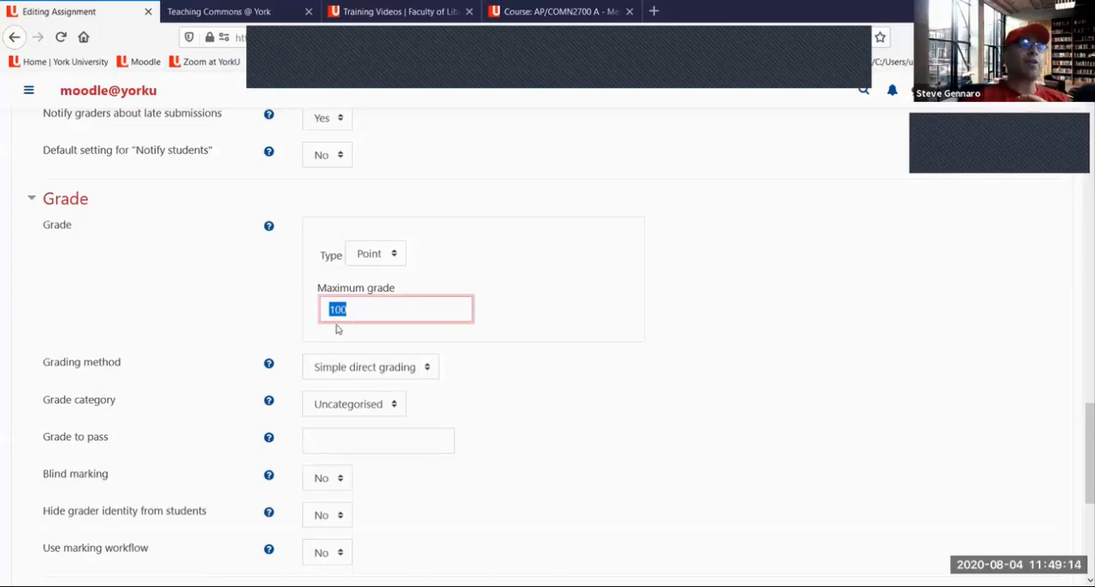
Try Rubric as the Grading method, and set it back to Simple direct grading
scroll(342, 221, "down", 3)
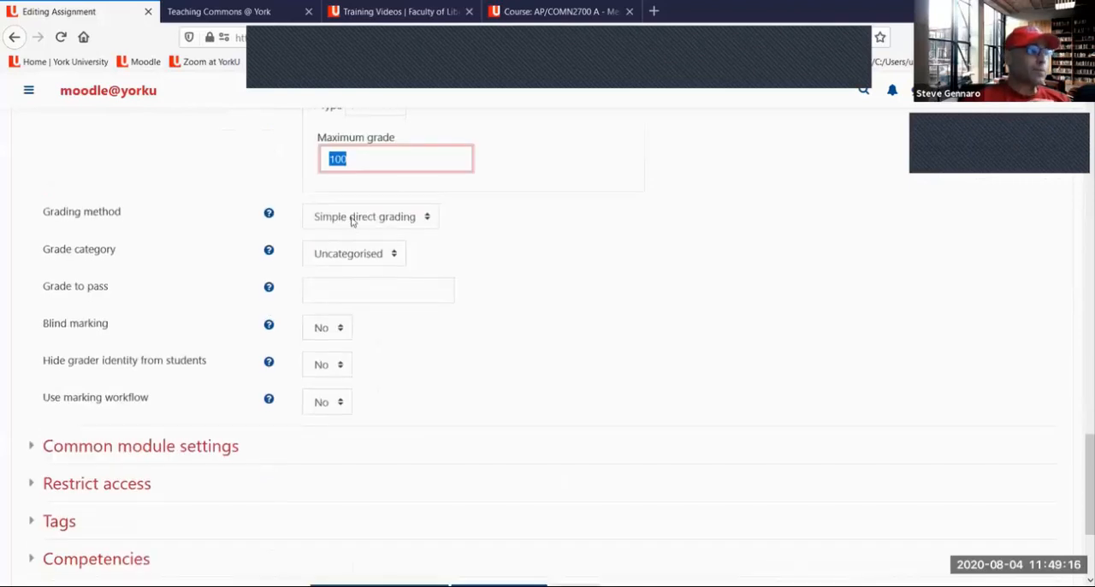
left_click(399, 222)
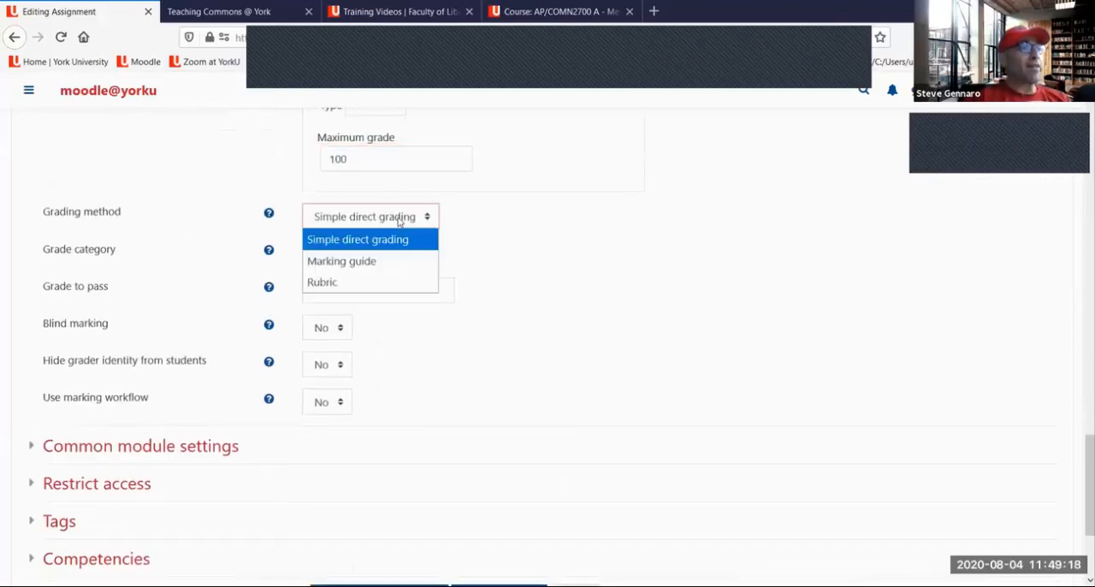
left_click(365, 288)
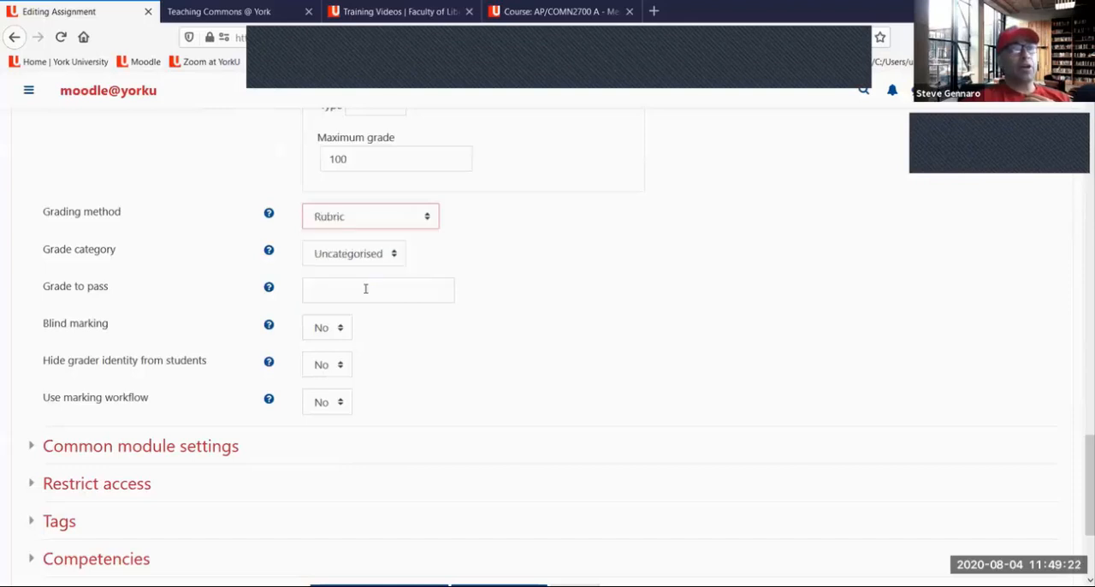
left_click(392, 225)
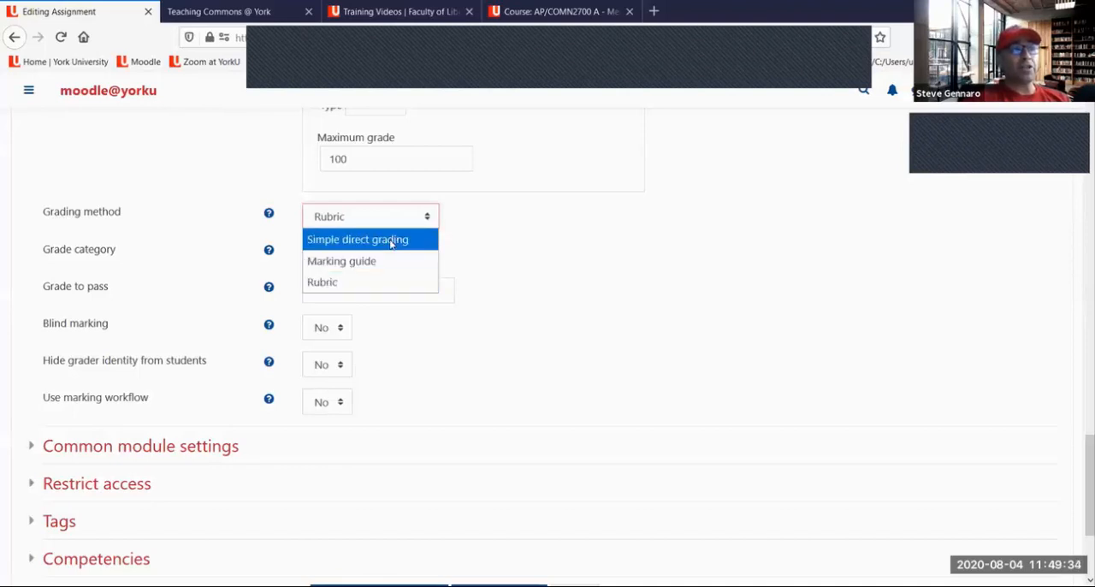
left_click(391, 243)
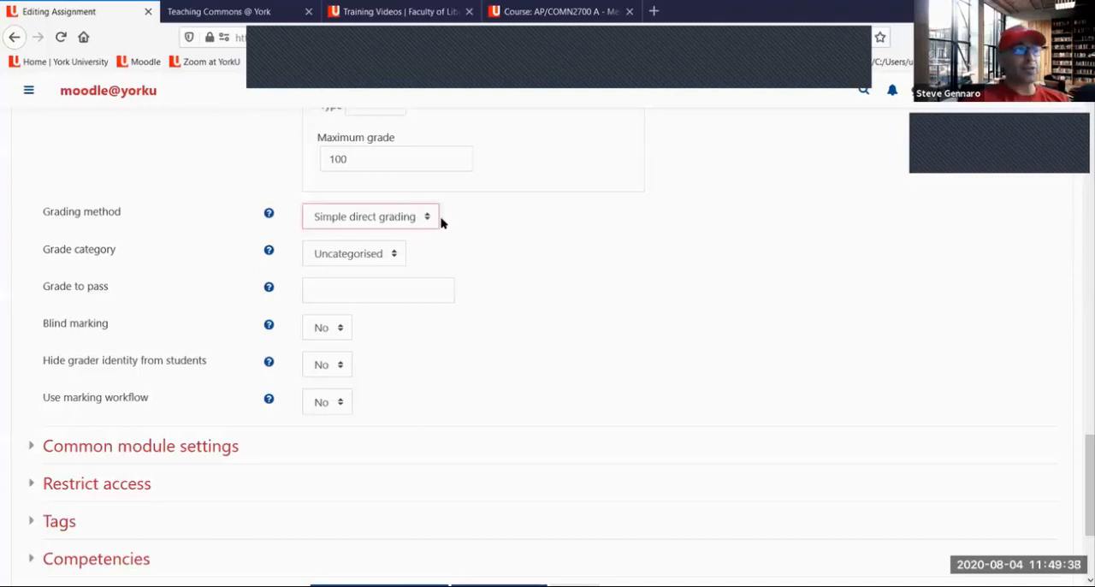
Set Grade to pass to 50
left_click(342, 294)
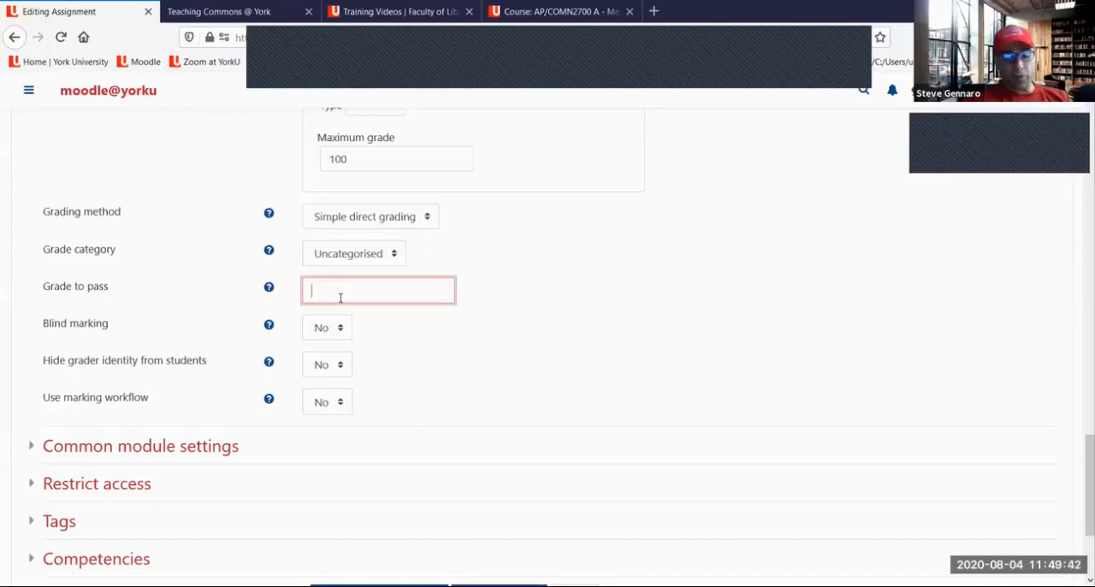
type("50")
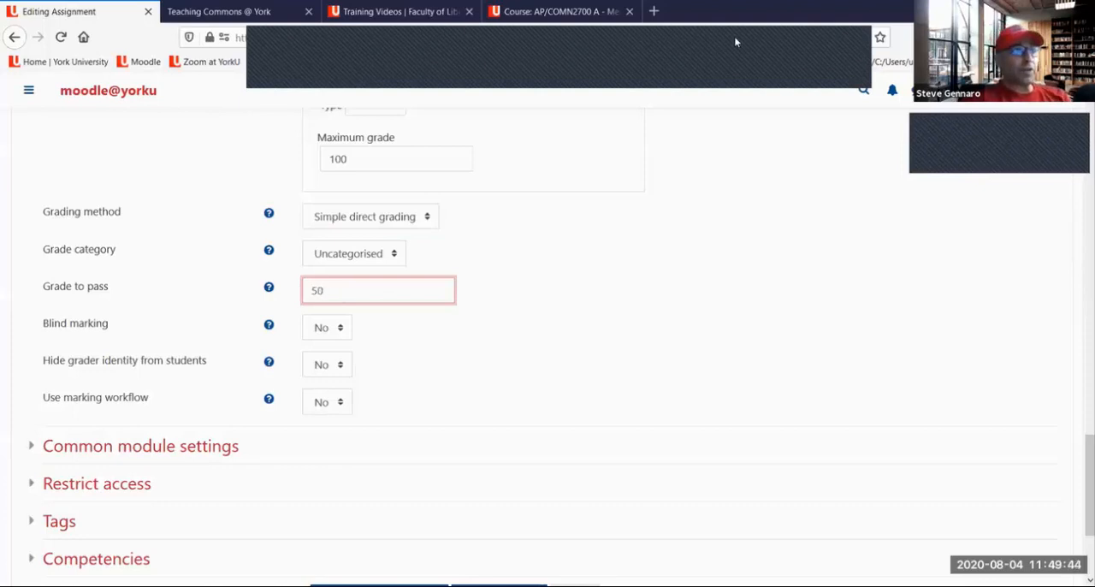
Circle Maximum grade and Grade to pass in red, write 20 and 10 beside them, and clear the drawings
mouse_move(373, 153)
left_mouse_down()
mouse_move(347, 181)
mouse_move(317, 145)
mouse_move(370, 156)
left_mouse_up()
mouse_move(306, 275)
left_mouse_down()
mouse_move(347, 299)
mouse_move(348, 273)
left_mouse_up()
mouse_move(392, 156)
left_mouse_down()
mouse_move(418, 174)
mouse_move(443, 153)
left_mouse_up()
mouse_move(371, 285)
left_mouse_down()
mouse_move(374, 306)
mouse_move(409, 285)
left_mouse_up()
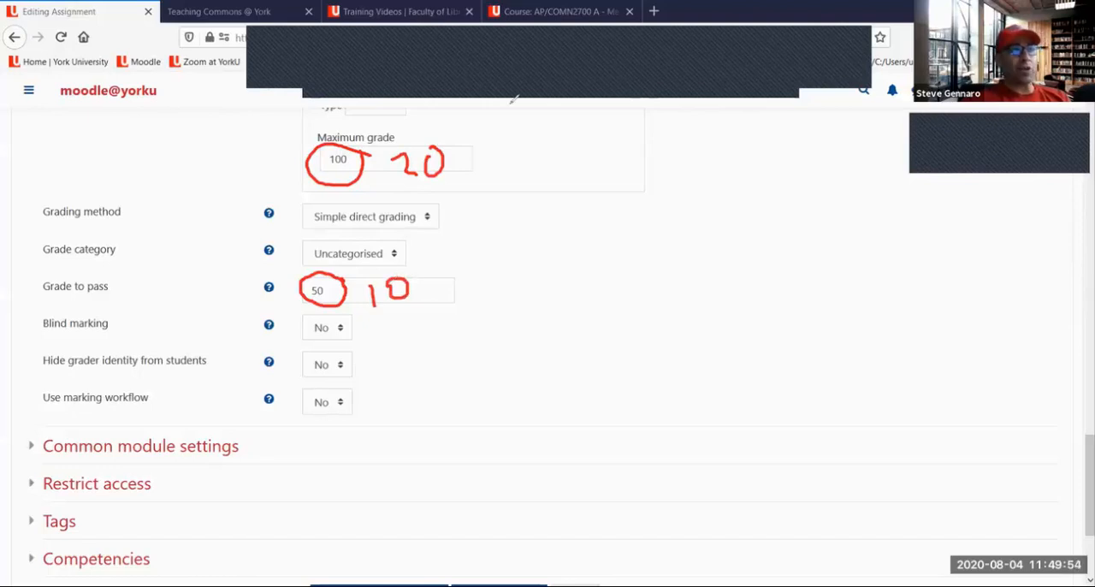
left_click(733, 110)
left_click(789, 88)
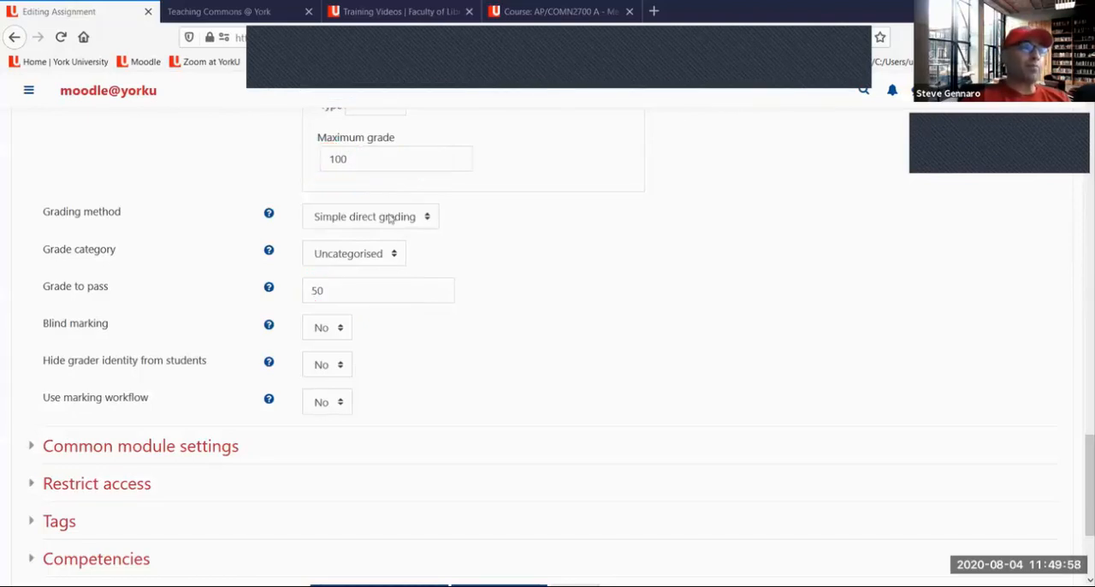
Highlight the Grade to pass value, and check the available Grade category options, keeping Uncategorised
double_click(305, 294)
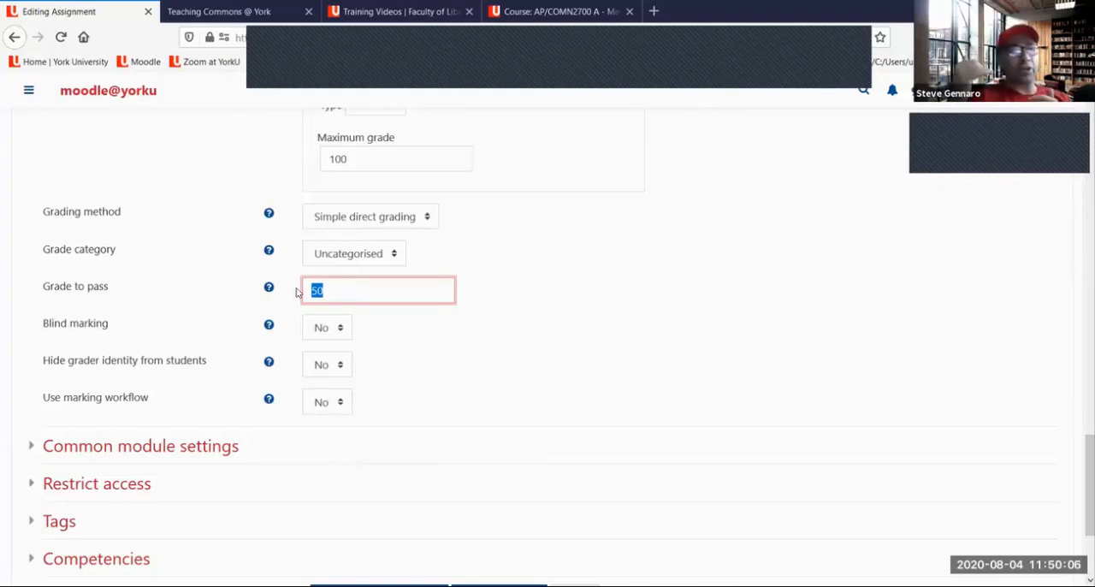
left_click(486, 296)
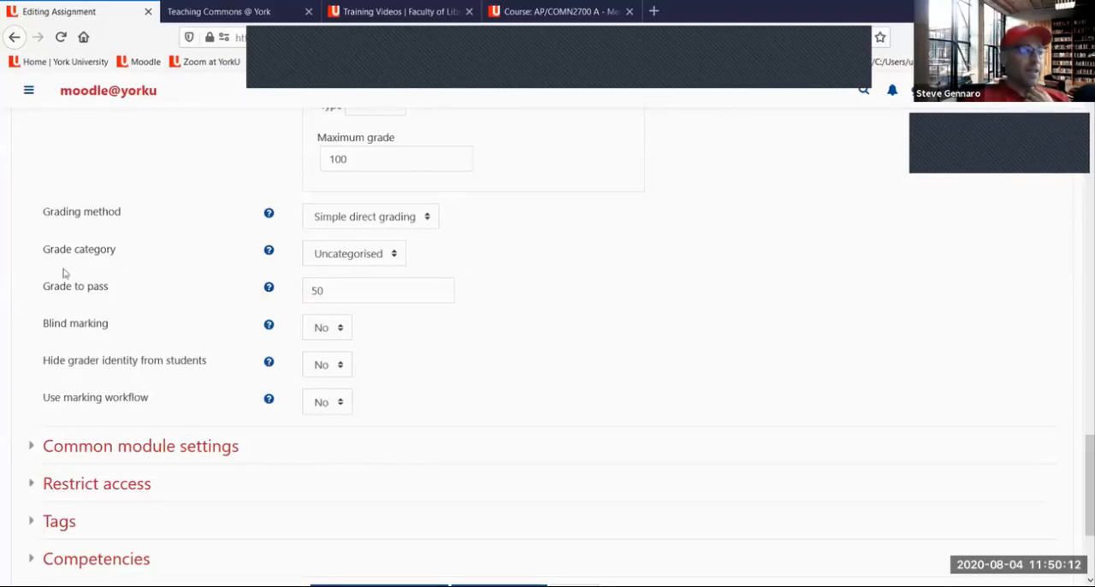
left_click(368, 255)
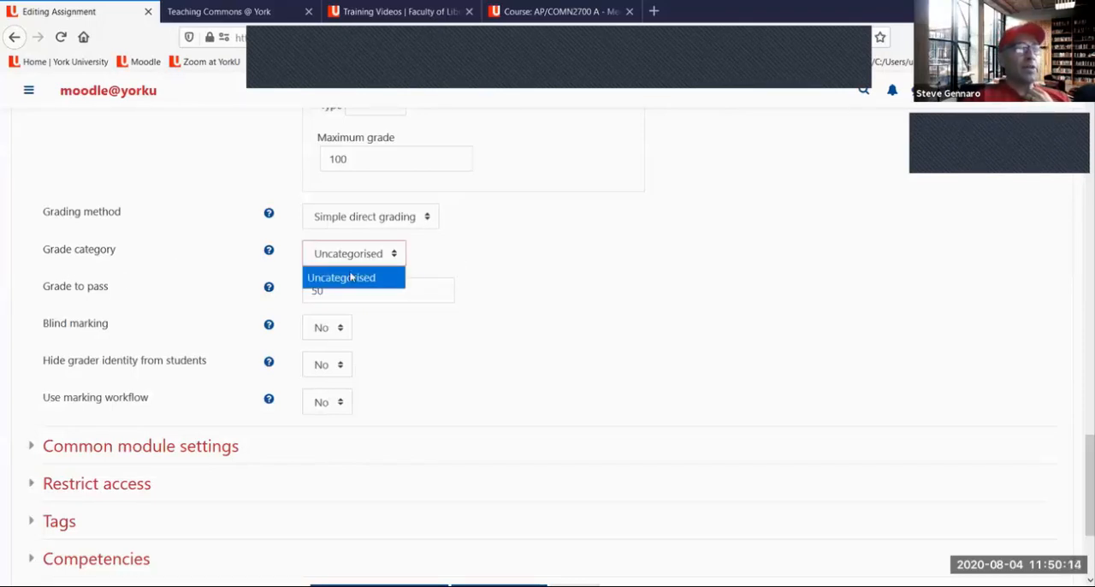
left_click(354, 279)
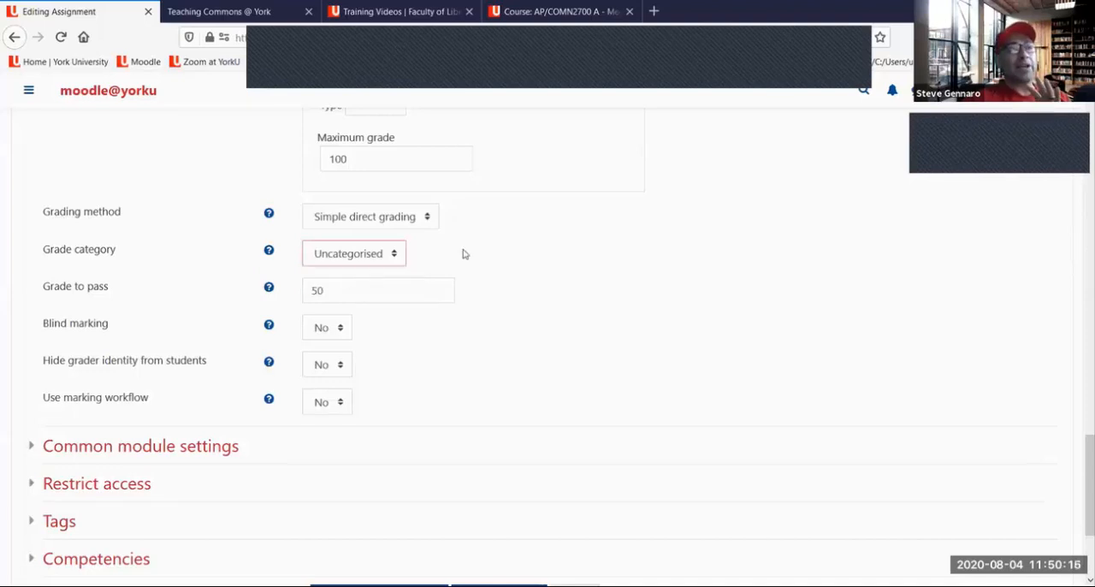
Mark the Grade category setting and the point grade settings in red, and clear the drawings
scroll(464, 257, "up", 2)
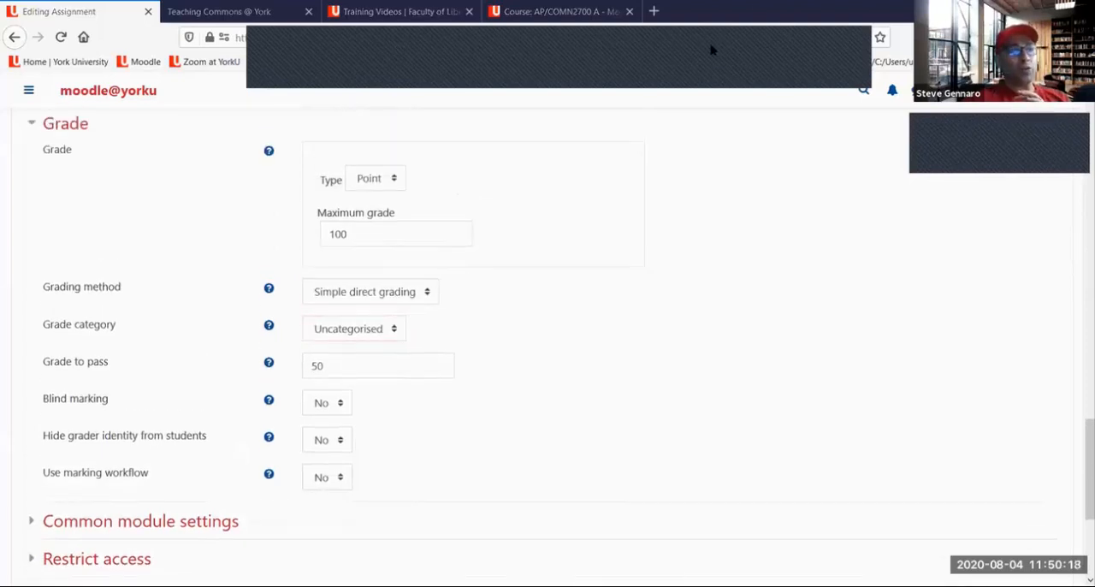
mouse_move(522, 322)
left_mouse_down()
mouse_move(407, 325)
mouse_move(419, 333)
left_mouse_up()
left_click_drag(425, 174, 428, 187)
left_click_drag(428, 231, 409, 256)
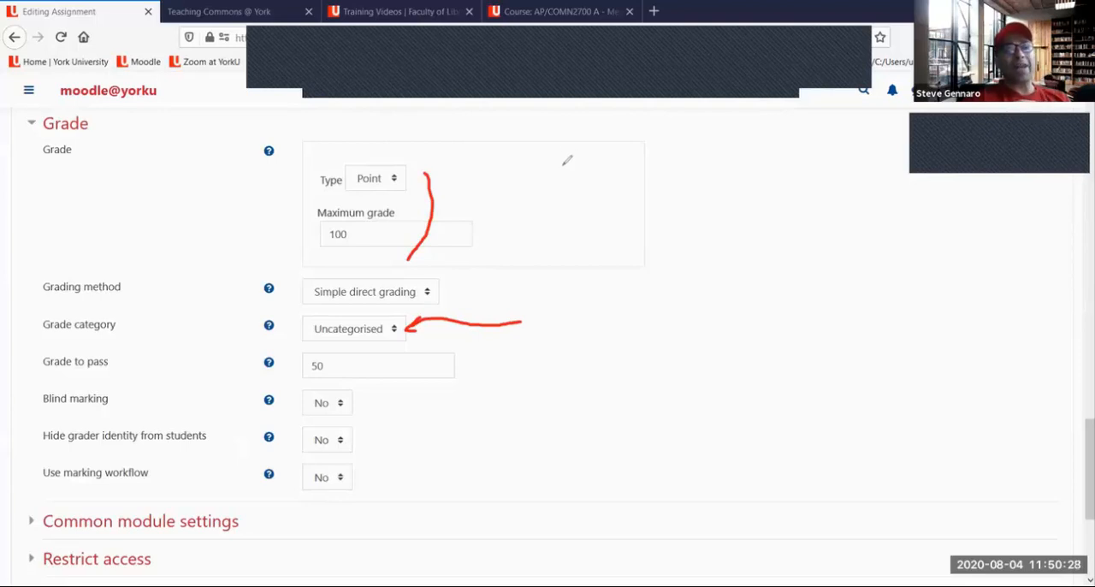
mouse_move(90, 333)
left_mouse_down()
mouse_move(127, 313)
mouse_move(86, 307)
mouse_move(75, 321)
mouse_move(94, 335)
left_mouse_up()
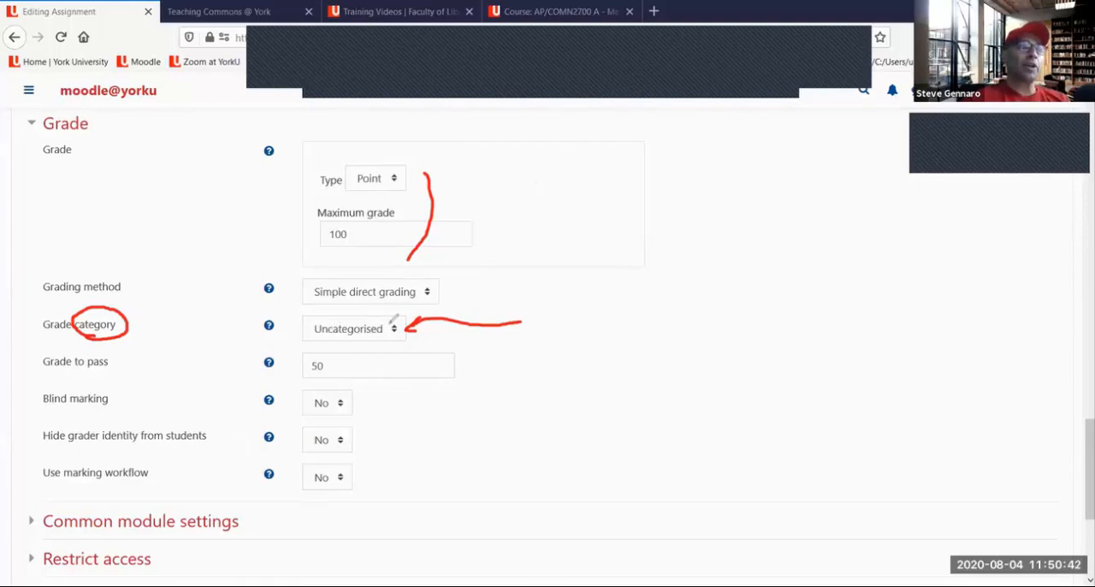
mouse_move(396, 313)
left_mouse_down()
mouse_move(315, 322)
mouse_move(332, 344)
mouse_move(403, 335)
mouse_move(394, 315)
left_mouse_up()
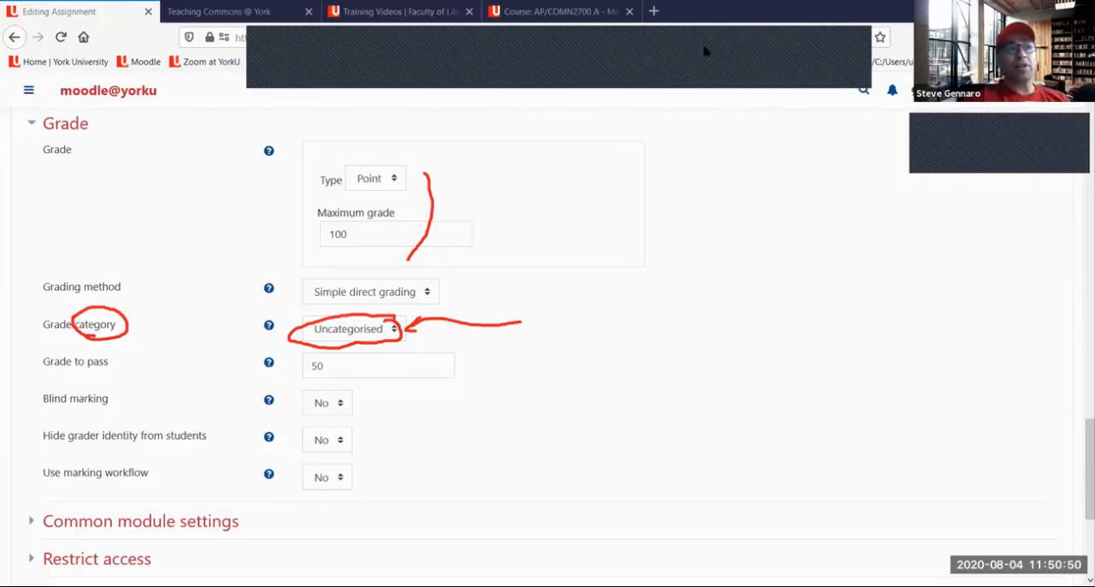
left_click(732, 111)
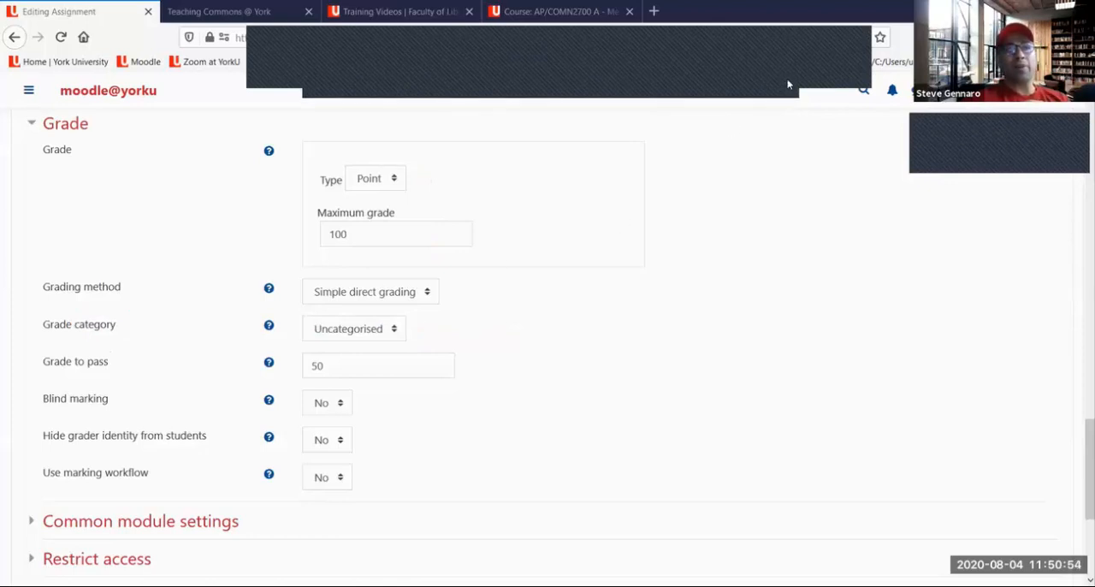
Underline the Maximum grade in red, circle the Uncategorised grade category with an arrow up to it, and clear the drawings
left_click_drag(324, 252, 436, 214)
left_click_drag(395, 259, 451, 221)
mouse_move(313, 347)
left_mouse_down()
mouse_move(366, 335)
mouse_move(383, 310)
mouse_move(359, 312)
mouse_move(373, 323)
mouse_move(428, 261)
mouse_move(423, 269)
left_mouse_up()
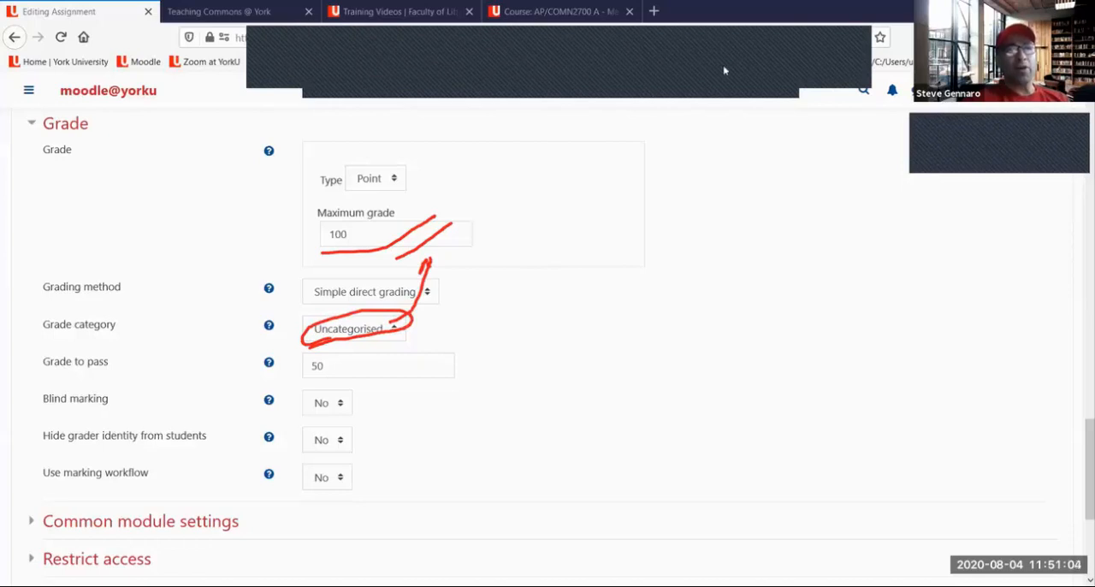
left_click(754, 94)
left_click(792, 77)
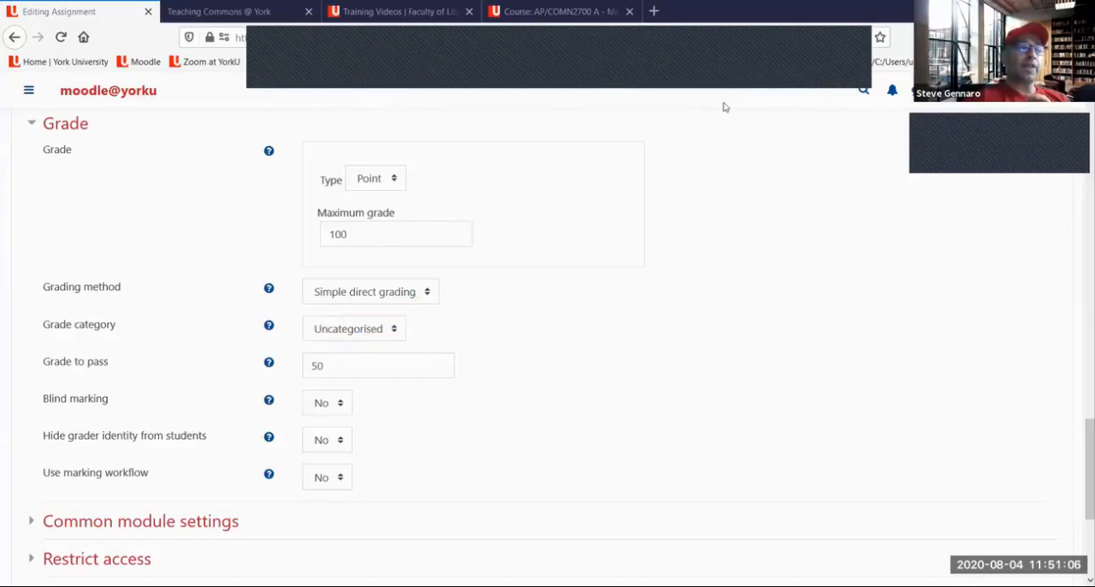
Draw a red slash through Maximum grade with 20 beside it, cross out the Point grade type, and clear the drawings
left_click(720, 56)
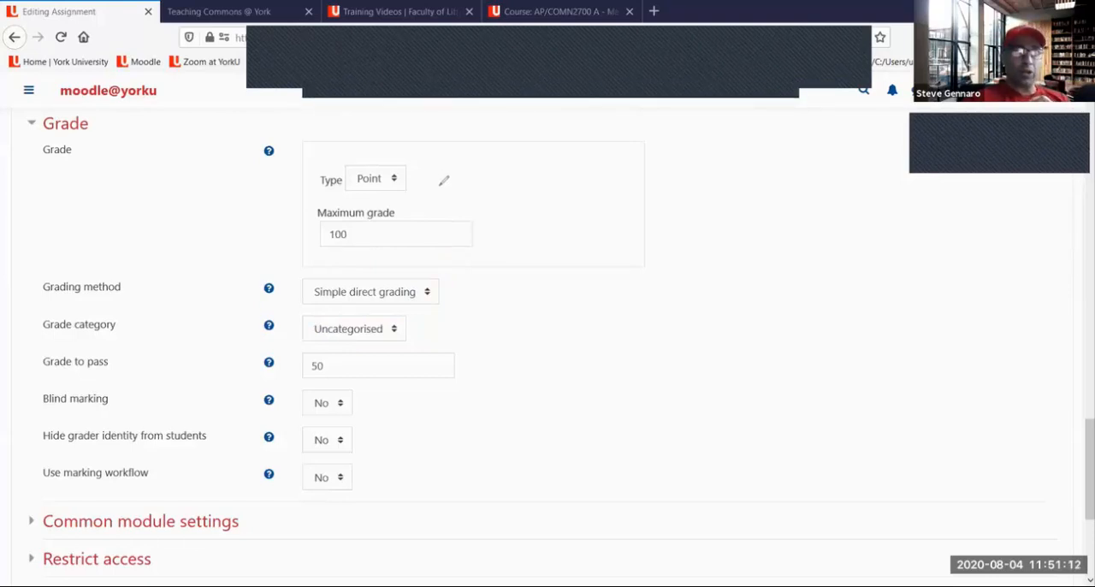
left_click_drag(385, 244, 436, 178)
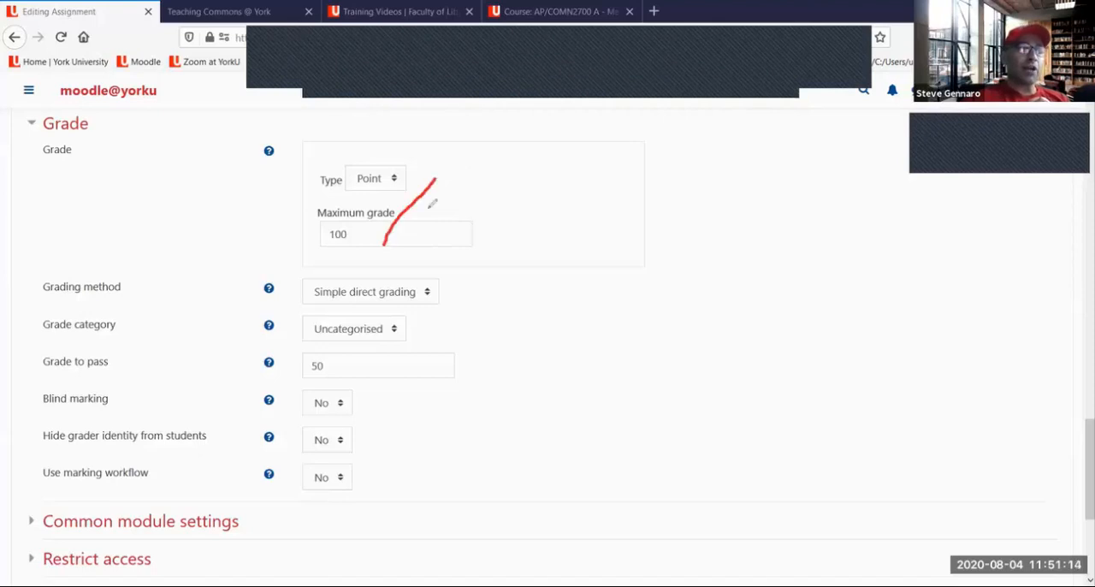
mouse_move(478, 206)
left_mouse_down()
mouse_move(475, 241)
mouse_move(516, 238)
mouse_move(548, 205)
mouse_move(520, 214)
left_mouse_up()
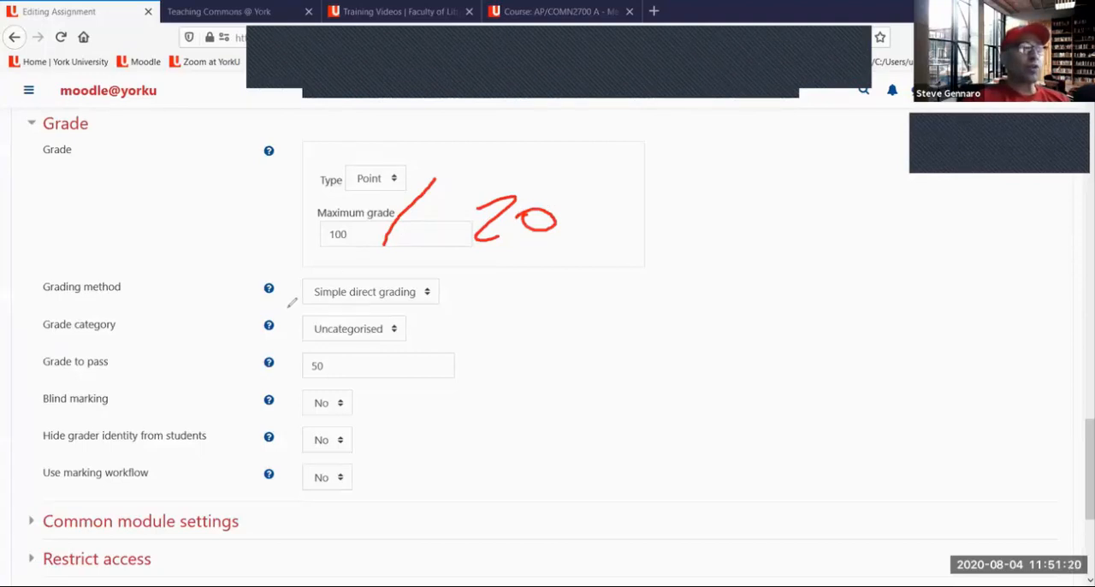
left_click_drag(328, 195, 438, 143)
left_click_drag(325, 151, 407, 183)
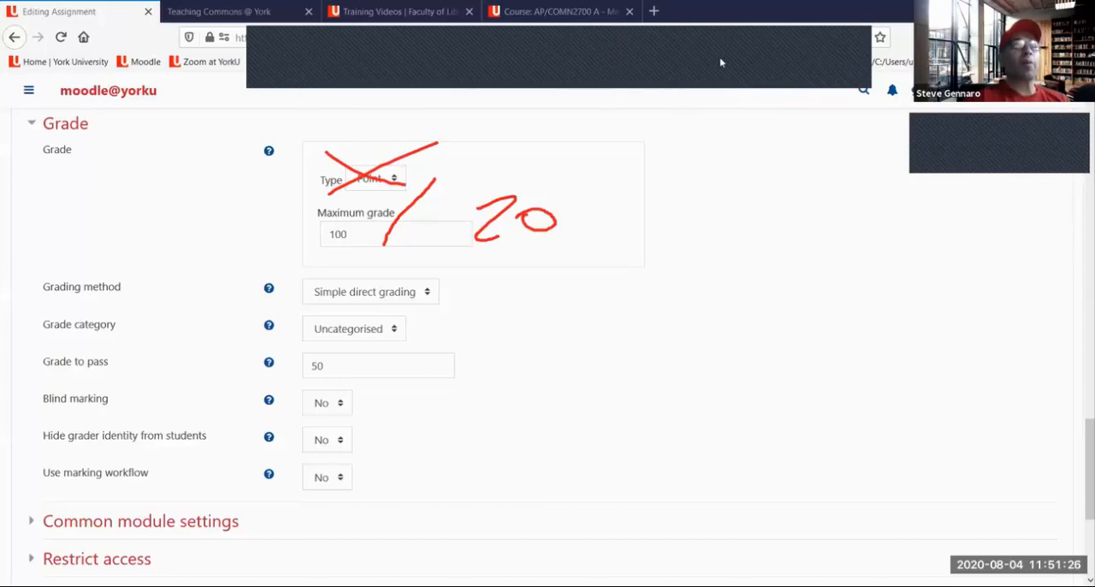
left_click(791, 76)
Set both Use marking workflow and Use marking allocation to Yes
scroll(579, 184, "down", 2)
scroll(579, 184, "down", 3)
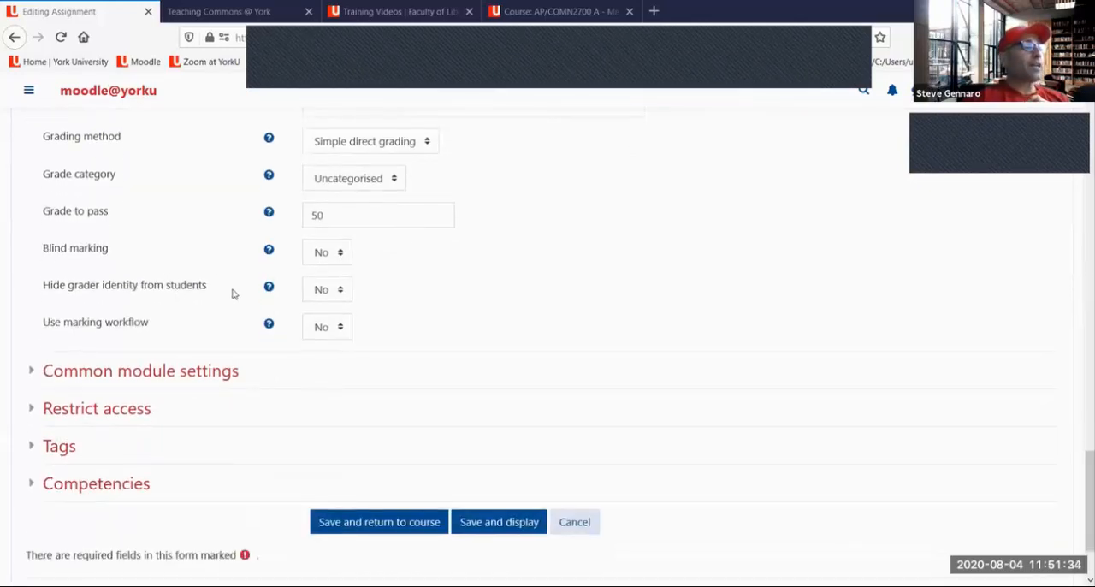
scroll(166, 286, "down", 2)
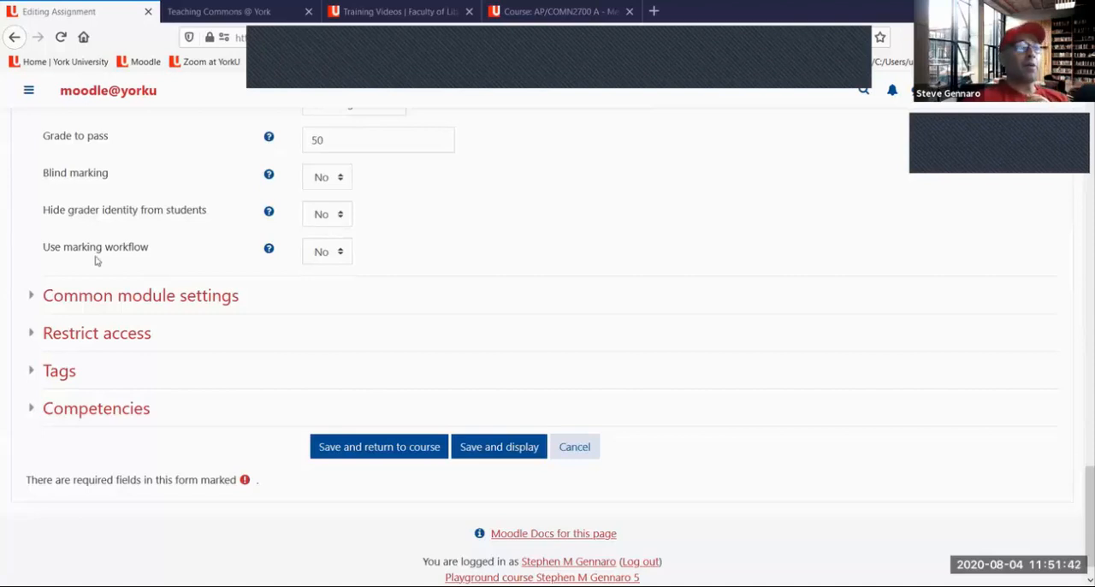
left_click(341, 255)
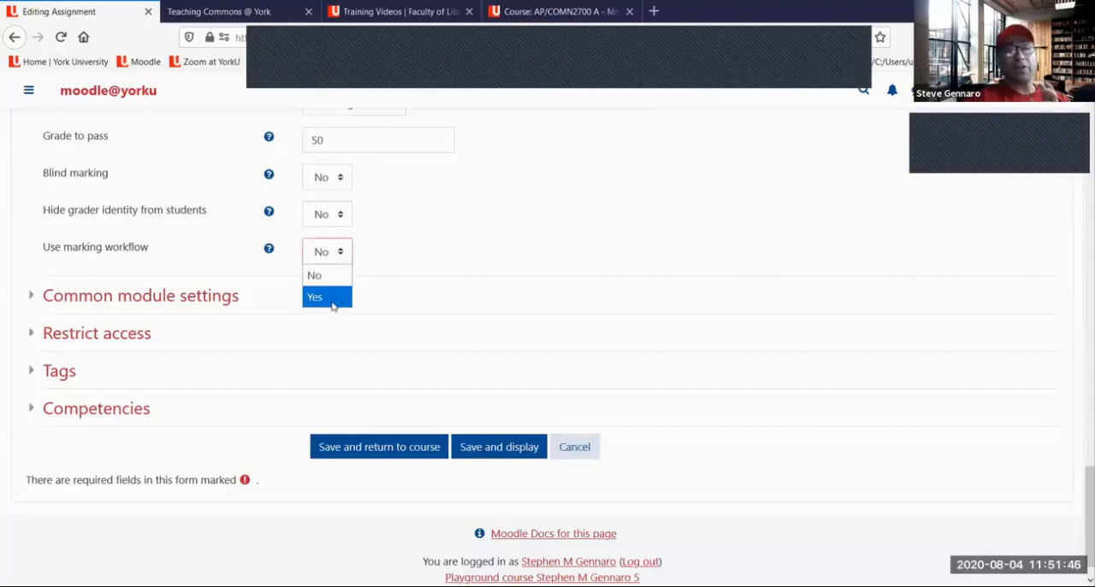
left_click(333, 297)
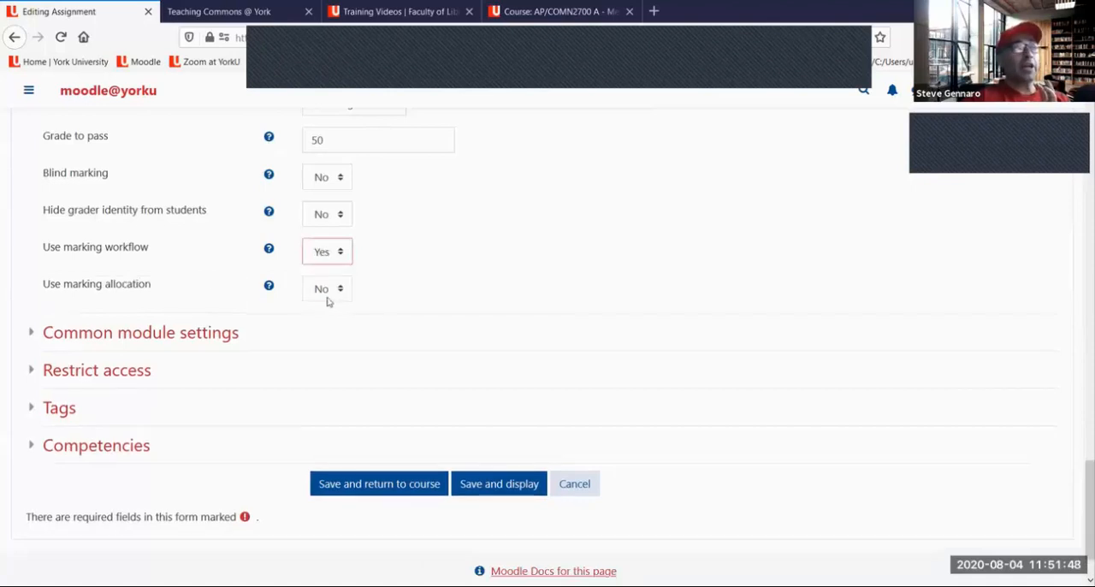
left_click(323, 289)
left_click(342, 338)
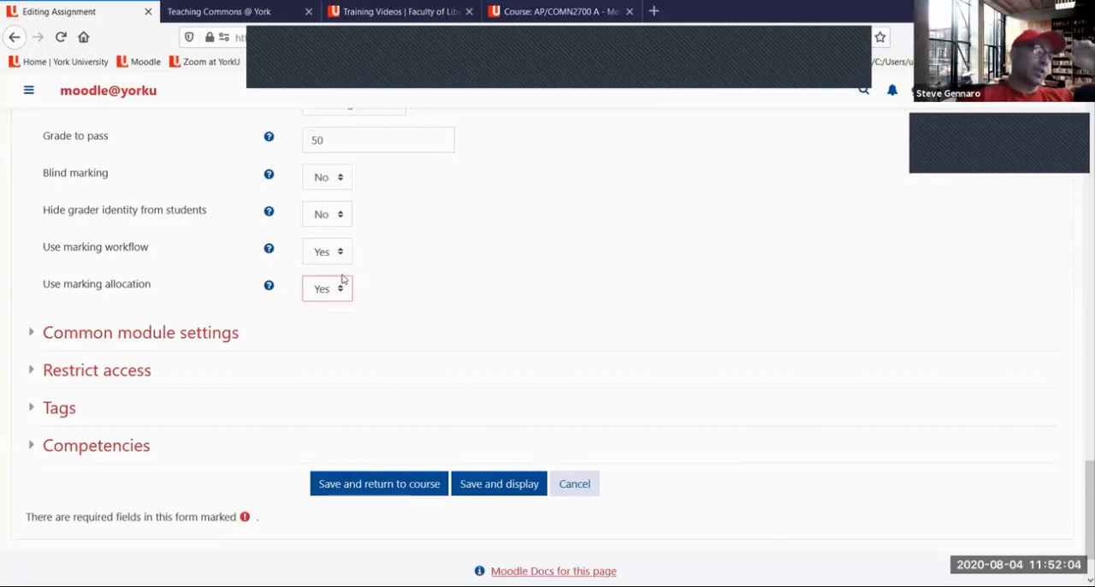
Read the help text for the Use marking workflow setting and close it
left_click(269, 248)
left_click(361, 240)
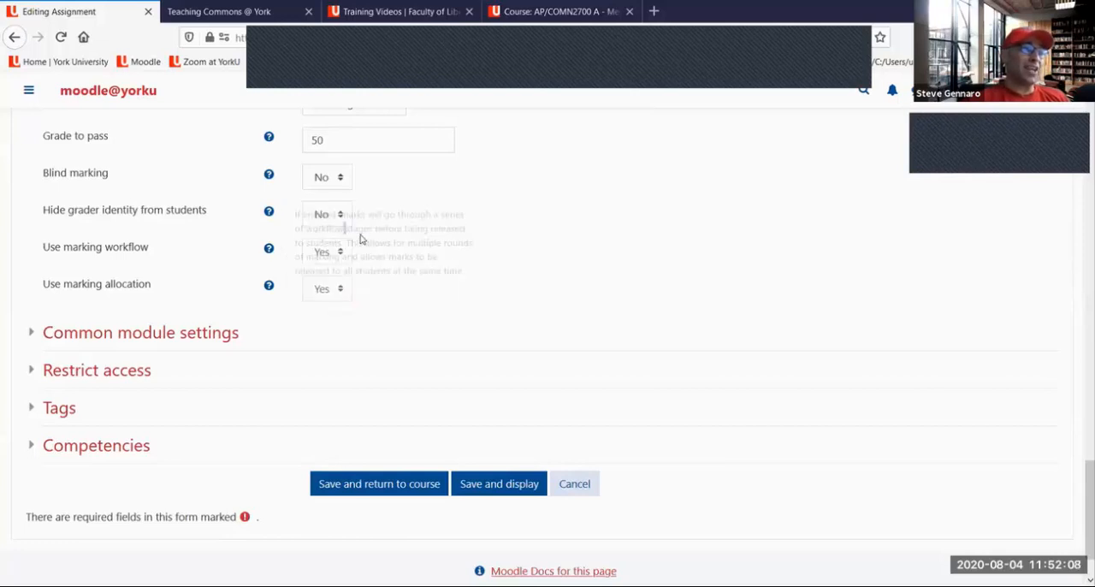
left_click(364, 254)
left_click(326, 253)
left_click(283, 252)
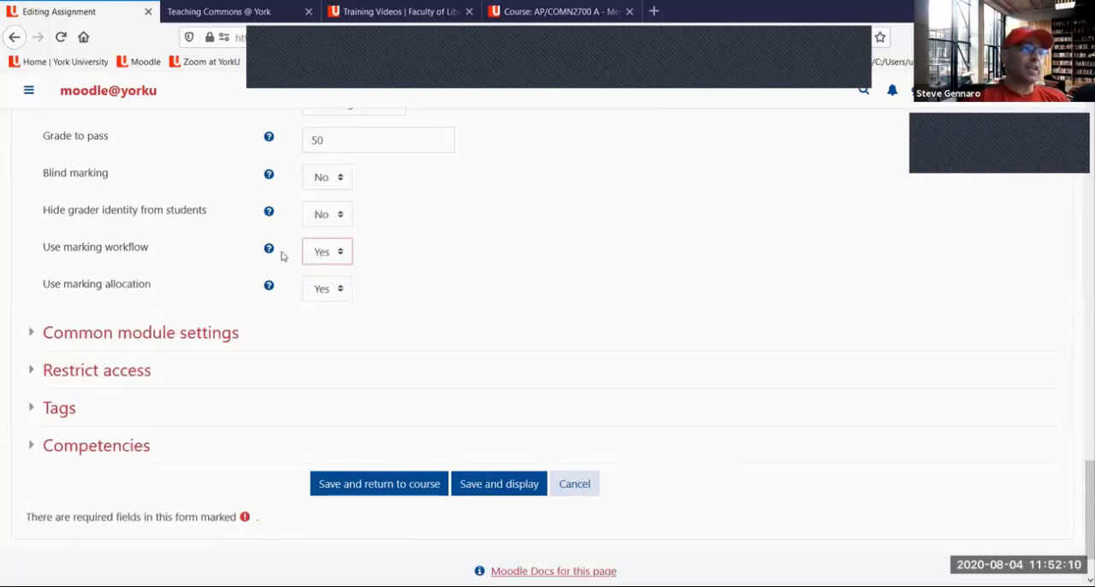
left_click(267, 250)
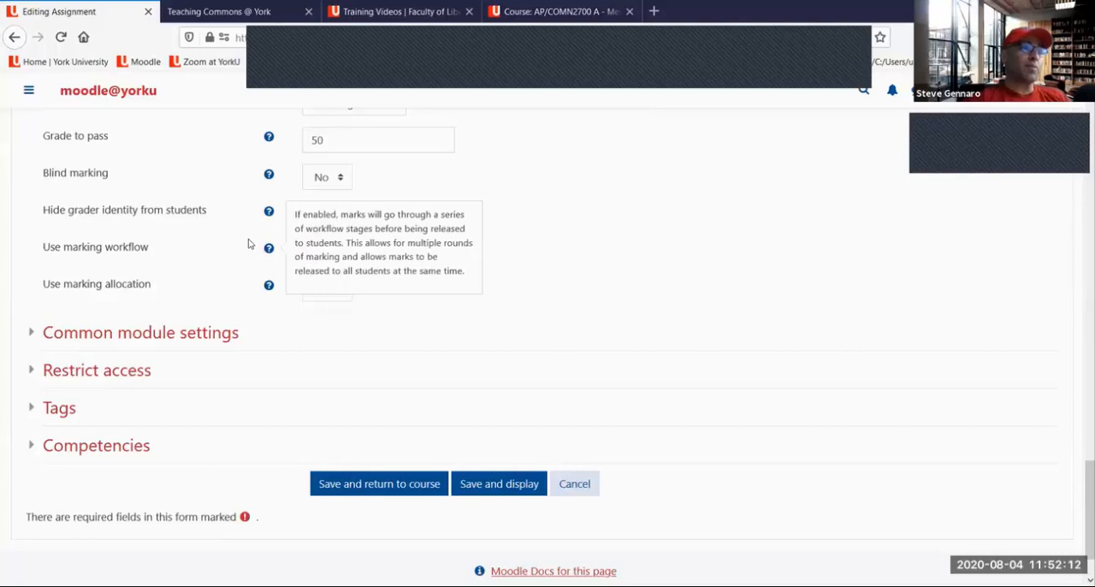
left_click(247, 246)
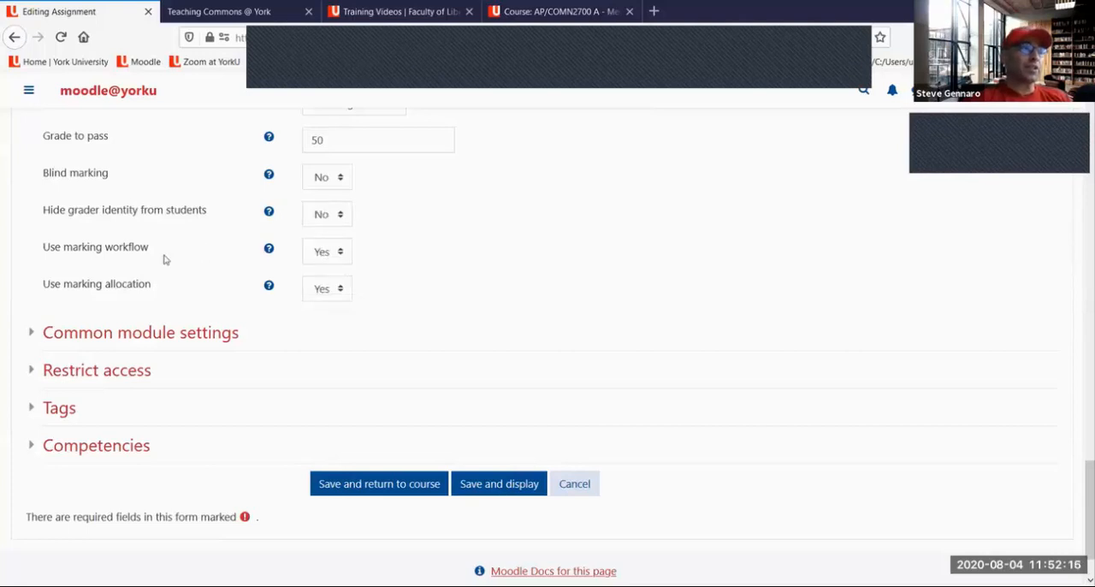
Expand Common module settings to review them, then save the assignment and return to the course page
scroll(167, 258, "down", 2)
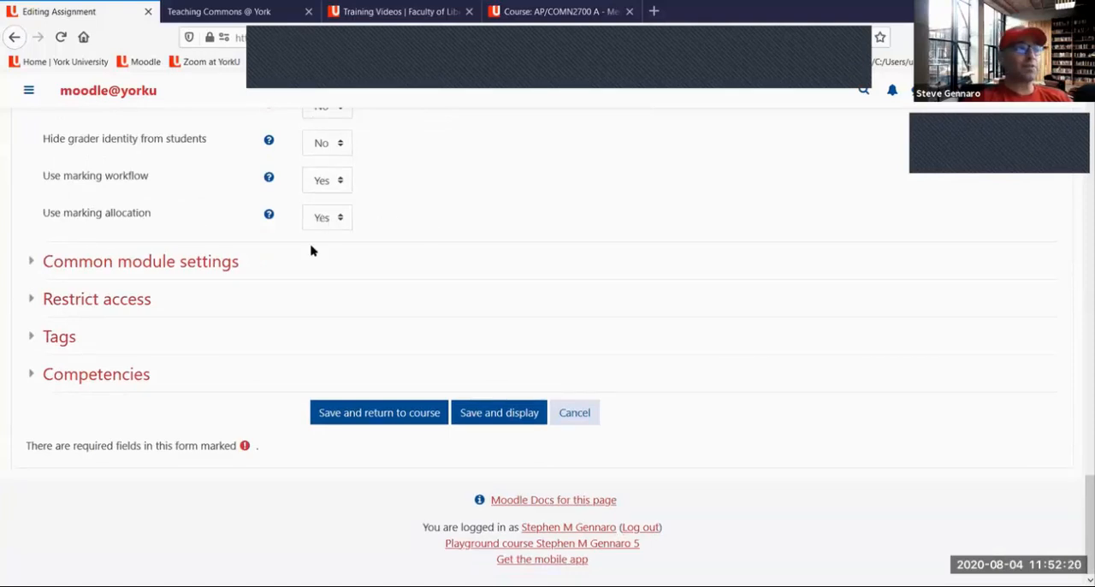
left_click(177, 267)
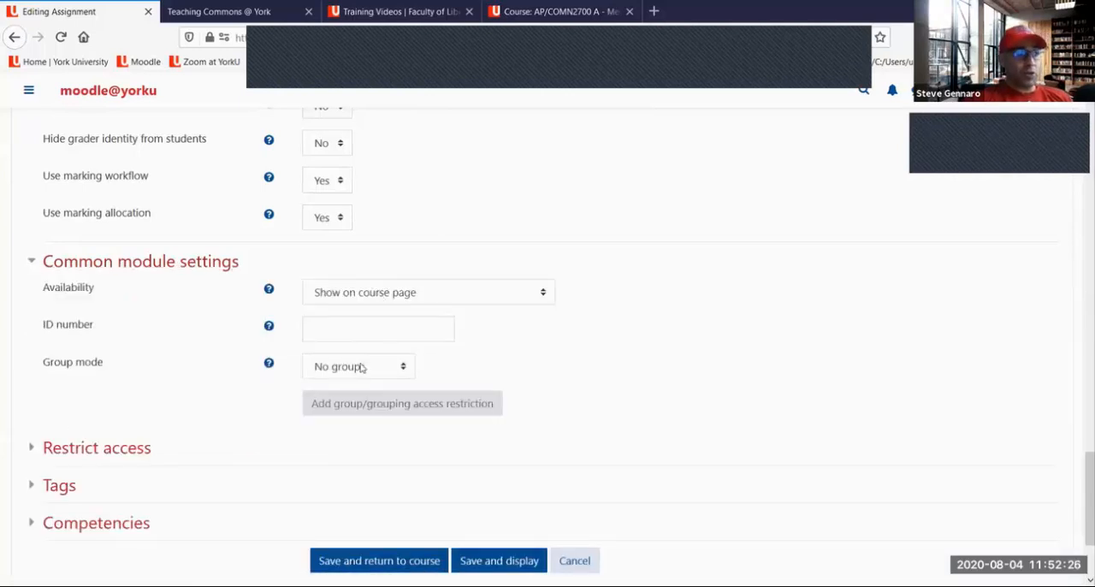
scroll(362, 366, "down", 2)
scroll(339, 338, "down", 2)
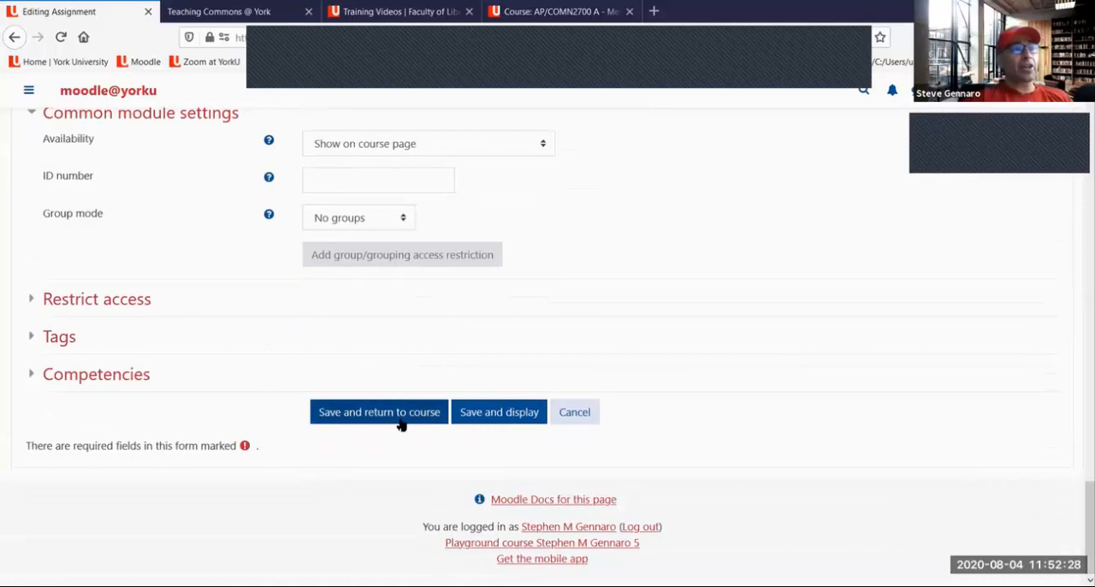
left_click(399, 417)
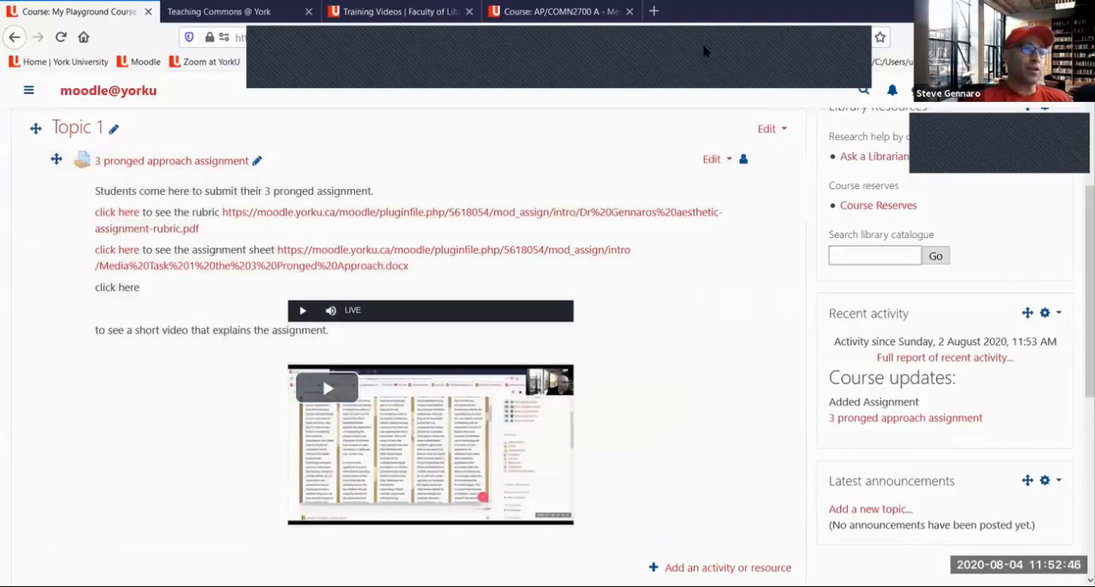
Mark the assignment description, its rubric and assignment sheet links, and both video players in red, and clear the drawings
mouse_move(711, 193)
left_mouse_down()
mouse_move(685, 476)
mouse_move(657, 491)
left_mouse_up()
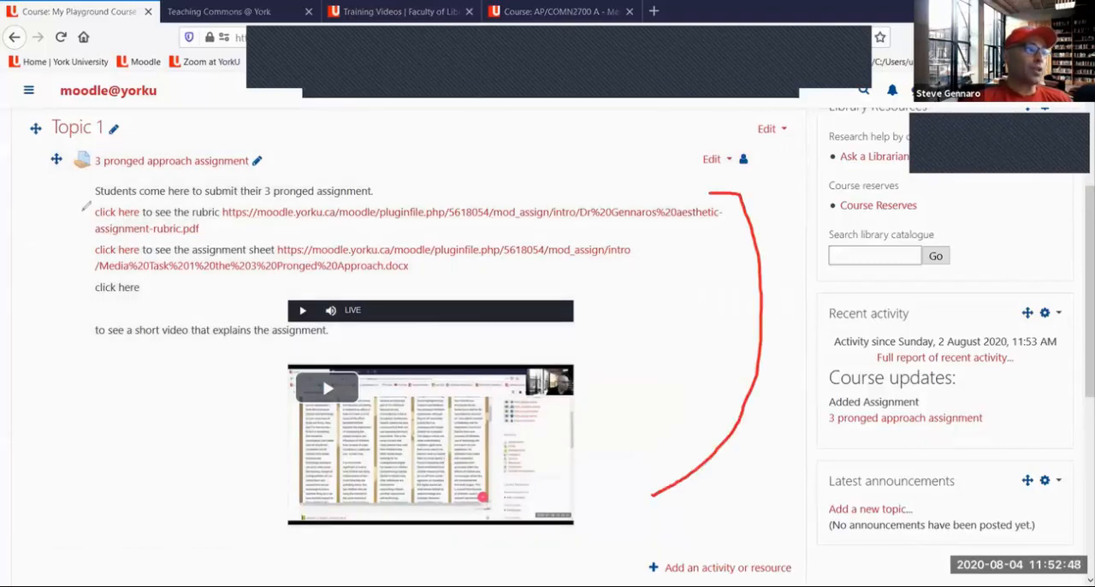
left_click_drag(120, 198, 349, 202)
left_click_drag(96, 217, 139, 215)
left_click_drag(242, 214, 336, 219)
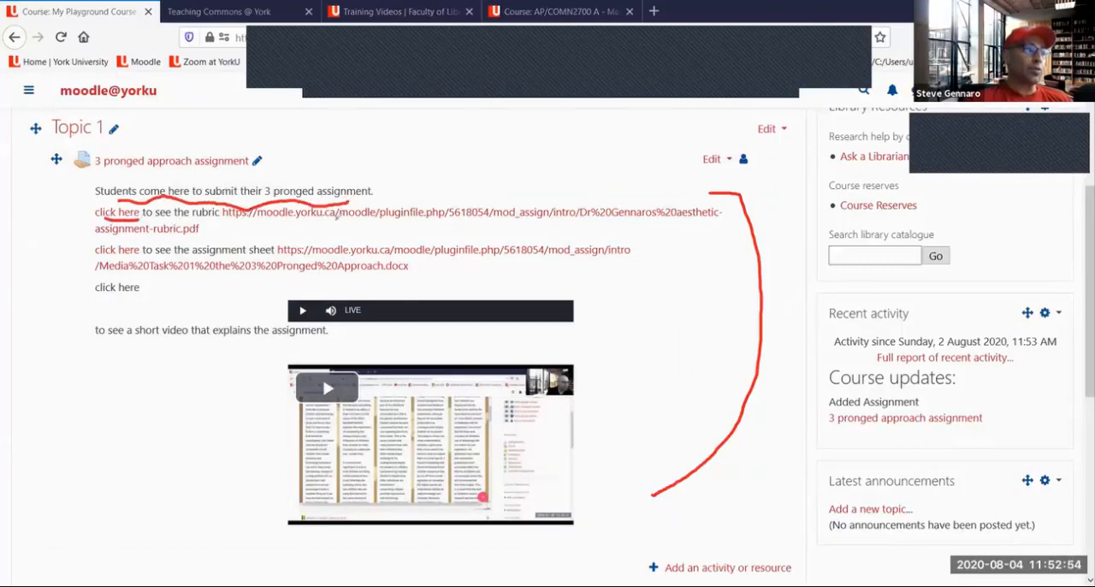
left_click_drag(99, 253, 144, 252)
left_click_drag(279, 255, 368, 256)
left_click_drag(92, 300, 261, 313)
mouse_move(178, 358)
left_mouse_down()
mouse_move(214, 402)
mouse_move(260, 421)
mouse_move(254, 434)
mouse_move(279, 425)
left_mouse_up()
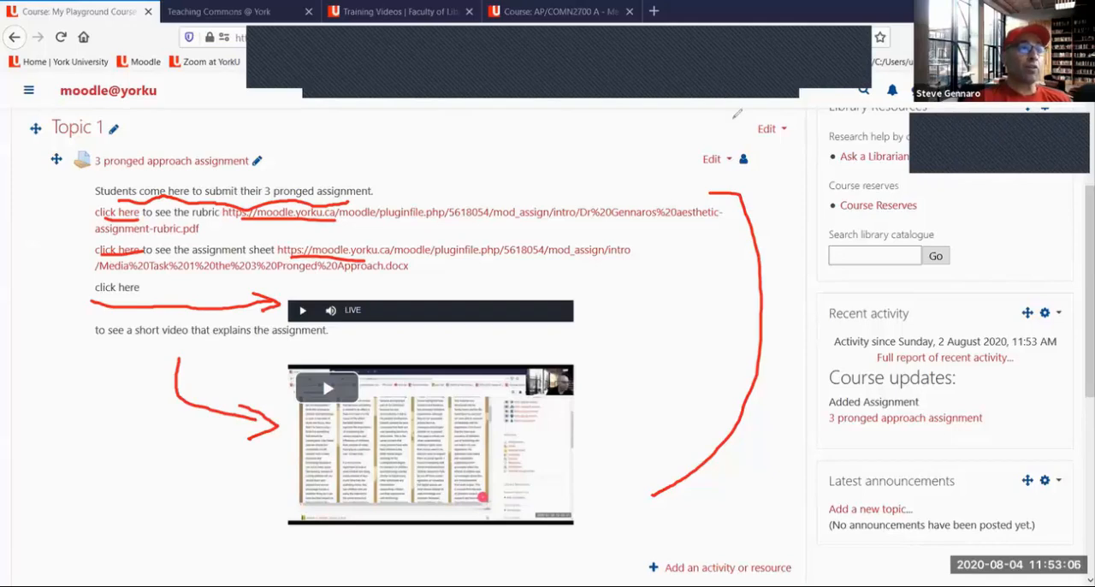
left_click(735, 115)
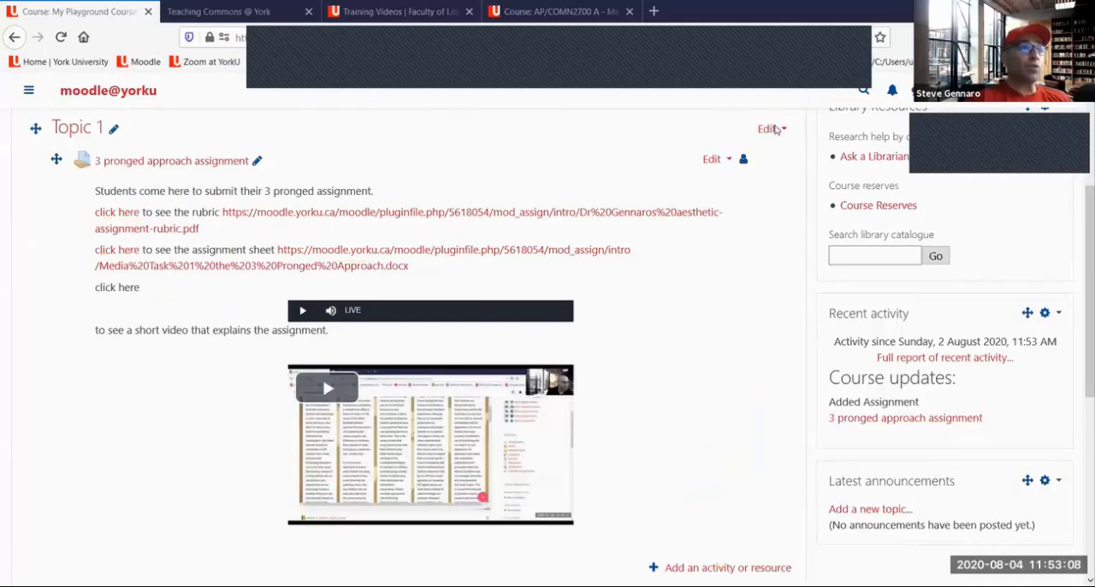
Open the 3 pronged approach assignment from Topic 1, bracket its description in red, and clear the drawing
scroll(326, 269, "up", 3)
scroll(111, 323, "down", 1)
scroll(111, 323, "down", 3)
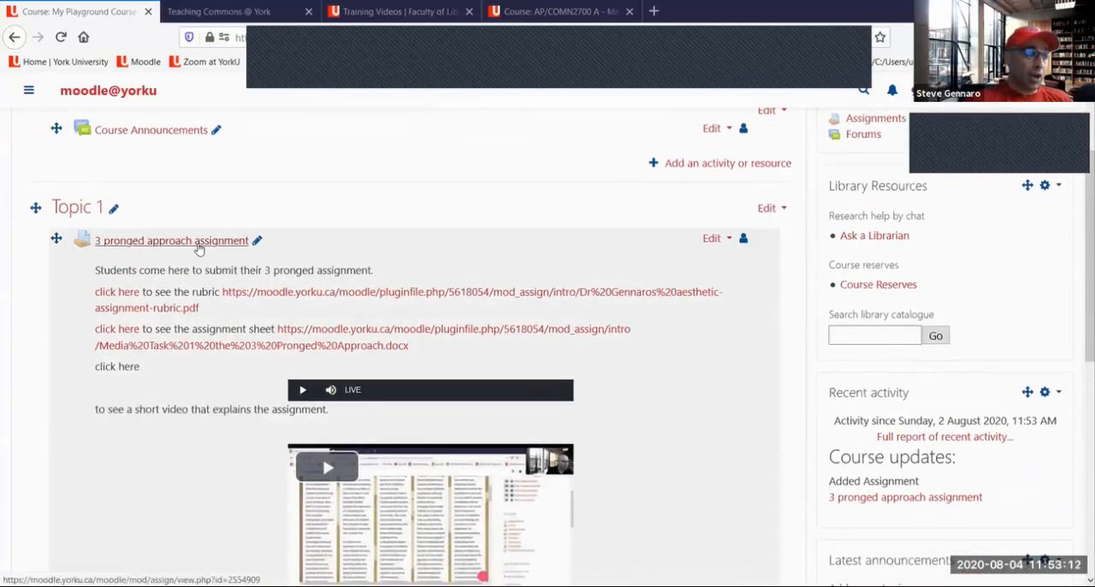
left_click(196, 243)
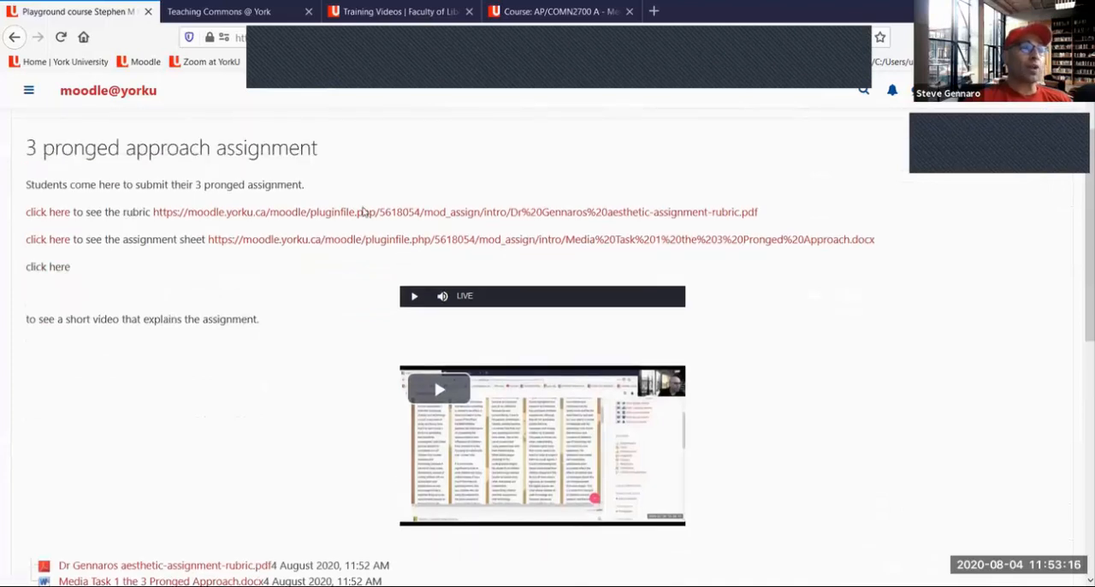
mouse_move(870, 188)
left_mouse_down()
mouse_move(916, 296)
mouse_move(861, 333)
left_mouse_up()
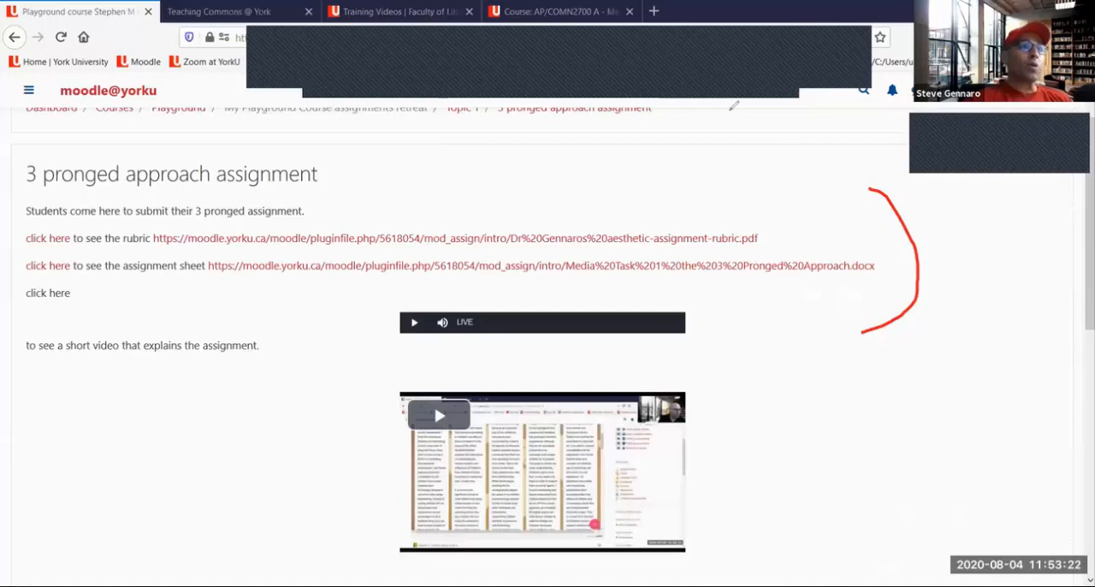
left_click(792, 90)
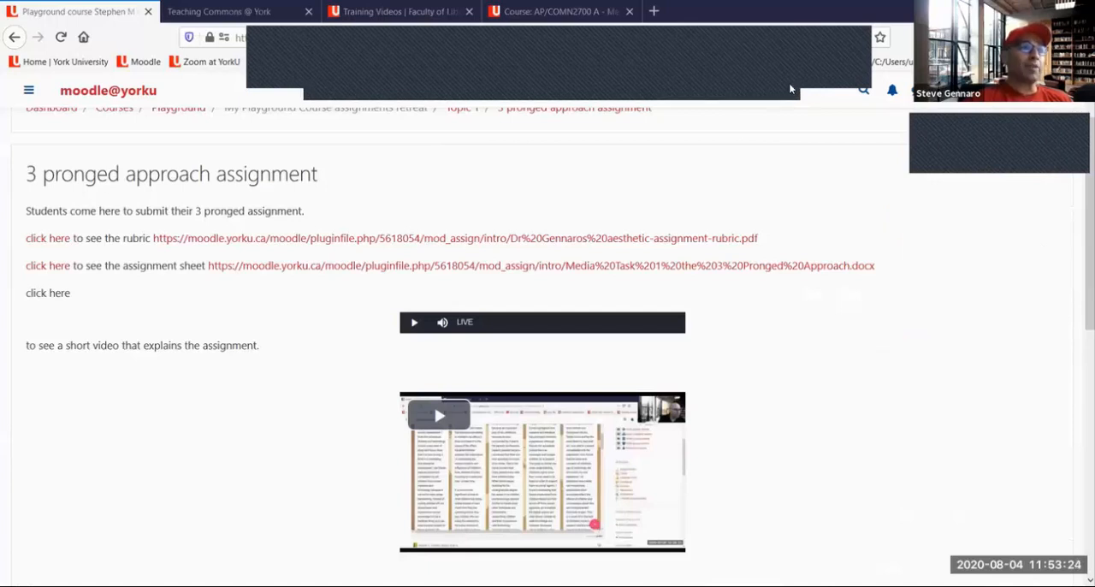
Bracket the attached rubric PDF and assignment DOCX in red, draw an arrow up toward the description, and clear the drawings
scroll(768, 115, "down", 5)
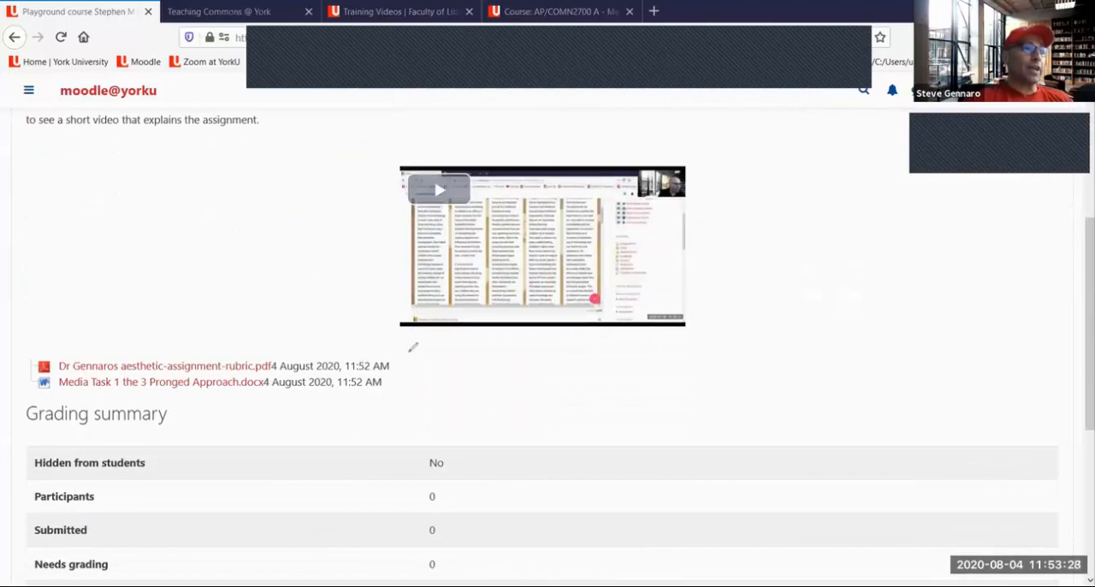
left_click_drag(409, 351, 397, 398)
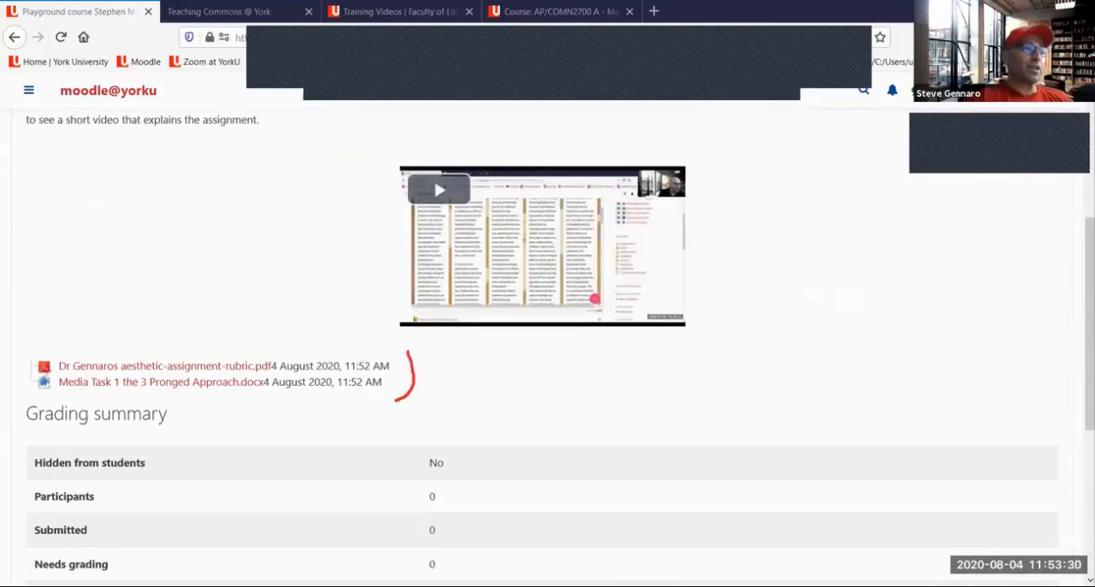
left_click_drag(30, 341, 41, 396)
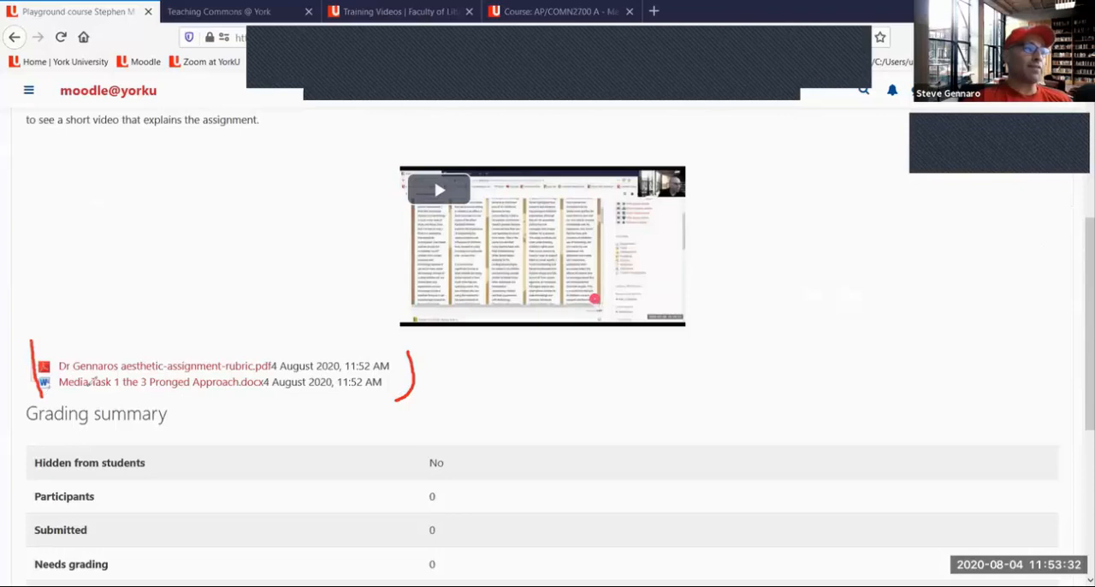
mouse_move(298, 176)
left_mouse_down()
mouse_move(300, 125)
mouse_move(311, 147)
mouse_move(289, 147)
mouse_move(310, 144)
left_mouse_up()
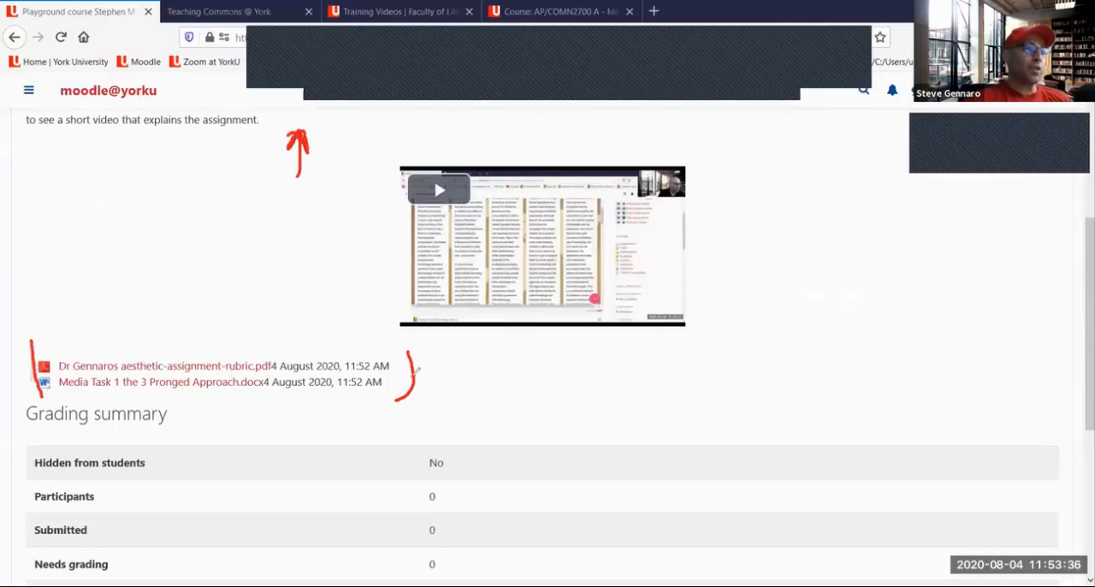
left_click_drag(399, 346, 399, 377)
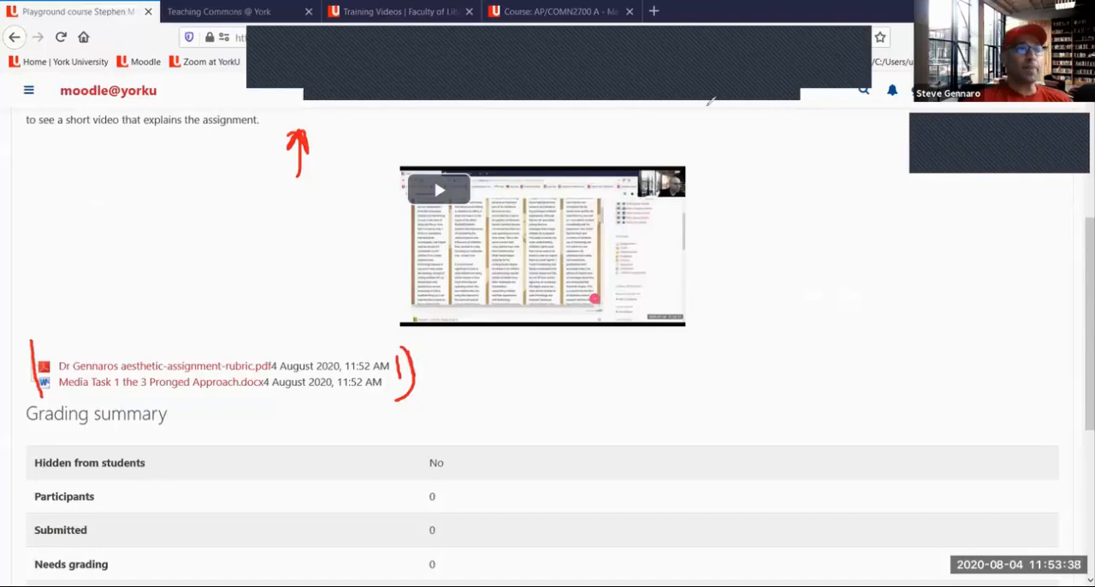
left_click(752, 92)
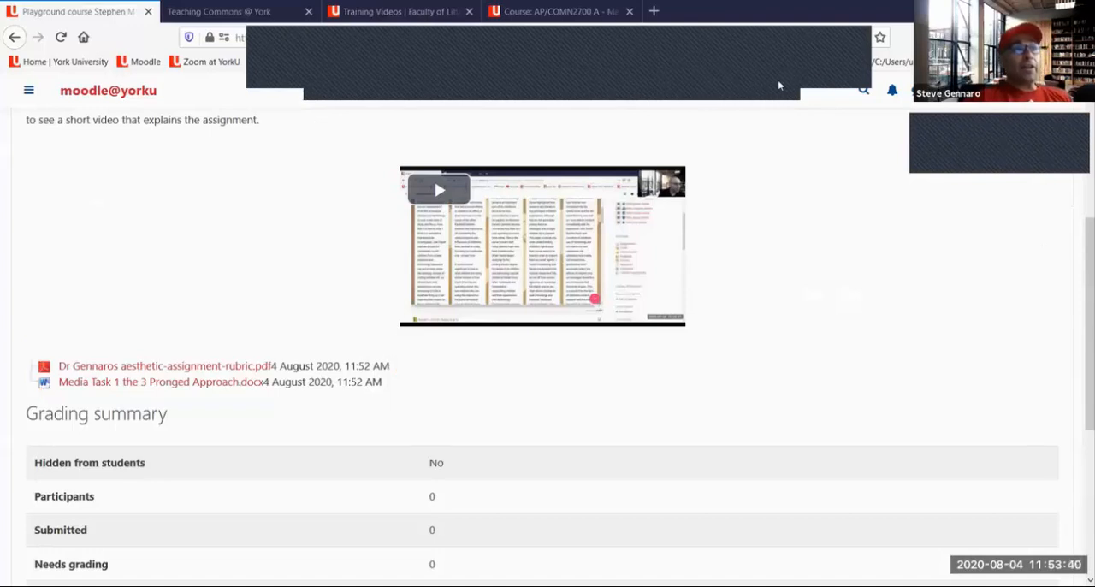
Review the Participants, Submitted and Needs grading values in the assignment's Grading summary, highlighting the Needs grading value
scroll(728, 176, "down", 3)
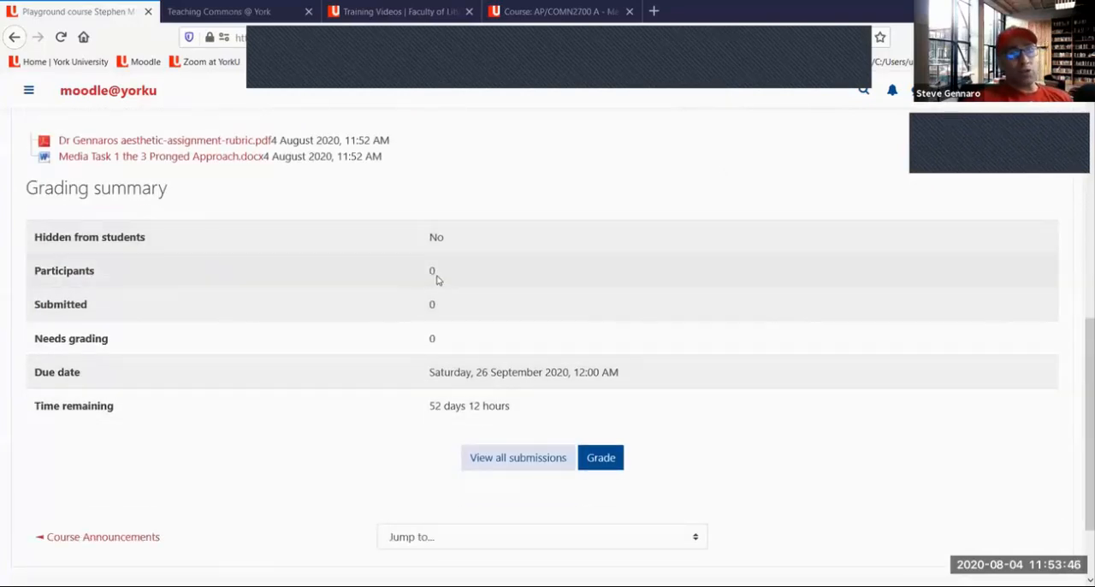
left_click_drag(436, 275, 404, 307)
left_click_drag(420, 353, 435, 352)
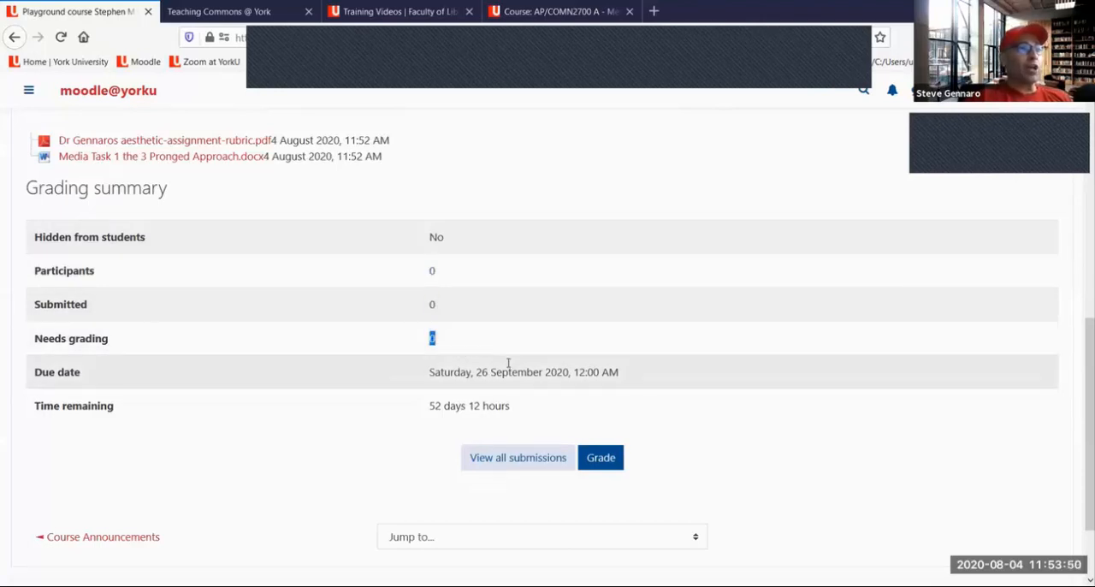
Highlight the Due date and Time remaining values in the Grading summary, and open the assignment's submissions list to look it over
left_click_drag(542, 372, 475, 373)
left_click_drag(507, 407, 429, 407)
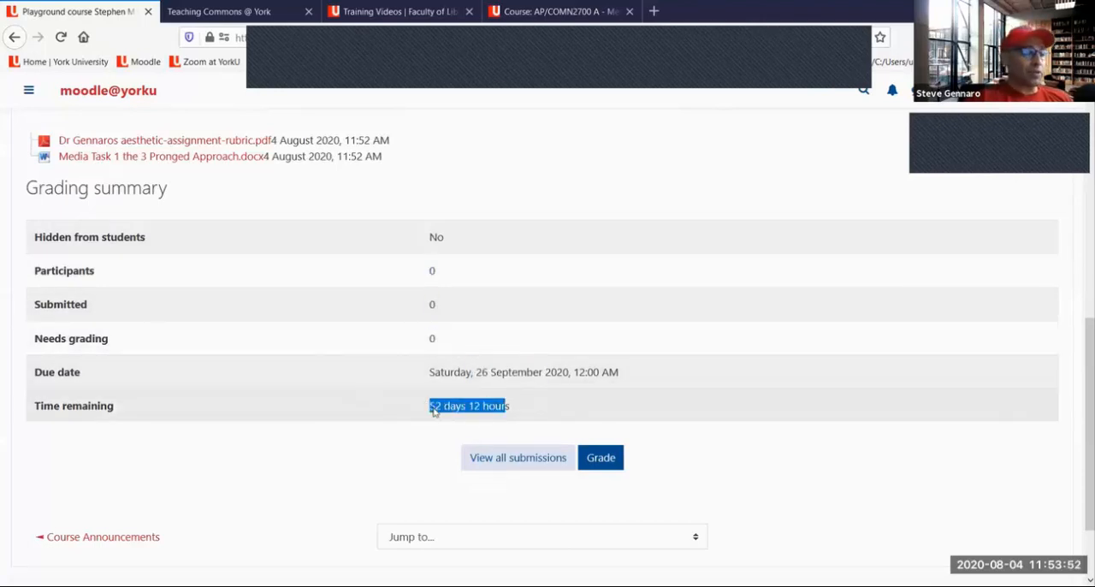
left_click(526, 458)
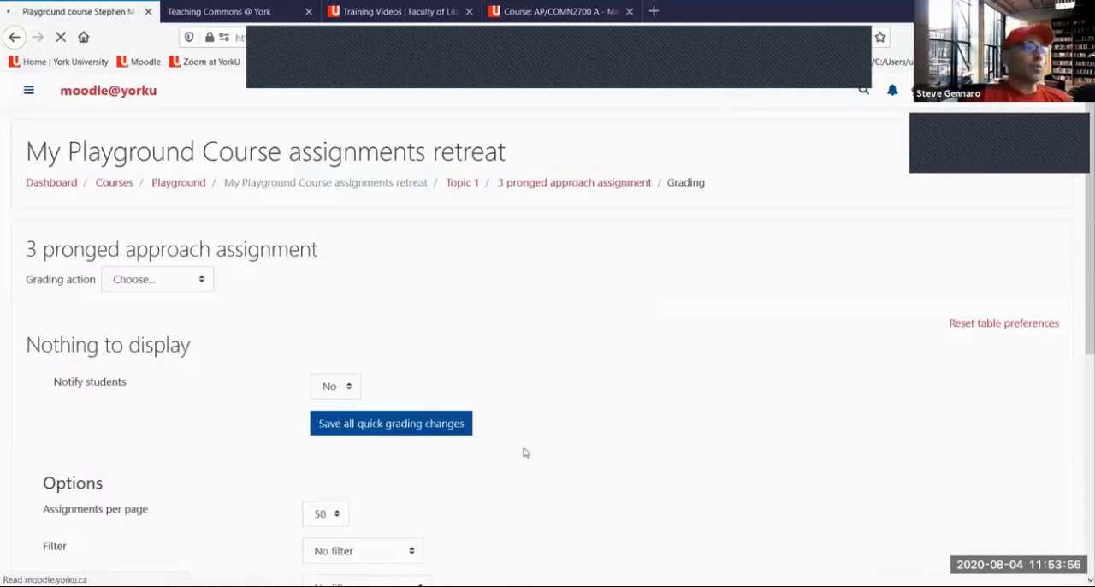
scroll(515, 316, "down", 3)
scroll(440, 318, "up", 2)
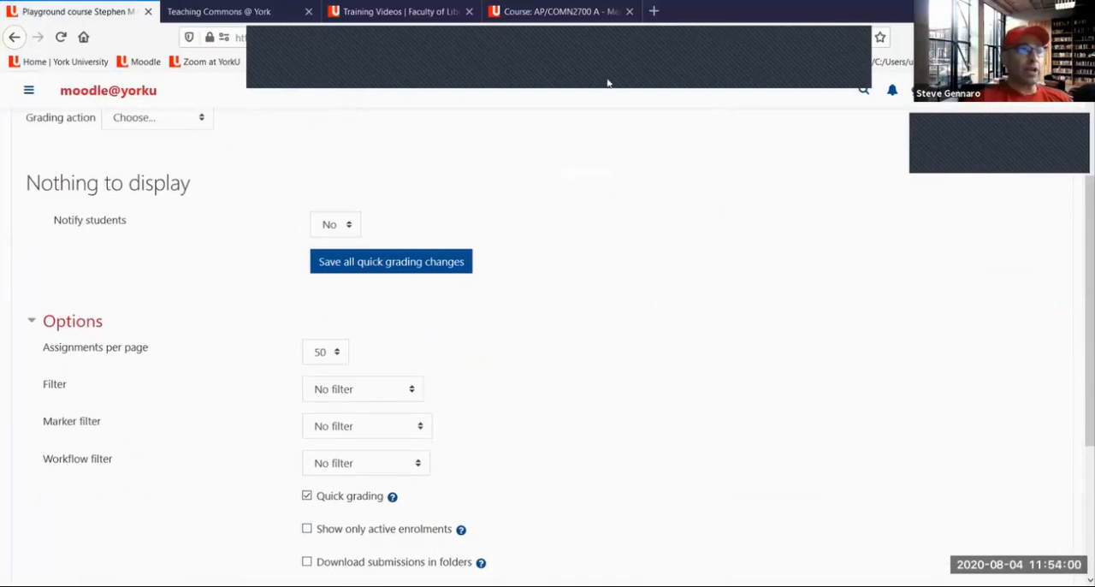
Draw four red lines in the blank area beside the submissions list options, and clear the drawings
left_click_drag(614, 279, 781, 250)
left_click_drag(616, 345, 784, 307)
left_click_drag(668, 390, 752, 366)
left_click_drag(669, 442, 770, 413)
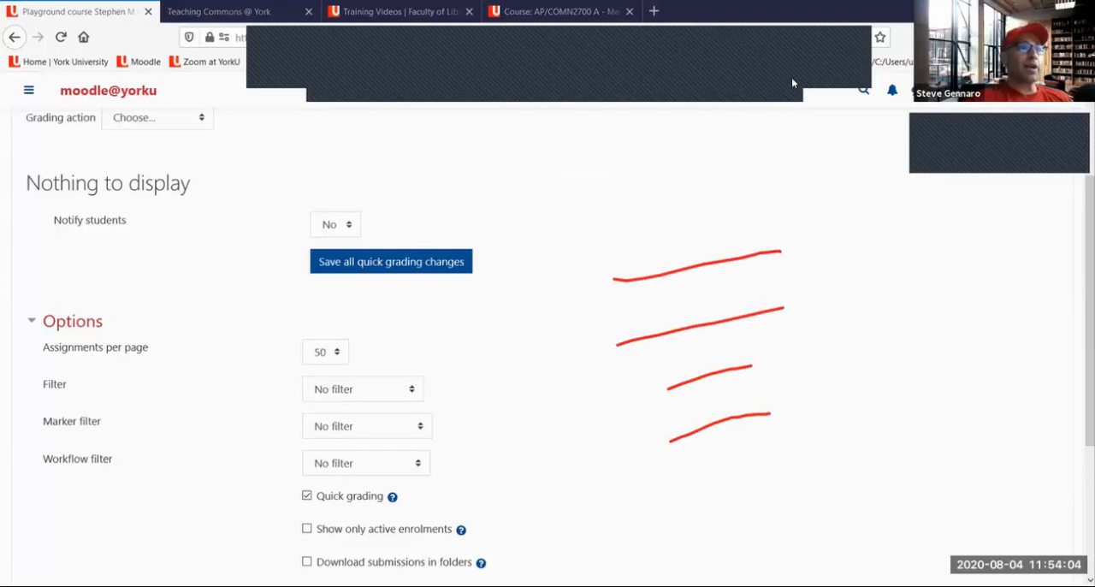
left_click(802, 89)
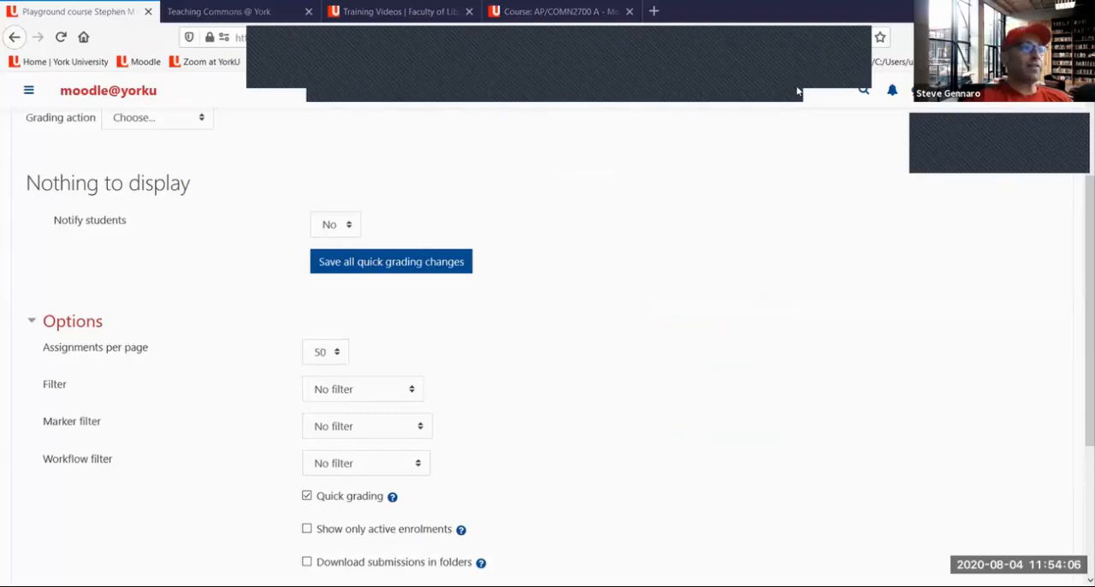
Return to the assignment page, open its grading view, and draw a red downward arrow and a large rectangle on the empty area
key("alt+Left")
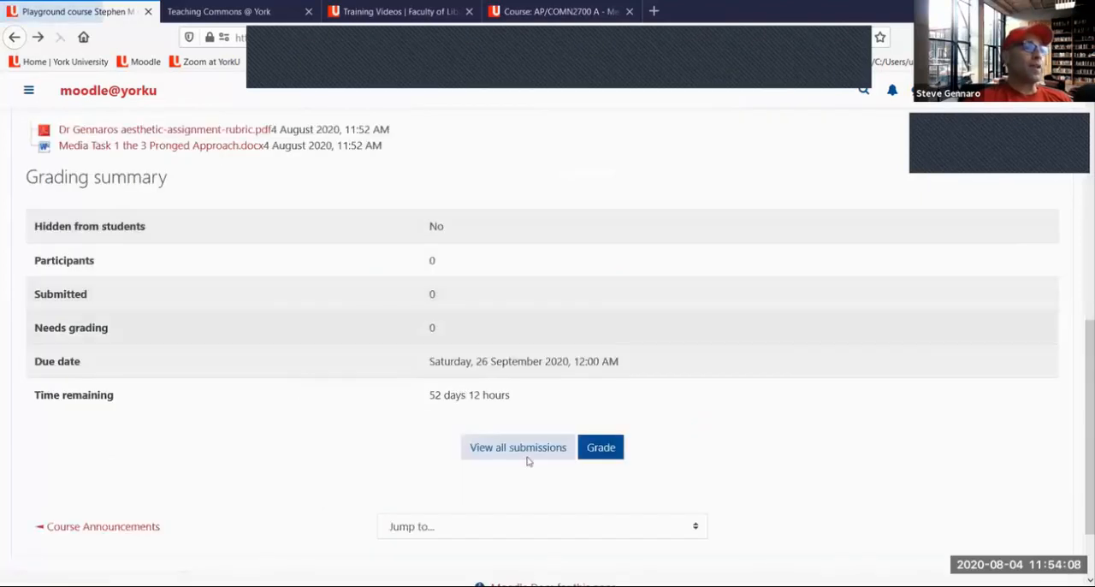
left_click(602, 458)
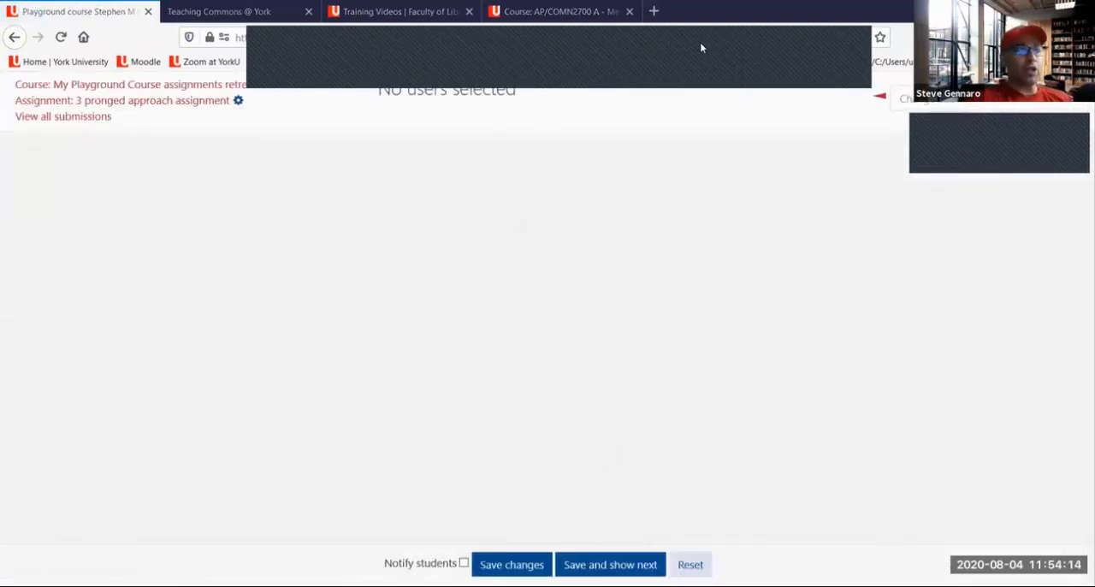
left_click_drag(522, 159, 518, 230)
mouse_move(948, 202)
left_mouse_down()
mouse_move(636, 385)
mouse_move(953, 404)
mouse_move(967, 242)
left_mouse_up()
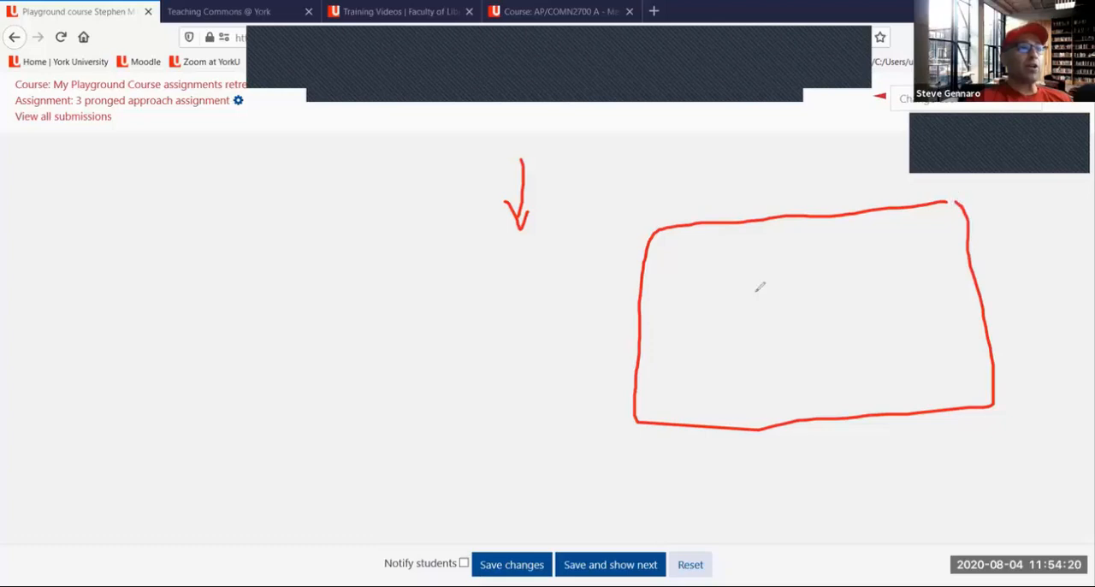
Sketch red slanted text lines inside the rectangle, with three check marks beside them
left_click_drag(892, 247, 740, 292)
left_click_drag(702, 363, 858, 298)
mouse_move(755, 374)
left_mouse_down()
mouse_move(872, 320)
mouse_move(824, 379)
left_mouse_up()
left_click_drag(908, 258, 937, 212)
left_click_drag(904, 295, 929, 266)
left_click_drag(912, 335, 955, 309)
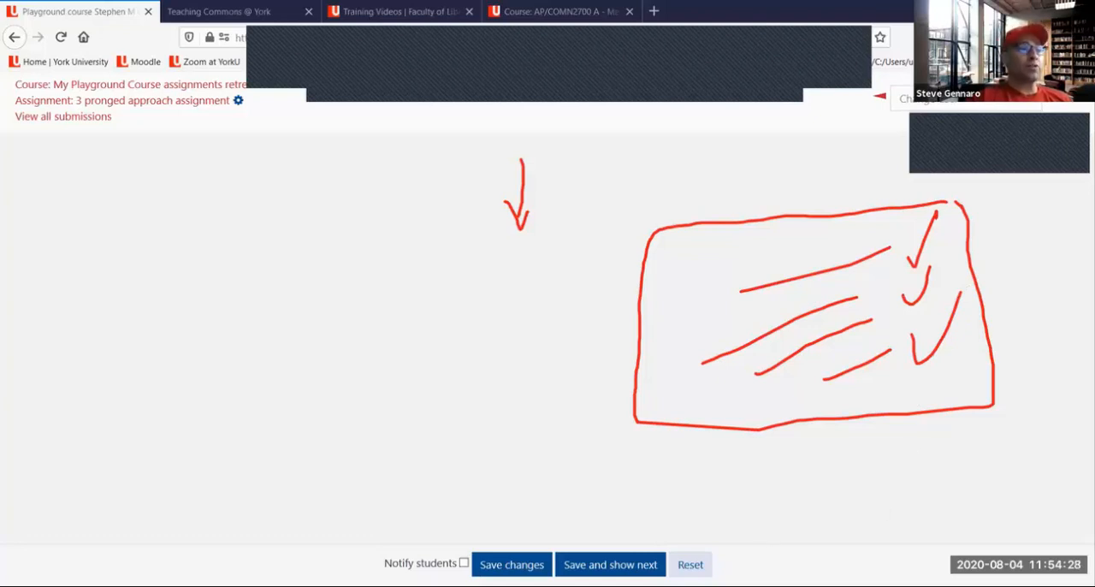
Box the Notify students option in red, point arrows at its checkbox and at Save and show next, and clear all drawings
mouse_move(387, 572)
left_mouse_down()
mouse_move(475, 575)
mouse_move(467, 541)
mouse_move(380, 555)
mouse_move(385, 575)
mouse_move(401, 564)
left_mouse_up()
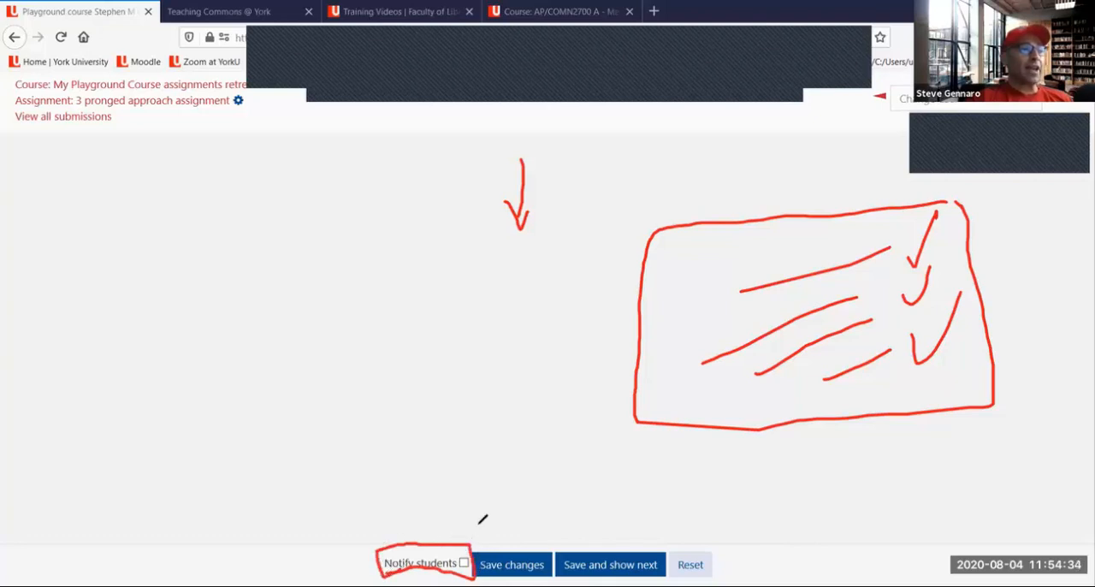
mouse_move(480, 520)
left_mouse_down()
mouse_move(463, 544)
mouse_move(474, 548)
left_mouse_up()
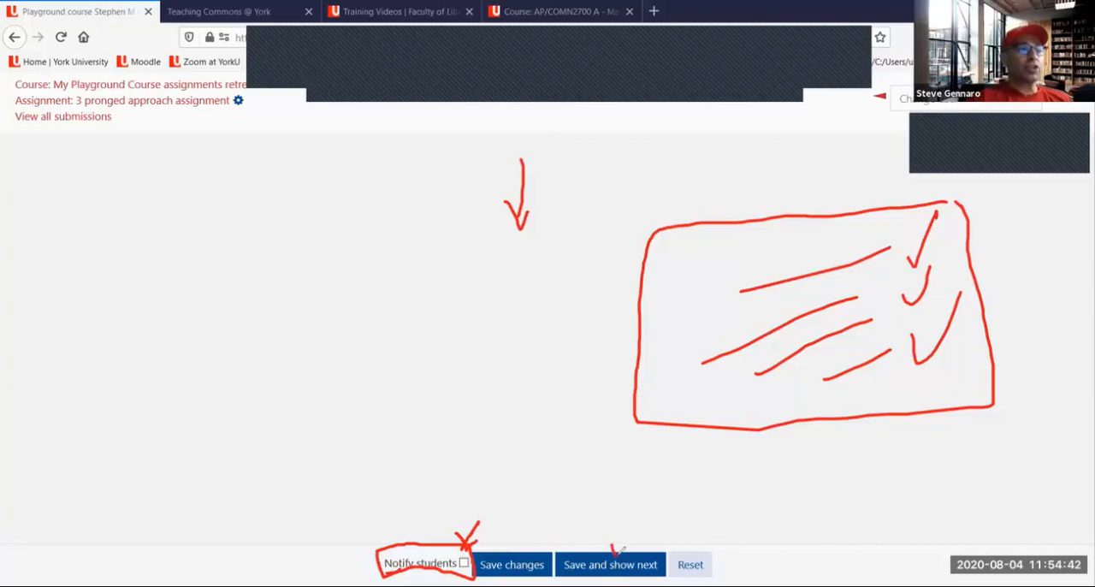
left_click_drag(619, 552, 626, 534)
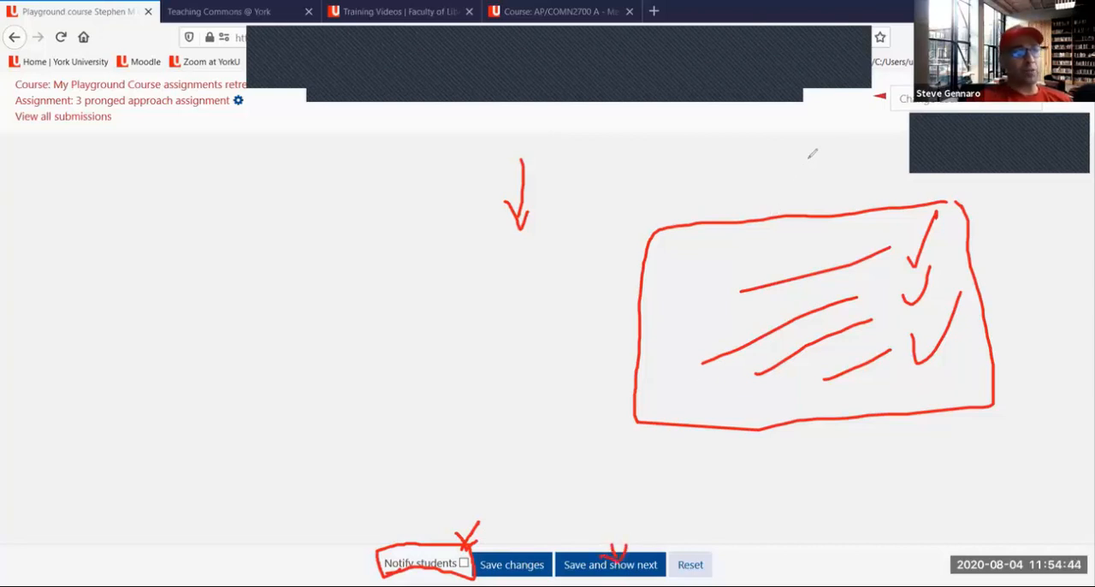
left_click(743, 122)
left_click(802, 86)
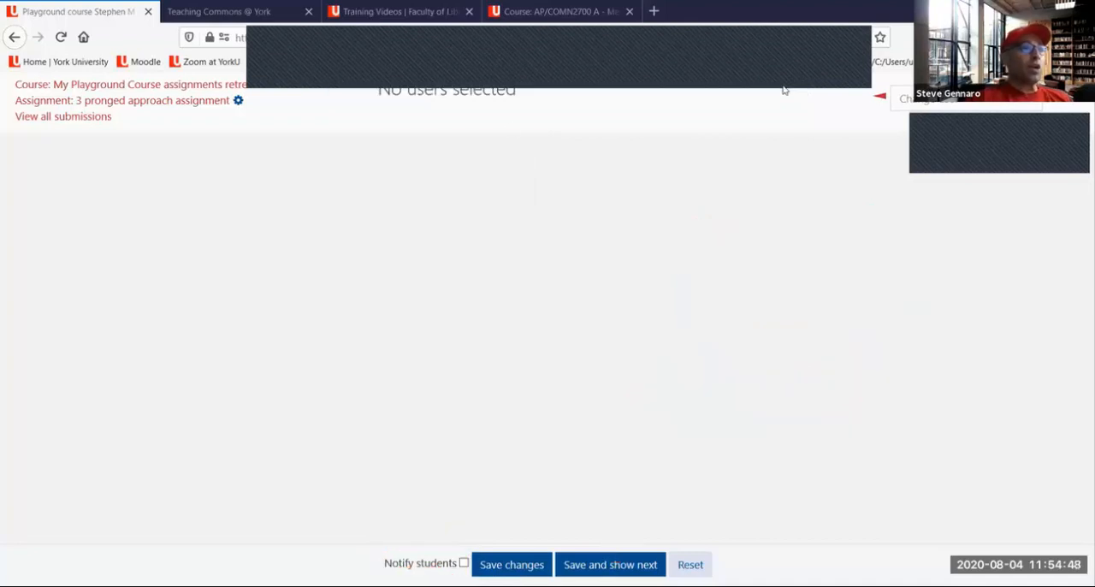
Open the 3 pronged approach assignment page from the grading view, draw a red arrow to its circled settings gear, and clear the drawing
left_click(88, 103)
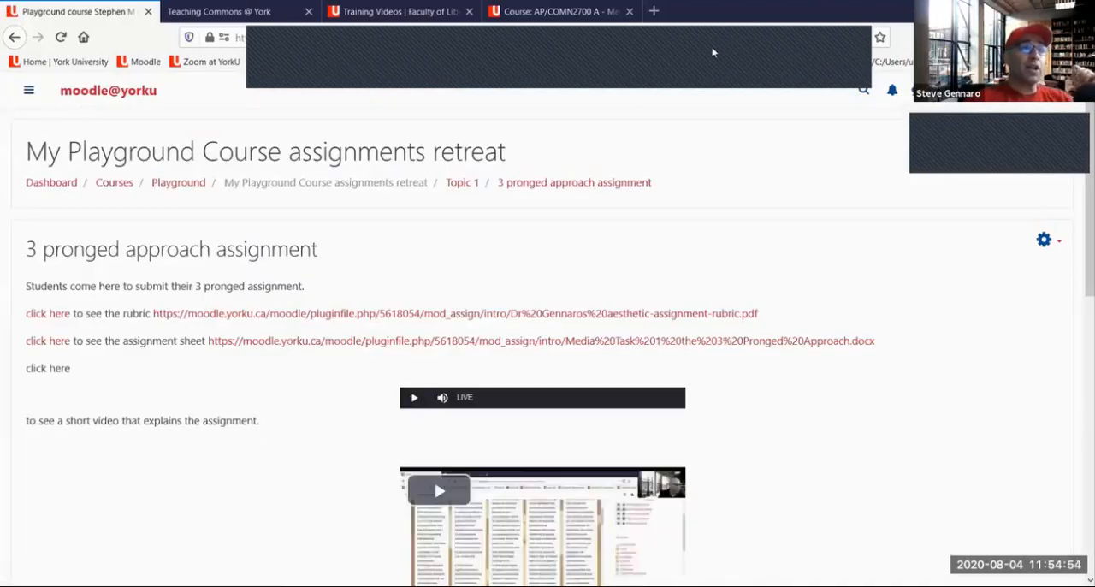
mouse_move(839, 243)
left_mouse_down()
mouse_move(1055, 224)
mouse_move(1036, 259)
mouse_move(1077, 255)
mouse_move(1048, 222)
left_mouse_up()
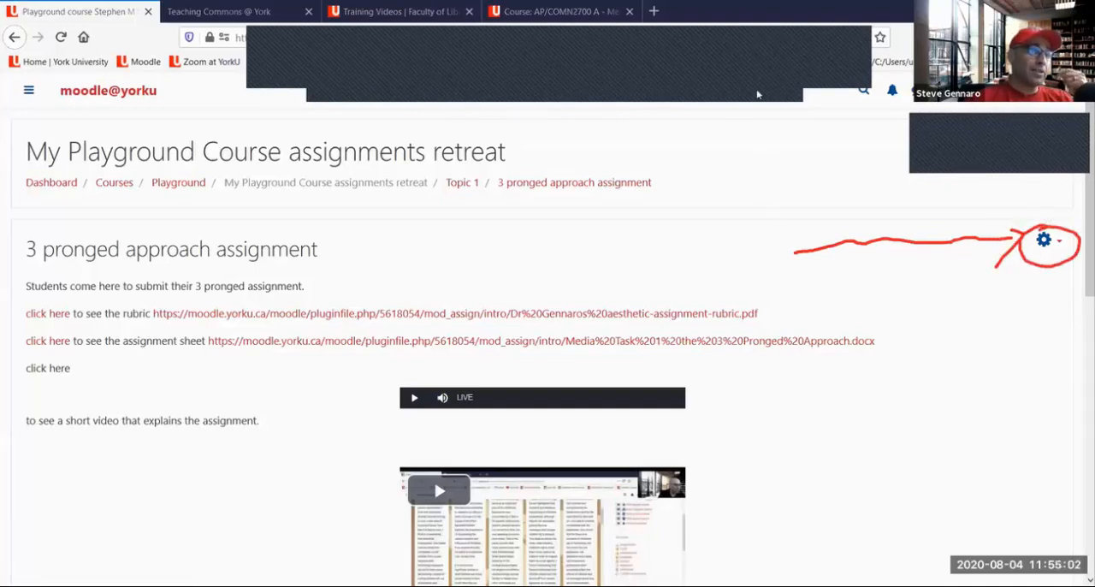
left_click(808, 85)
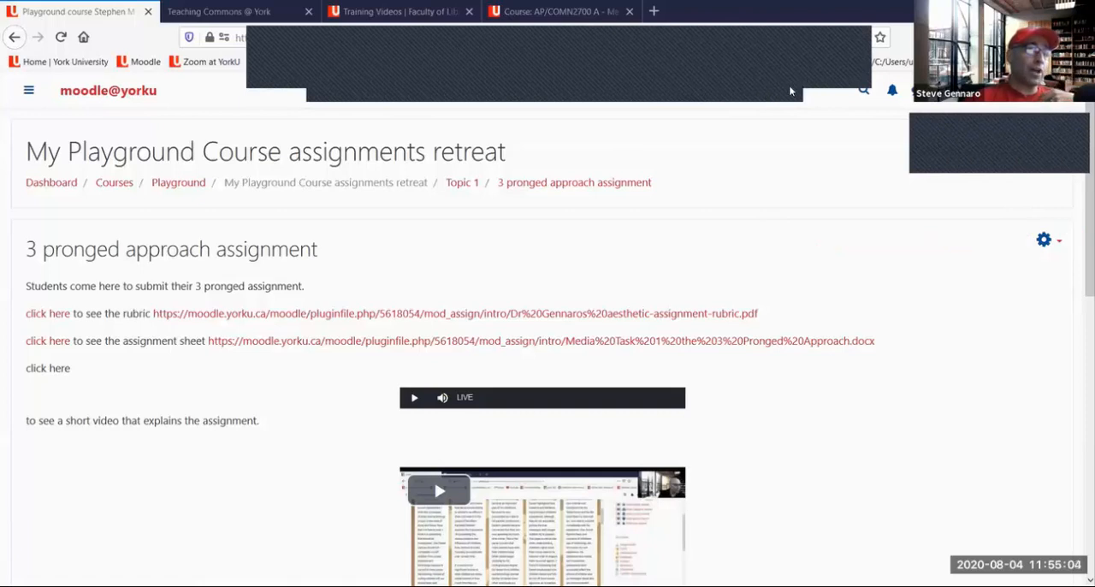
Return to the My Playground Course assignments retreat page and mark the assignment's Edit option and rename pencil in red, clearing the drawings
left_click(279, 188)
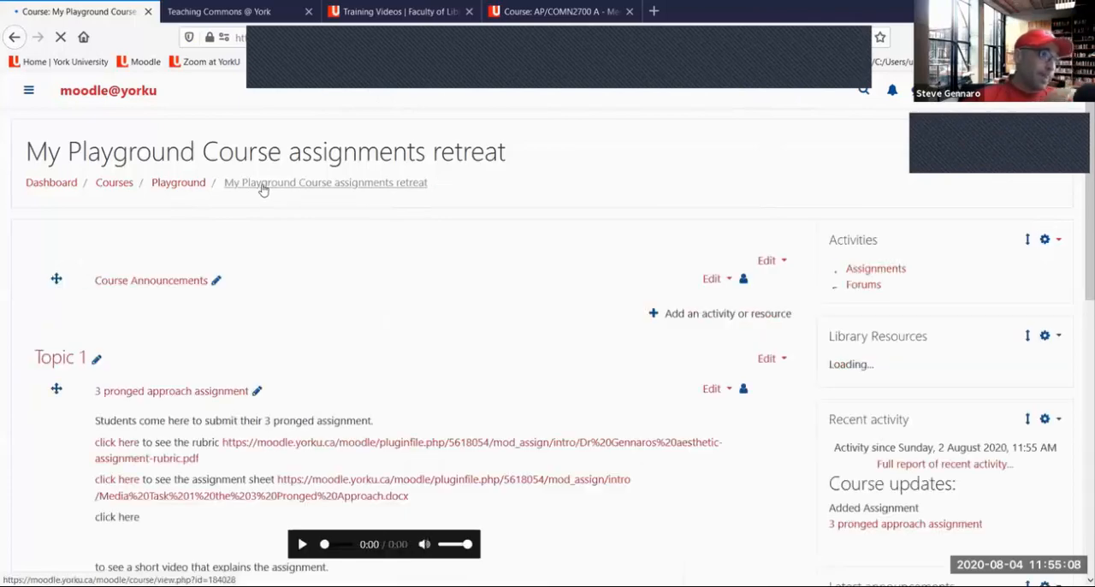
scroll(283, 186, "down", 4)
scroll(511, 183, "up", 3)
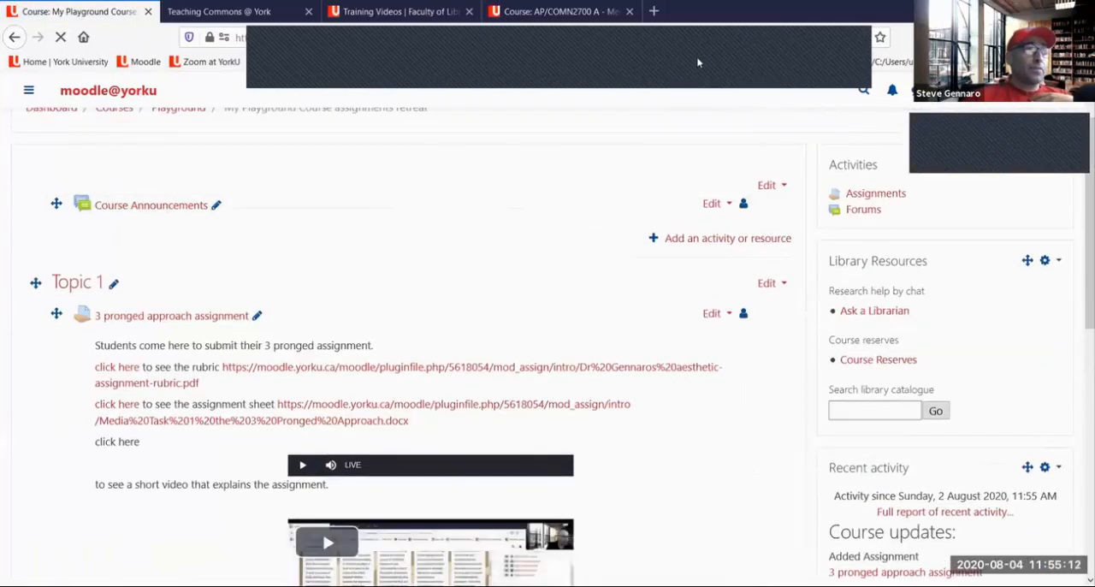
mouse_move(708, 298)
left_mouse_down()
mouse_move(749, 335)
mouse_move(717, 295)
left_mouse_up()
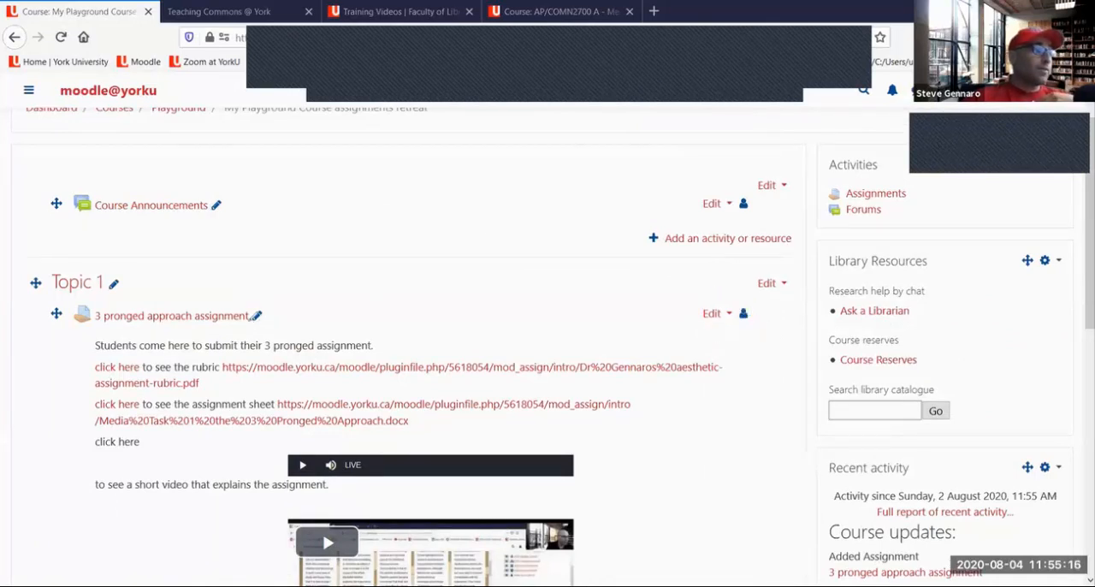
mouse_move(239, 293)
left_mouse_down()
mouse_move(248, 301)
mouse_move(268, 288)
left_mouse_up()
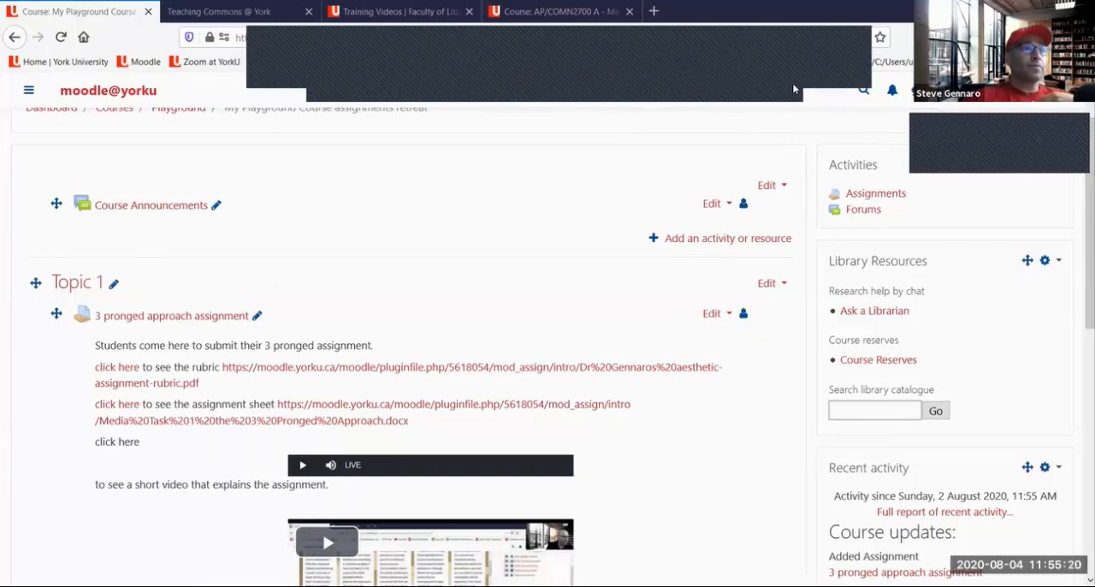
Open the 3 pronged approach assignment from Topic 1, mark its settings gear with a red arrow and underline, and clear the drawing
left_click(188, 319)
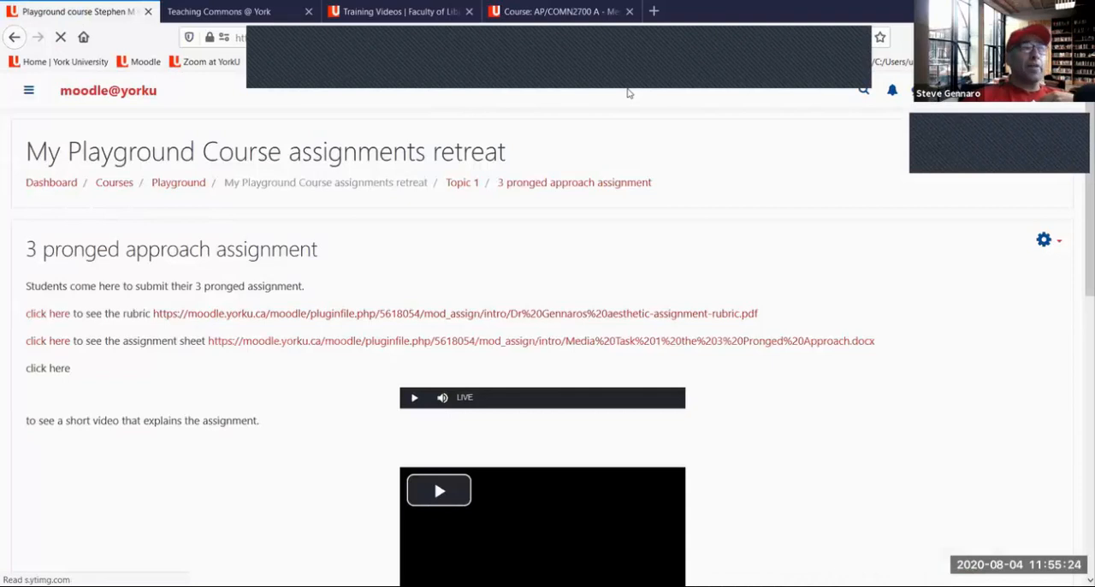
left_click_drag(952, 250, 1038, 239)
mouse_move(1024, 235)
left_mouse_down()
mouse_move(1014, 270)
mouse_move(1062, 250)
left_mouse_up()
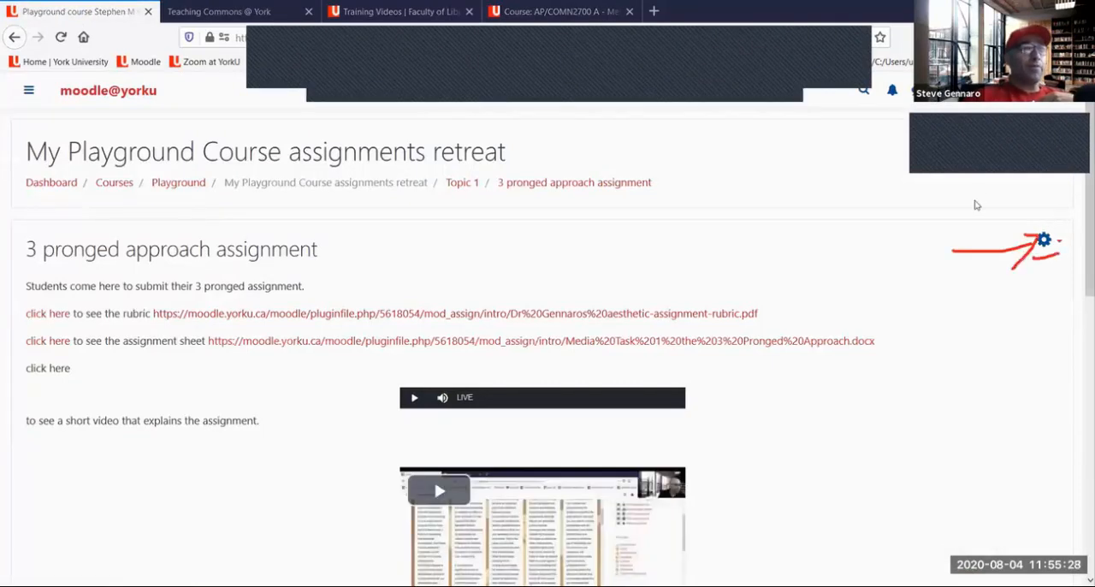
left_click(790, 81)
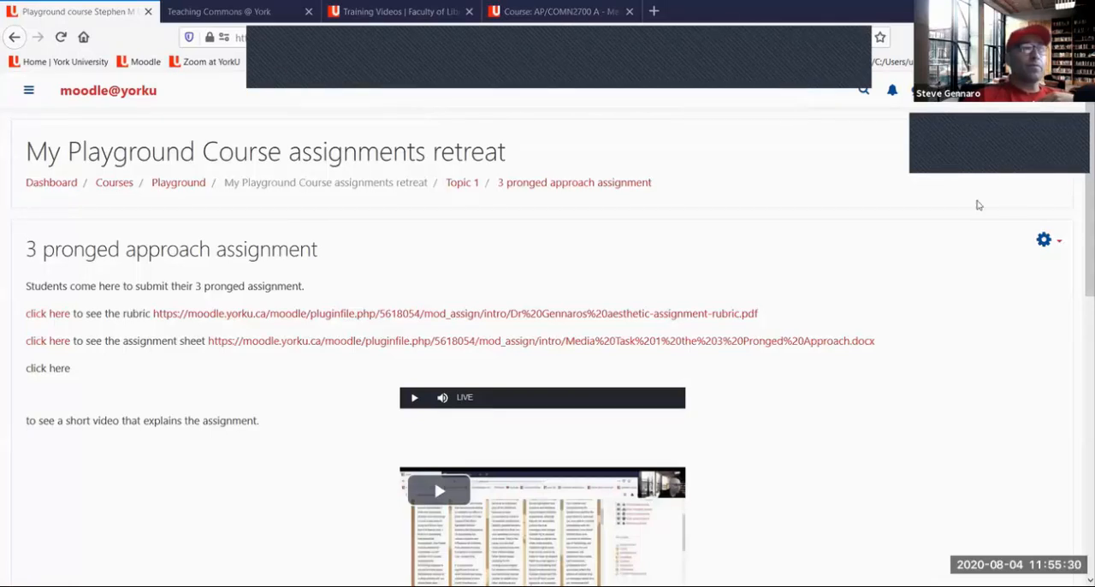
Show the assignment's settings options, draw a red arrow to Advanced grading, and underline it
left_click(1046, 243)
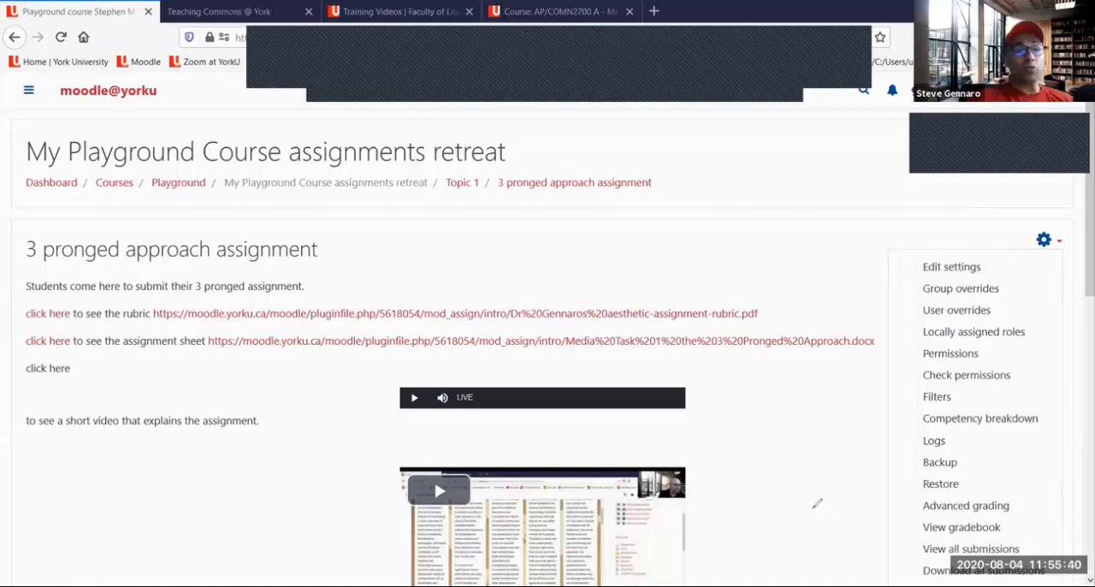
left_click_drag(812, 508, 887, 506)
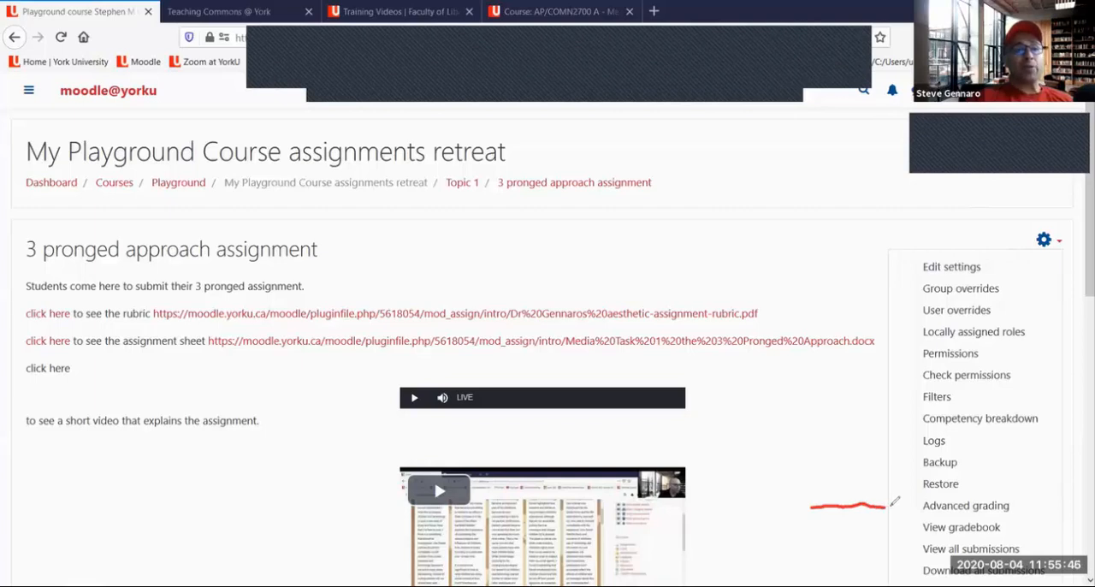
mouse_move(904, 499)
left_mouse_down()
mouse_move(921, 505)
mouse_move(908, 517)
mouse_move(1016, 505)
left_mouse_up()
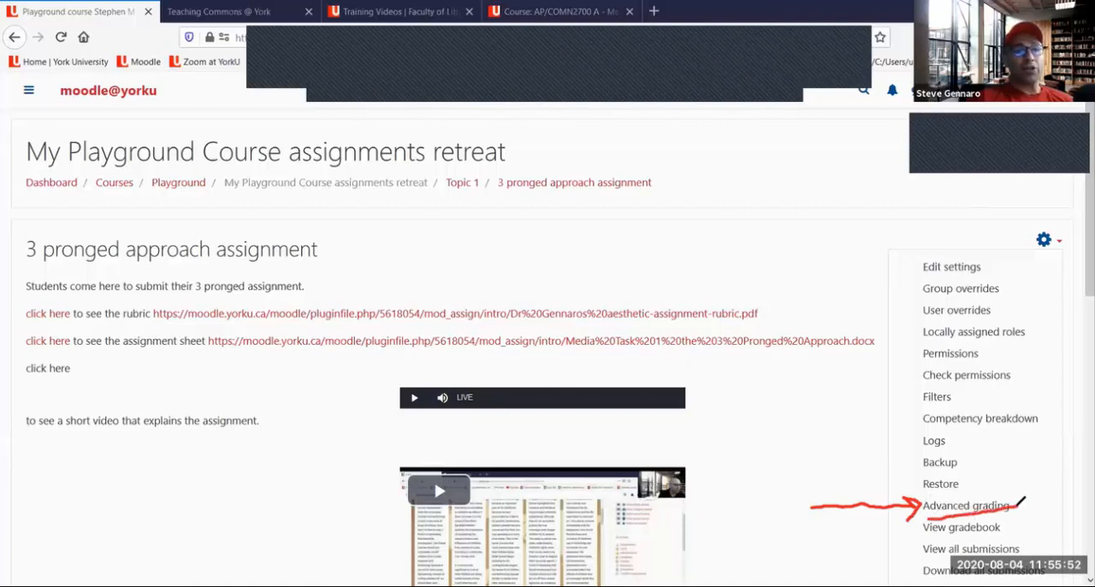